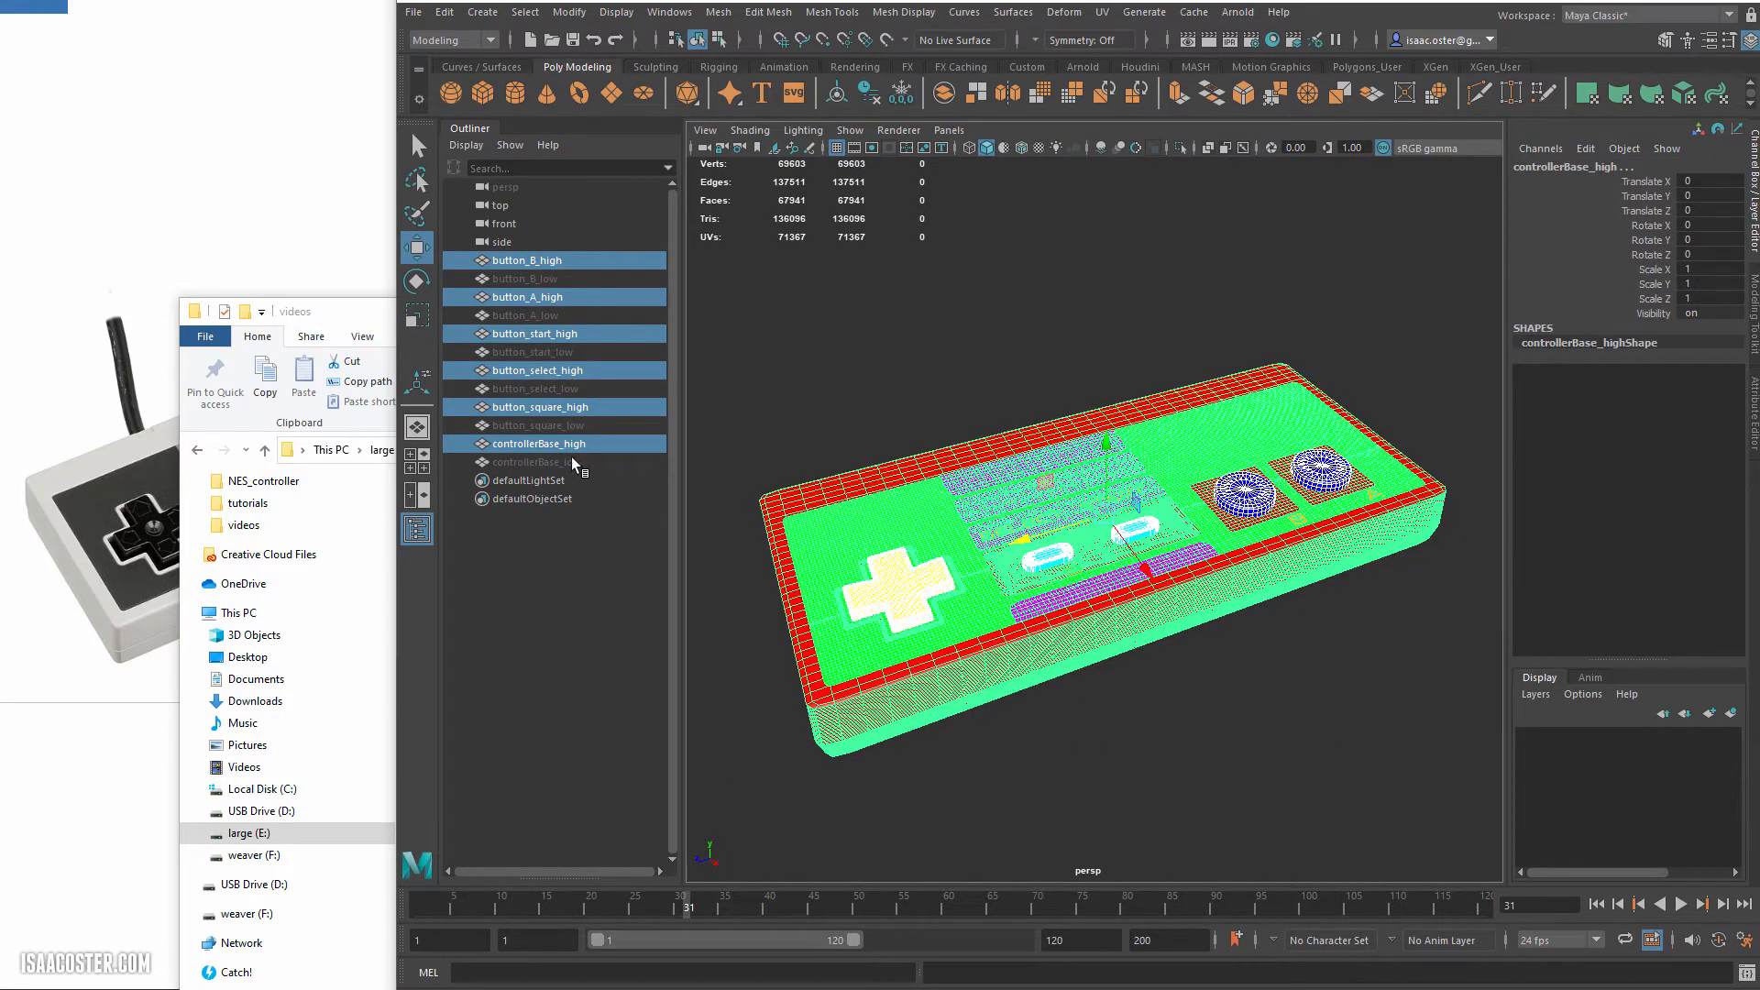
# Export the selected high-poly controller meshes as an FBX named controller_high in the NES_controller folder.
pyautogui.click(414, 12)
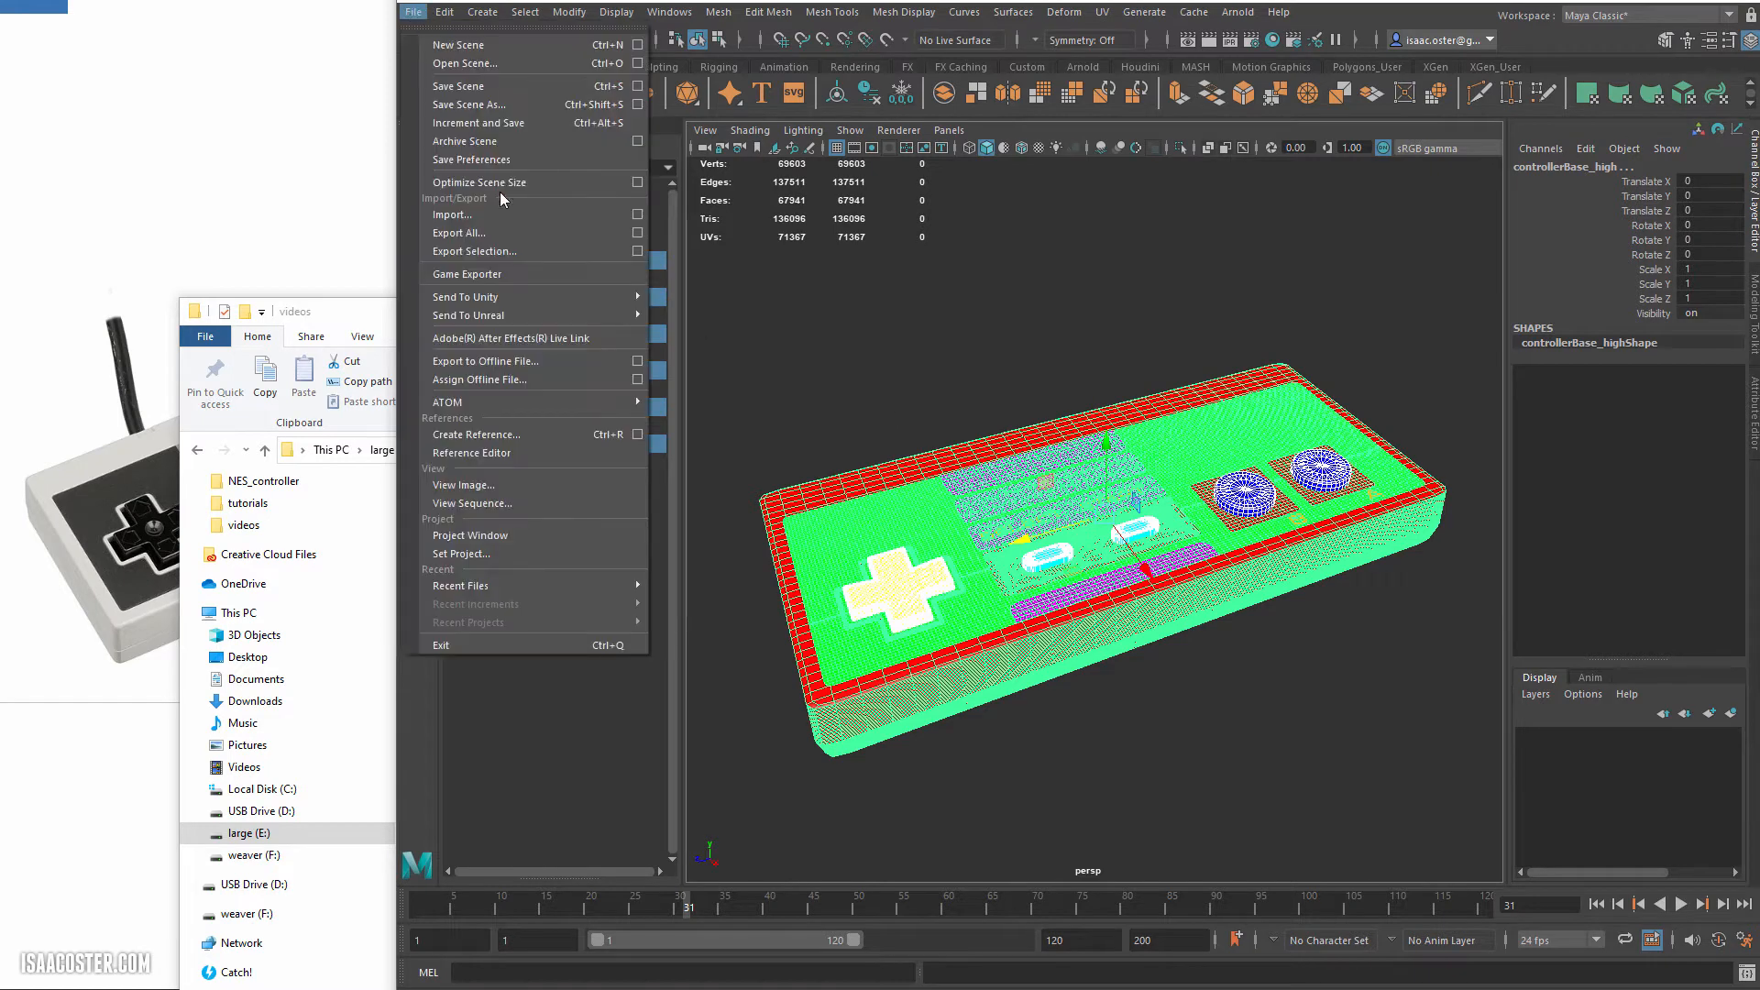
pyautogui.click(476, 251)
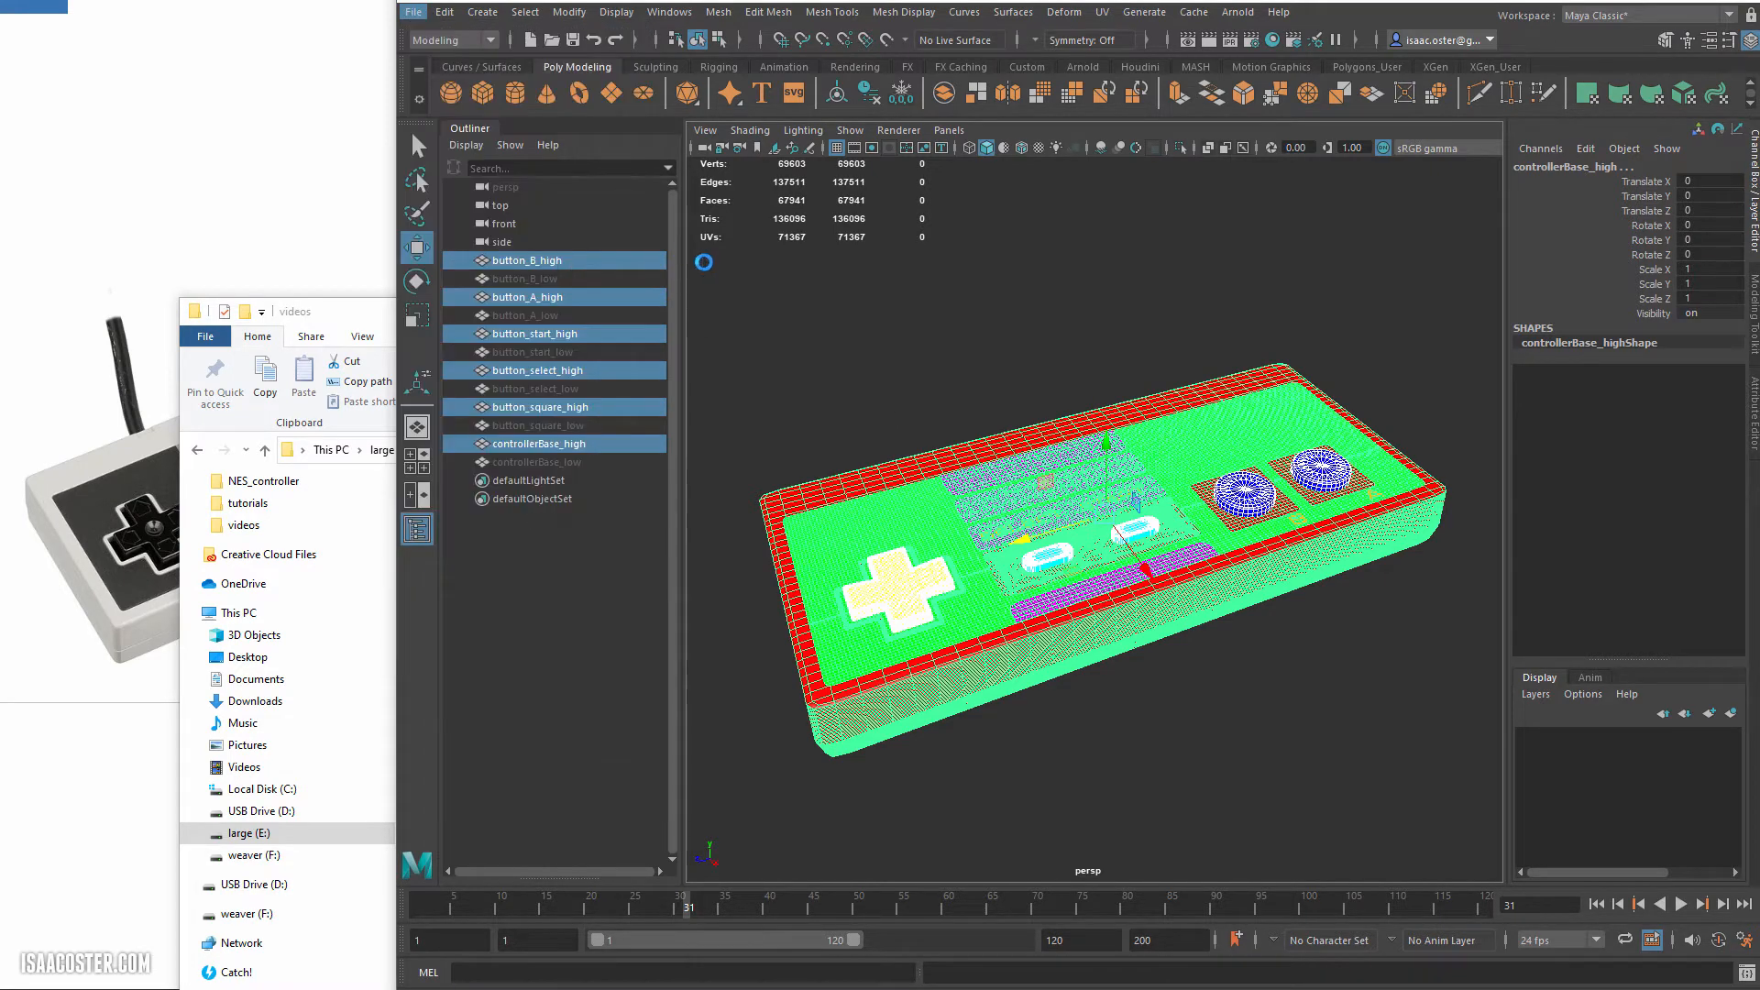
pyautogui.moveTo(2, 358); pyautogui.dragTo(1143, 165)
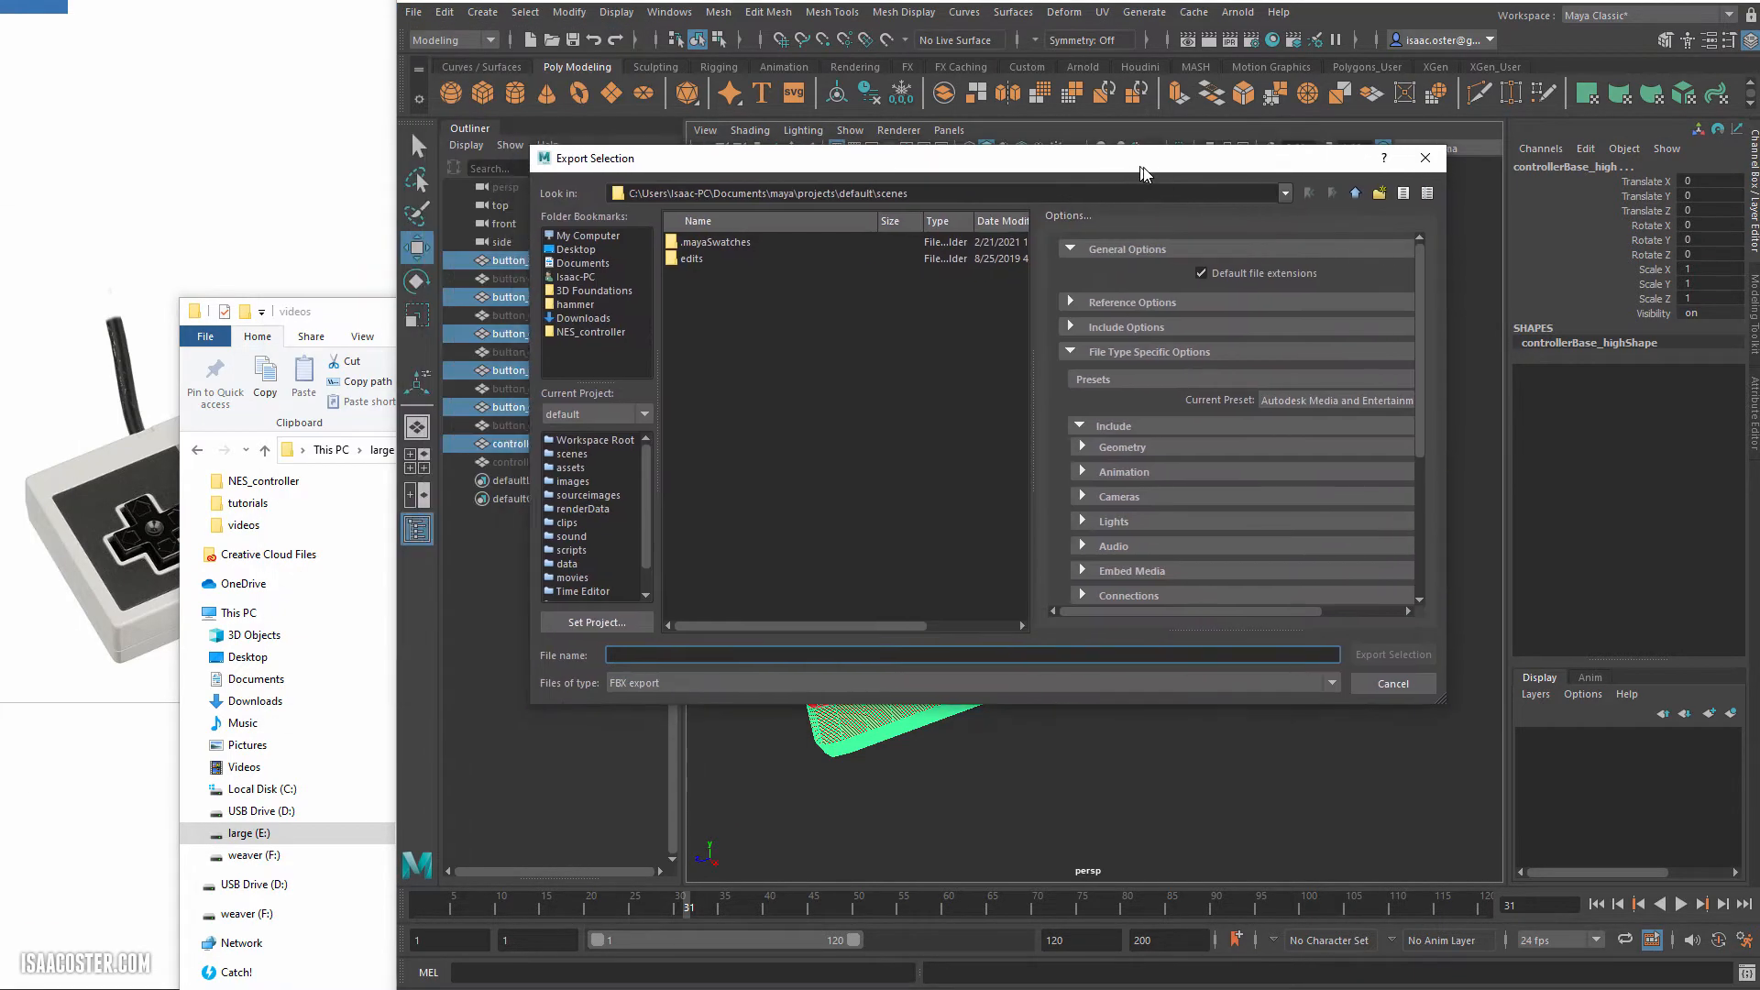
pyautogui.click(599, 333)
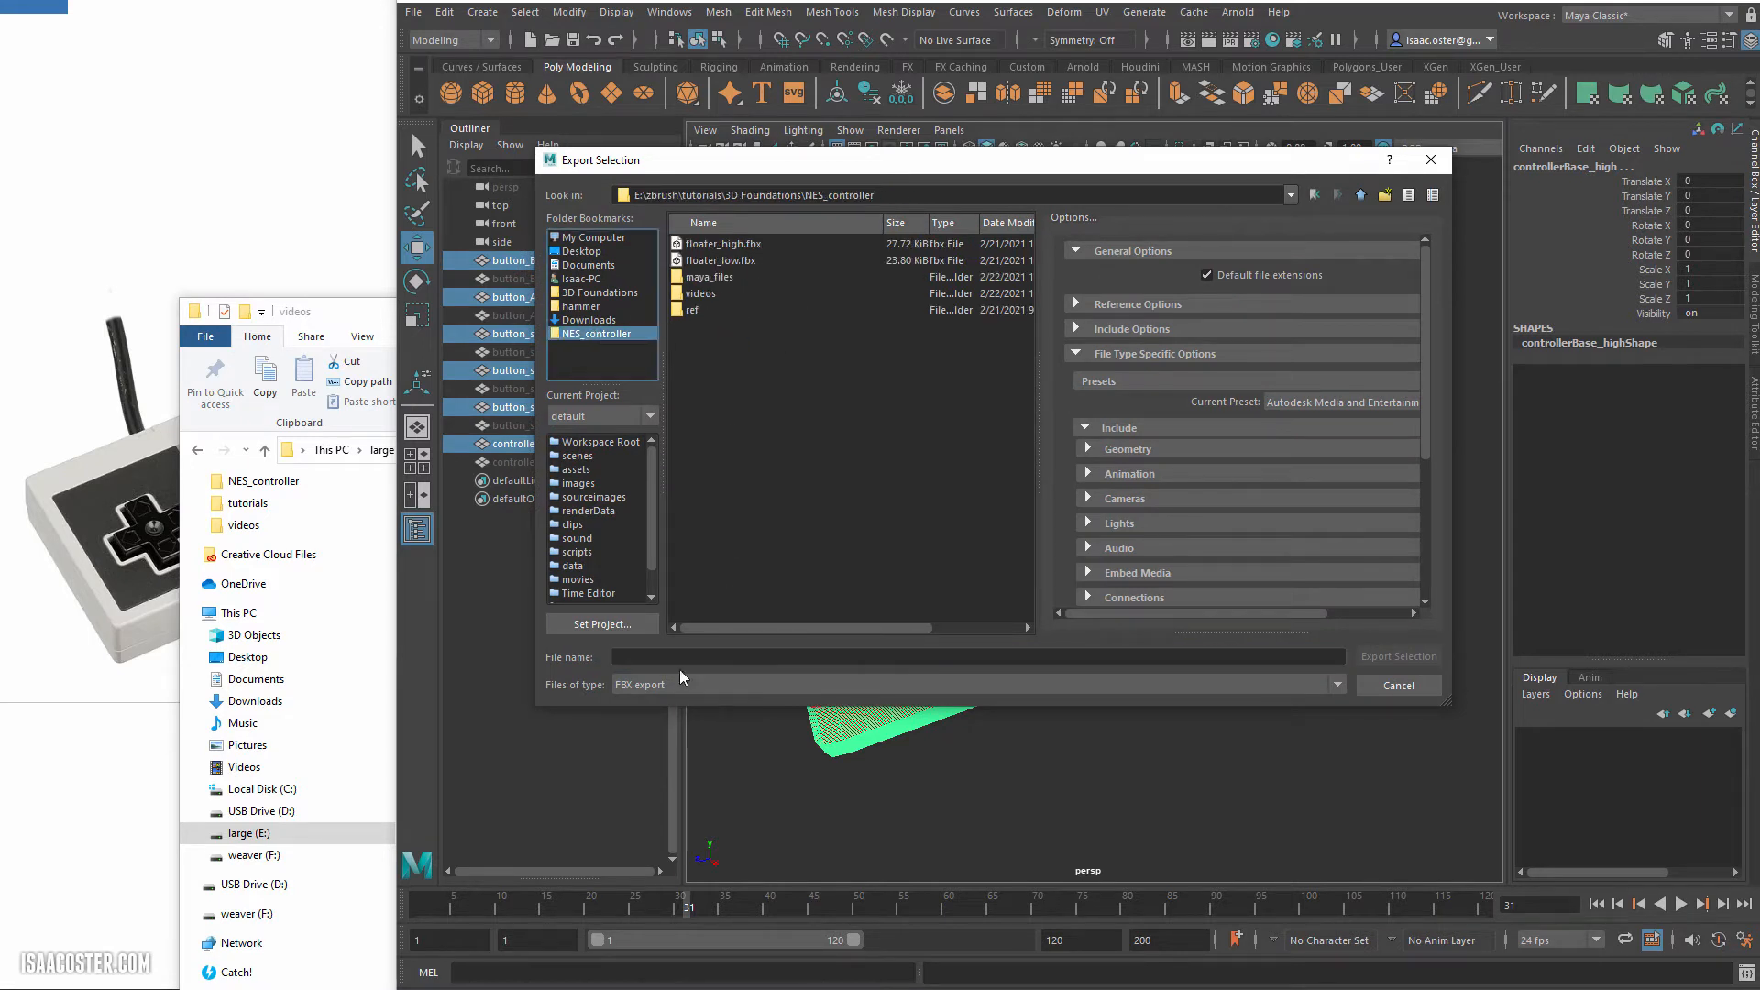
pyautogui.click(650, 657)
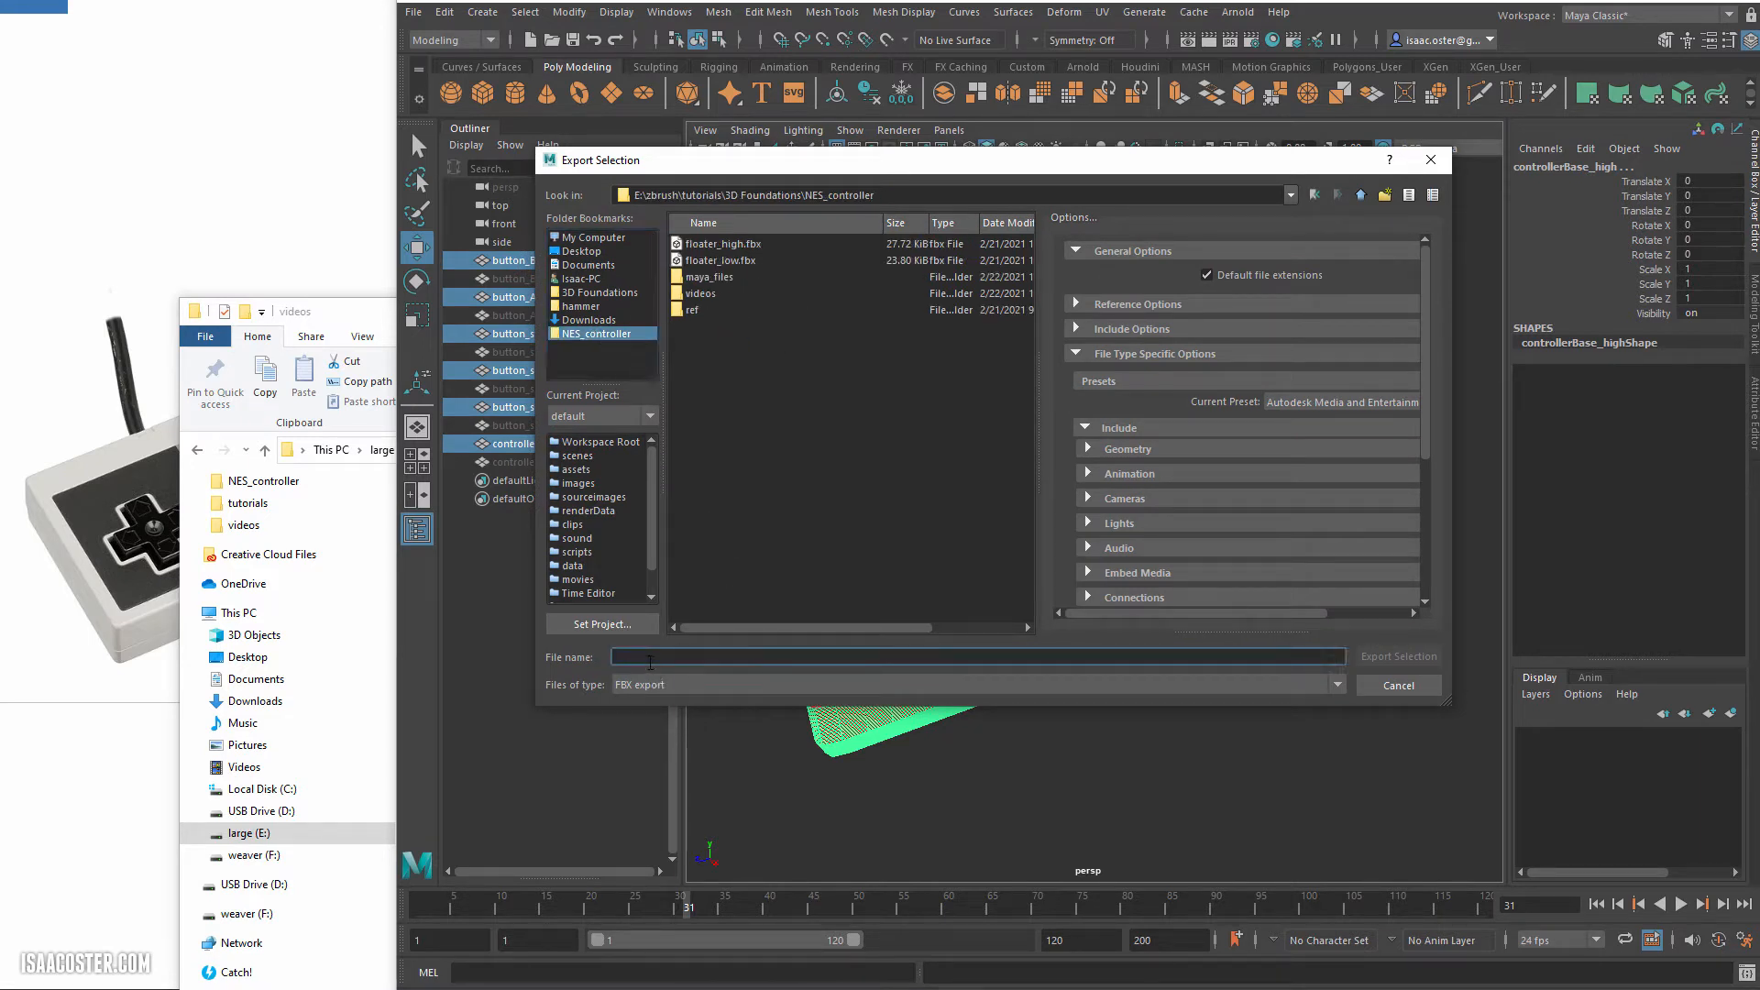
pyautogui.write('controller_high')
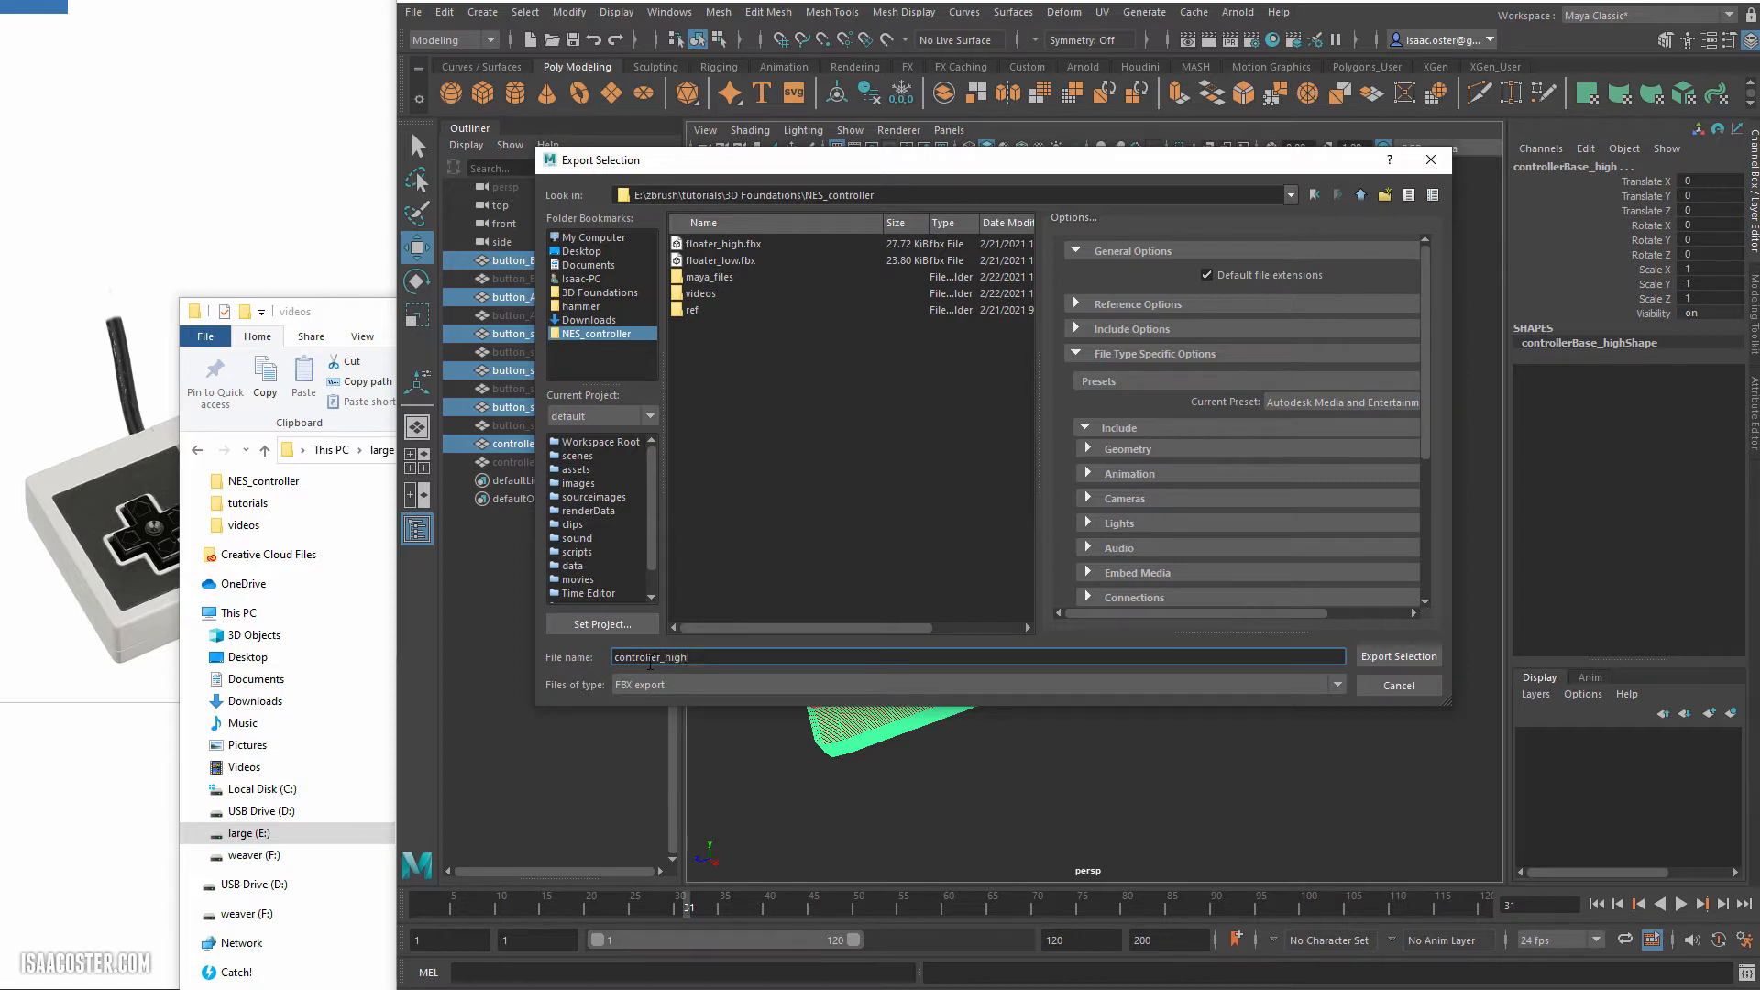
pyautogui.press('Return')
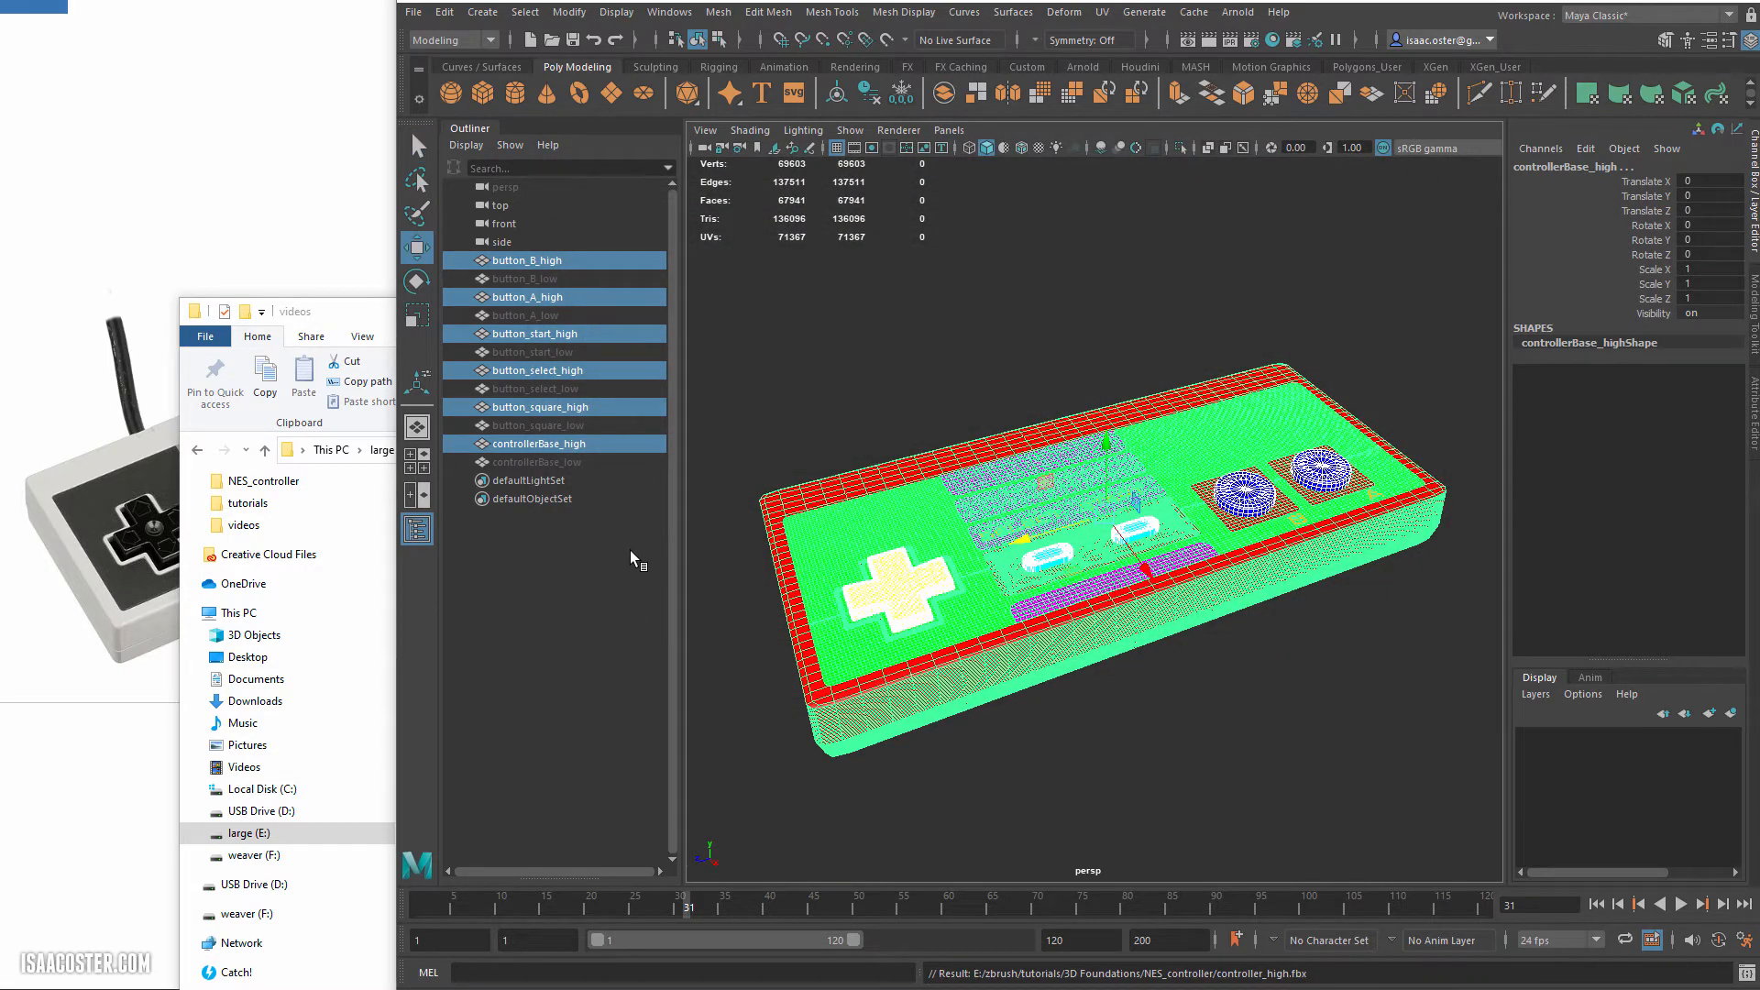
# Hide the high-poly meshes and unhide all six low-poly meshes, from button_B_low to controllerBase_low.
pyautogui.hotkey('ctrl', 'h')
pyautogui.click(541, 279)
pyautogui.keyDown('ctrl'); pyautogui.click(552, 315); pyautogui.keyUp('ctrl')
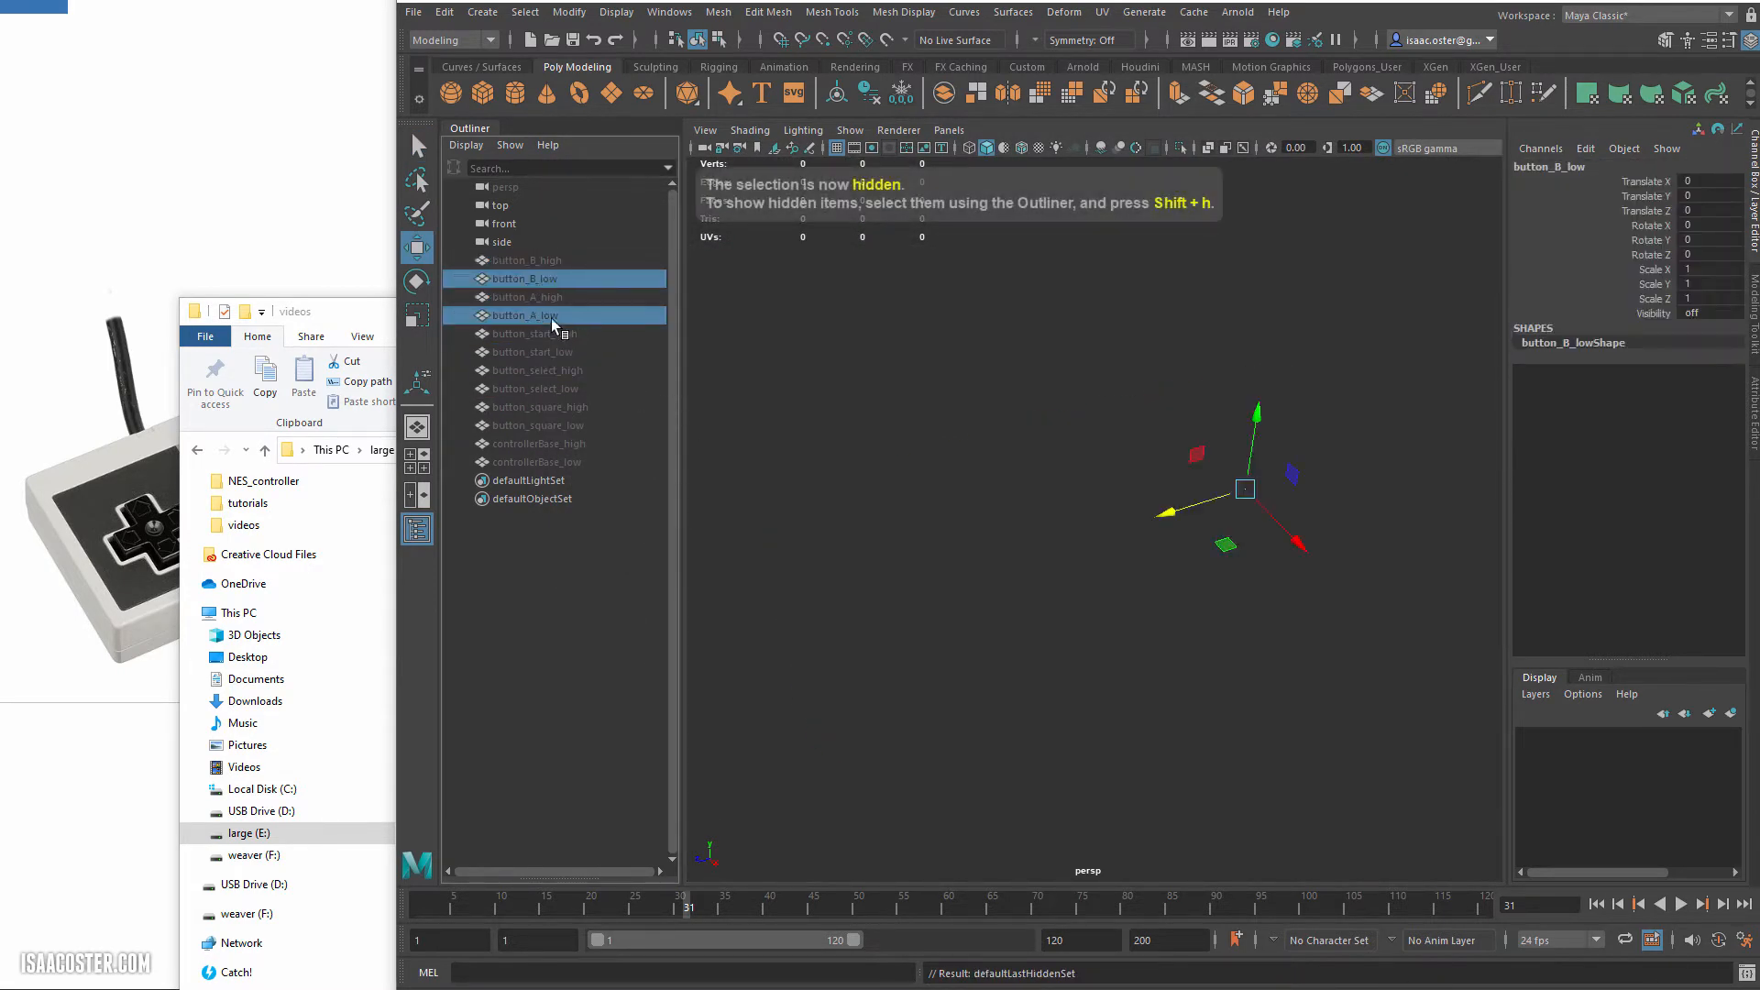
pyautogui.keyDown('ctrl'); pyautogui.click(562, 352); pyautogui.keyUp('ctrl')
pyautogui.keyDown('ctrl'); pyautogui.click(574, 389); pyautogui.keyUp('ctrl')
pyautogui.keyDown('ctrl'); pyautogui.click(575, 425); pyautogui.keyUp('ctrl')
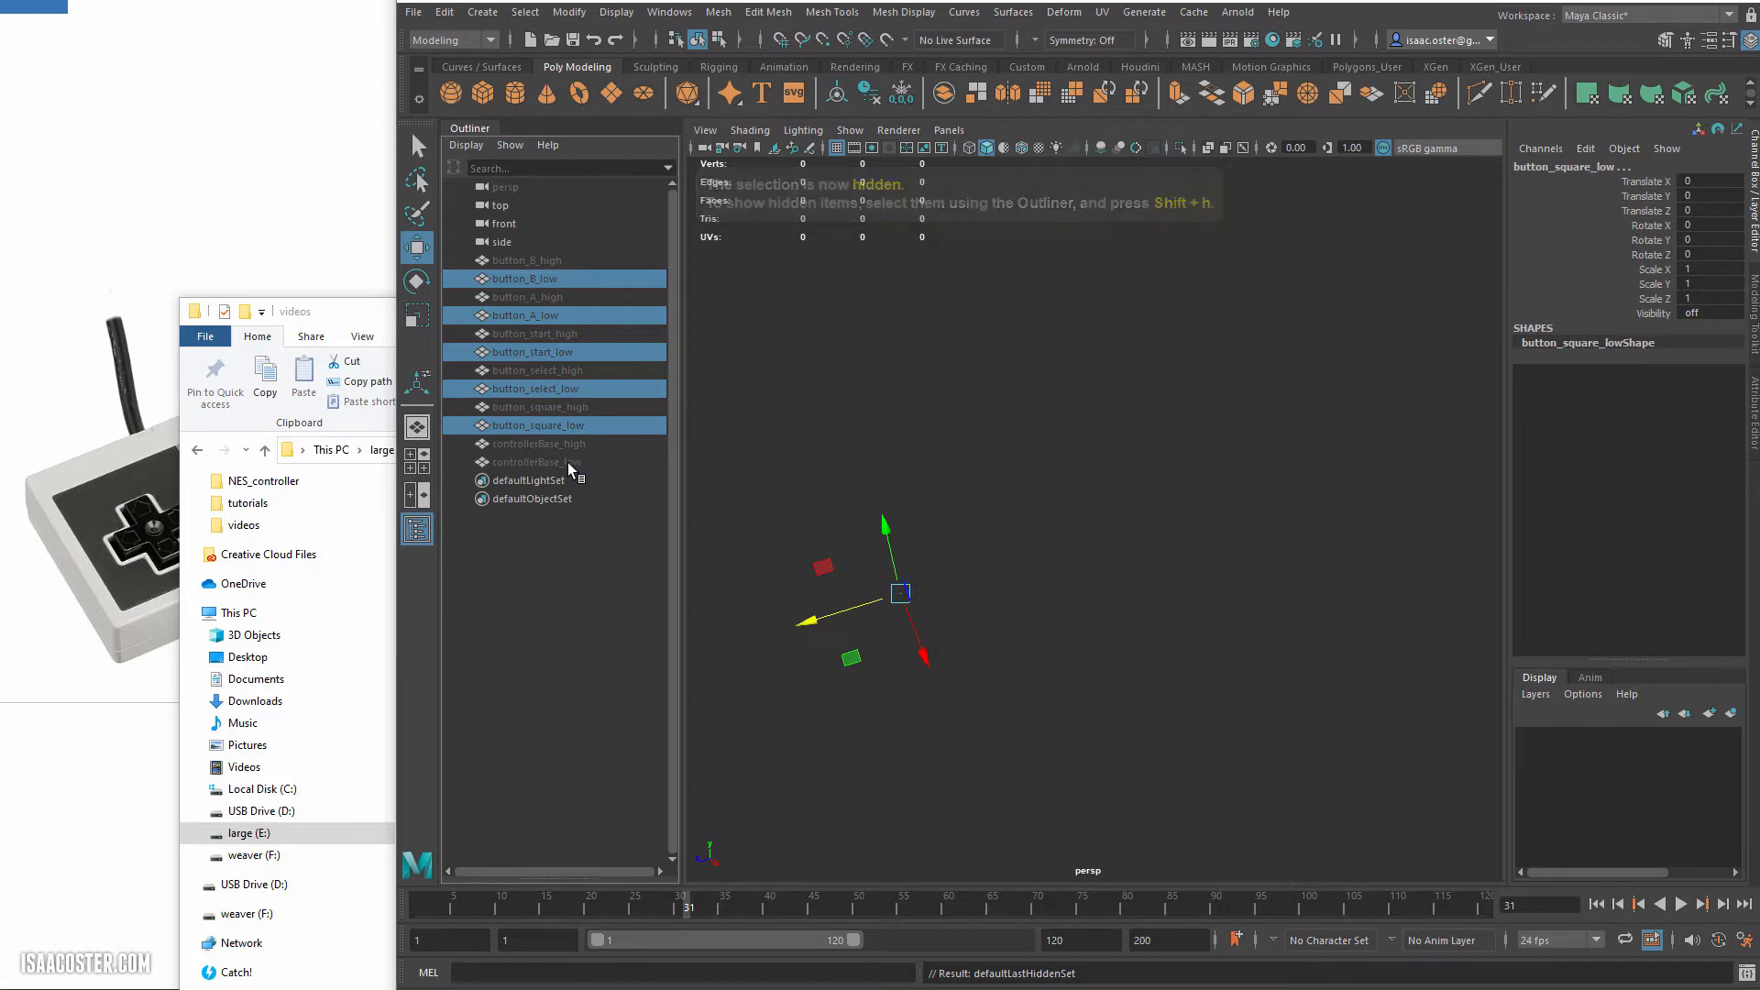
pyautogui.keyDown('ctrl'); pyautogui.click(568, 462); pyautogui.keyUp('ctrl')
pyautogui.hotkey('shift', 'h')
# Select all visible low-poly meshes and export them as controller_low.fbx in the NES_controller folder.
pyautogui.moveTo(1460, 305); pyautogui.dragTo(1040, 707)
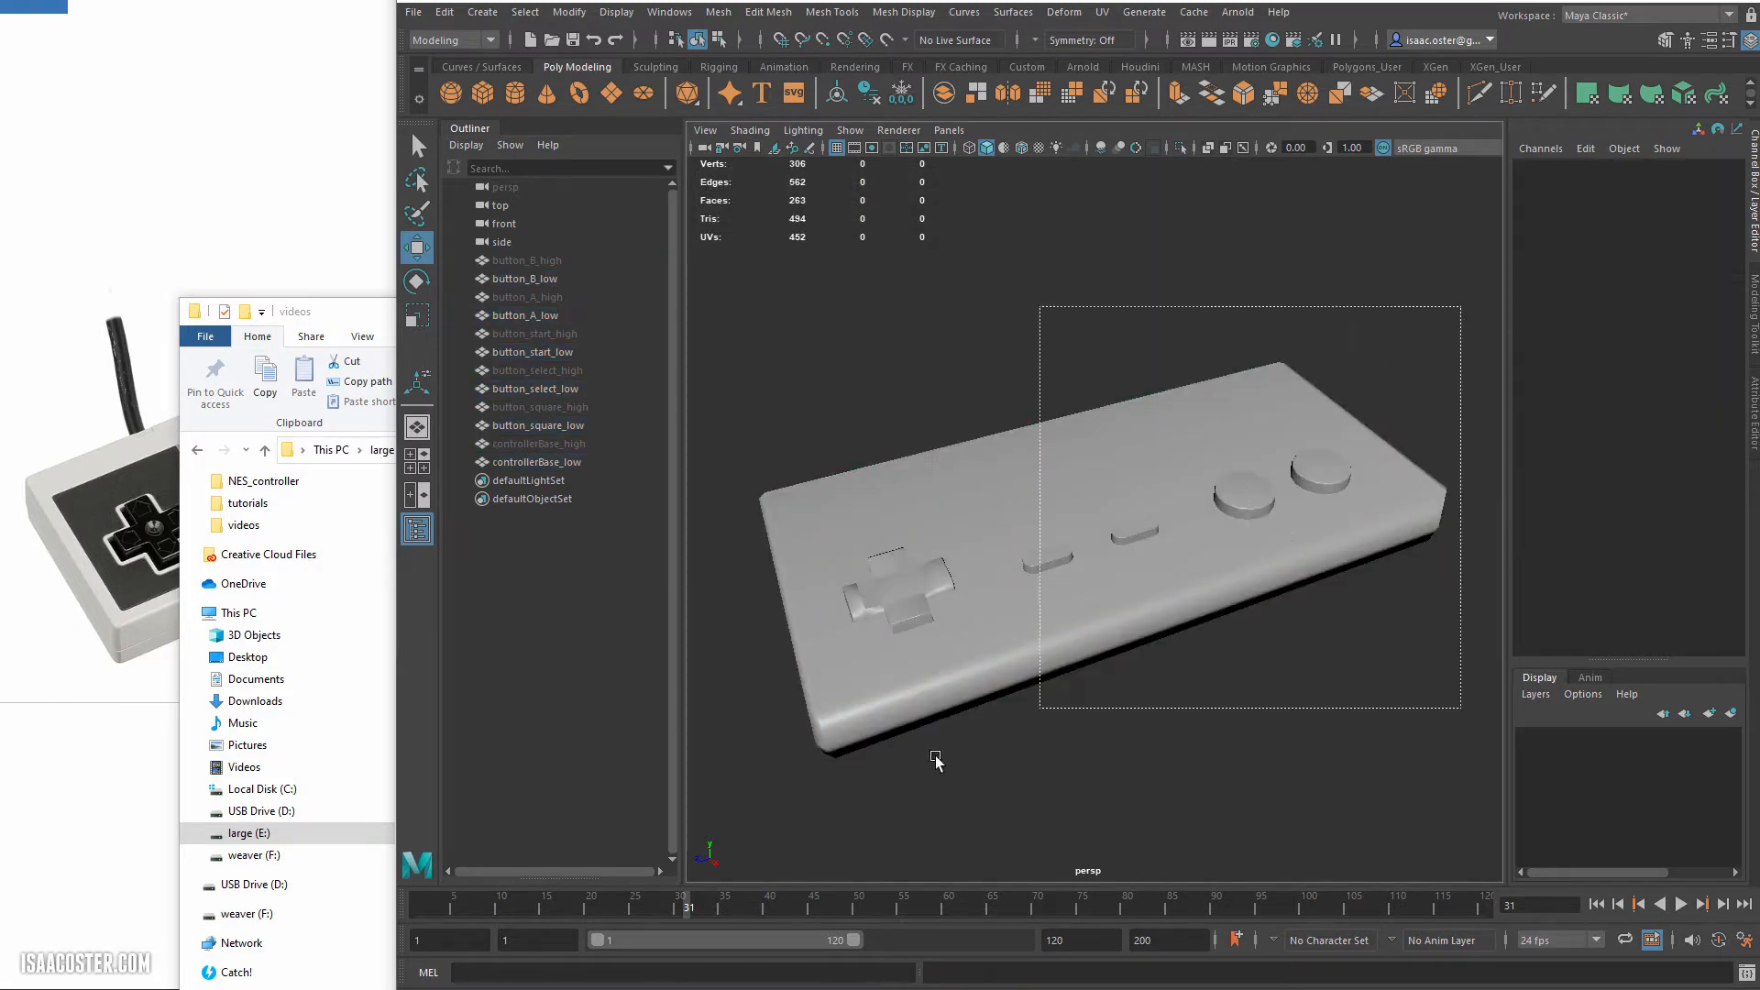
pyautogui.moveTo(936, 759); pyautogui.dragTo(720, 816)
pyautogui.click(413, 12)
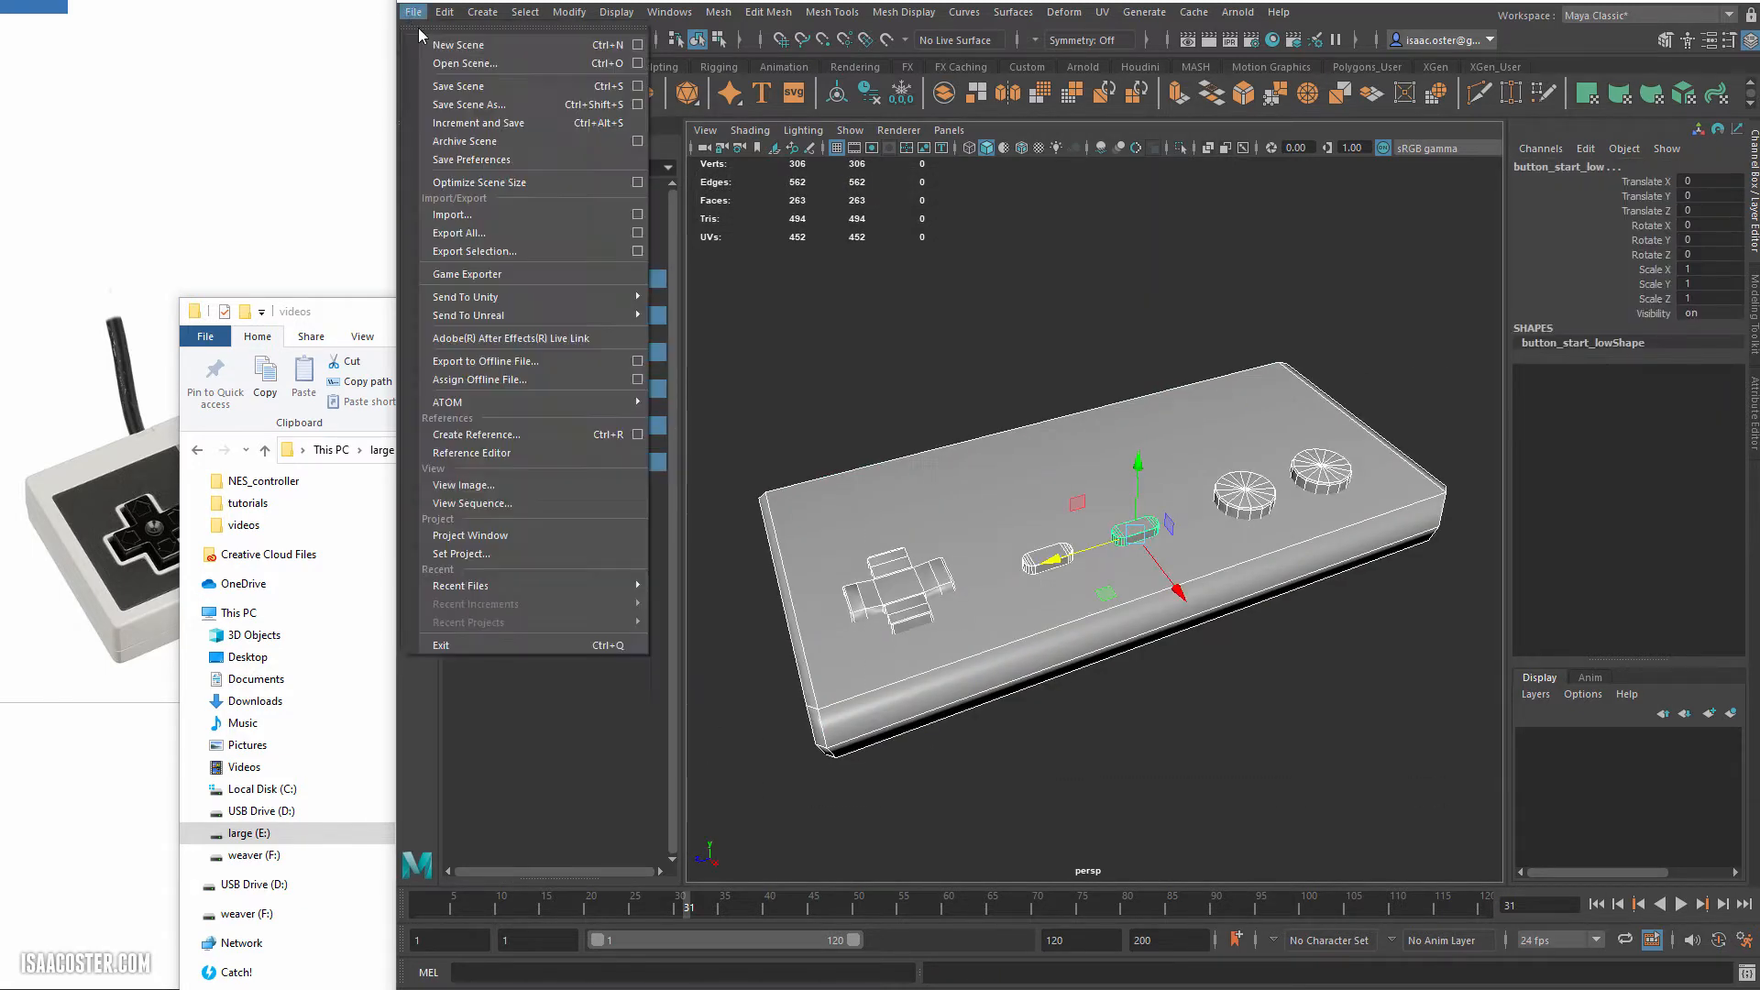
pyautogui.click(480, 252)
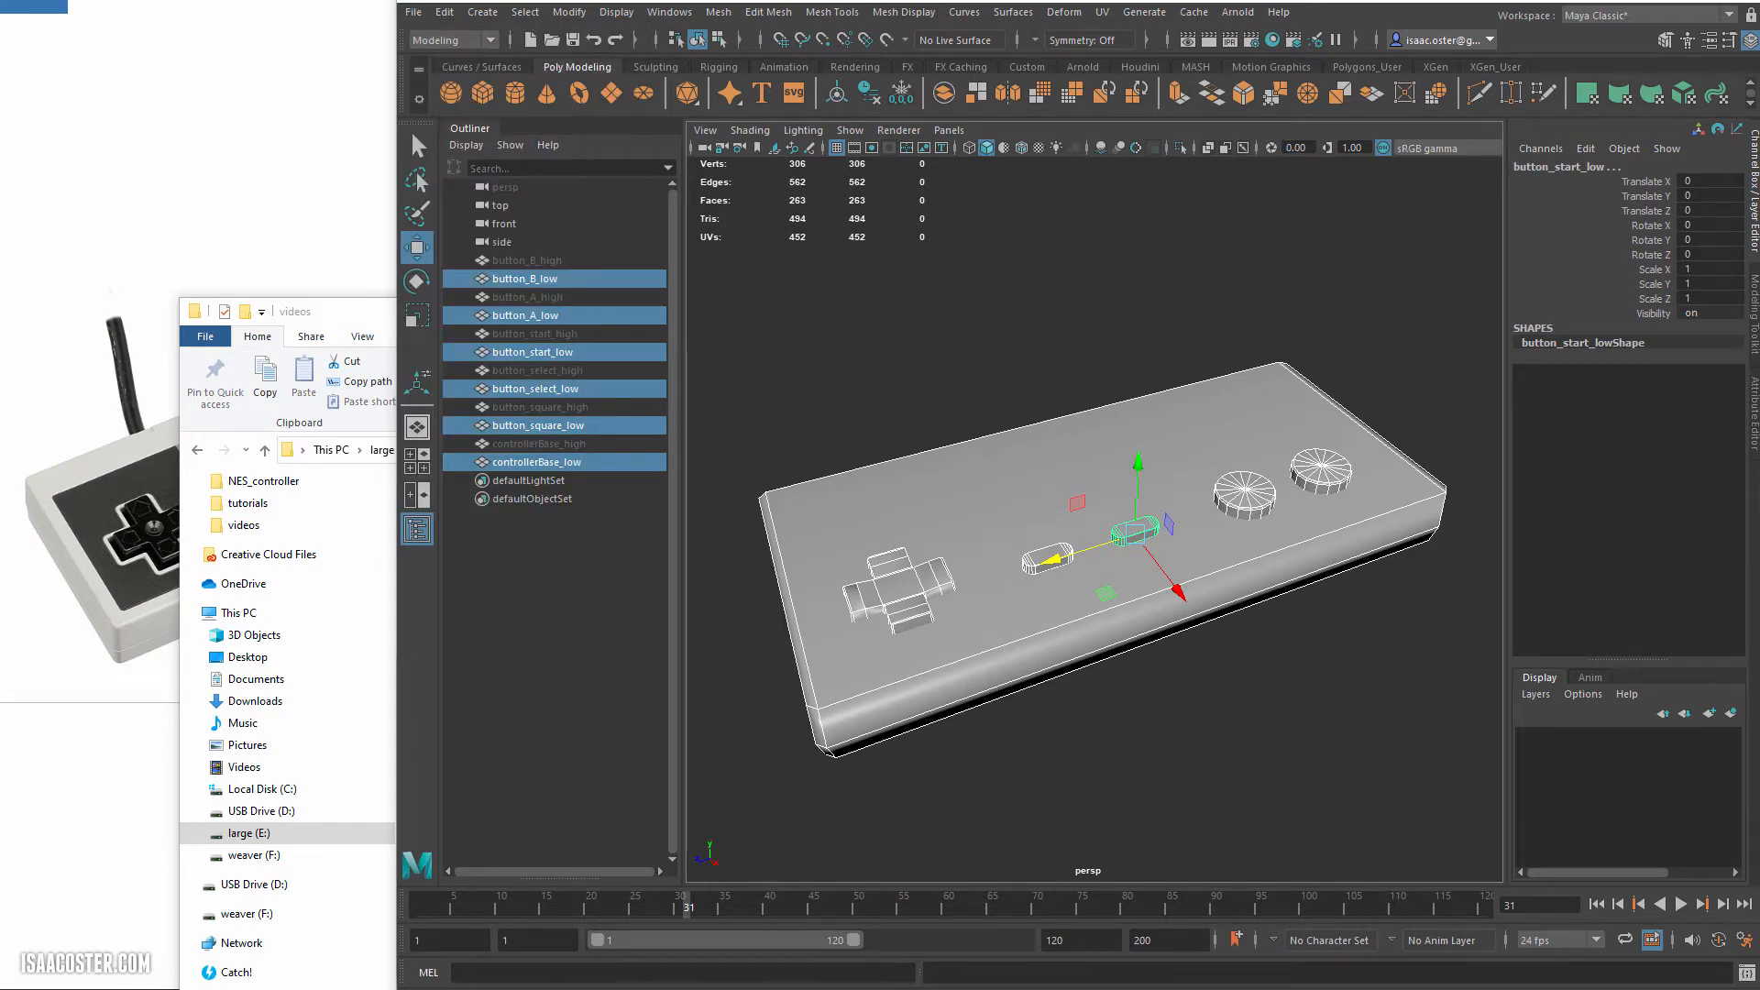
pyautogui.moveTo(467, 298); pyautogui.dragTo(803, 273)
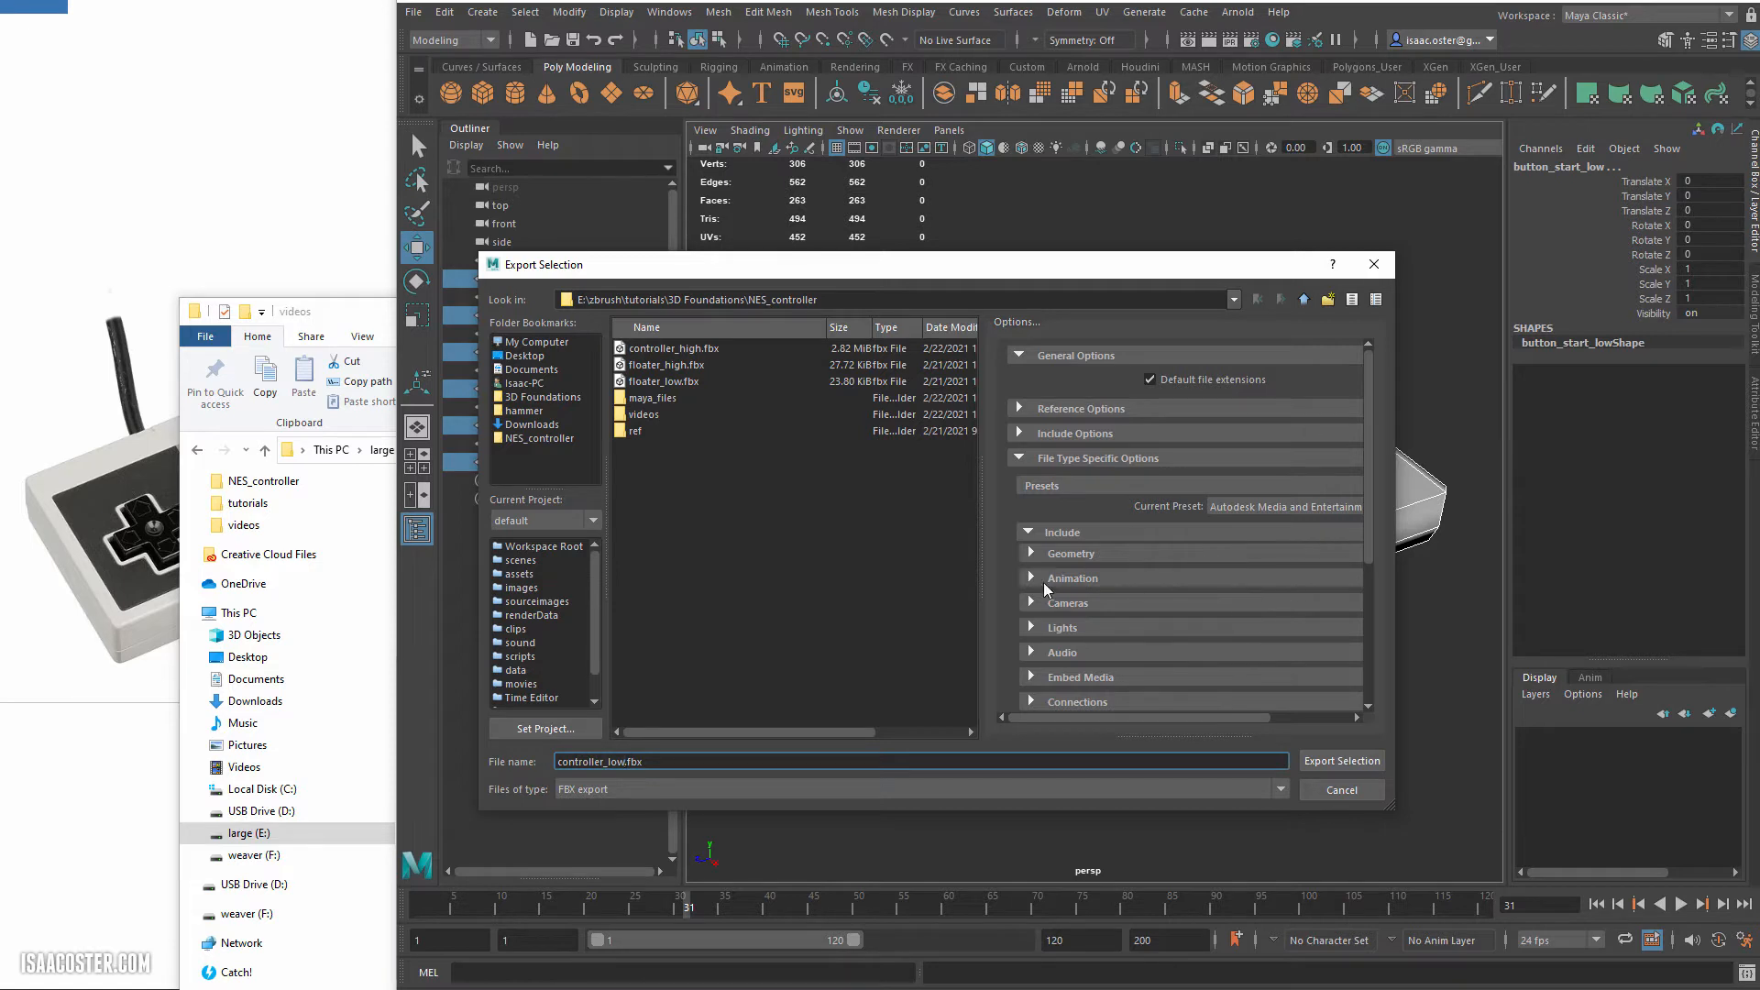
pyautogui.click(1355, 763)
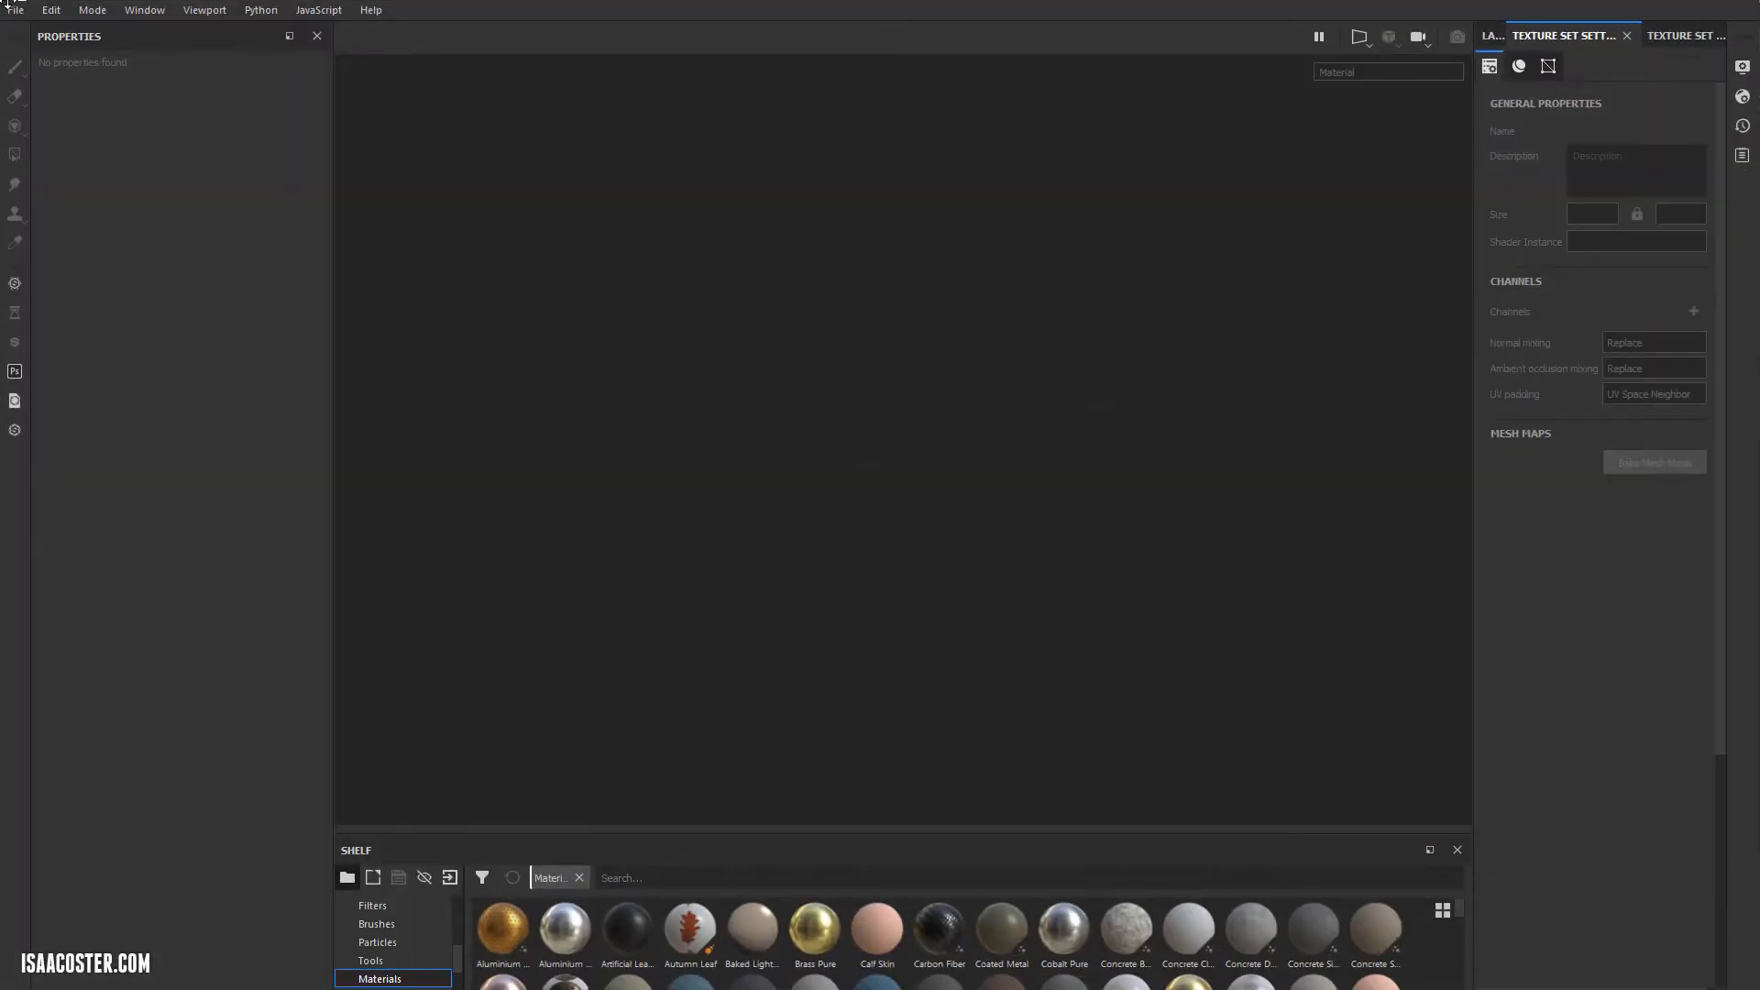
# In Substance Painter, create a new project from the controller_low mesh in the NES_controller folder.
pyautogui.click(14, 9)
pyautogui.click(22, 34)
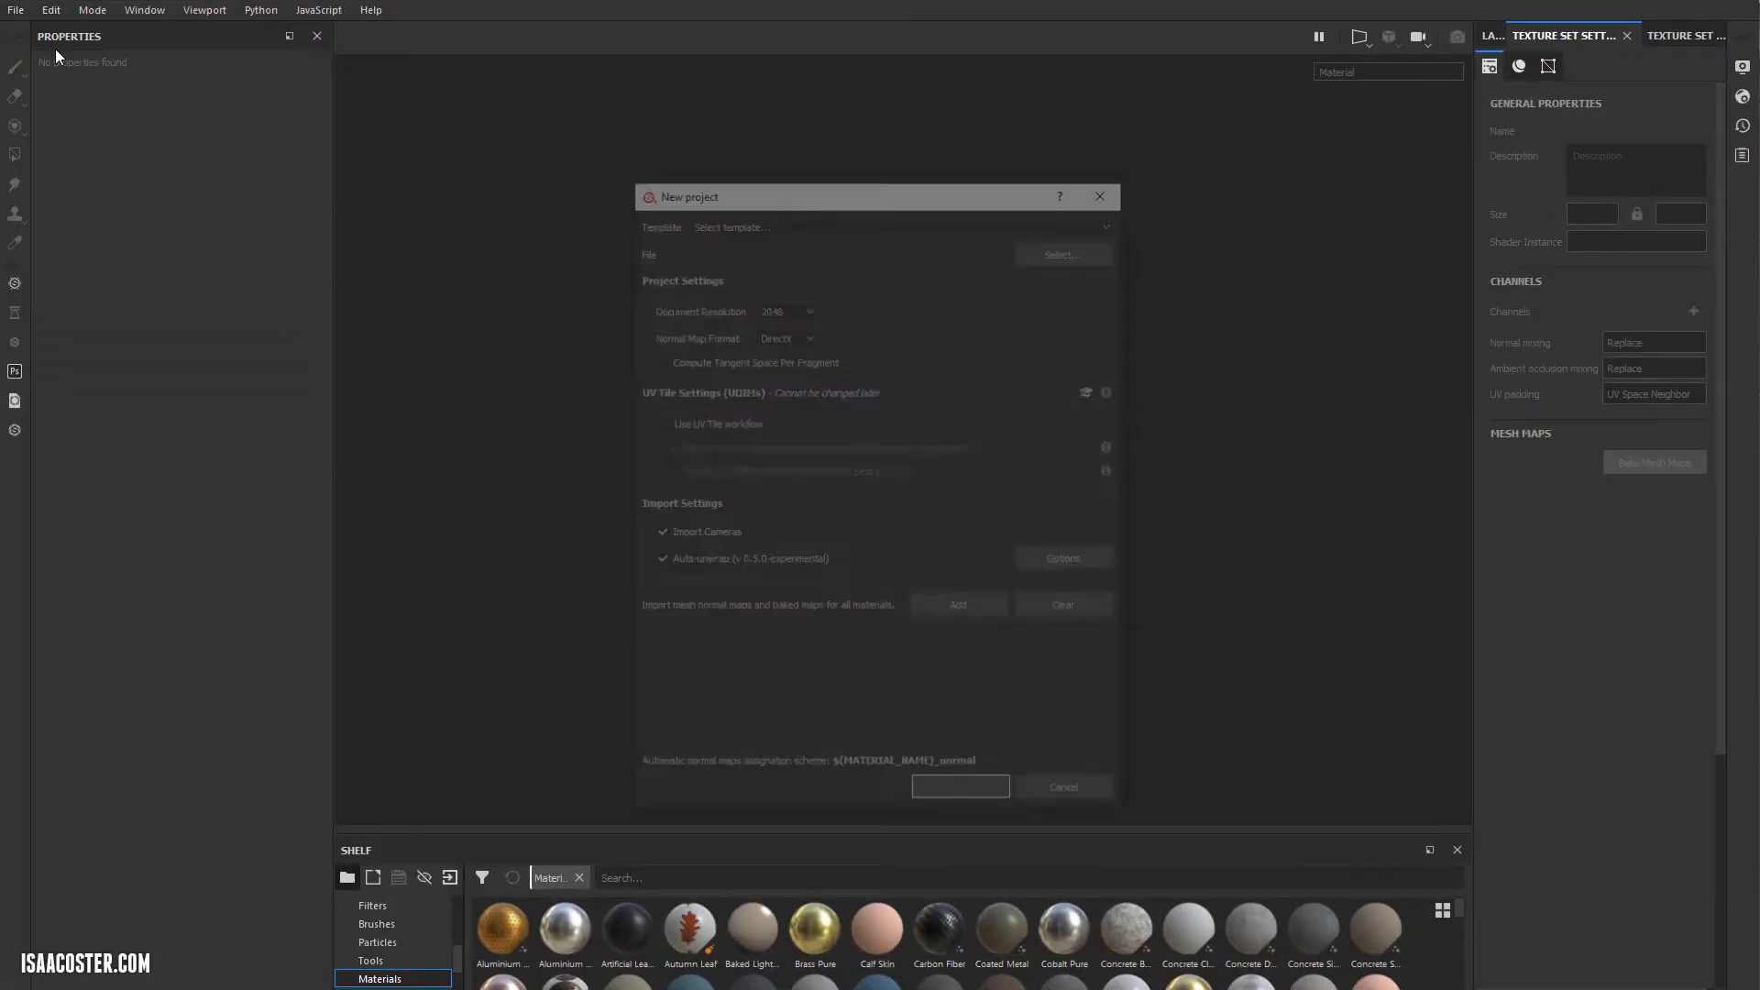
pyautogui.click(1040, 222)
pyautogui.click(1039, 222)
pyautogui.click(1074, 253)
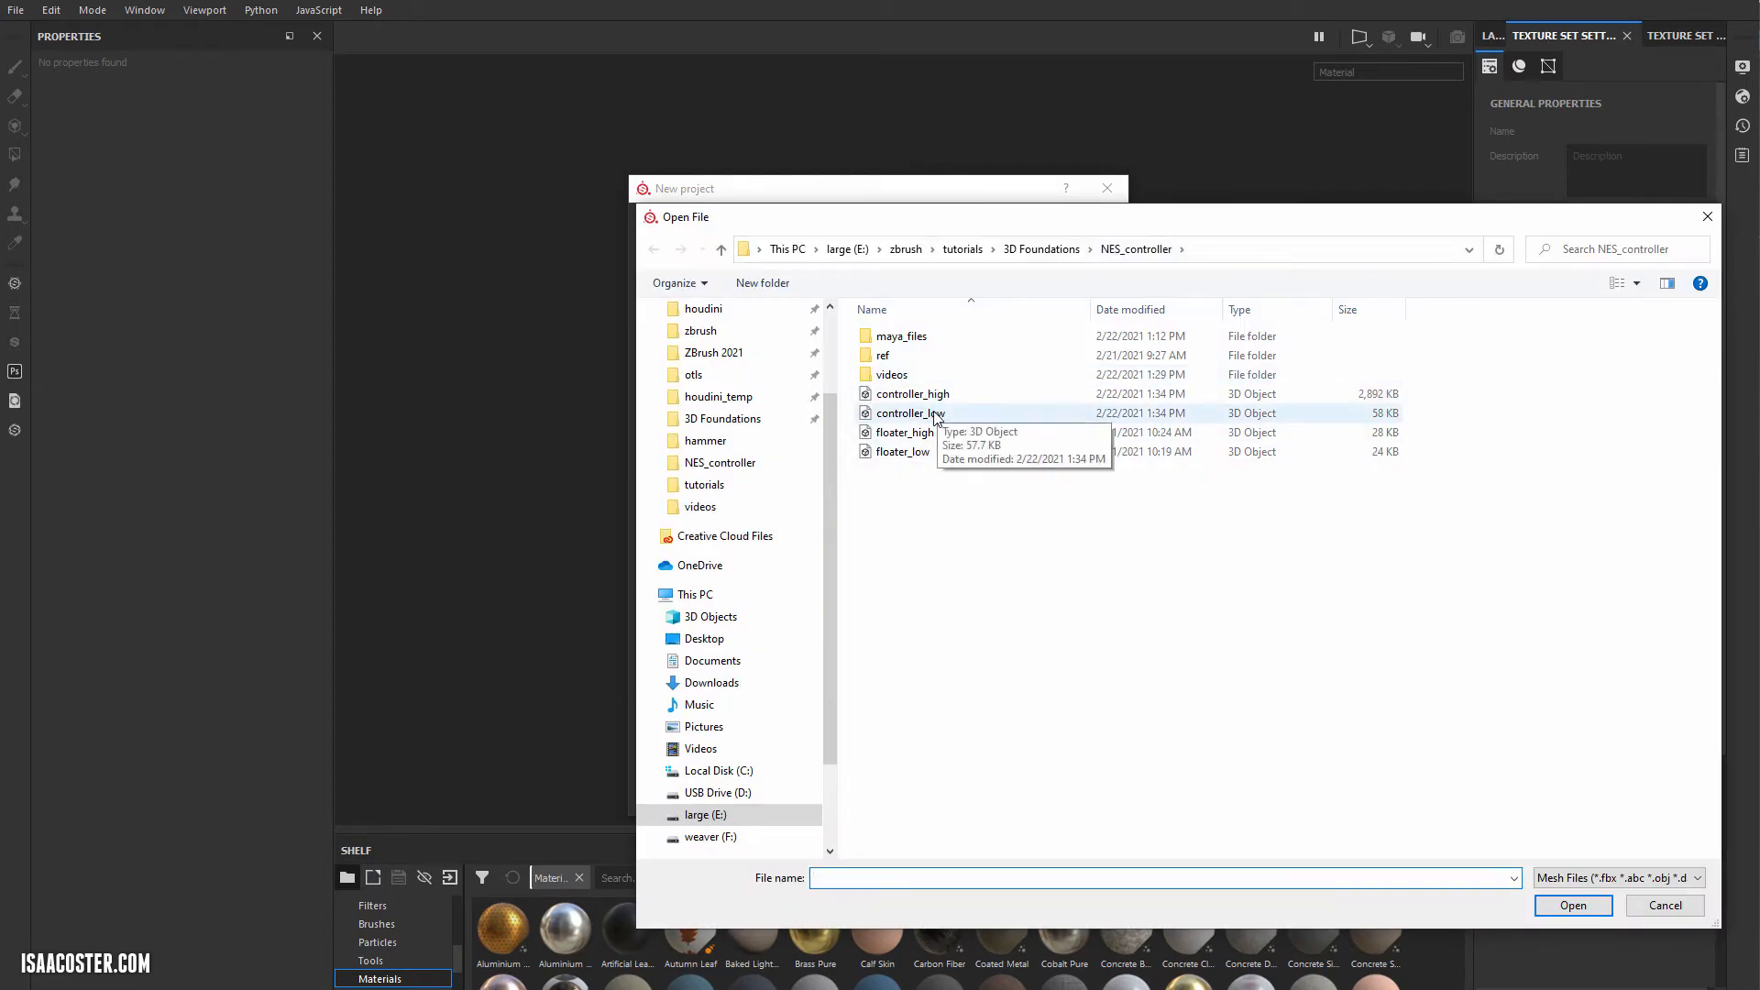
pyautogui.doubleClick(923, 413)
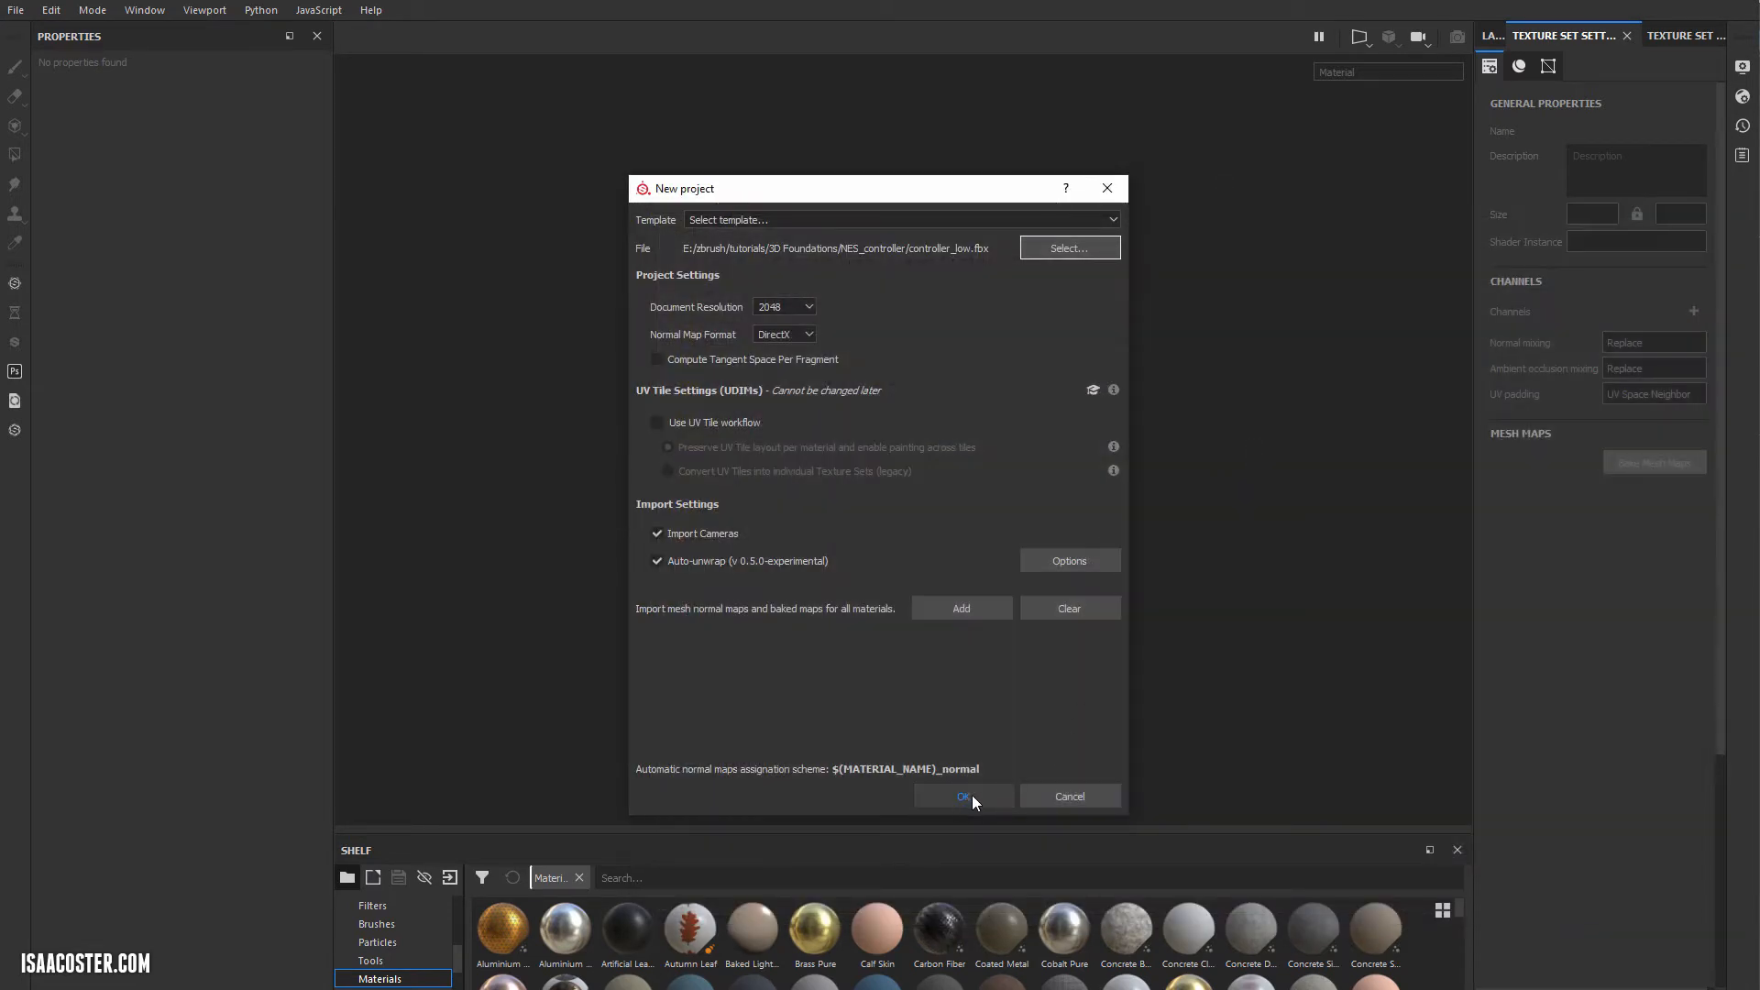
pyautogui.click(981, 800)
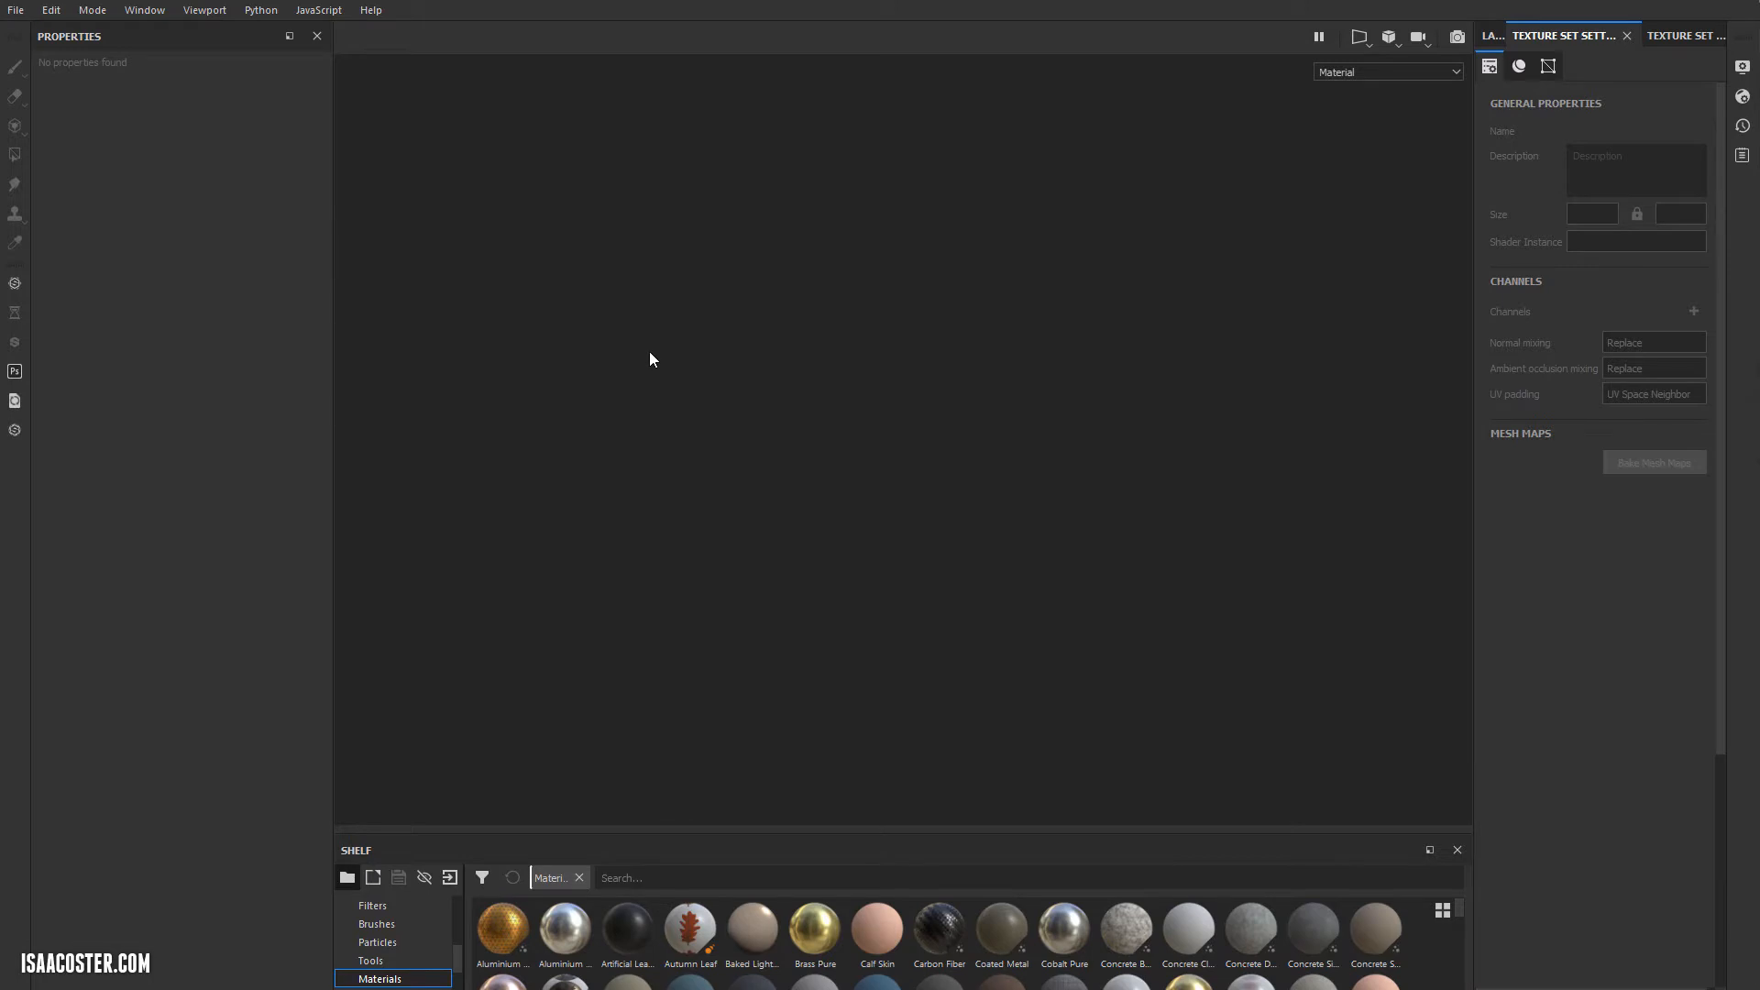
# Set the mesh map baking output size to 2048 and load controller_high as the high definition mesh.
pyautogui.keyDown('alt'); pyautogui.moveTo(762, 384); pyautogui.dragTo(872, 514); pyautogui.keyUp('alt')
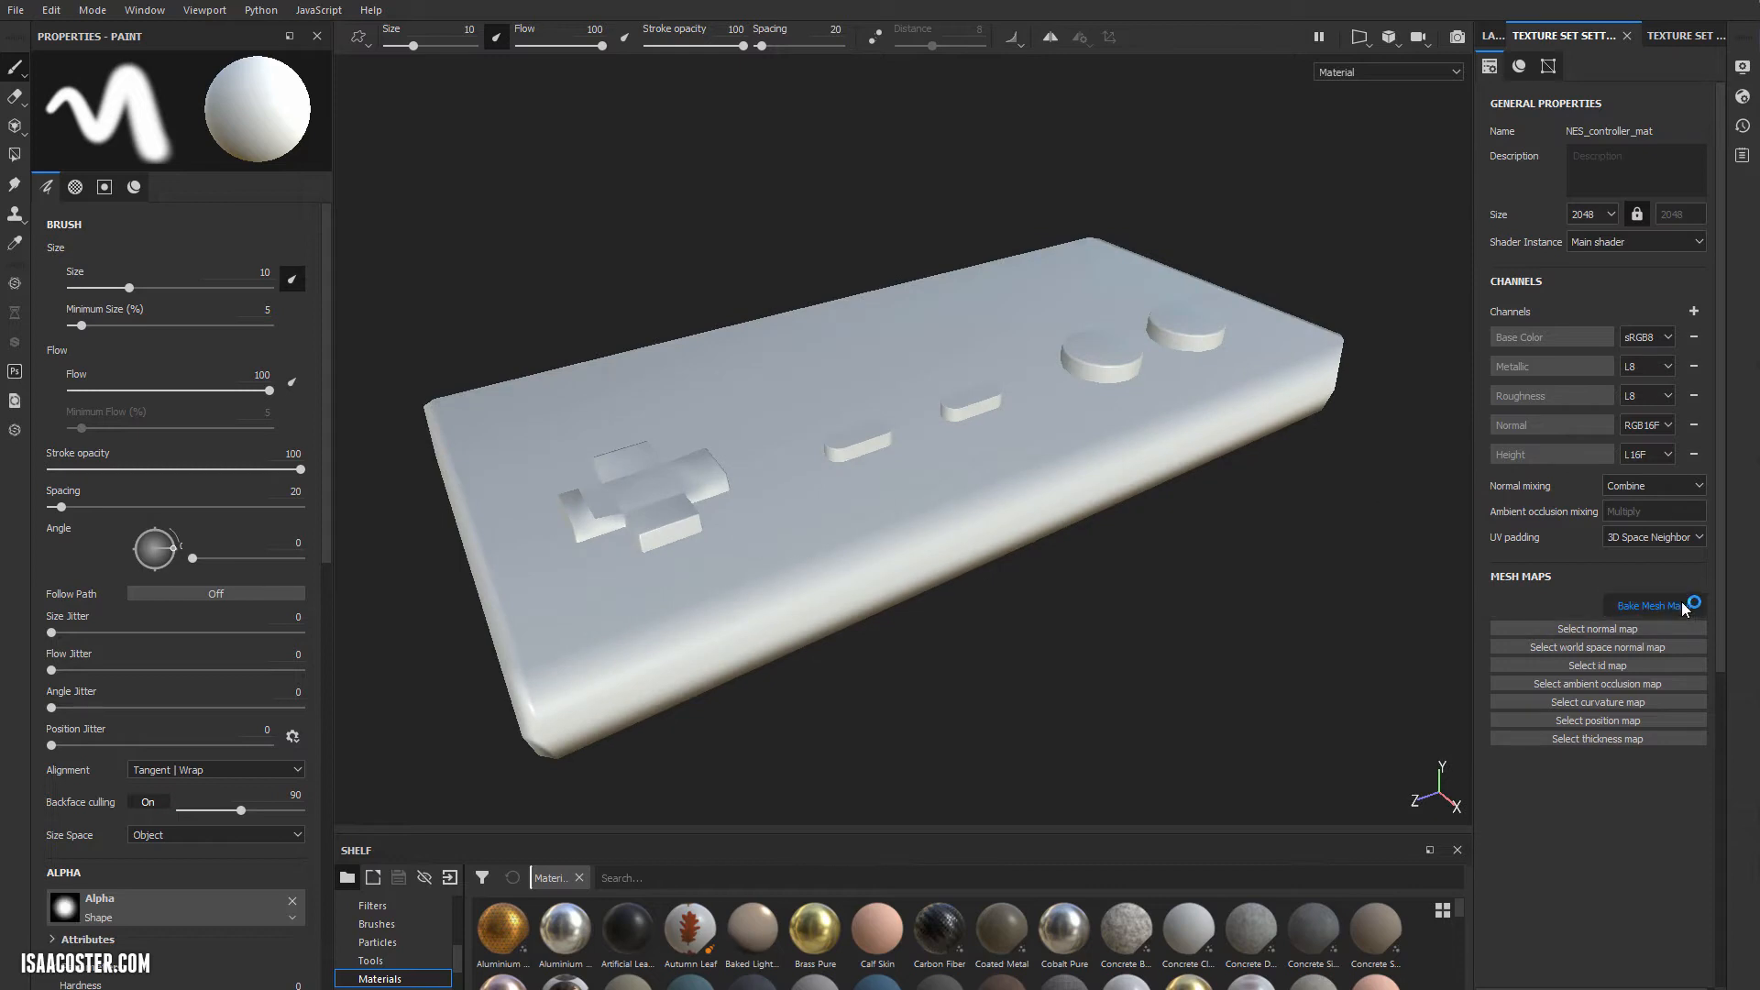
pyautogui.click(1685, 604)
pyautogui.click(895, 255)
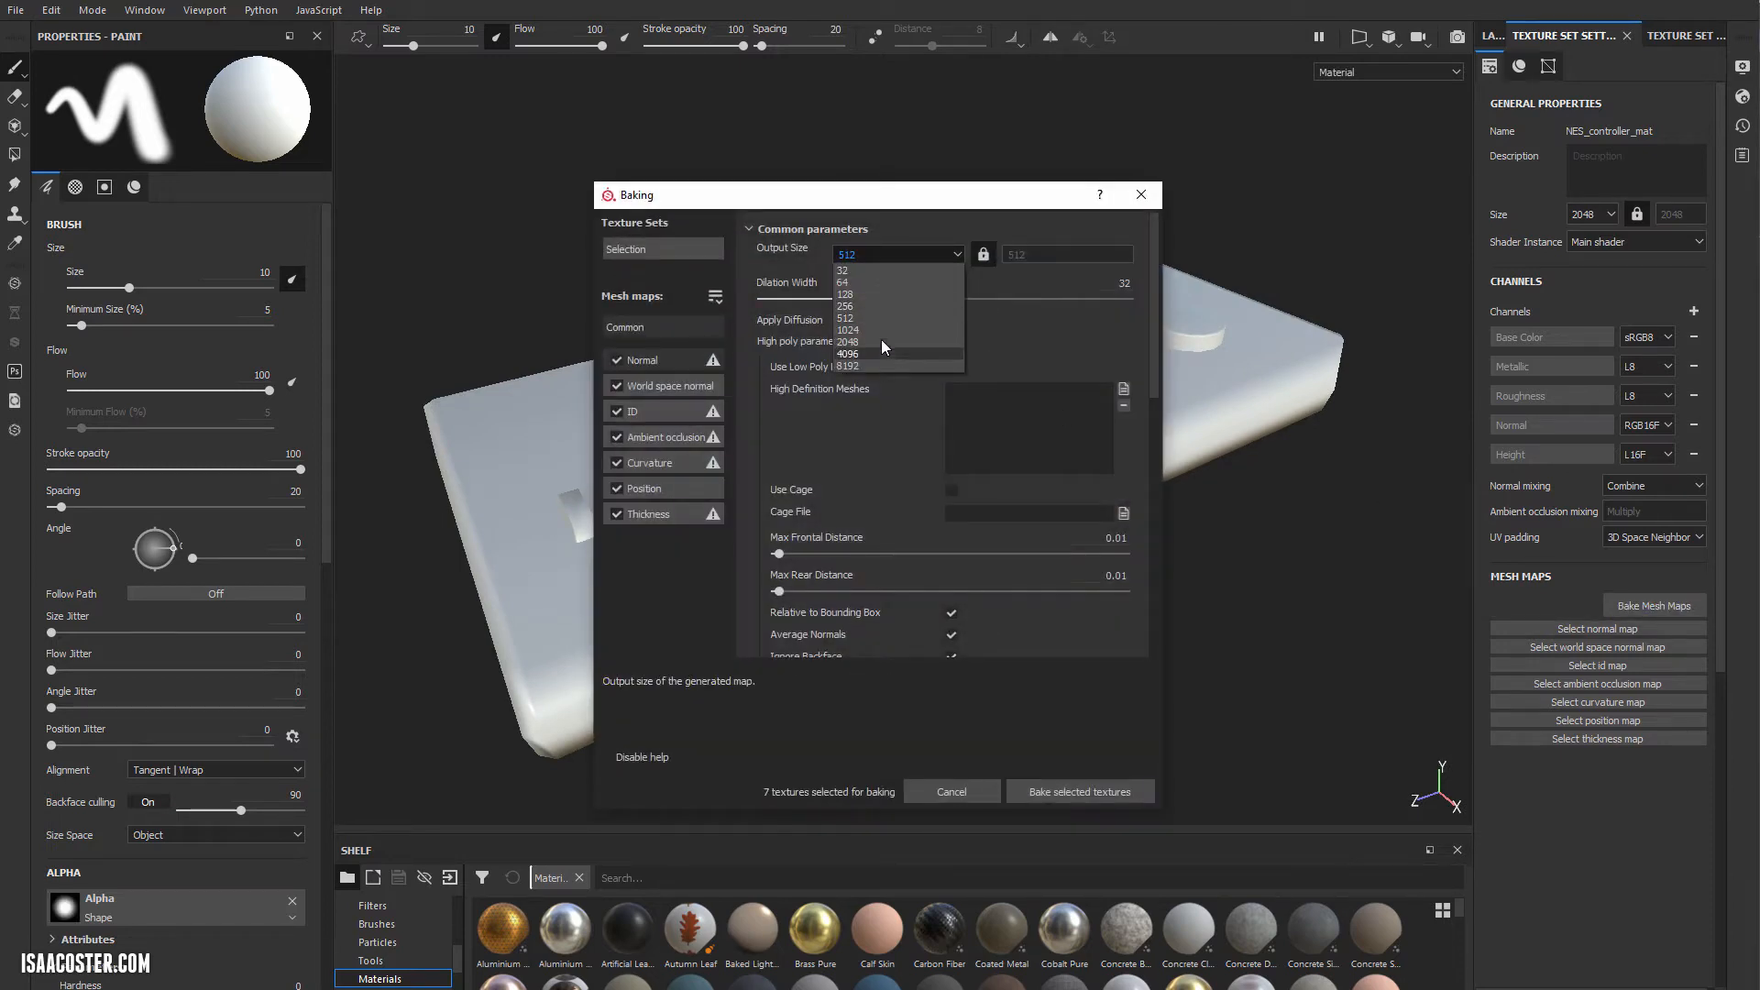
pyautogui.click(881, 339)
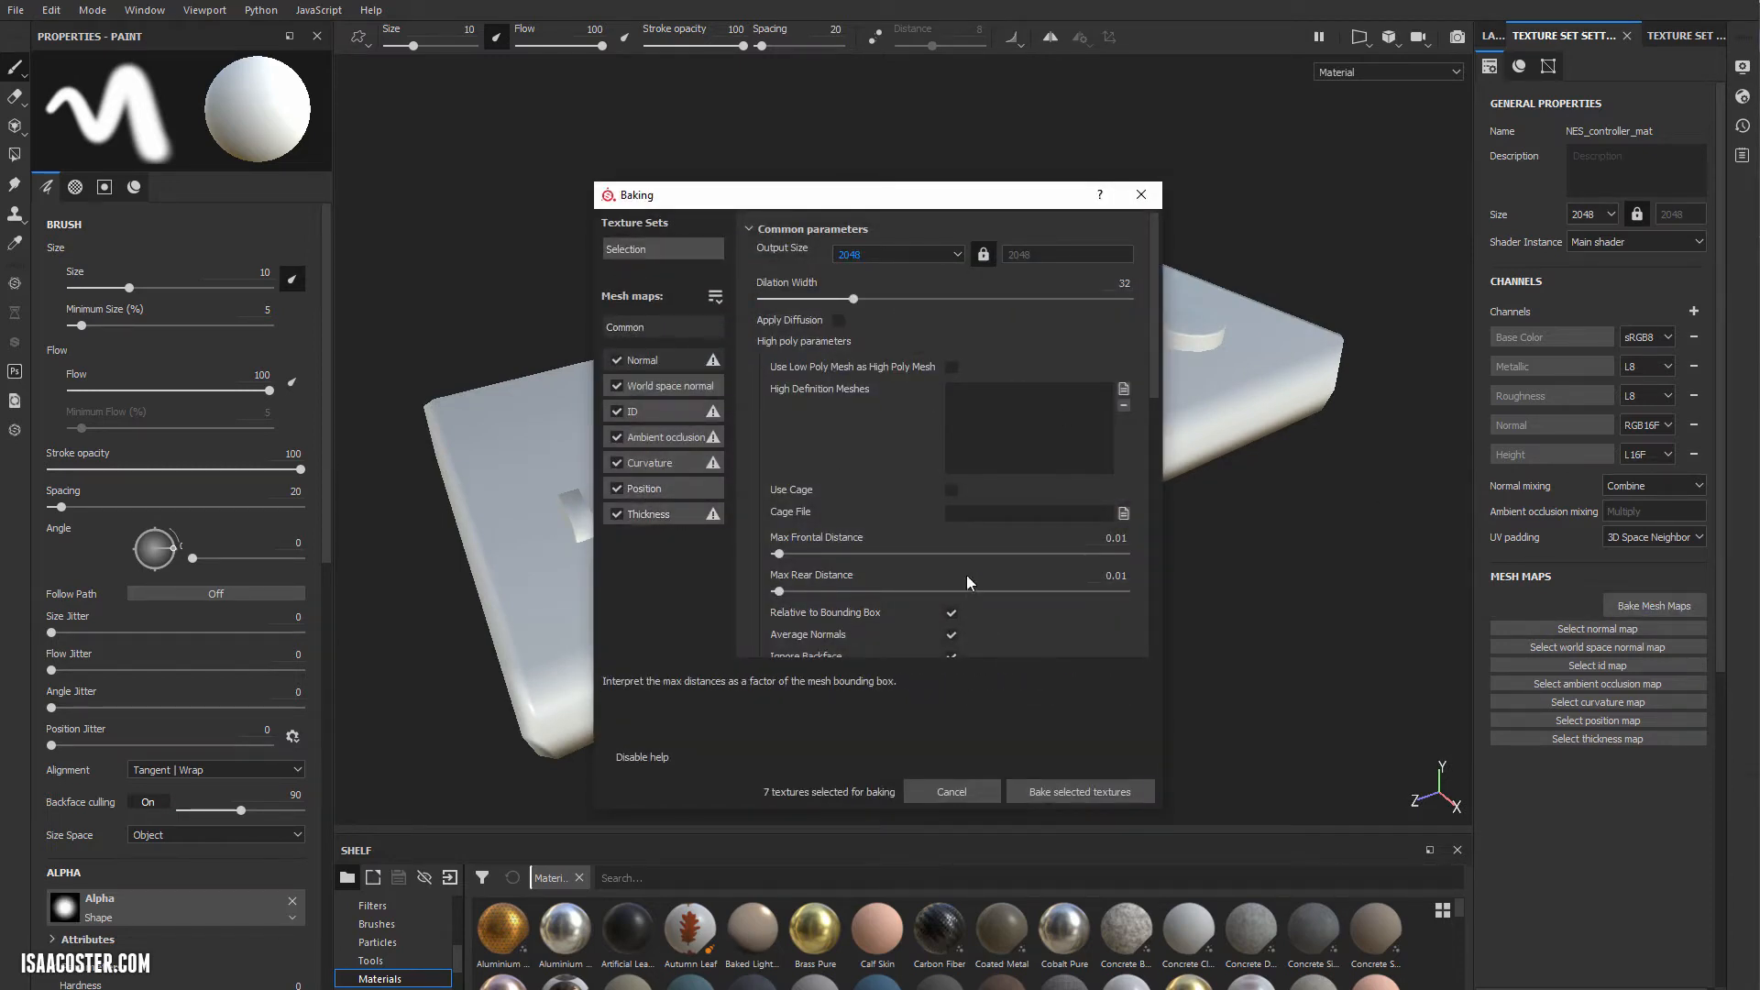
pyautogui.click(1122, 390)
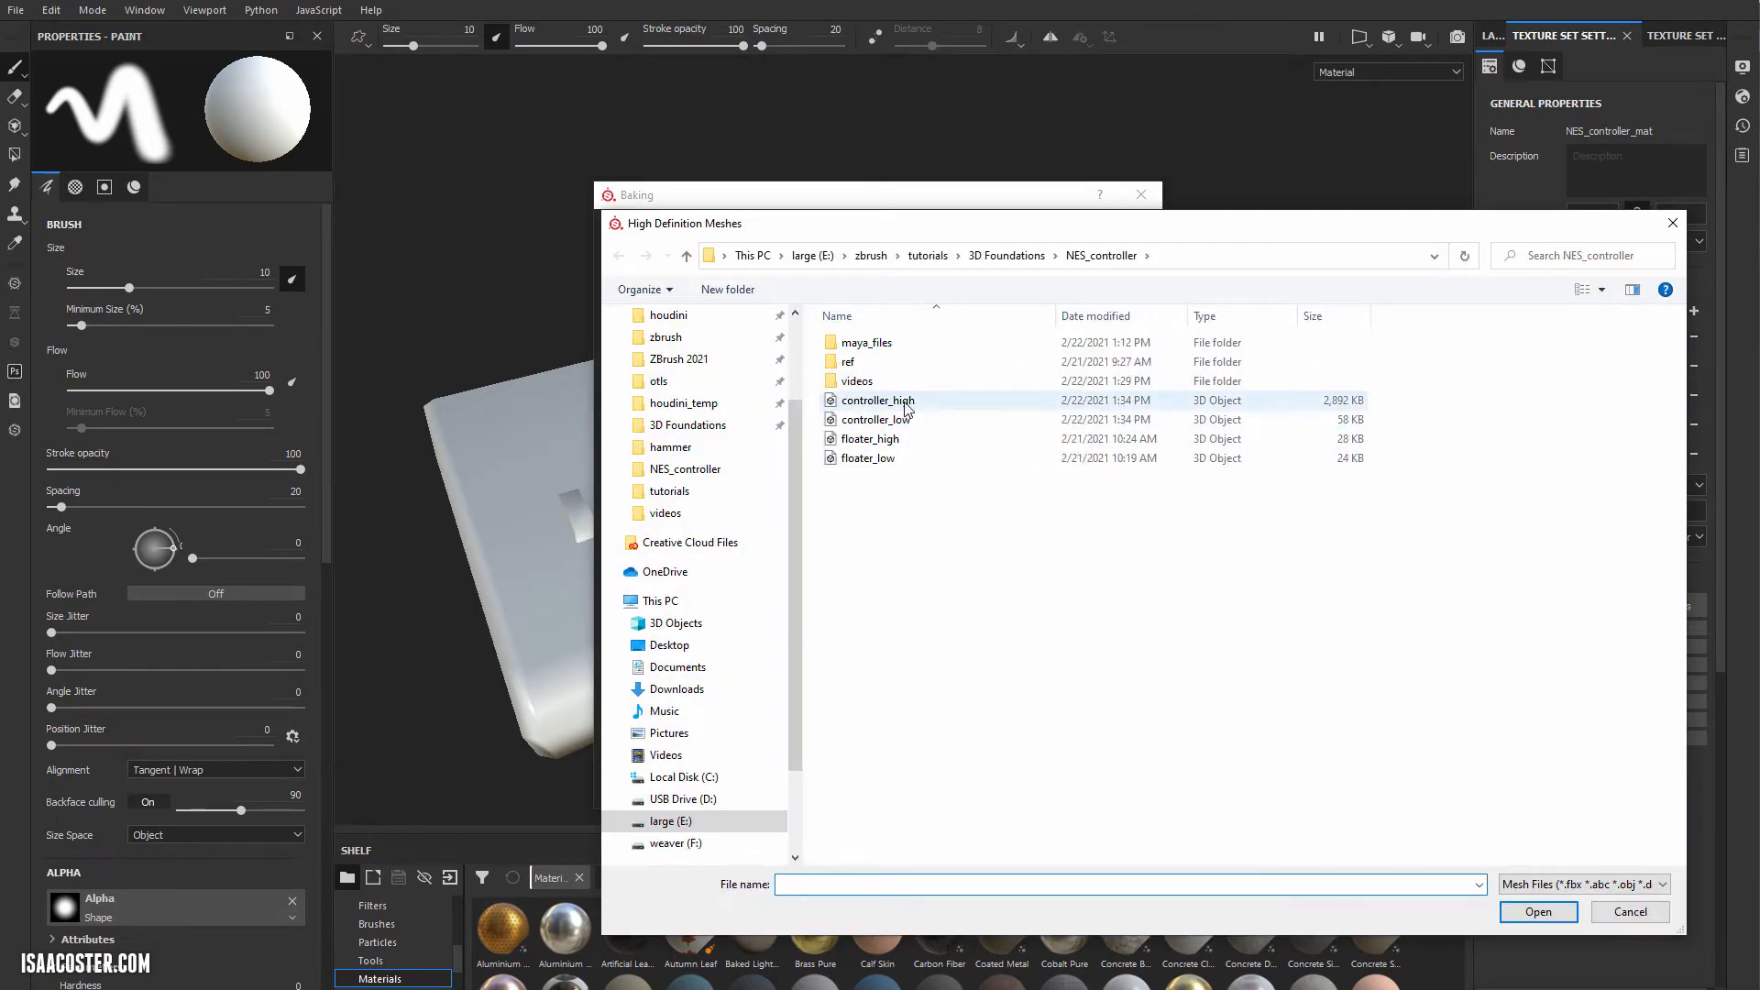
pyautogui.click(908, 403)
pyautogui.click(1539, 911)
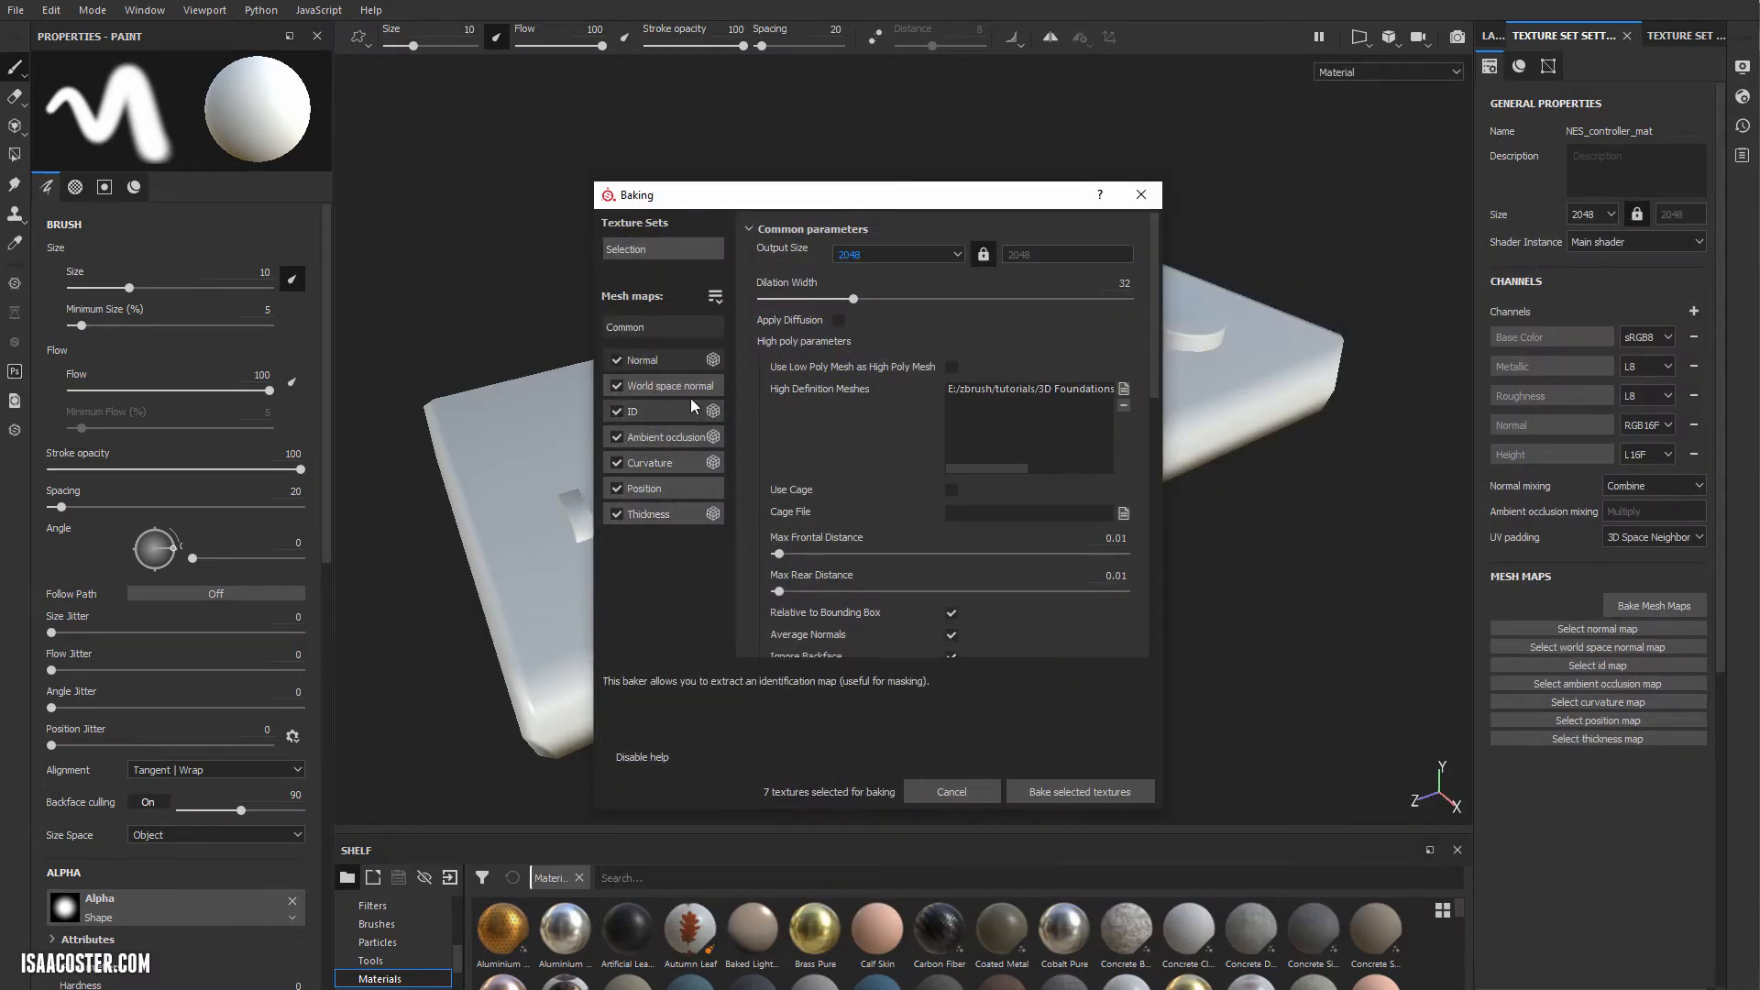
# Choose the color source for the ID map in the ID baker parameters.
pyautogui.click(663, 410)
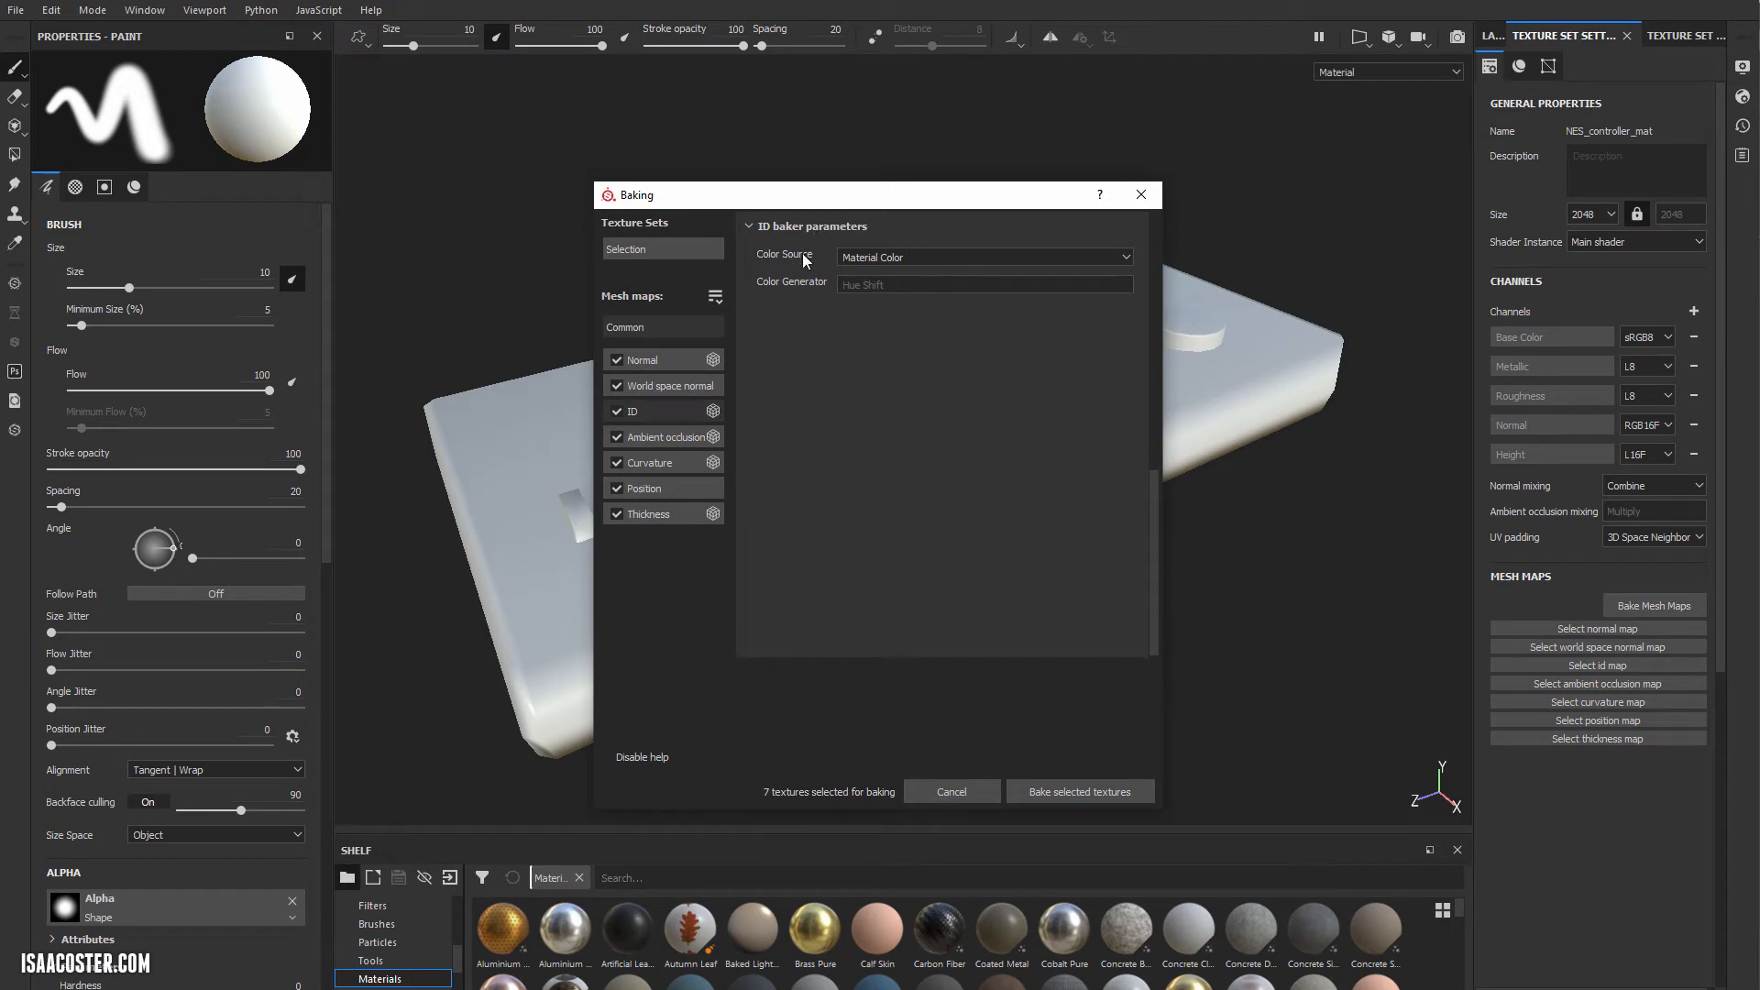
pyautogui.click(878, 249)
pyautogui.click(889, 273)
# In the common baking parameters, set antialiasing to Subsampling 2x2 and matching to By Mesh Name.
pyautogui.click(642, 327)
pyautogui.scroll(-3, 889, 438)
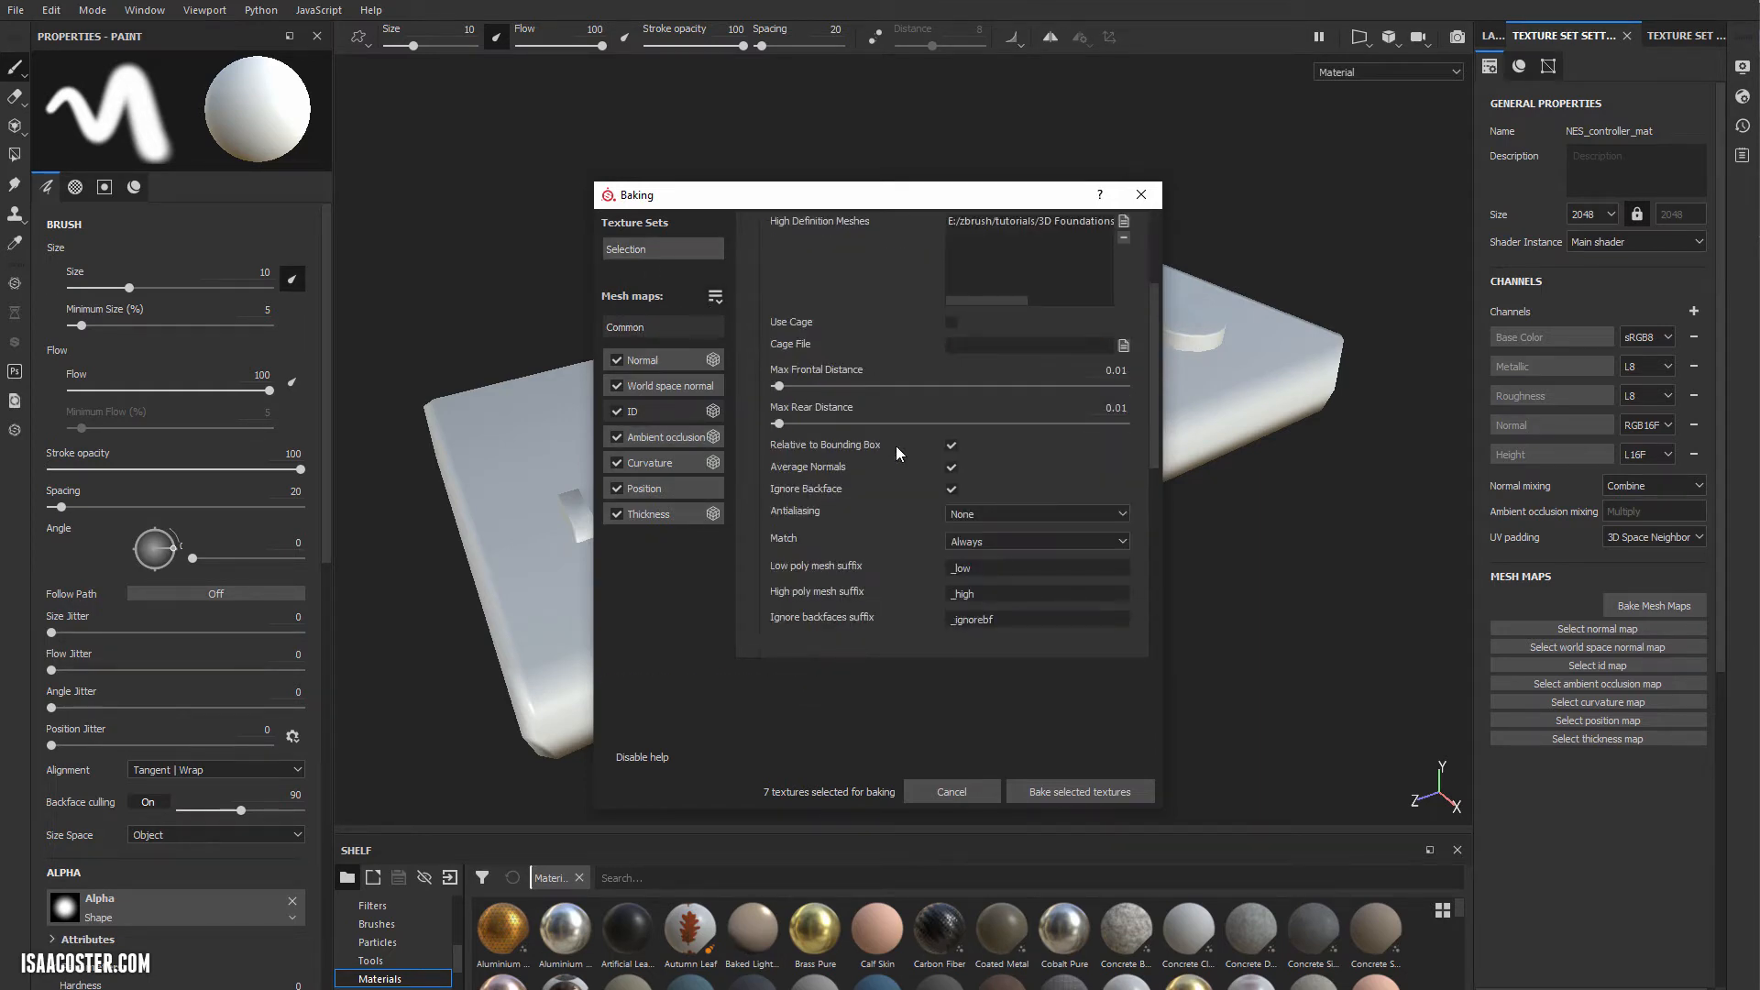
pyautogui.click(980, 516)
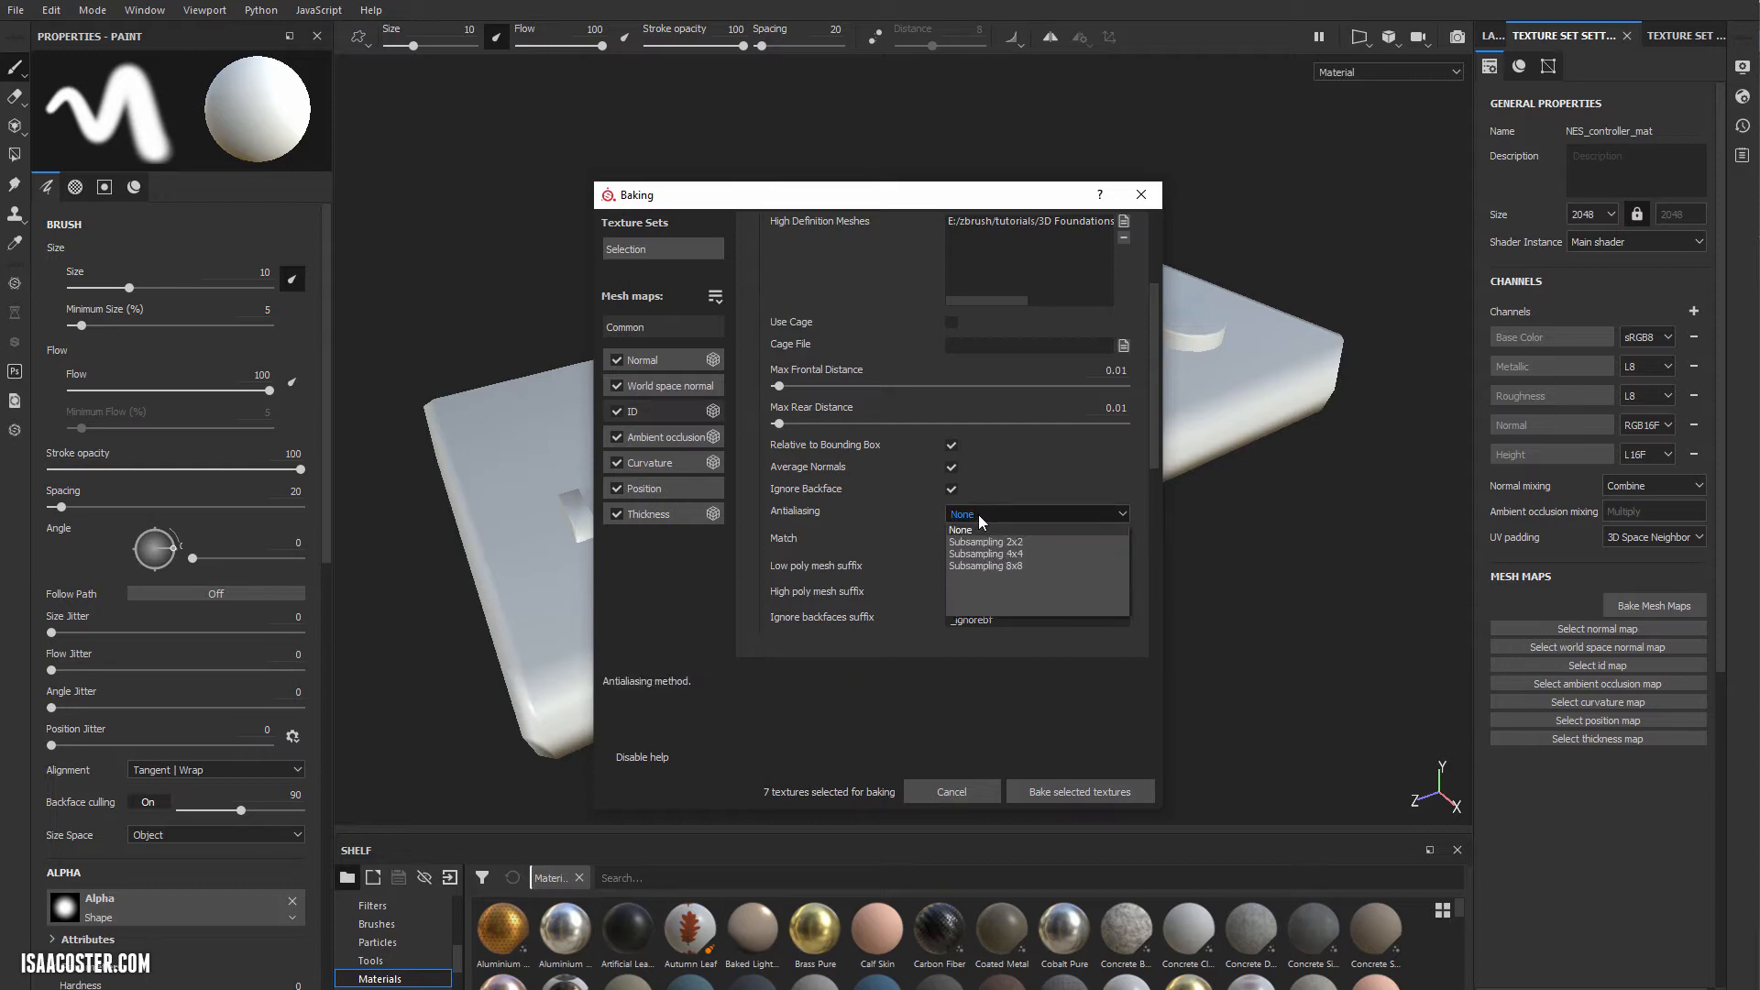
pyautogui.click(1027, 543)
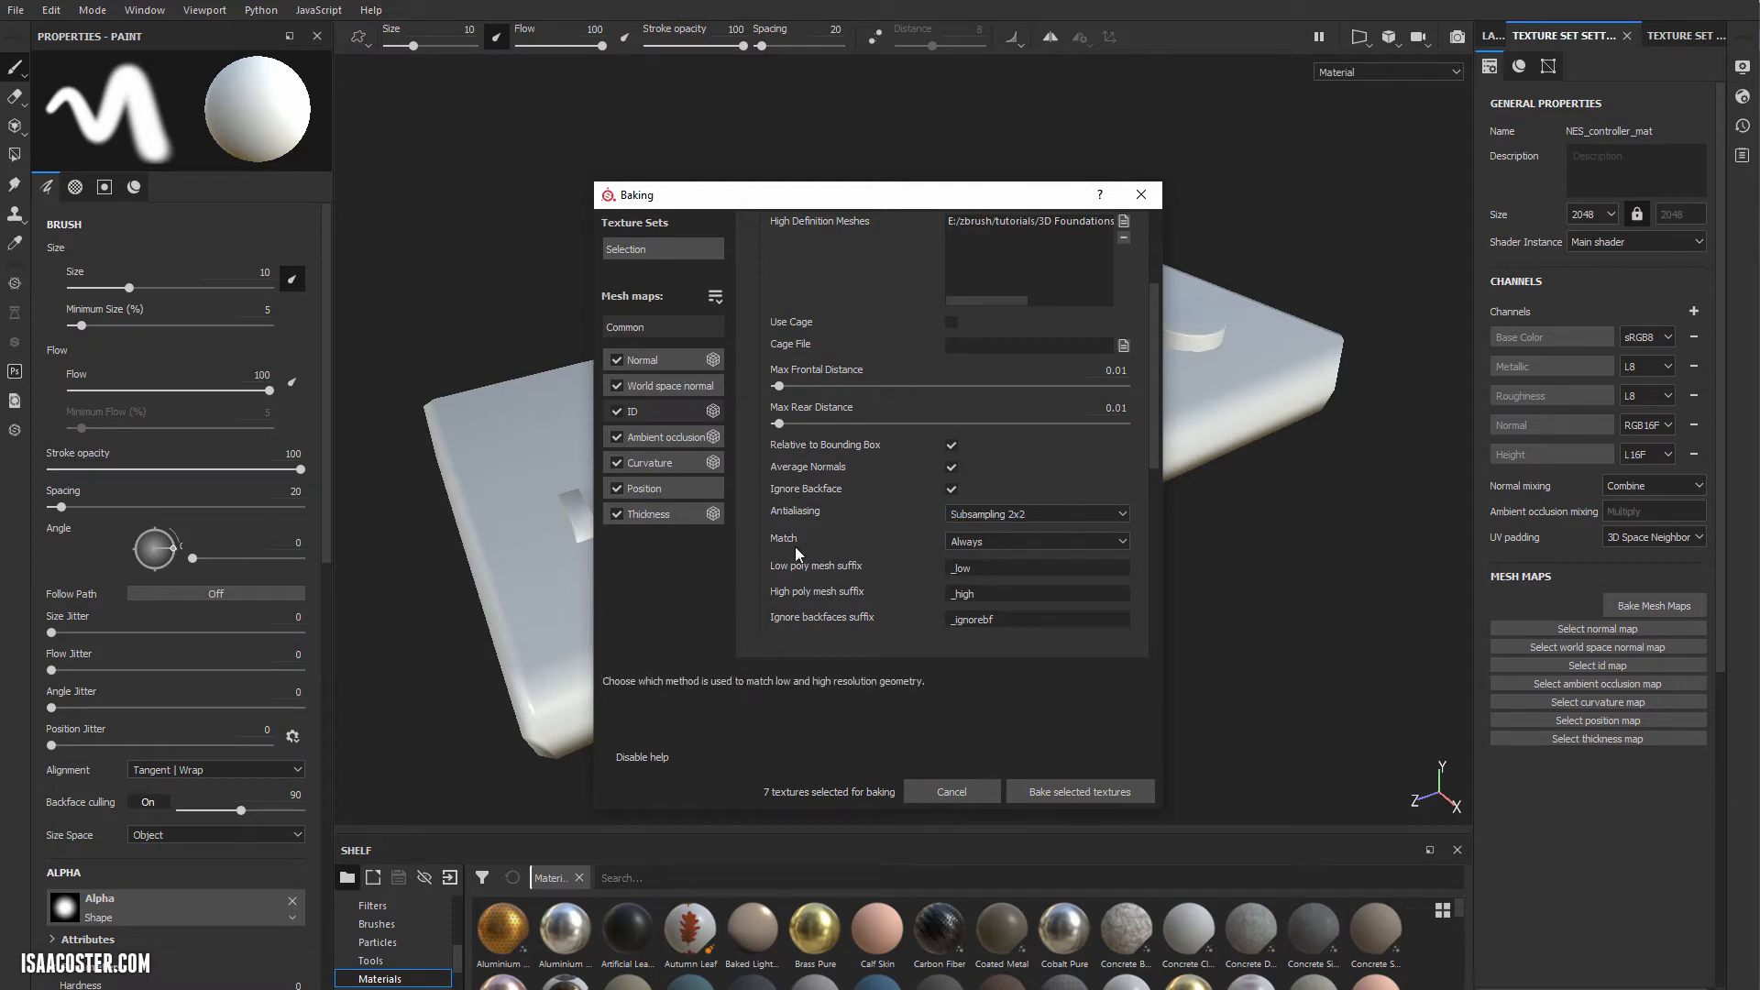
pyautogui.click(995, 541)
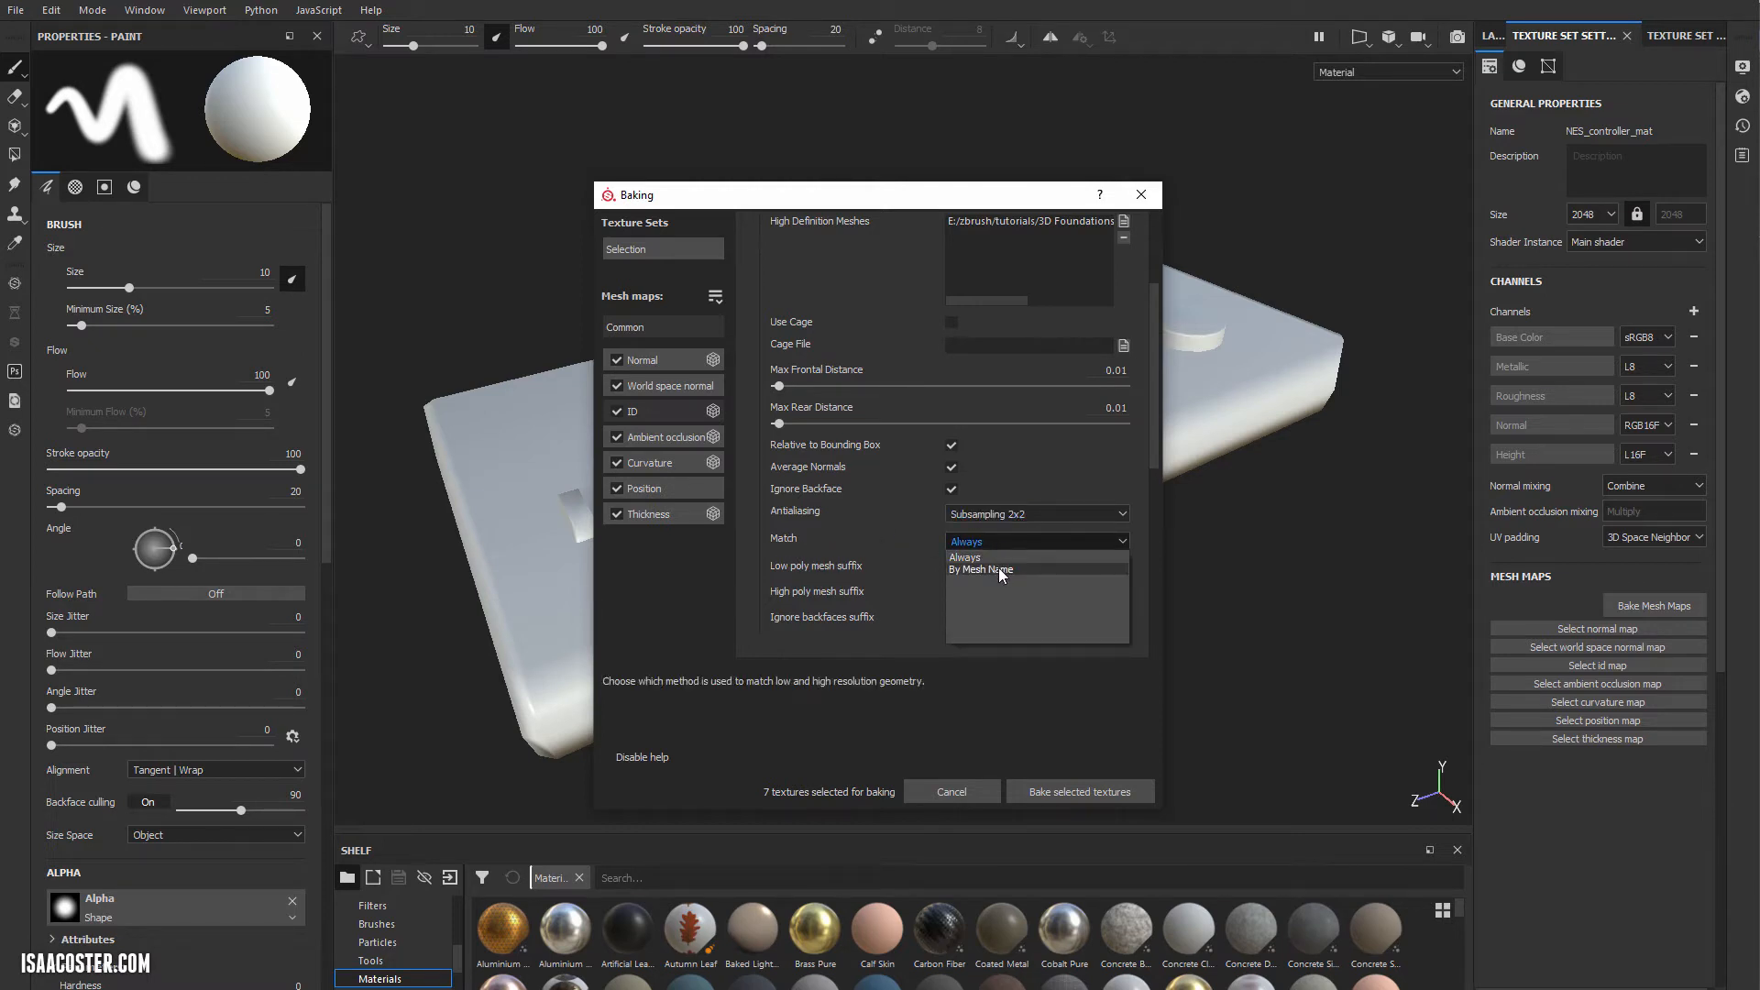
pyautogui.click(998, 568)
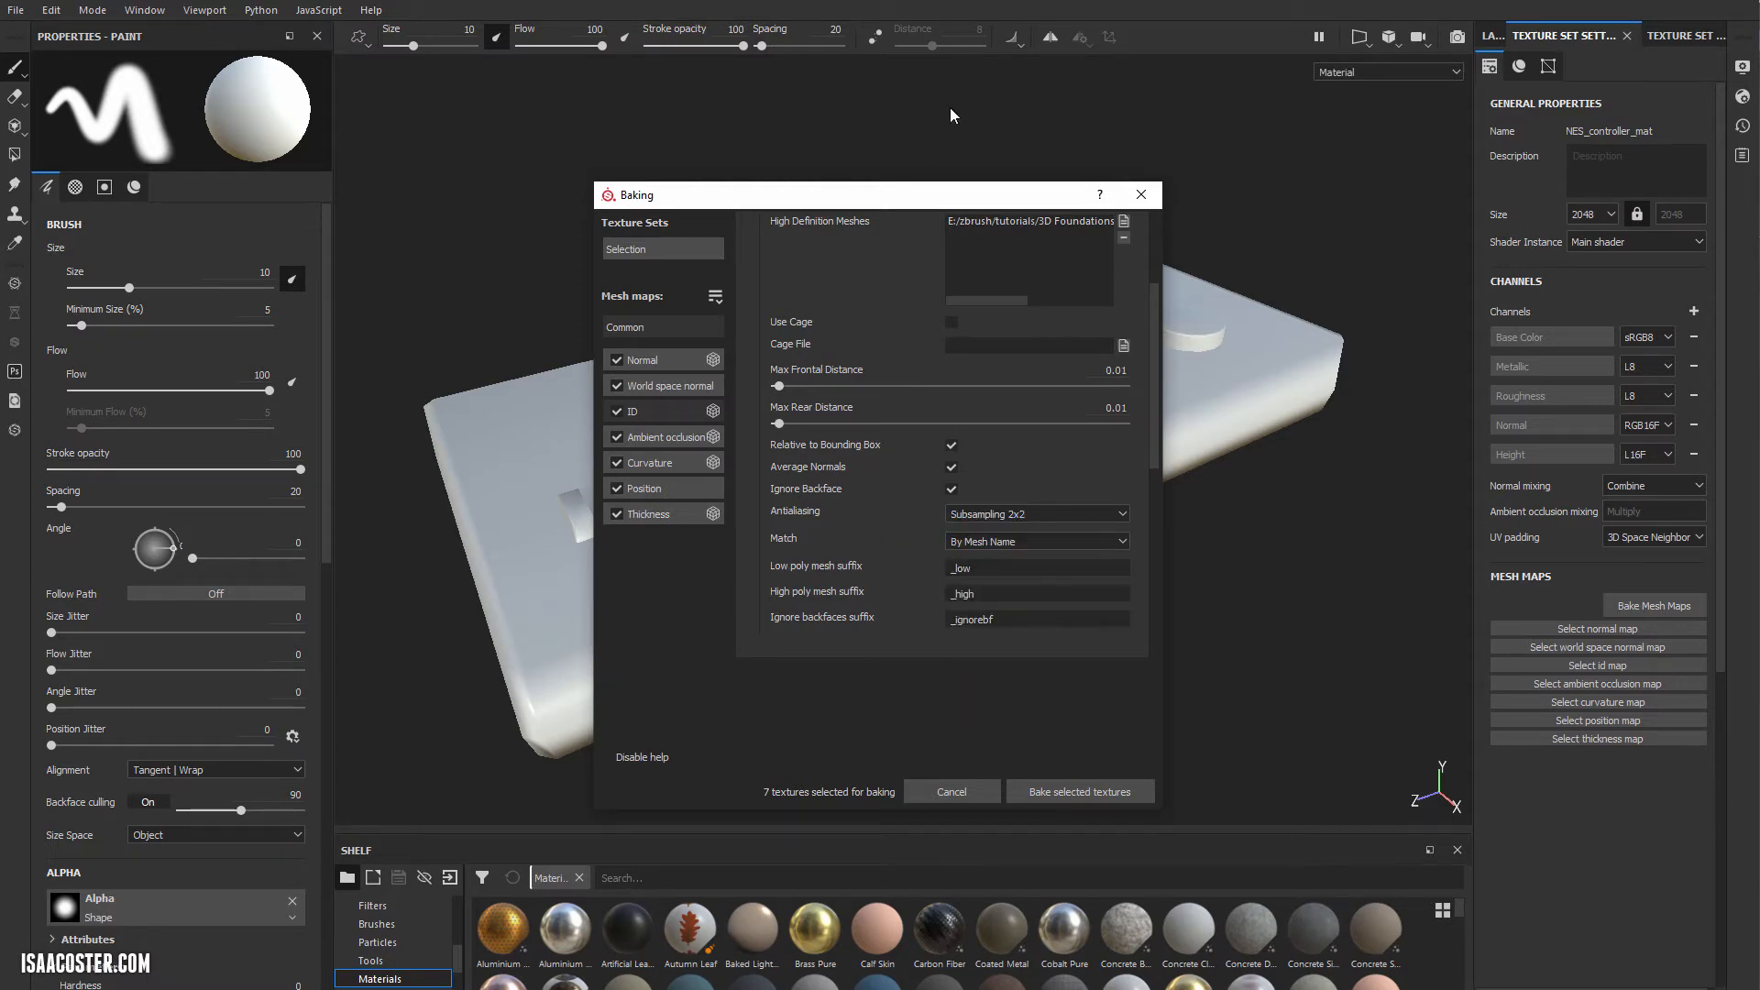
# Move the baking dialog off the model, switch to Maya and examine the low-poly directional pad up close.
pyautogui.moveTo(942, 202); pyautogui.dragTo(1107, 547)
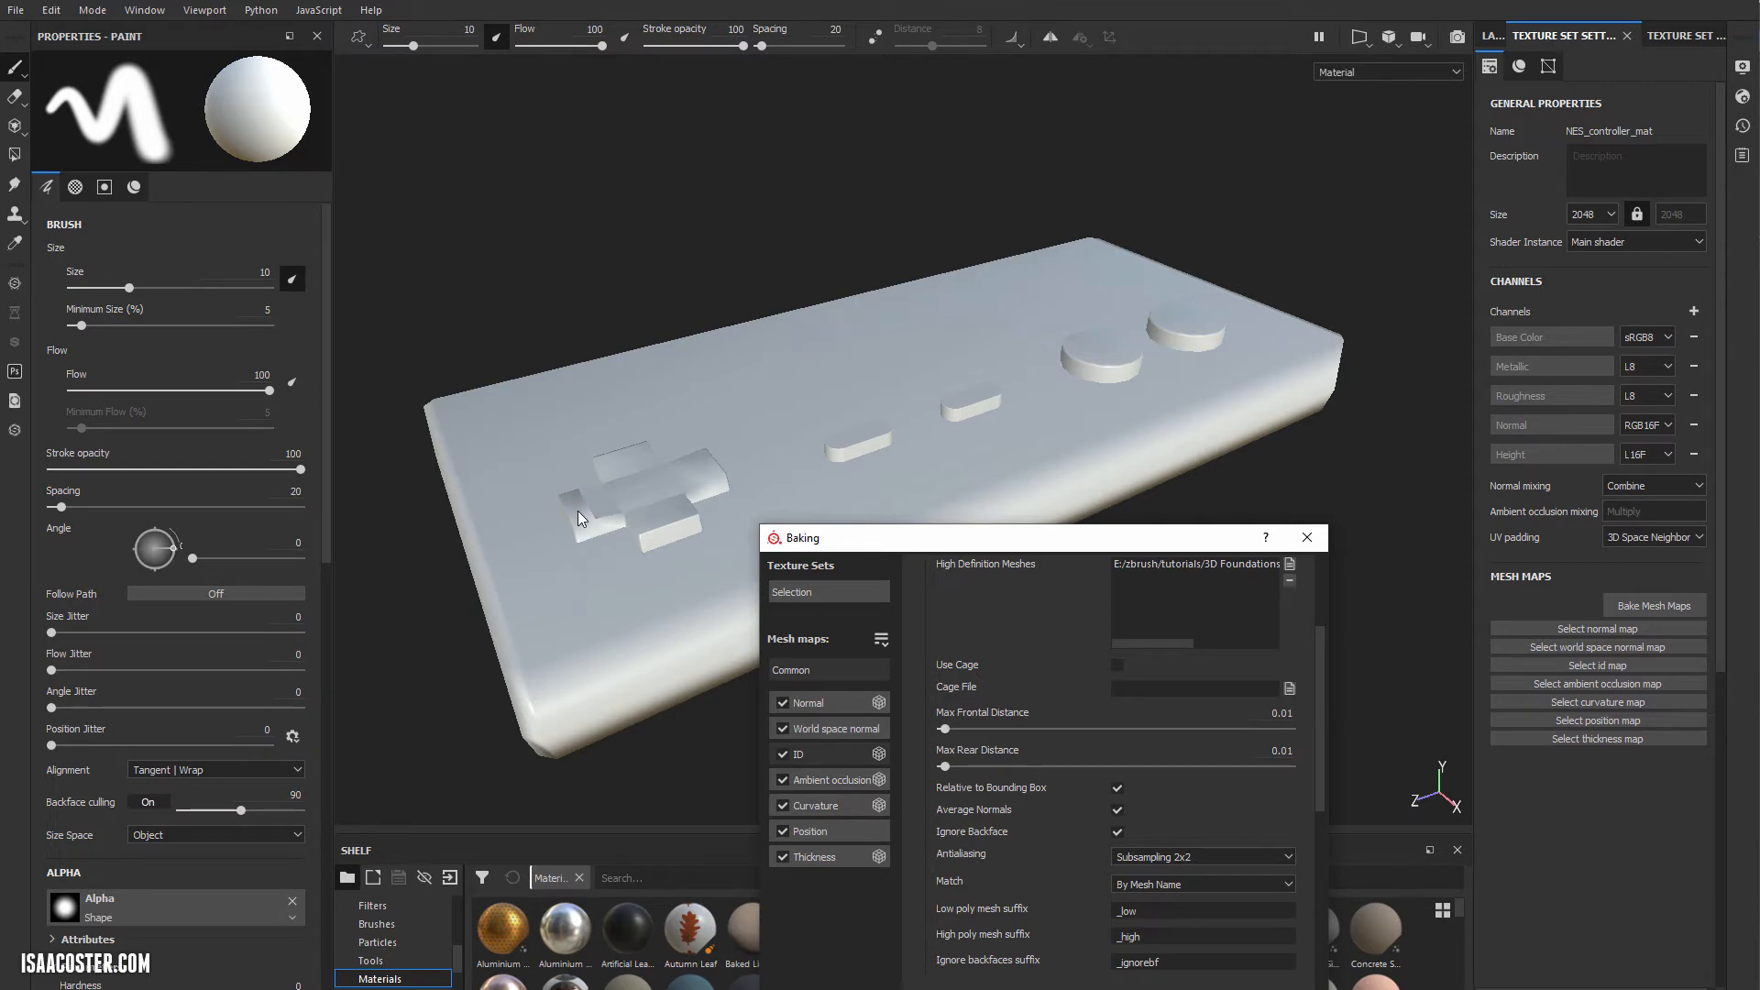
pyautogui.moveTo(827, 525); pyautogui.dragTo(1246, 416)
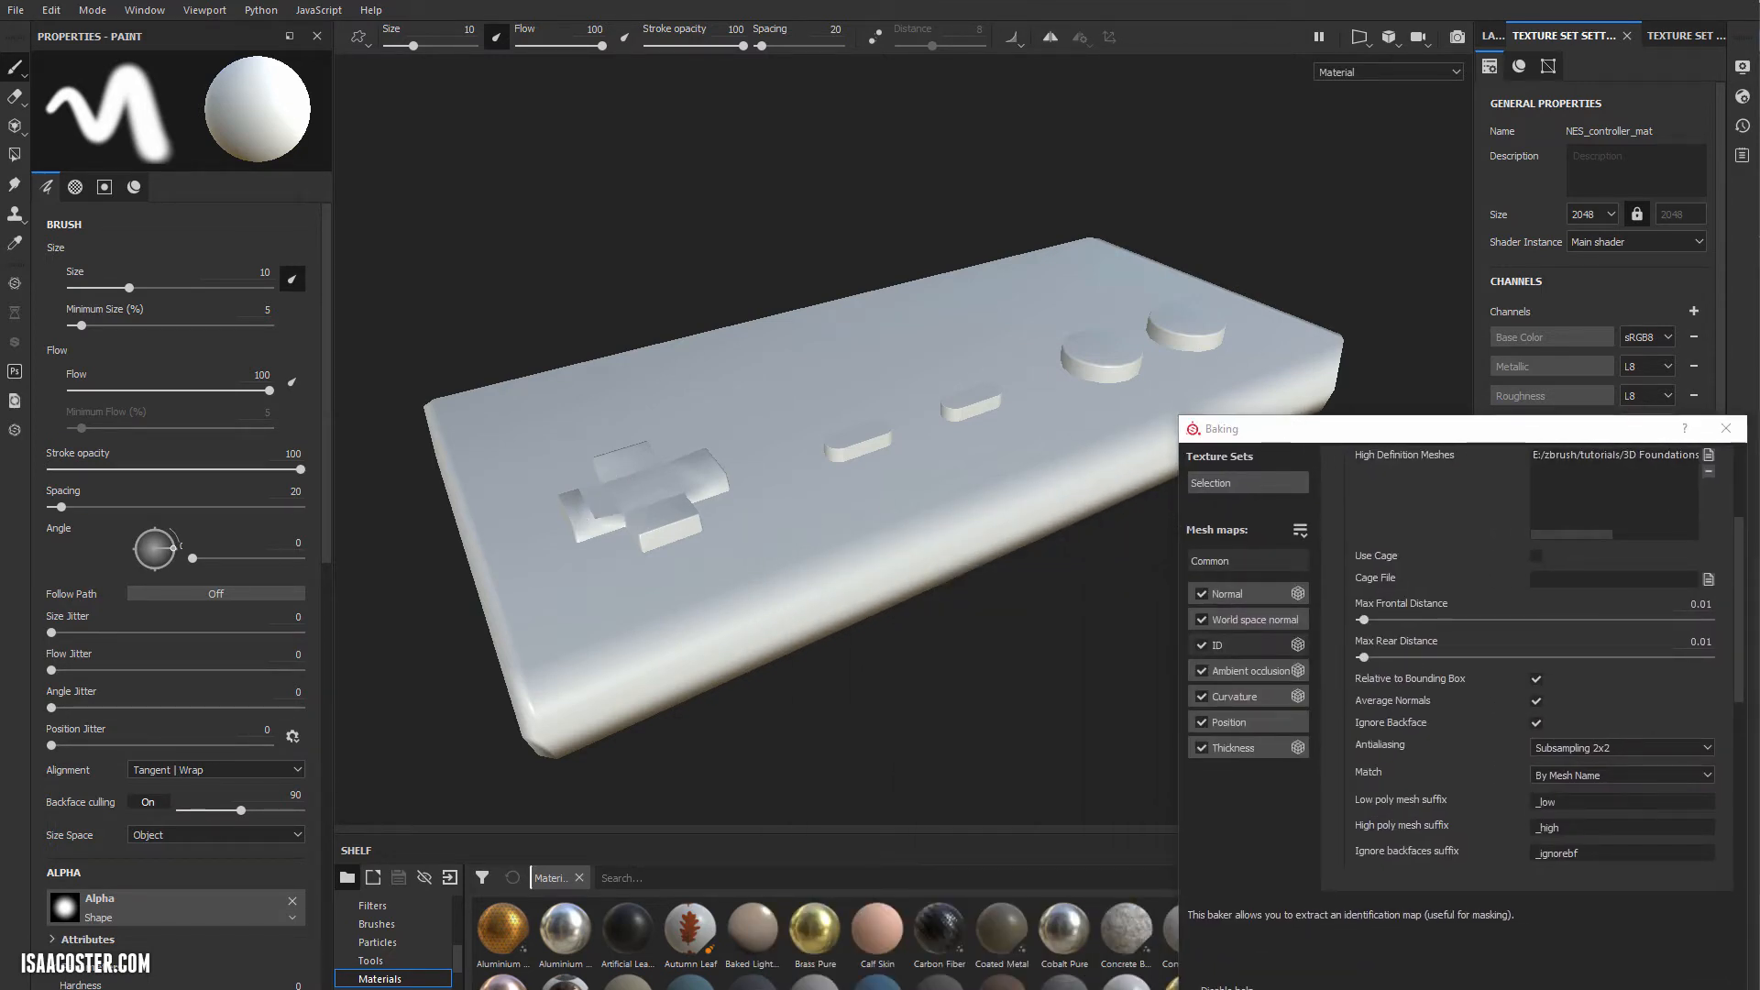
pyautogui.hotkey('alt', 'Tab')
pyautogui.click(831, 367)
pyautogui.moveTo(859, 595)
pyautogui.keyDown('alt'); pyautogui.mouseDown()
pyautogui.moveTo(856, 534)
pyautogui.moveTo(982, 530)
pyautogui.moveTo(962, 519)
pyautogui.moveTo(896, 617)
pyautogui.mouseUp(); pyautogui.keyUp('alt')
pyautogui.scroll(5, 807, 534)
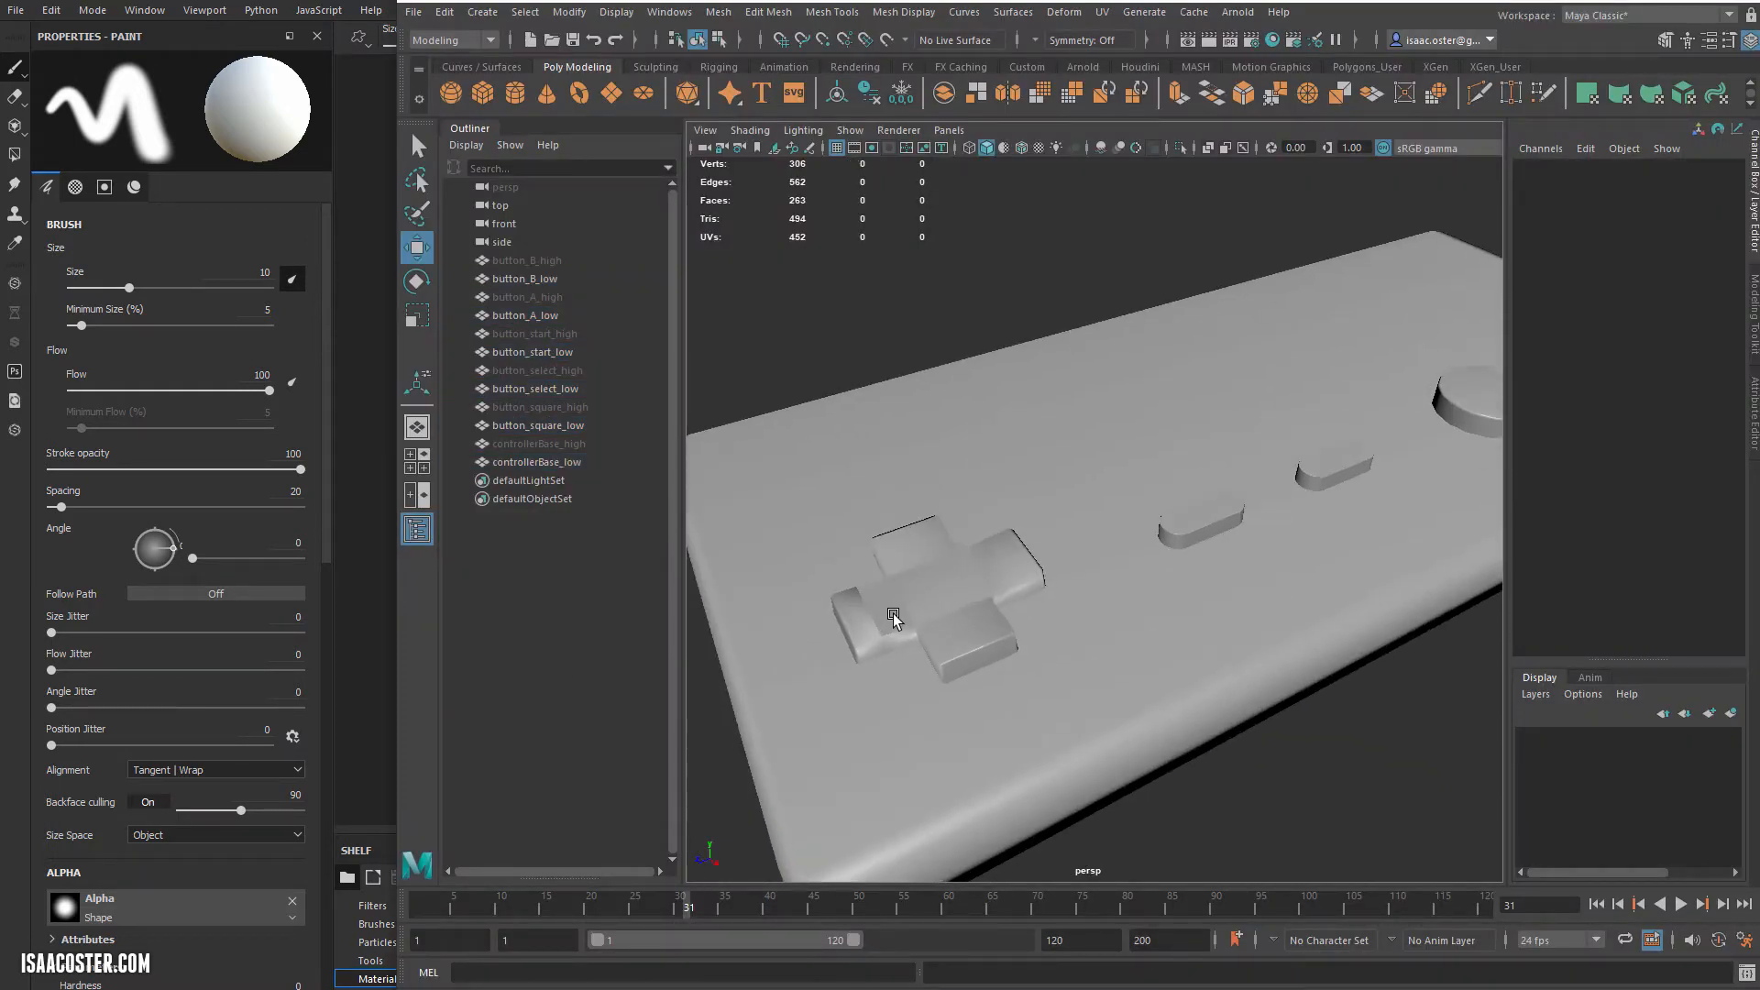
pyautogui.click(891, 621)
pyautogui.click(765, 13)
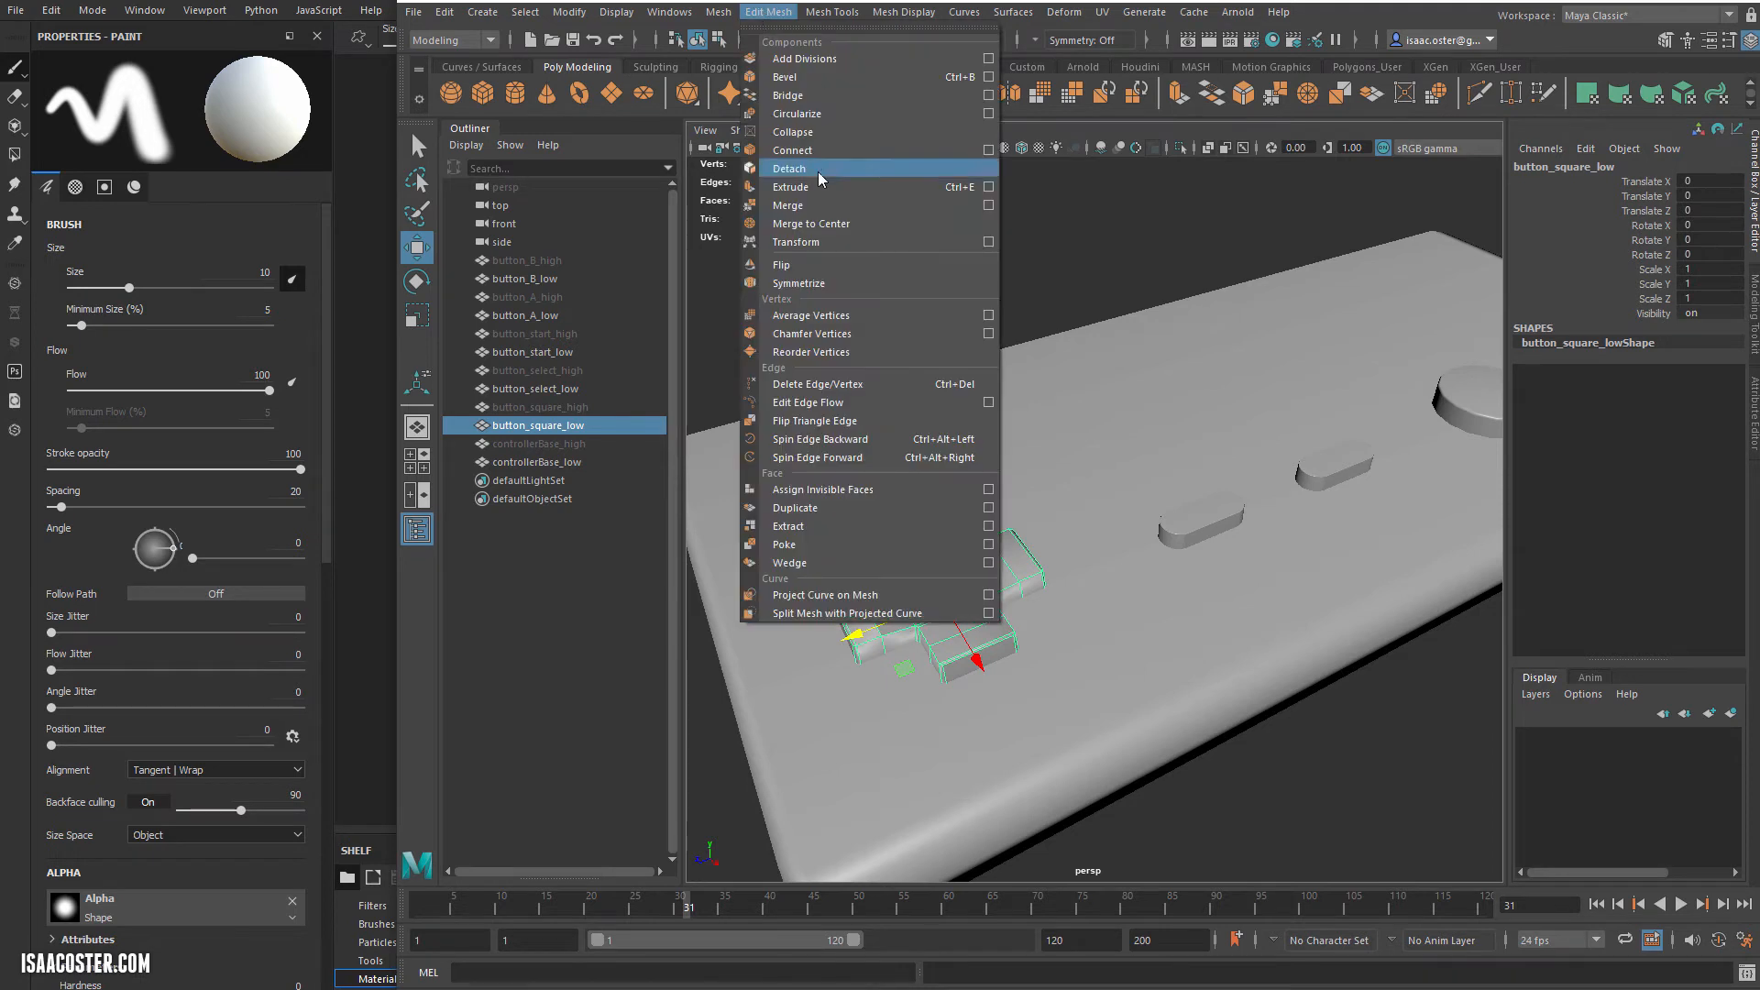
pyautogui.moveTo(832, 11)
pyautogui.click(1052, 220)
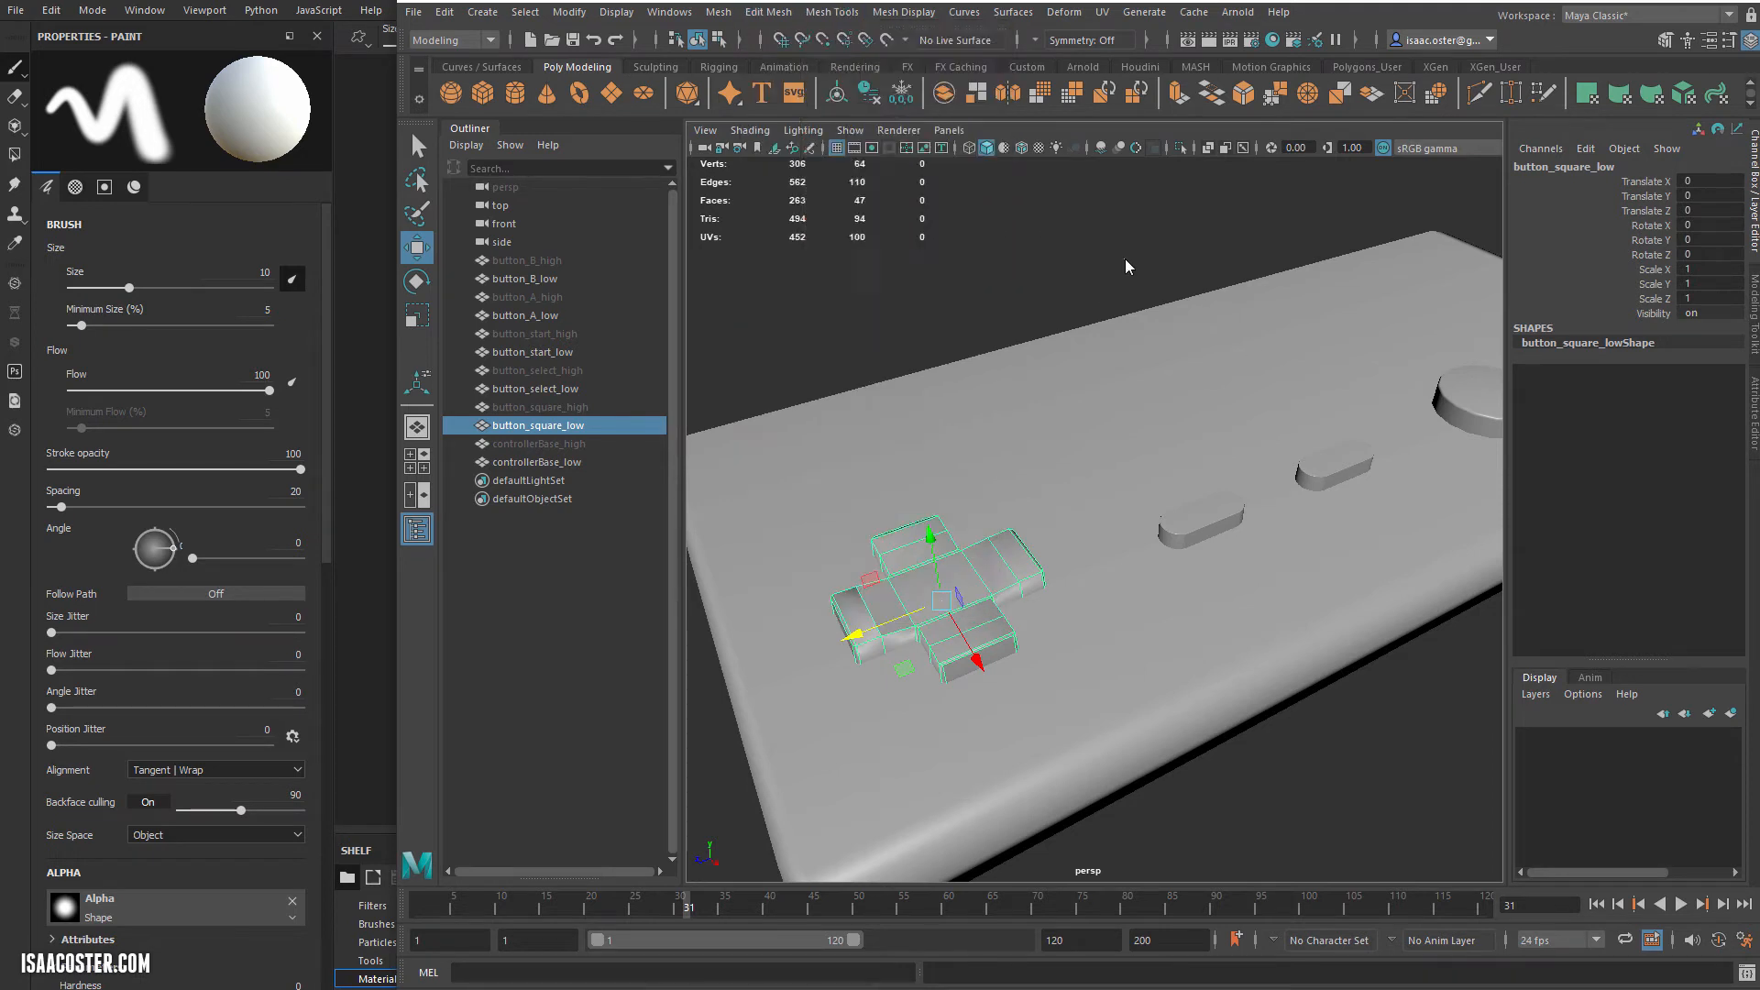
# Select all the visible low-poly controller meshes and unlock their normals.
pyautogui.click(1225, 291)
pyautogui.press('a')
pyautogui.moveTo(1454, 292); pyautogui.dragTo(928, 515)
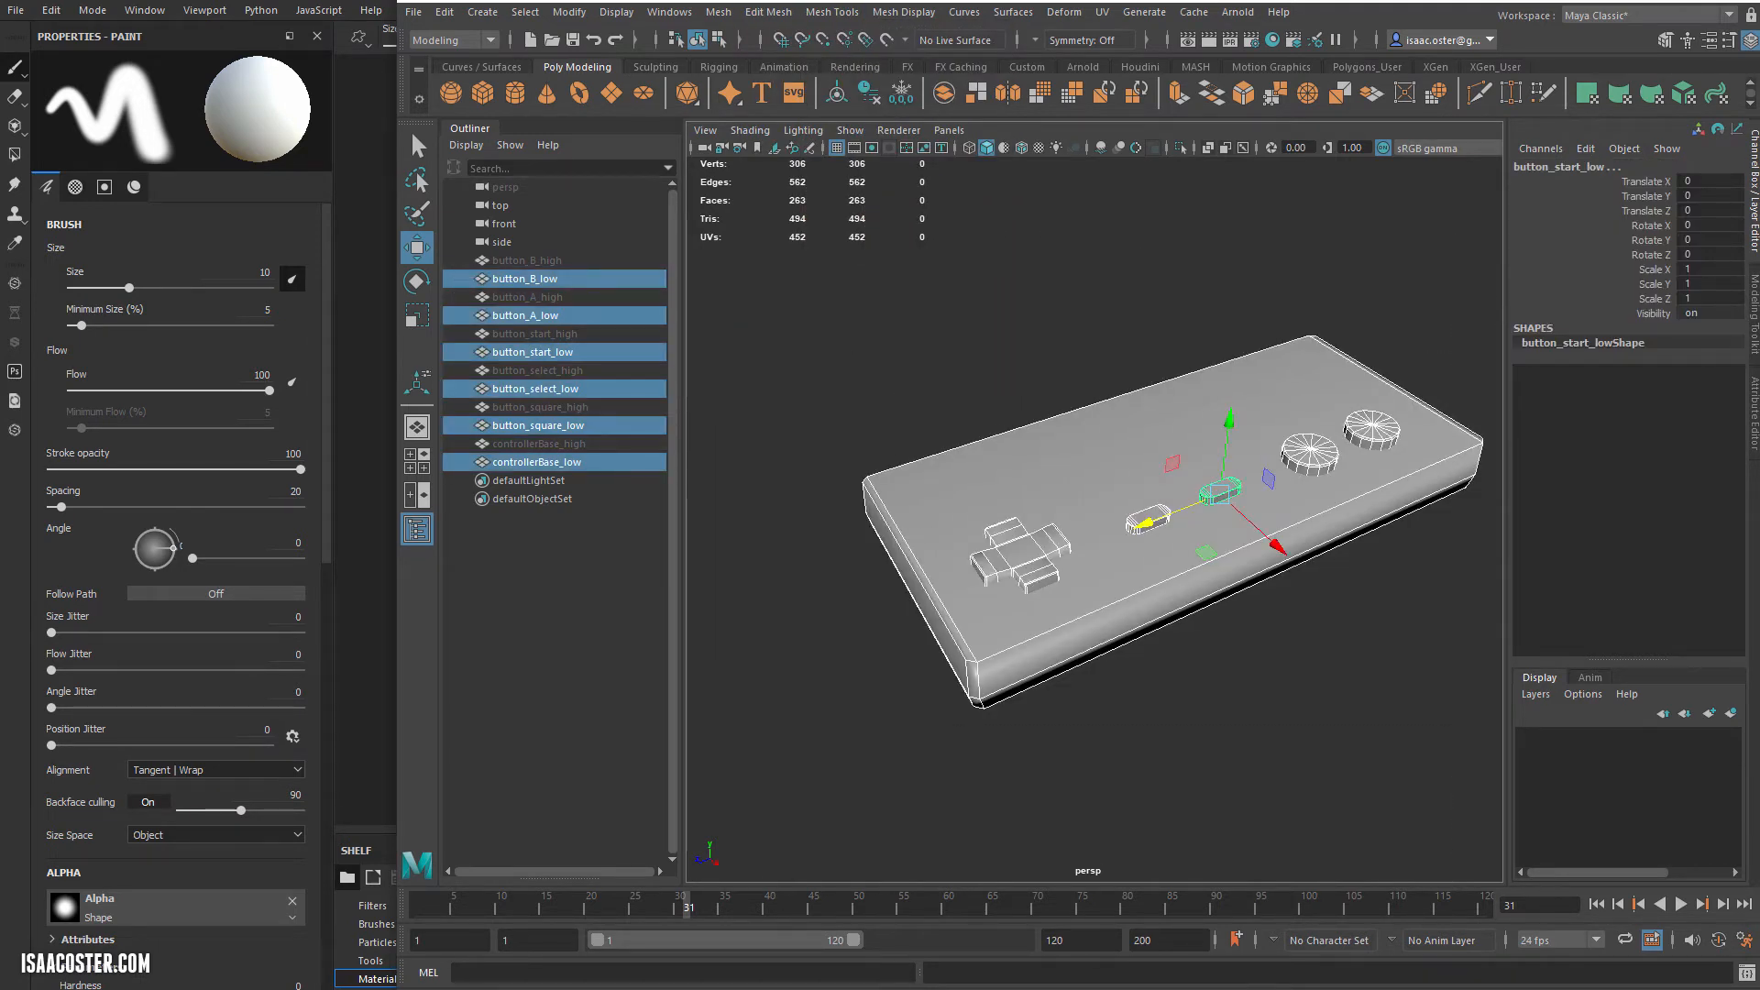
pyautogui.click(769, 12)
pyautogui.moveTo(903, 12)
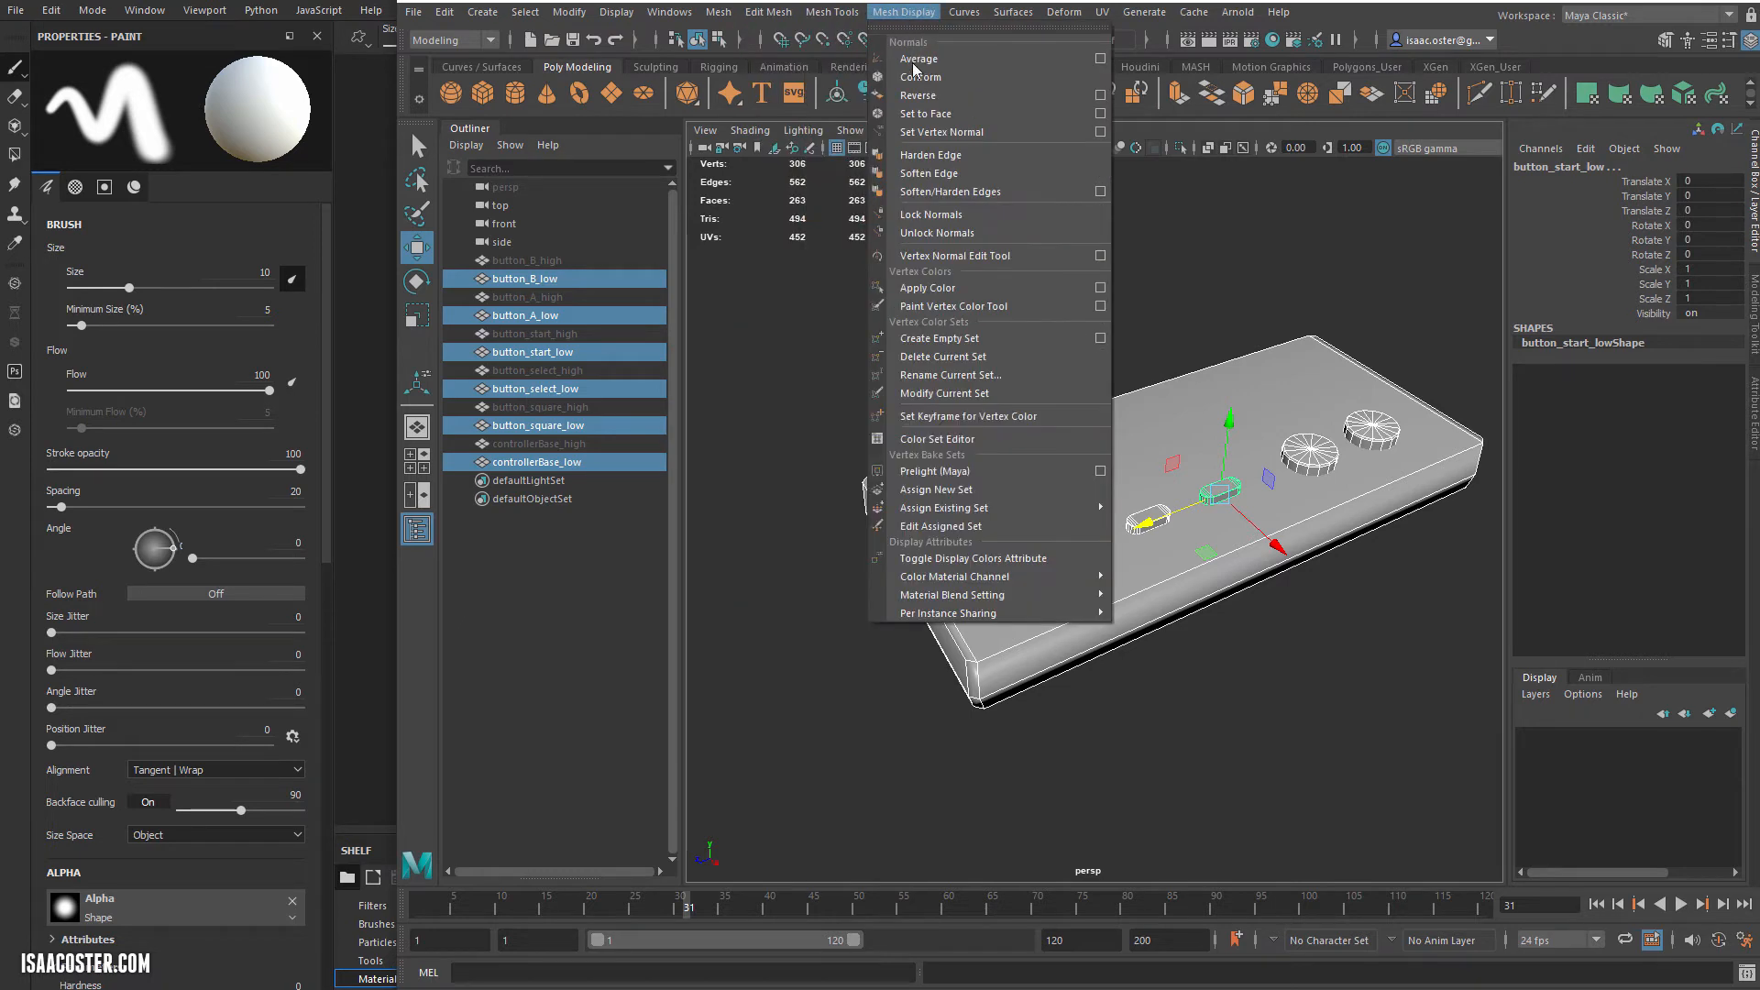
pyautogui.click(938, 233)
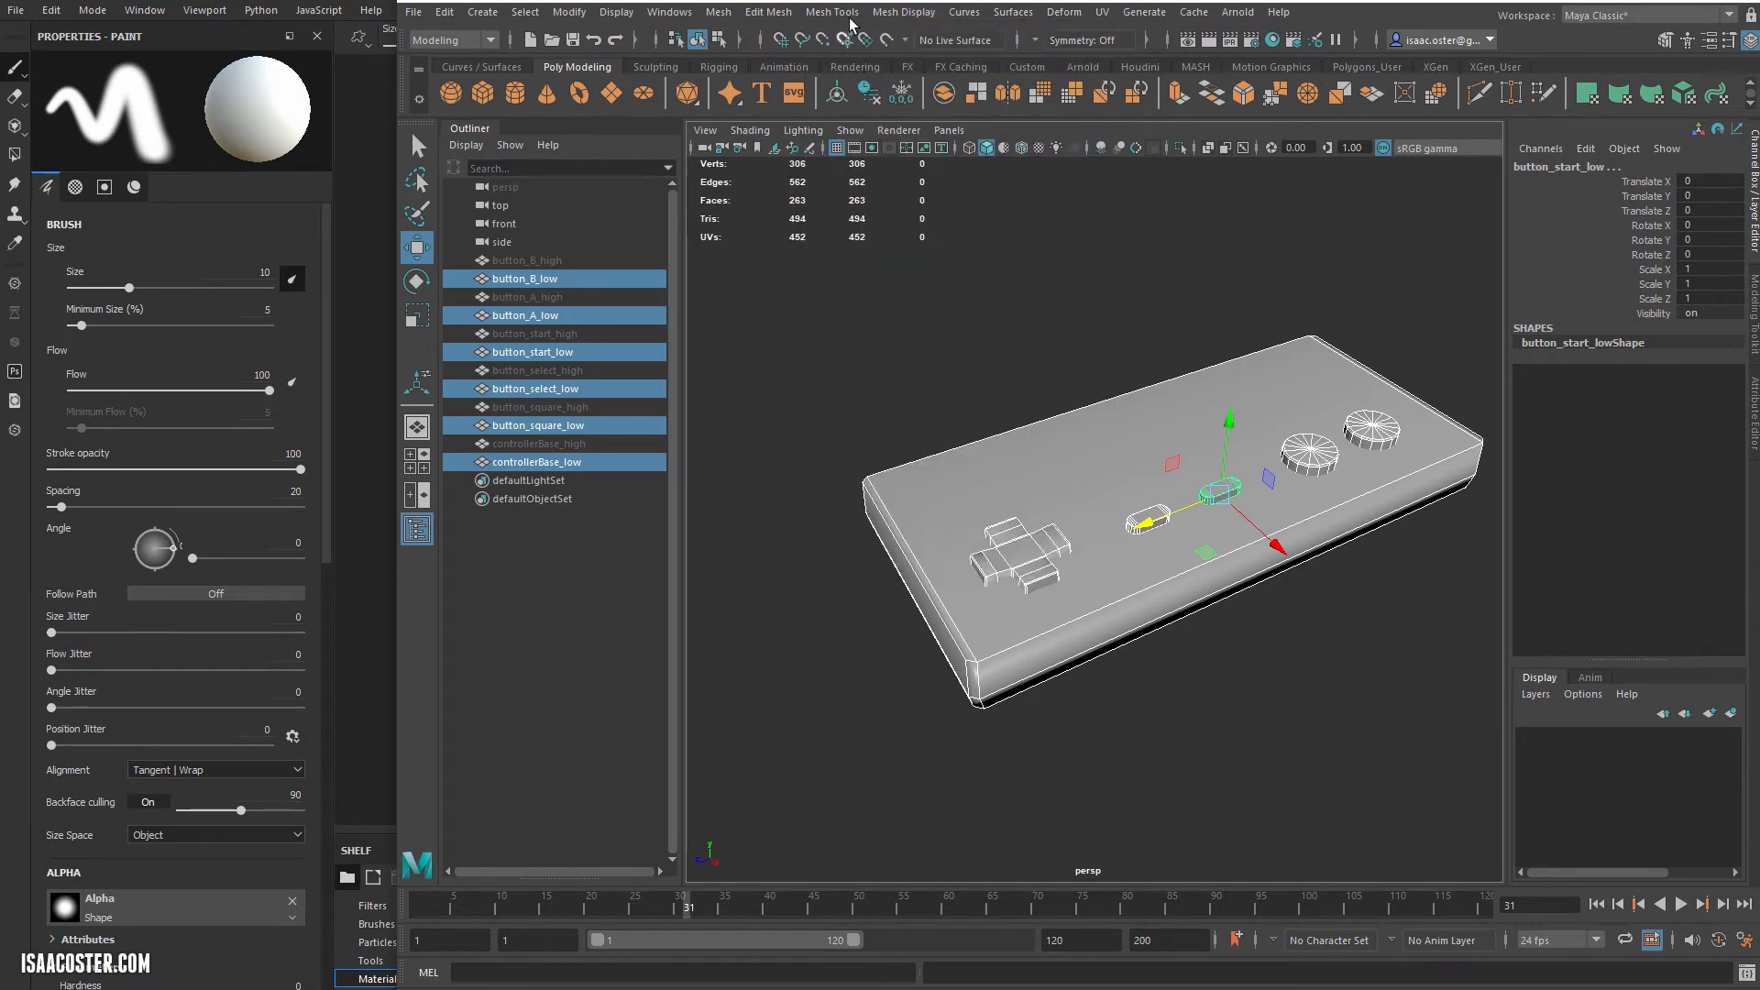
# Apply Soften Edge to the selected low-poly meshes and check the shading on the controller.
pyautogui.click(902, 12)
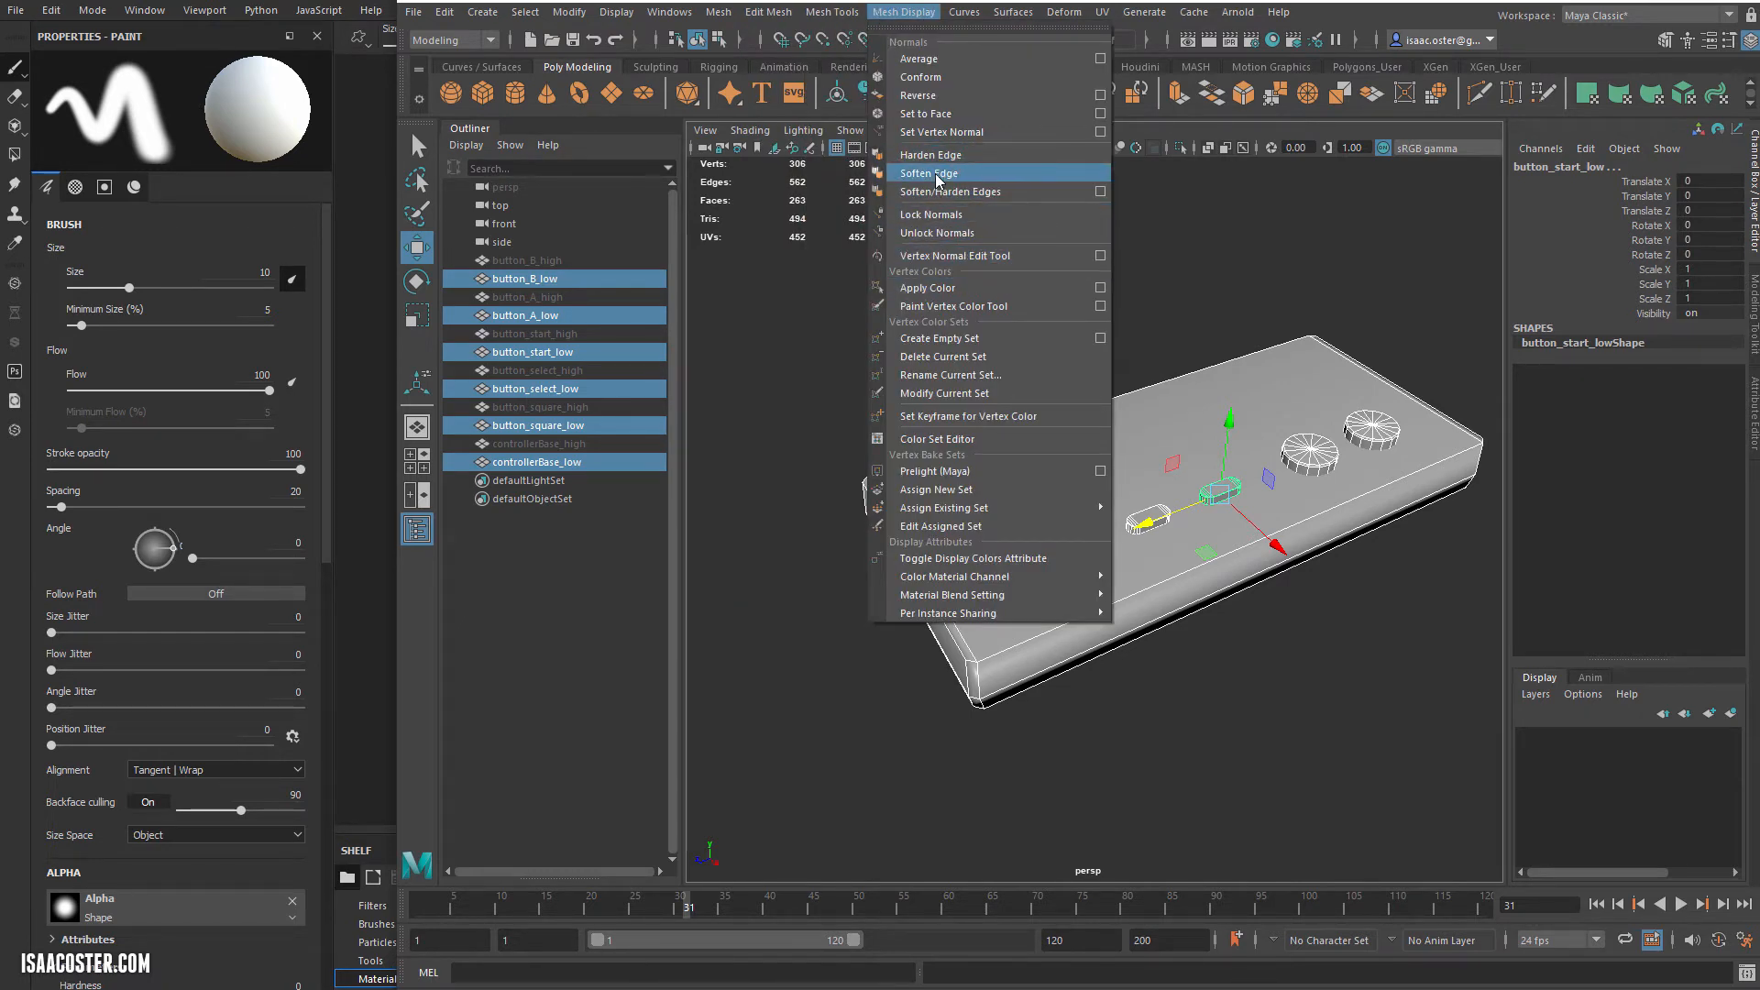
pyautogui.click(936, 175)
pyautogui.click(873, 340)
pyautogui.keyDown('alt'); pyautogui.moveTo(875, 345); pyautogui.dragTo(1500, 713); pyautogui.keyUp('alt')
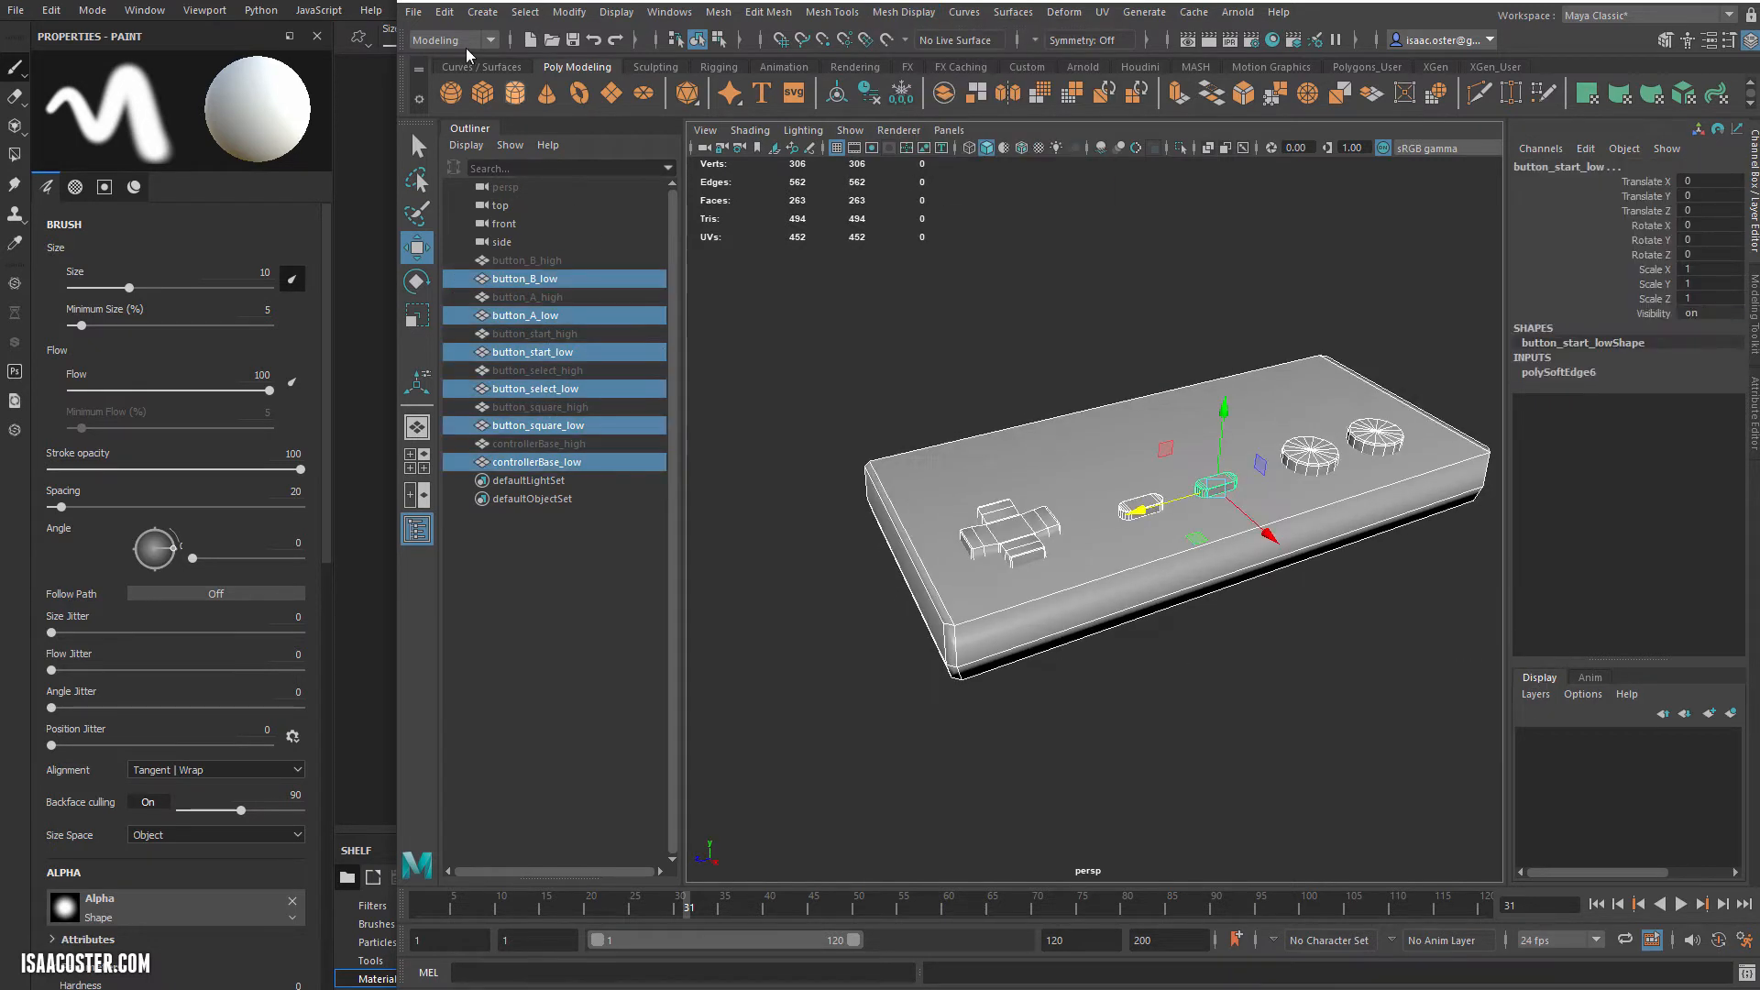
# Export the selected low-poly meshes as an FBX, replacing the existing controller_low.fbx.
pyautogui.click(416, 18)
pyautogui.click(472, 257)
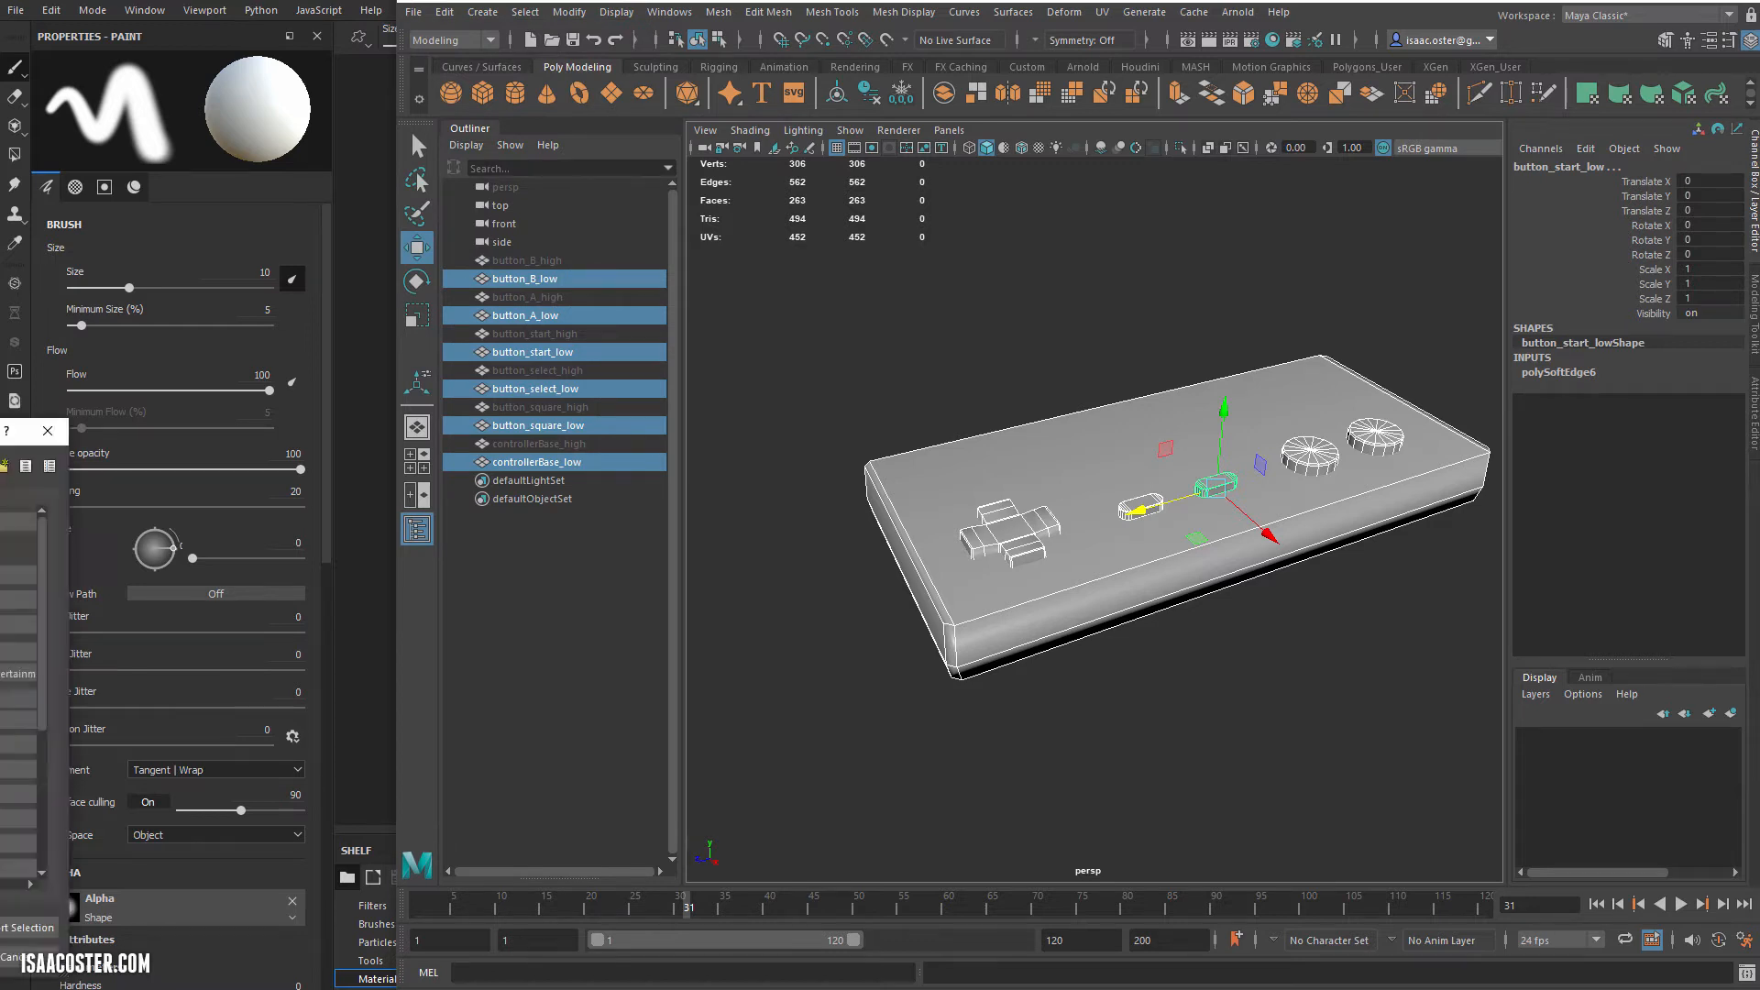
pyautogui.click(1079, 766)
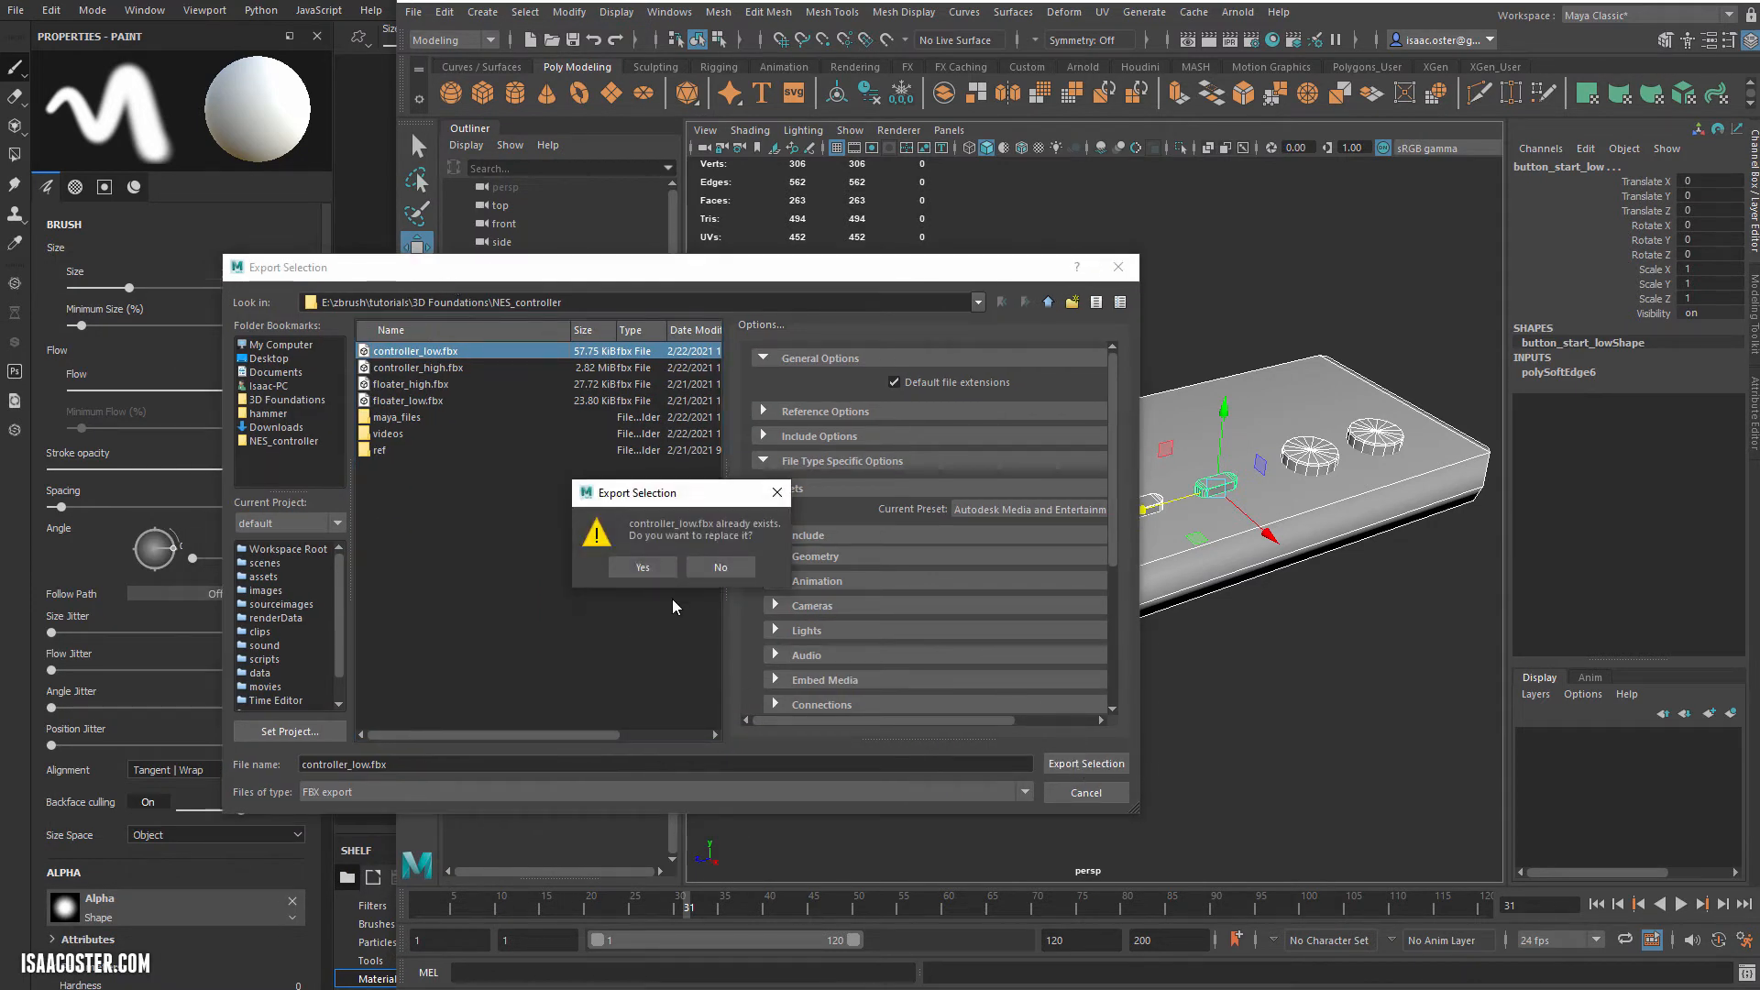
pyautogui.click(673, 569)
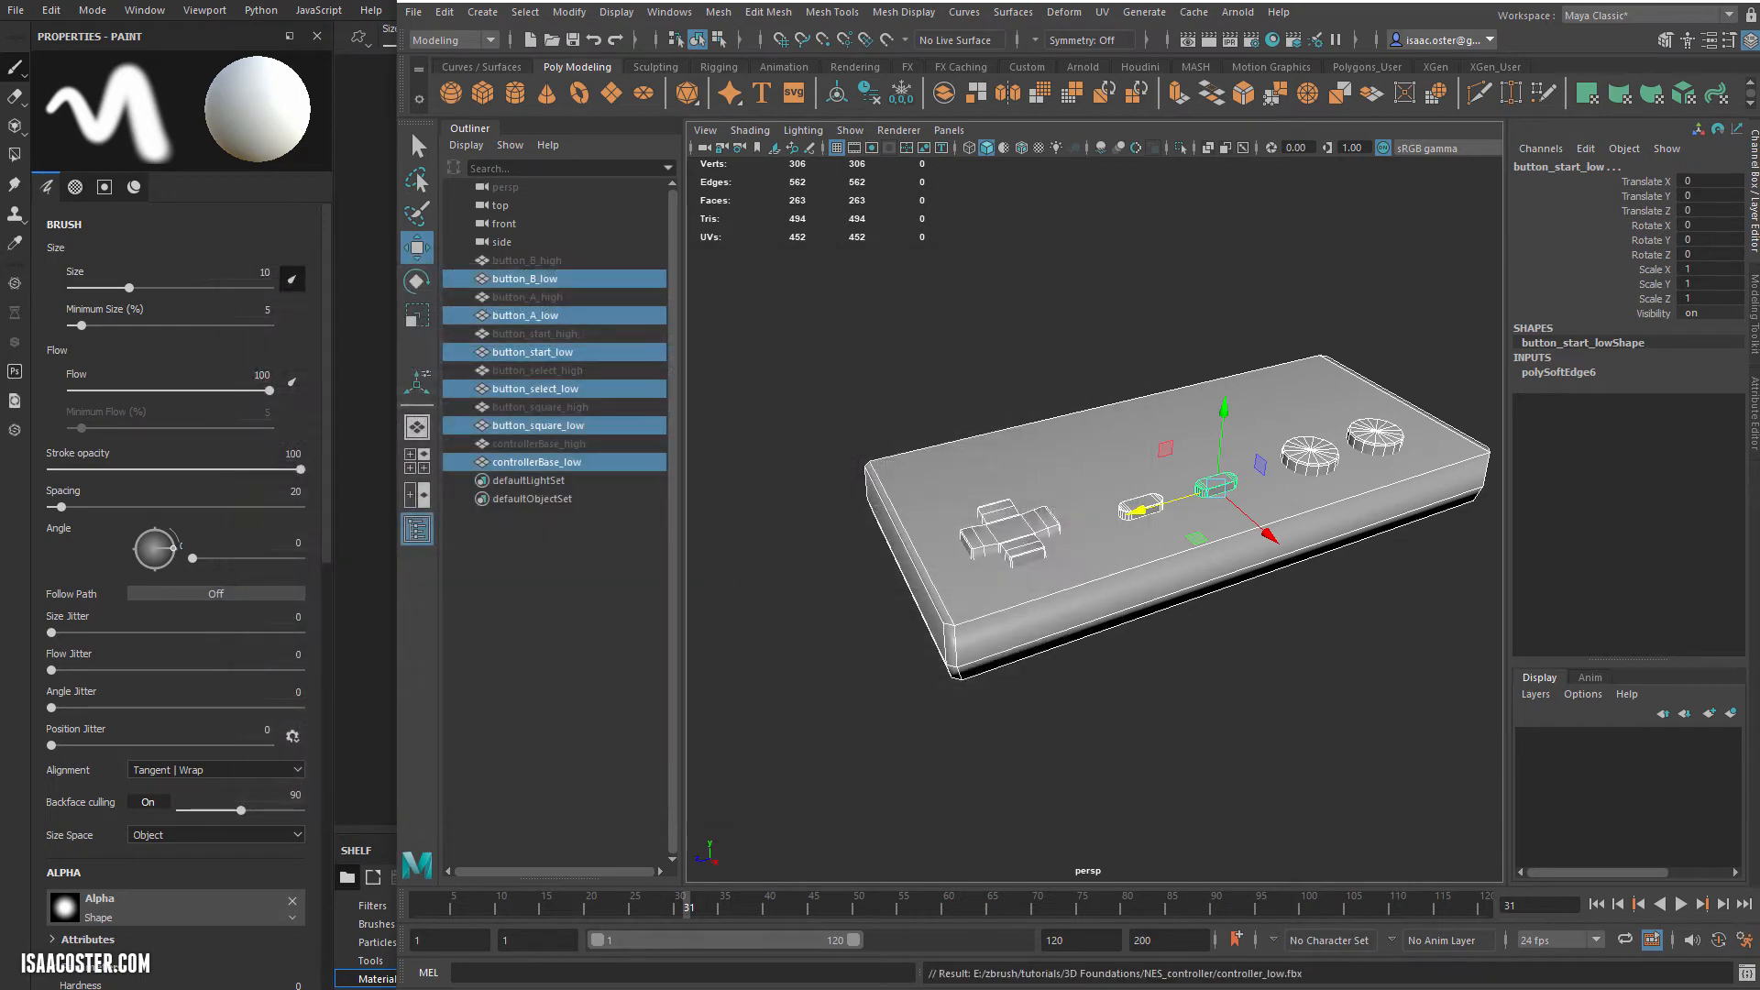
# Switch to Substance Painter, leave the open baking setup and reload controller_low as the mesh in the project configuration.
pyautogui.click(278, 101)
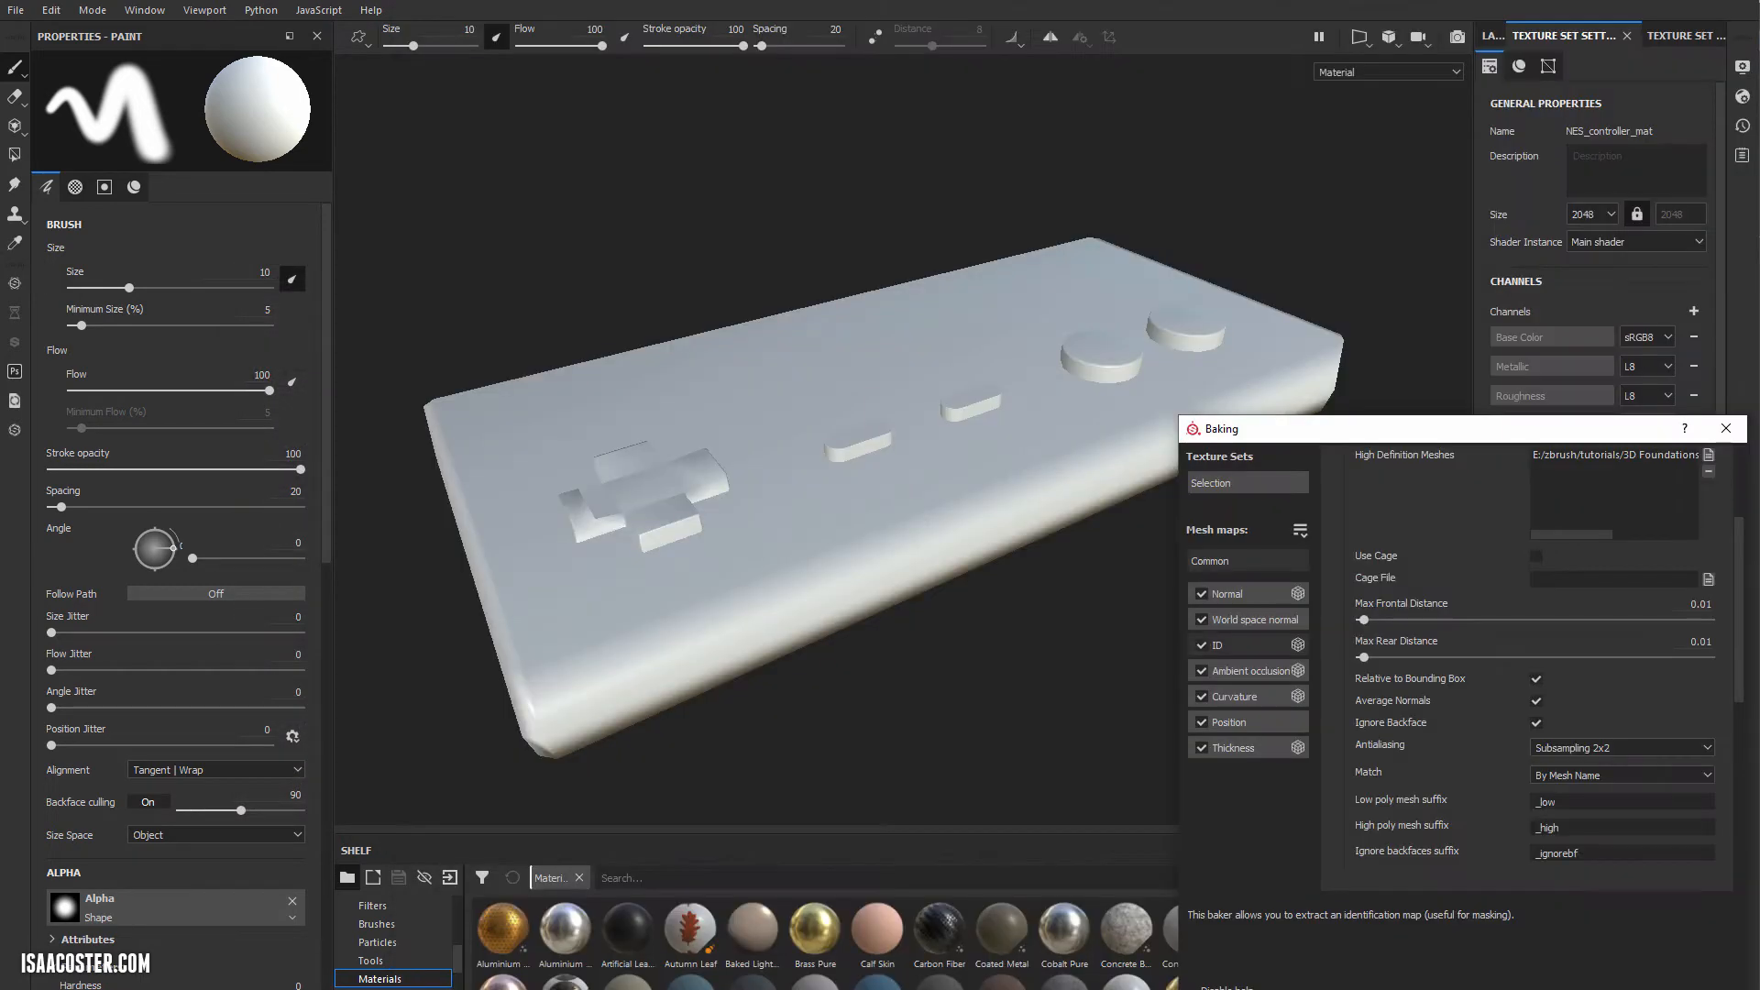
pyautogui.click(1725, 429)
pyautogui.click(52, 10)
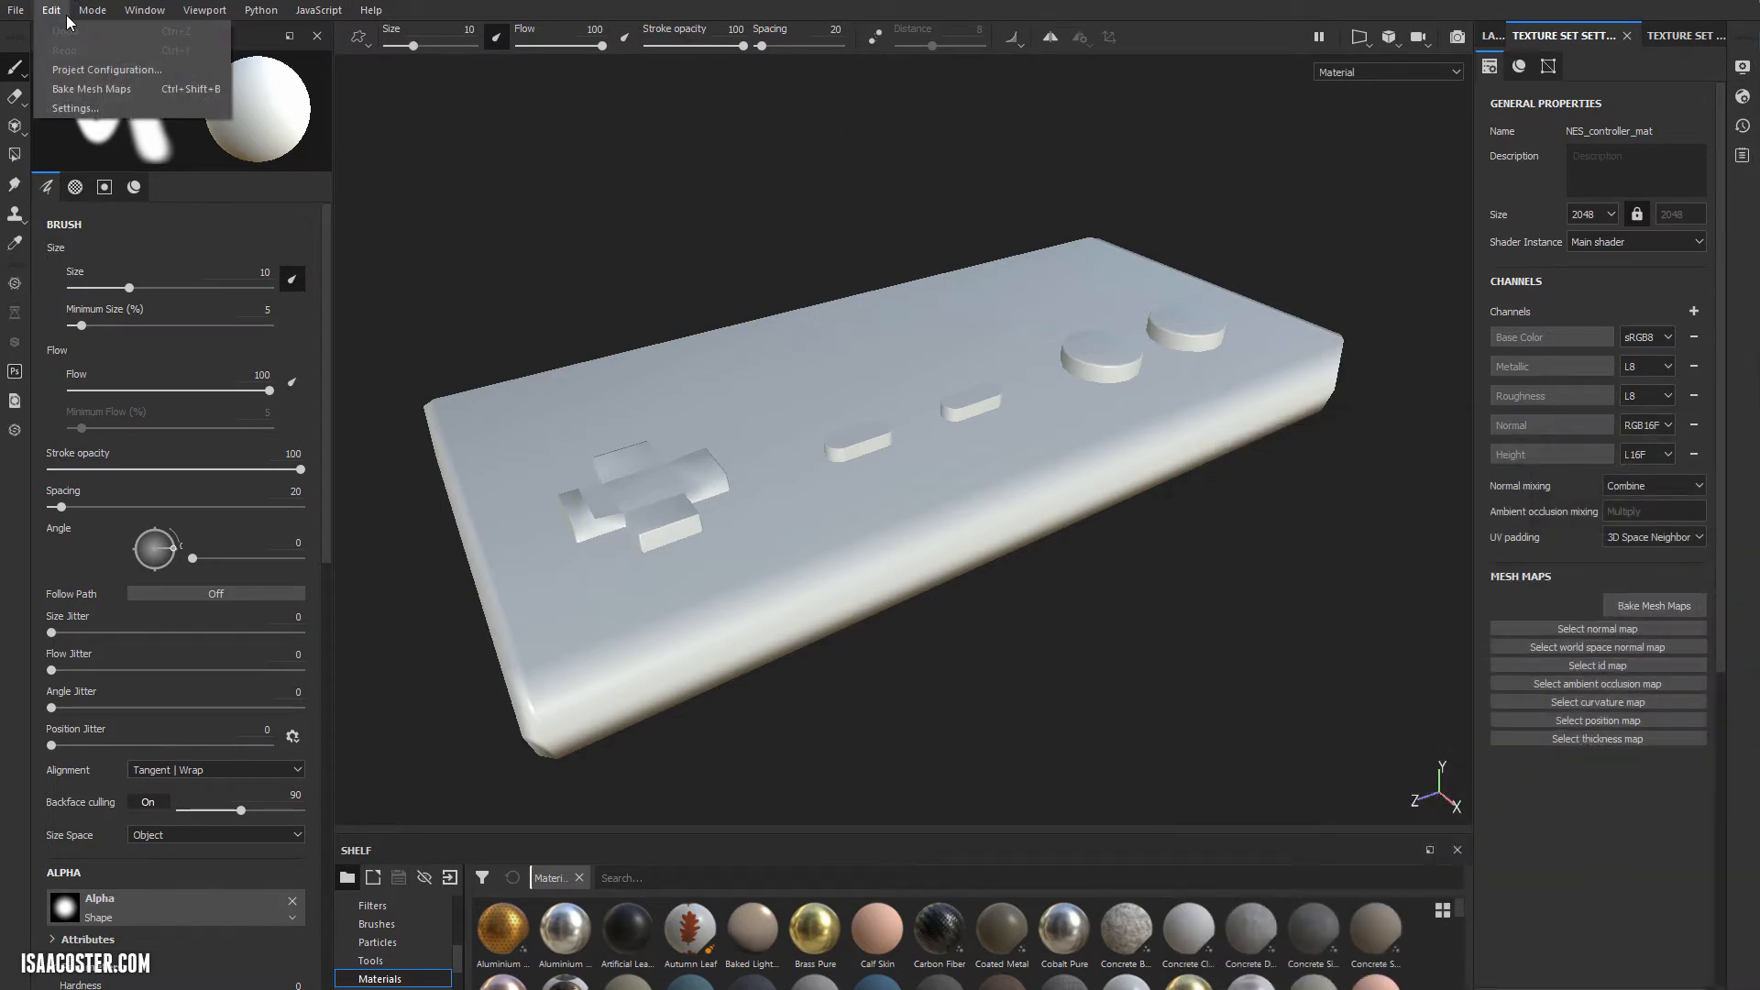
pyautogui.click(103, 71)
pyautogui.click(981, 356)
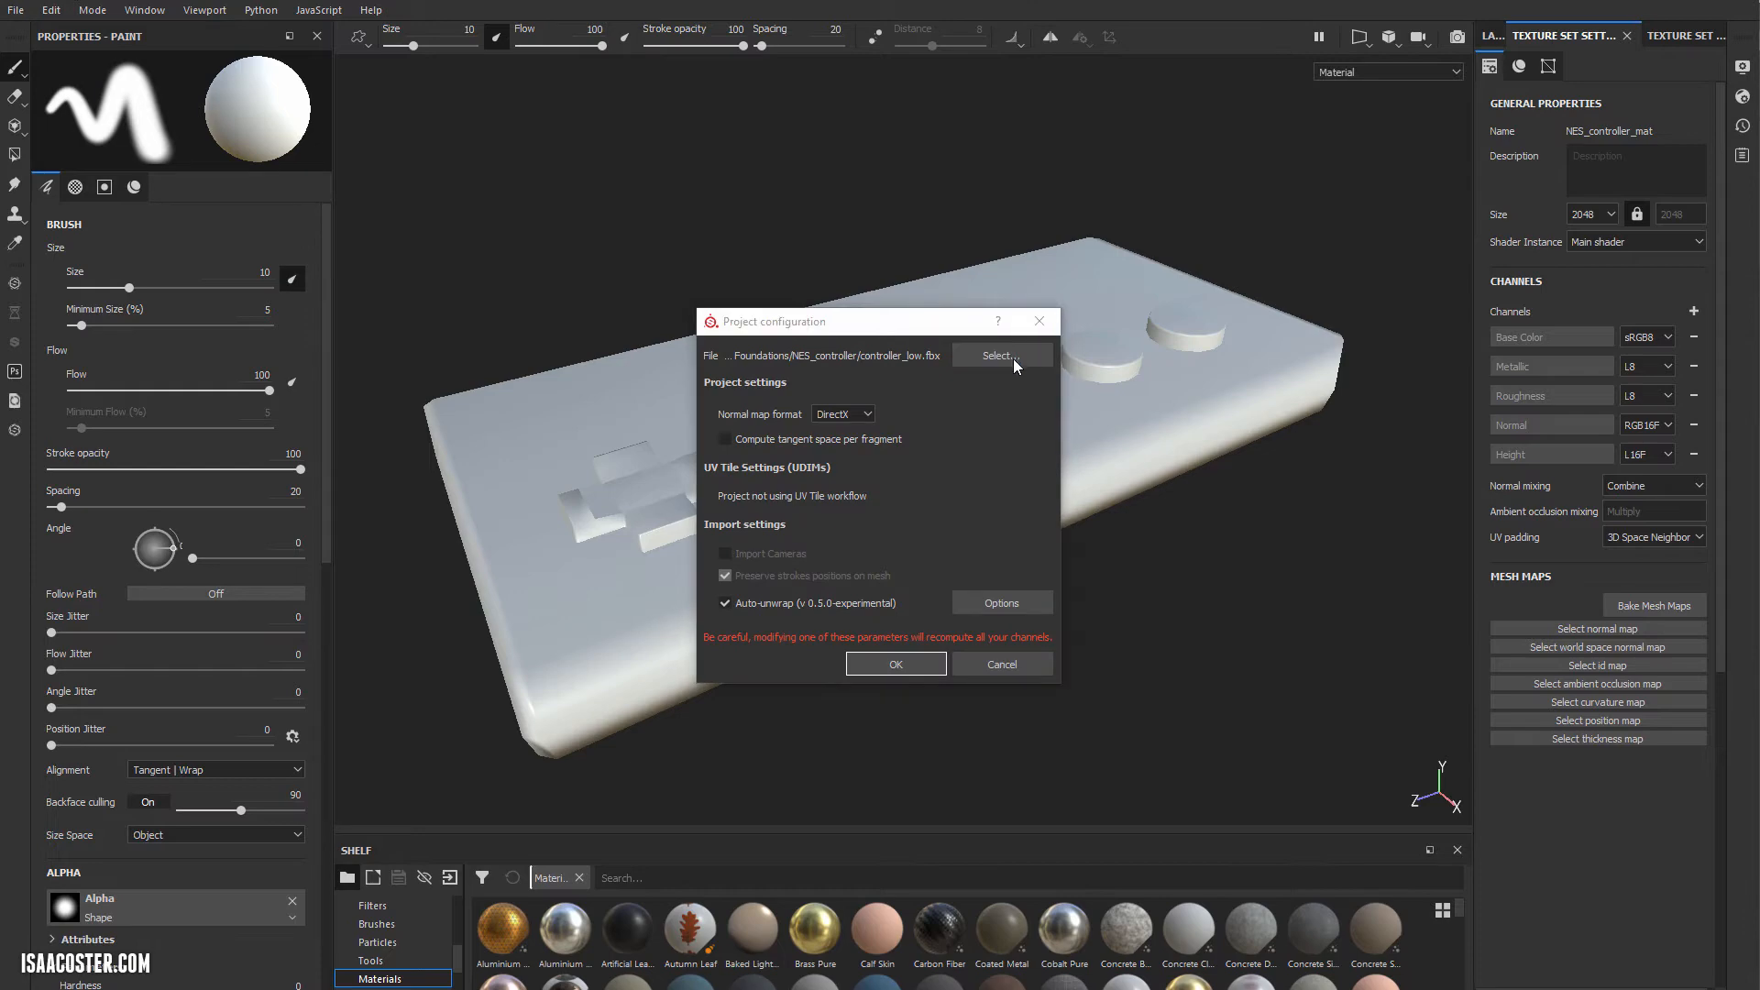
pyautogui.click(1087, 546)
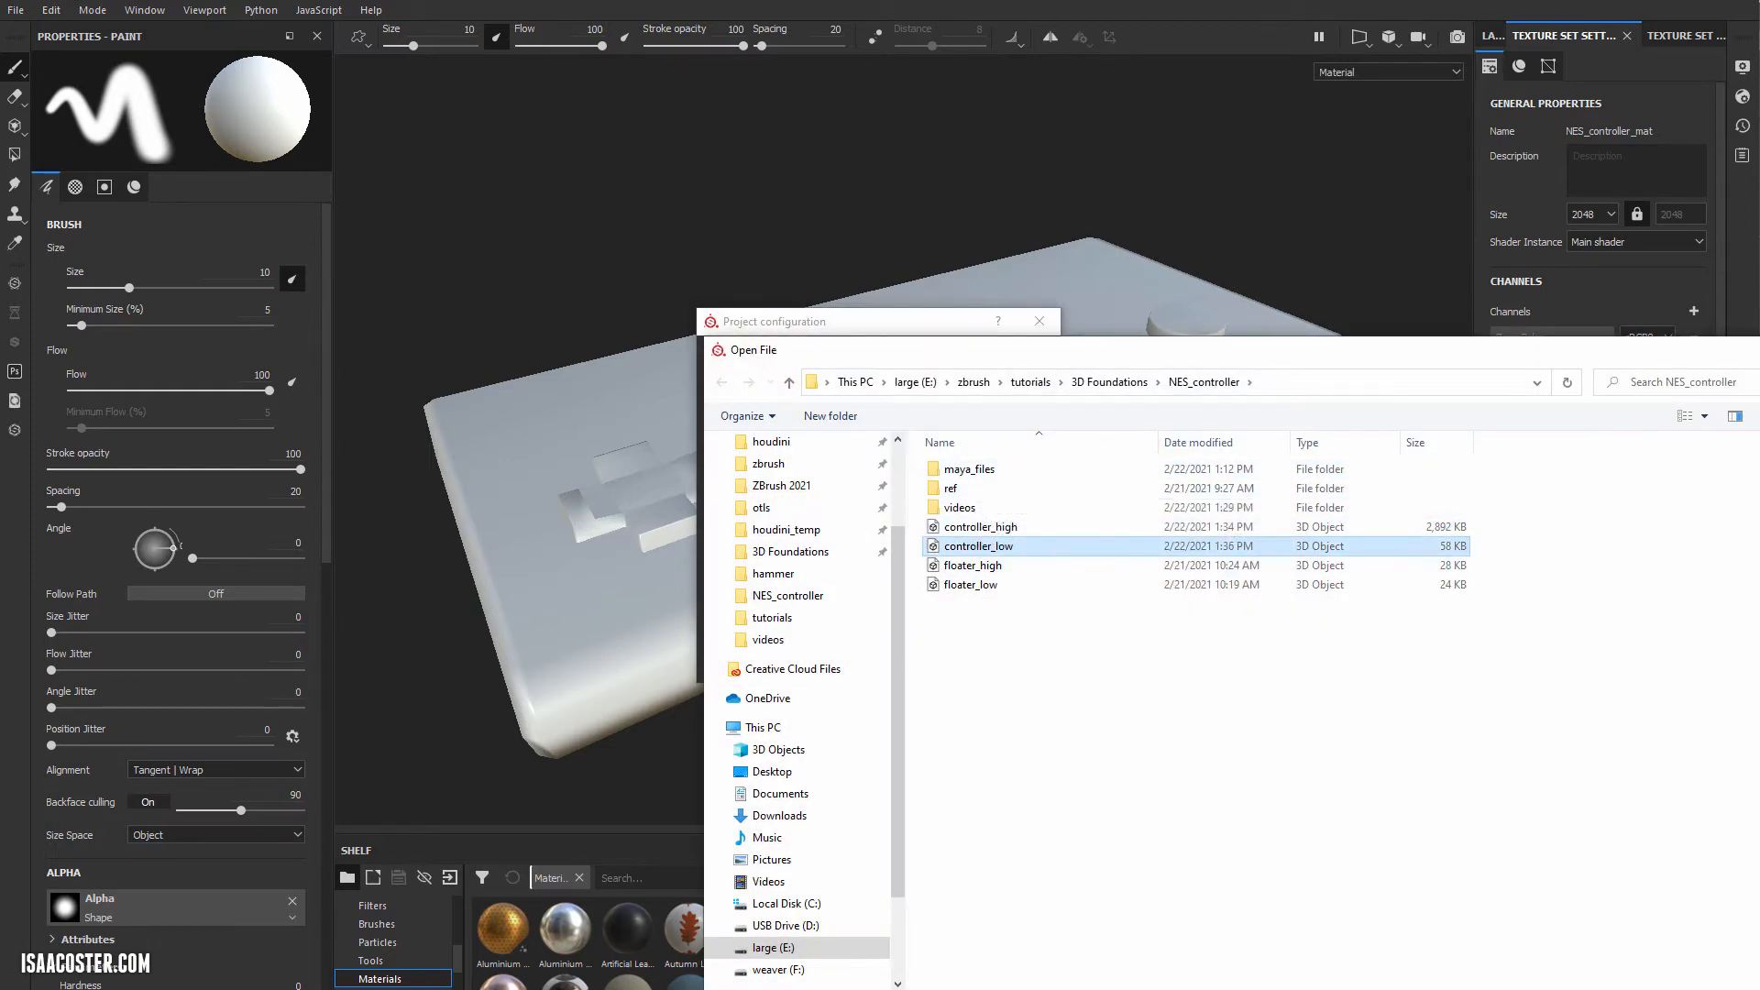
pyautogui.doubleClick(1086, 546)
pyautogui.click(898, 668)
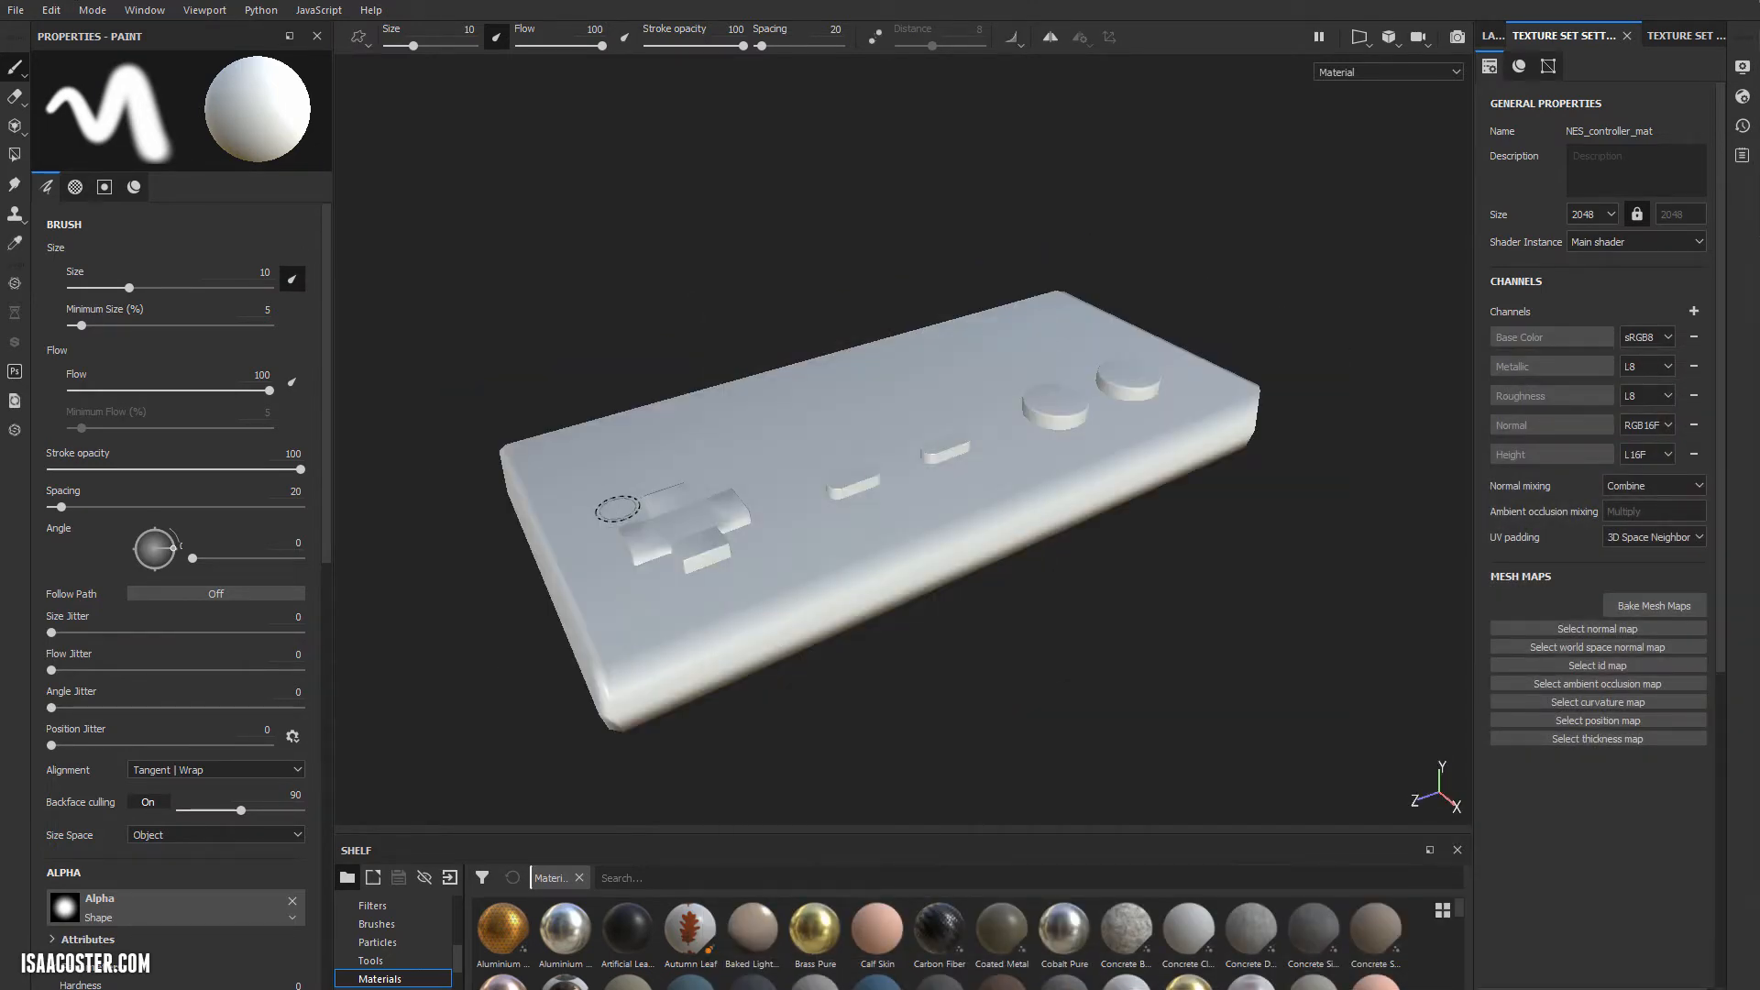
pyautogui.keyDown('alt'); pyautogui.moveTo(774, 499); pyautogui.dragTo(758, 311); pyautogui.keyUp('alt')
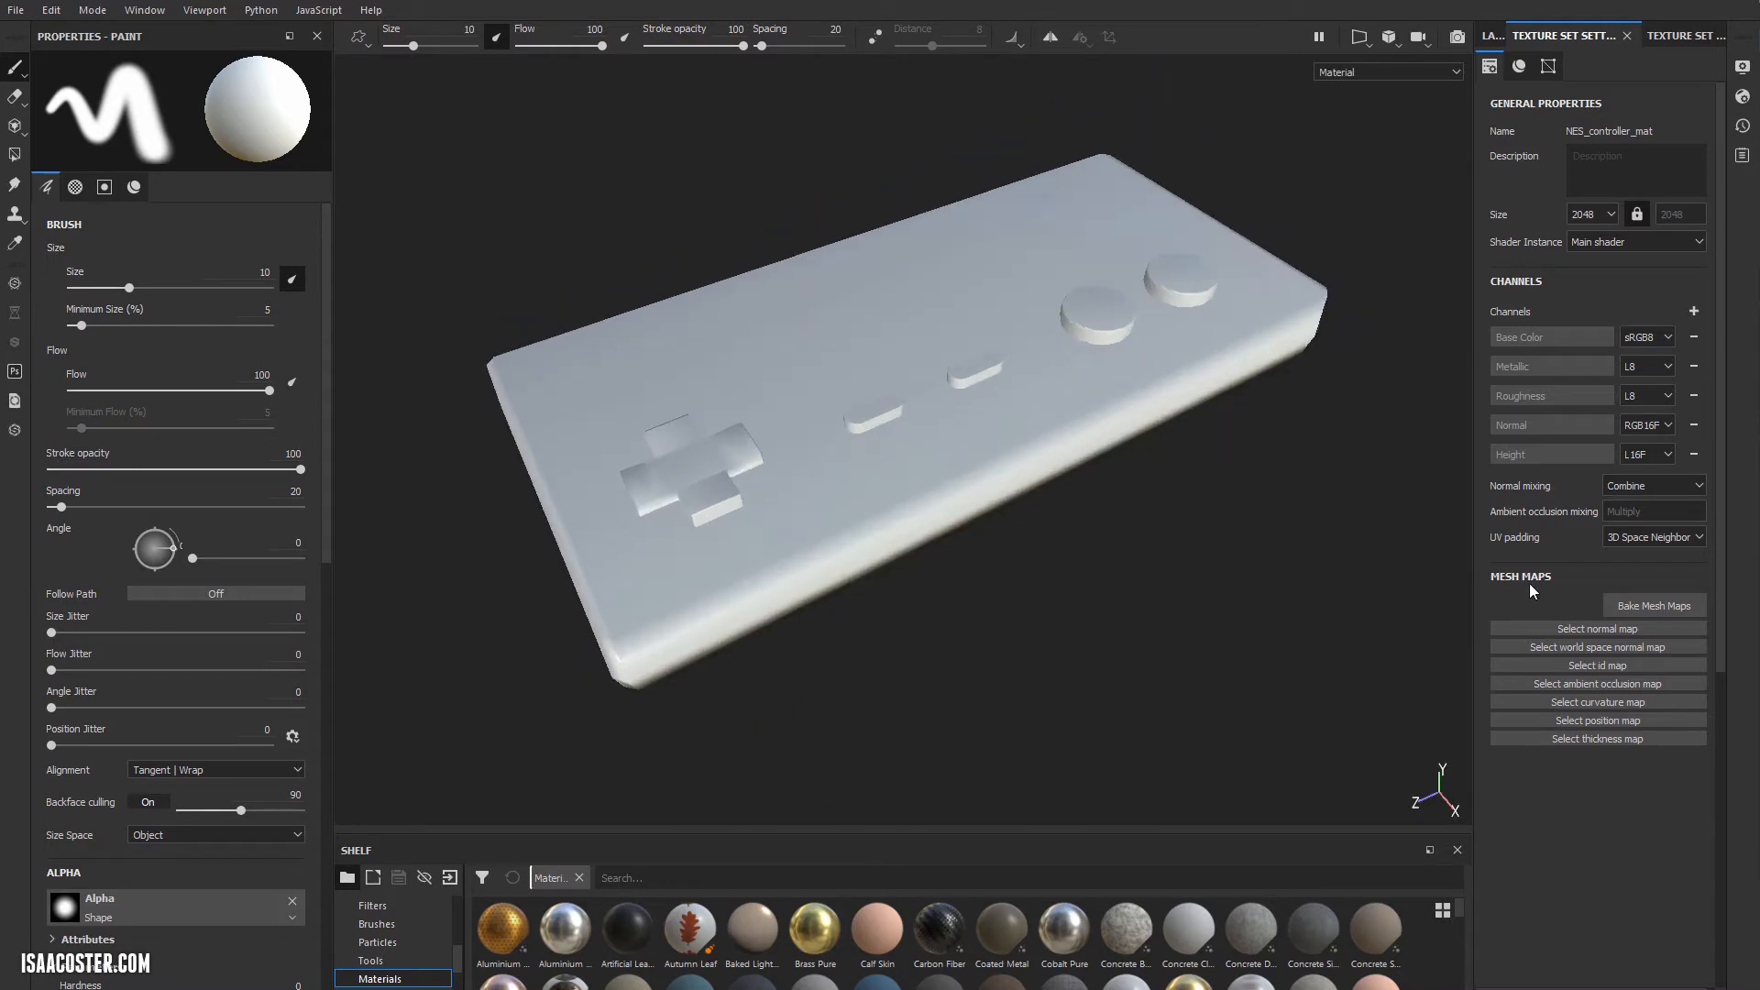
# Start a new mesh map bake, choose its output size and load controller_high as the high definition mesh.
pyautogui.click(1651, 605)
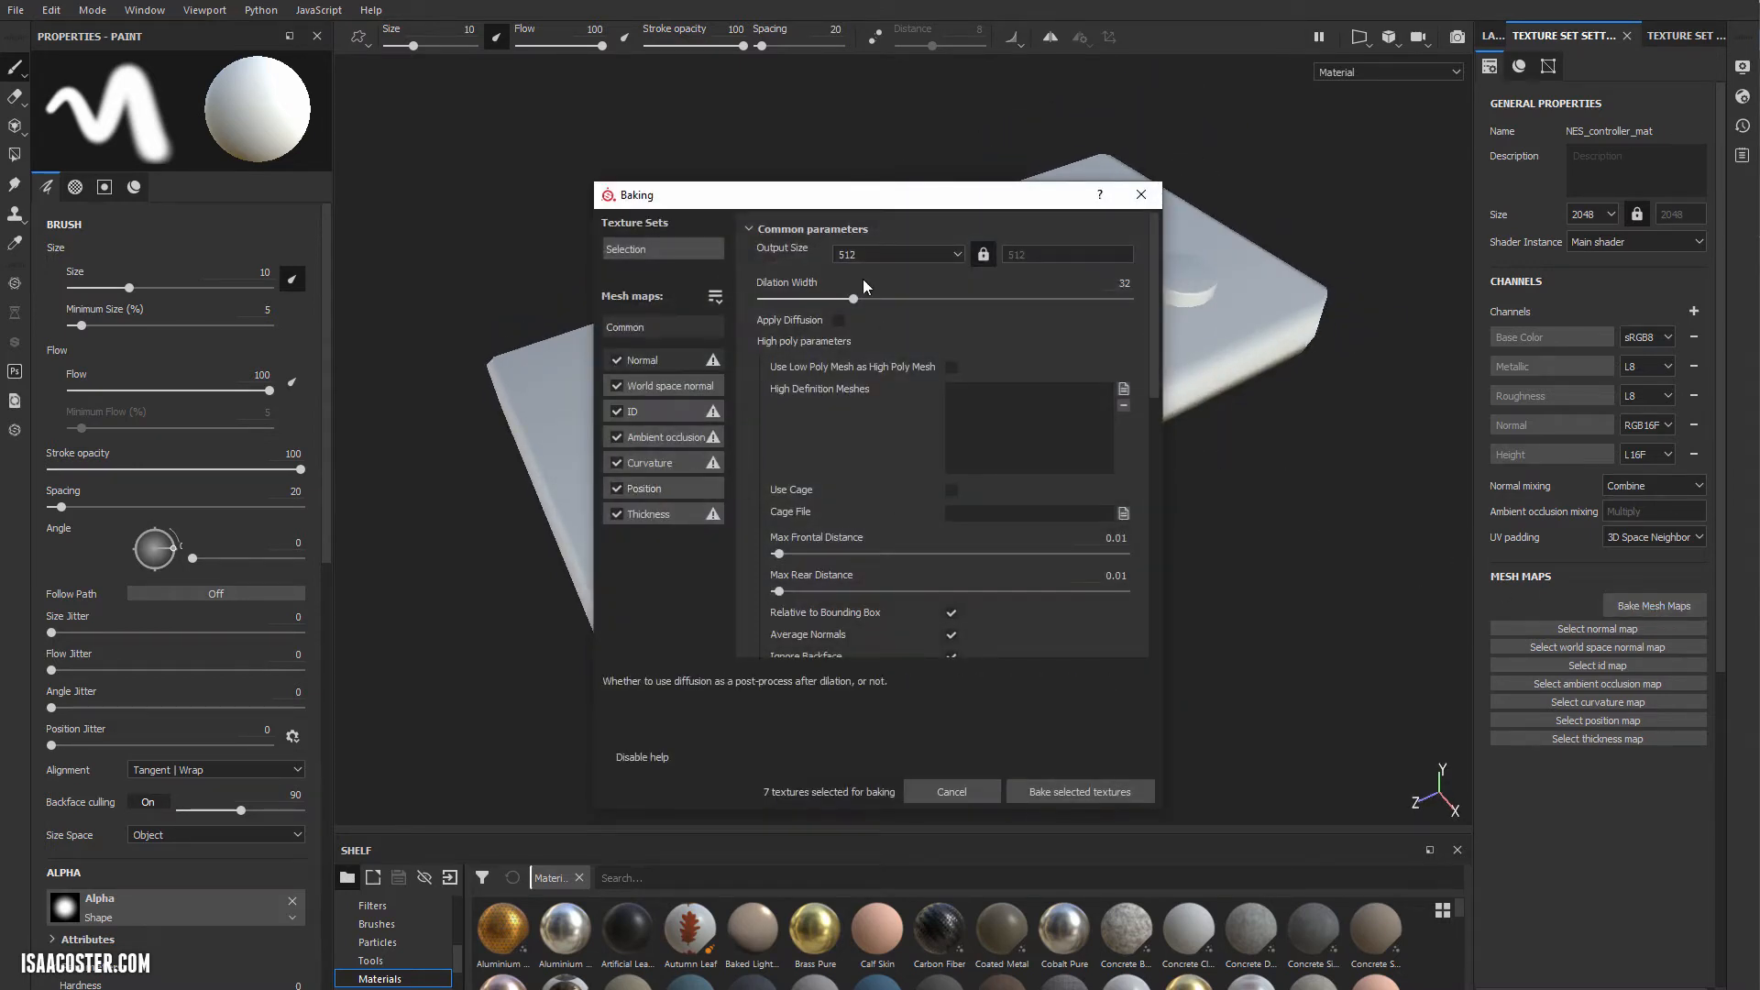
pyautogui.click(917, 256)
pyautogui.click(871, 343)
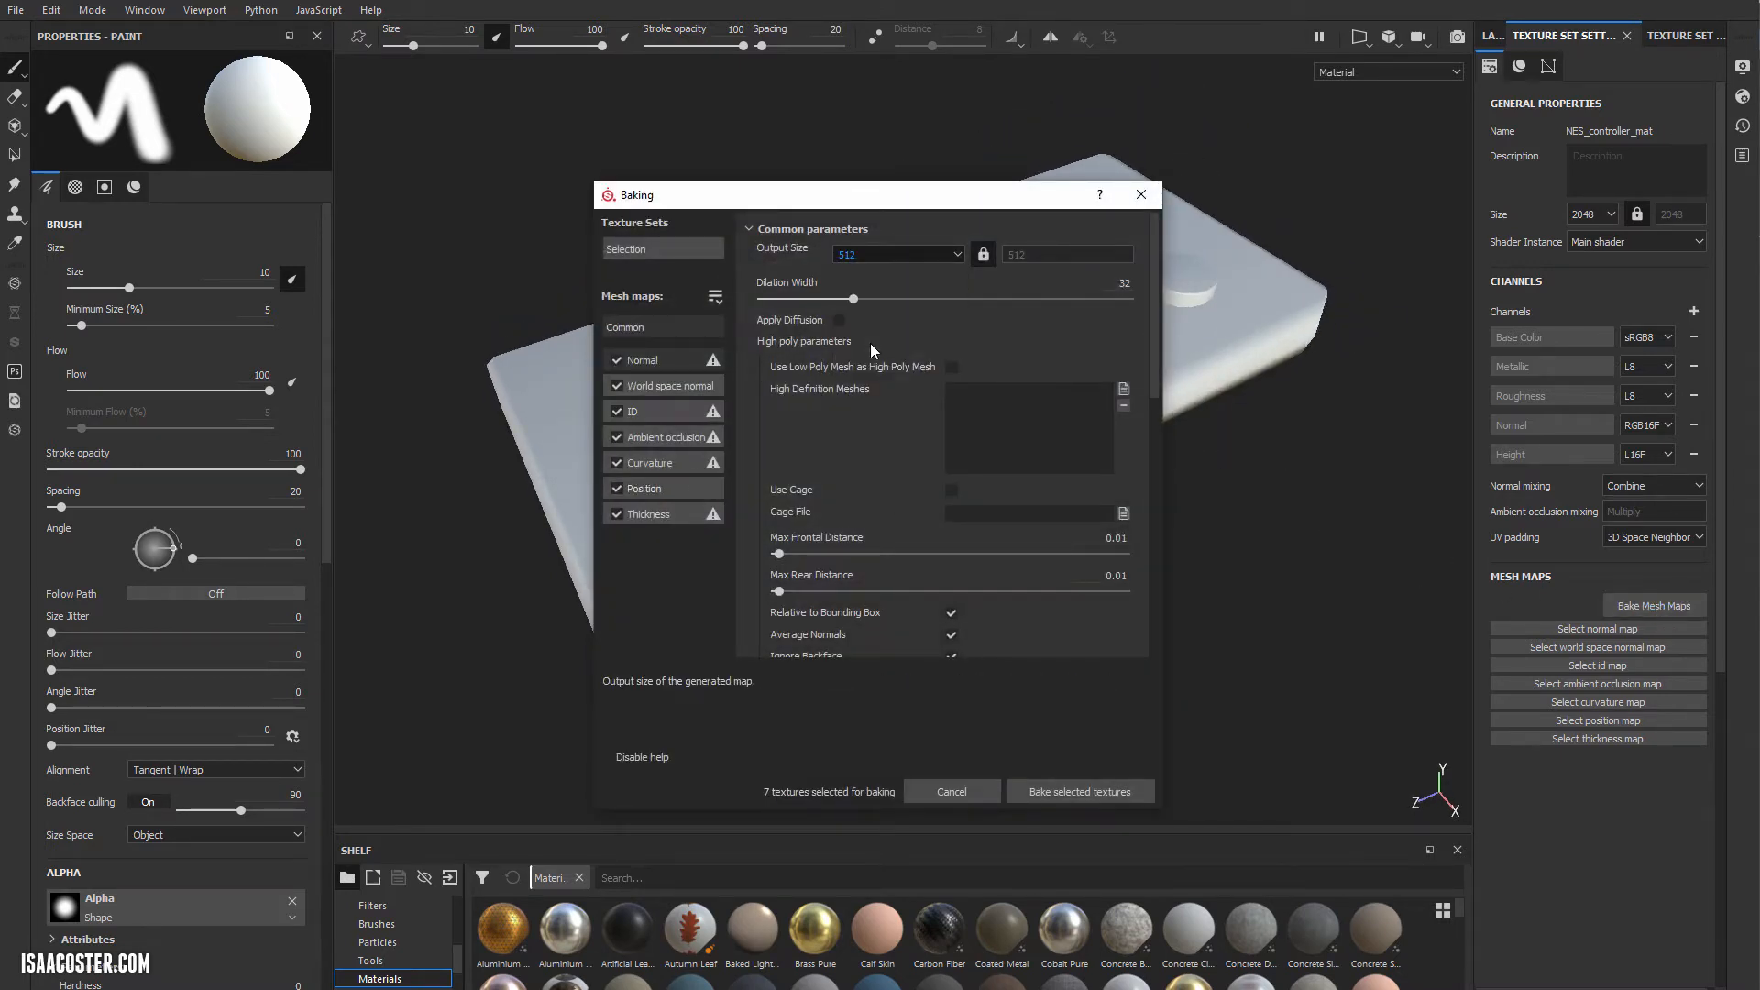
pyautogui.click(1123, 389)
pyautogui.click(908, 404)
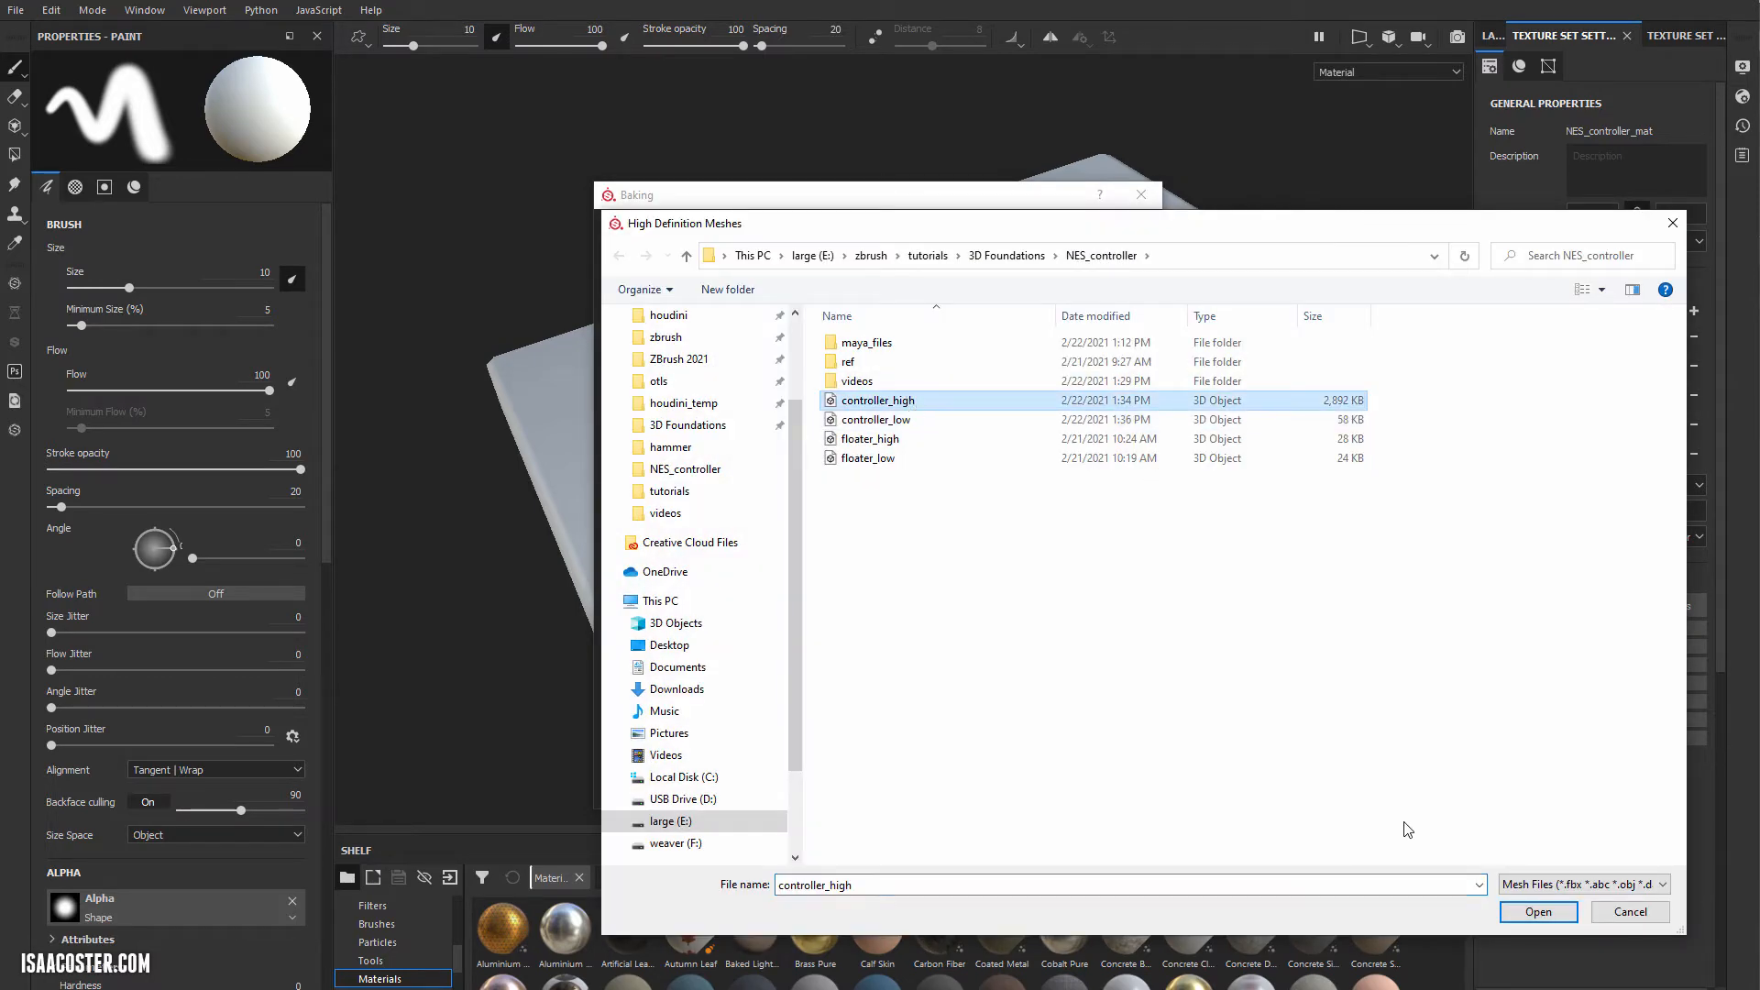
pyautogui.click(1533, 912)
# Set the color source for the ID map to Vertex Color.
pyautogui.click(658, 409)
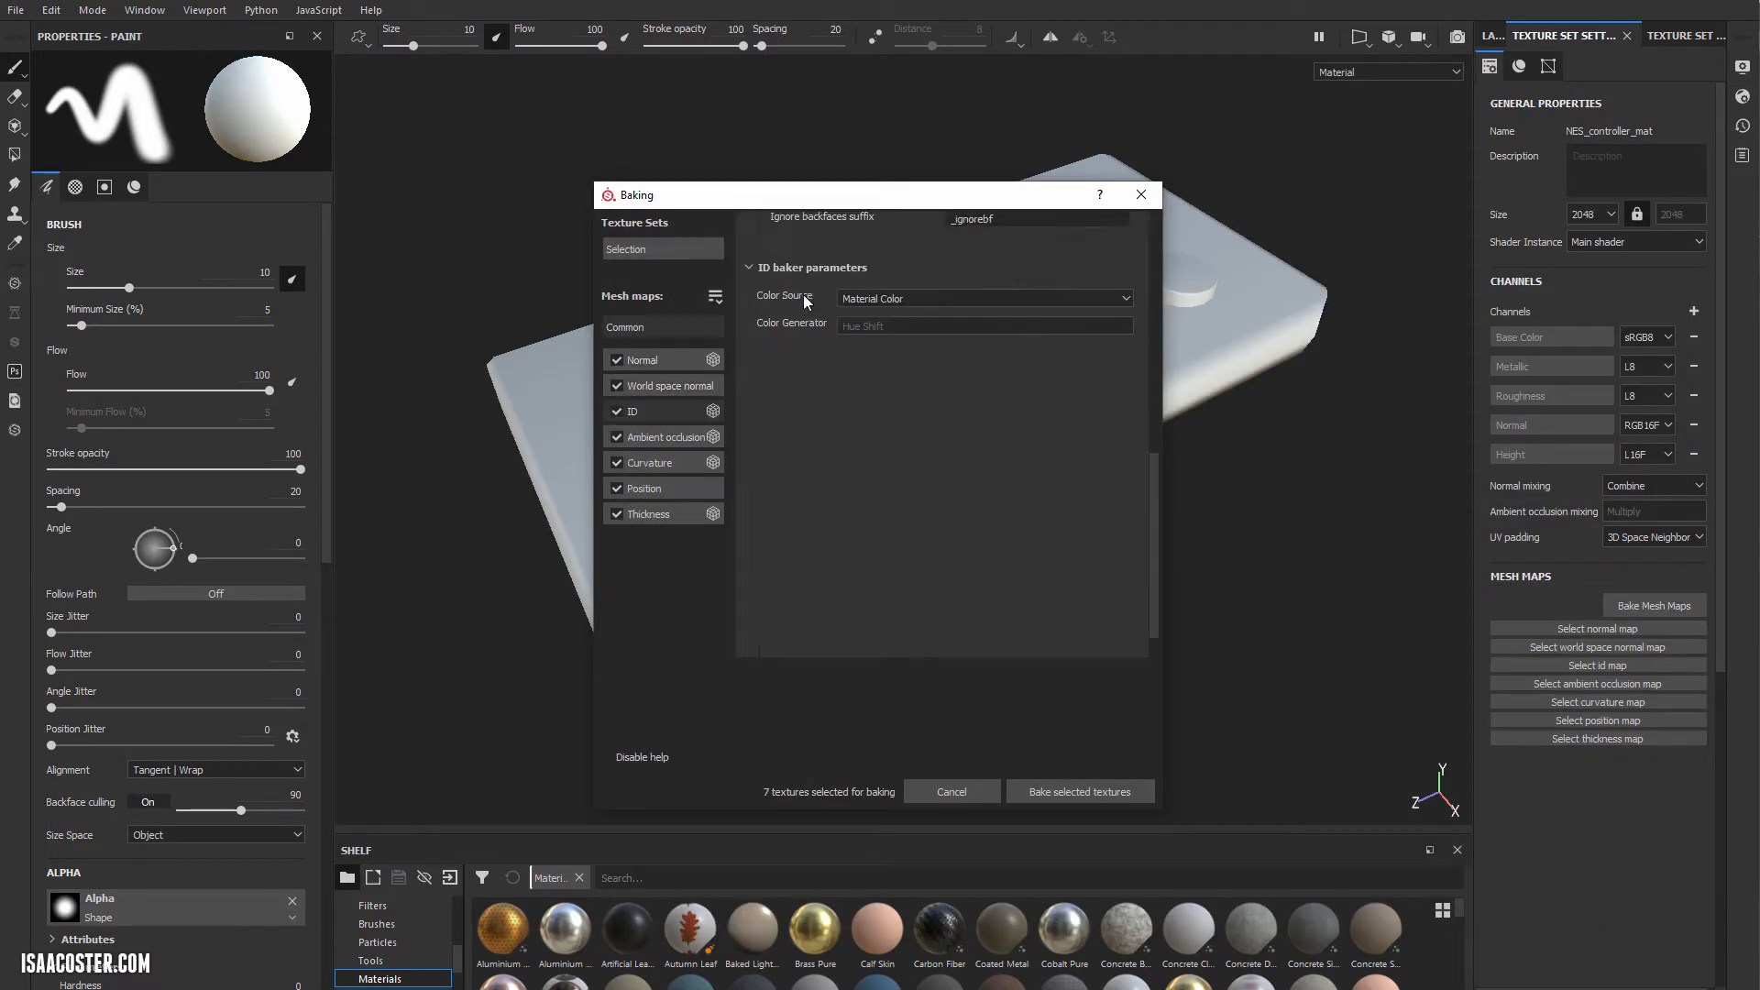
pyautogui.click(886, 257)
pyautogui.click(869, 292)
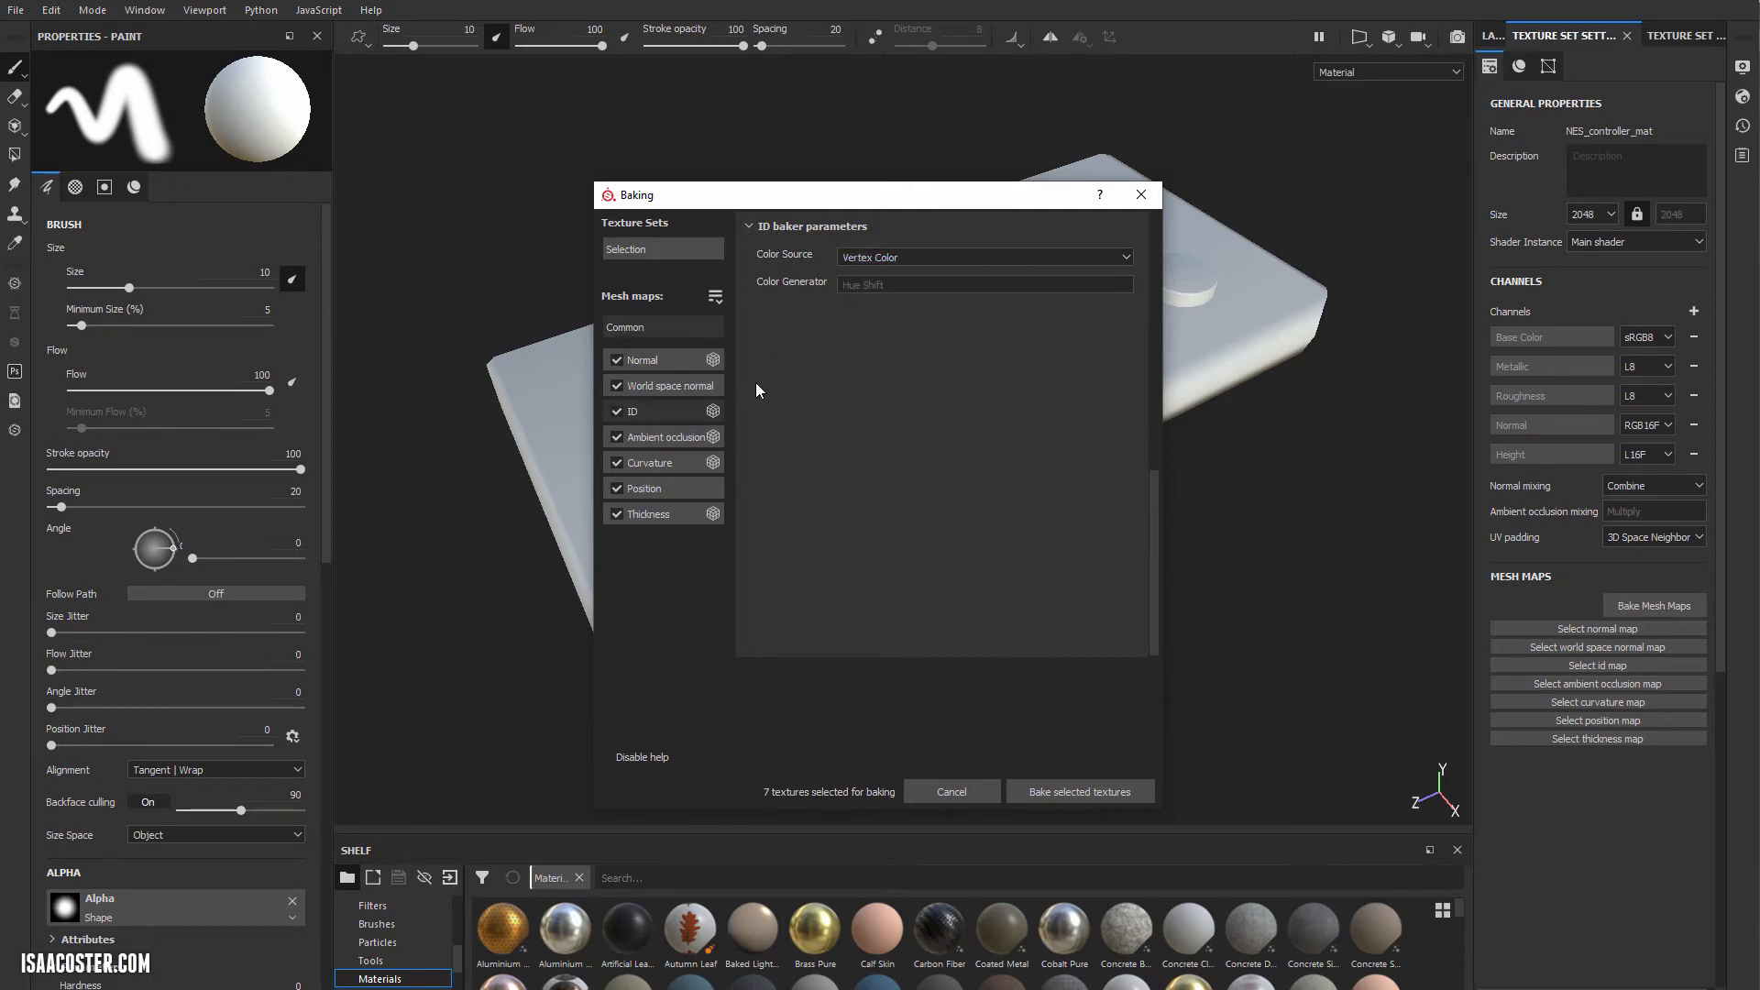
# Set the common antialiasing to Subsampling 2x2 and matching to By Mesh Name, checking the low and high poly suffixes.
pyautogui.click(646, 329)
pyautogui.scroll(-3, 888, 552)
pyautogui.click(977, 517)
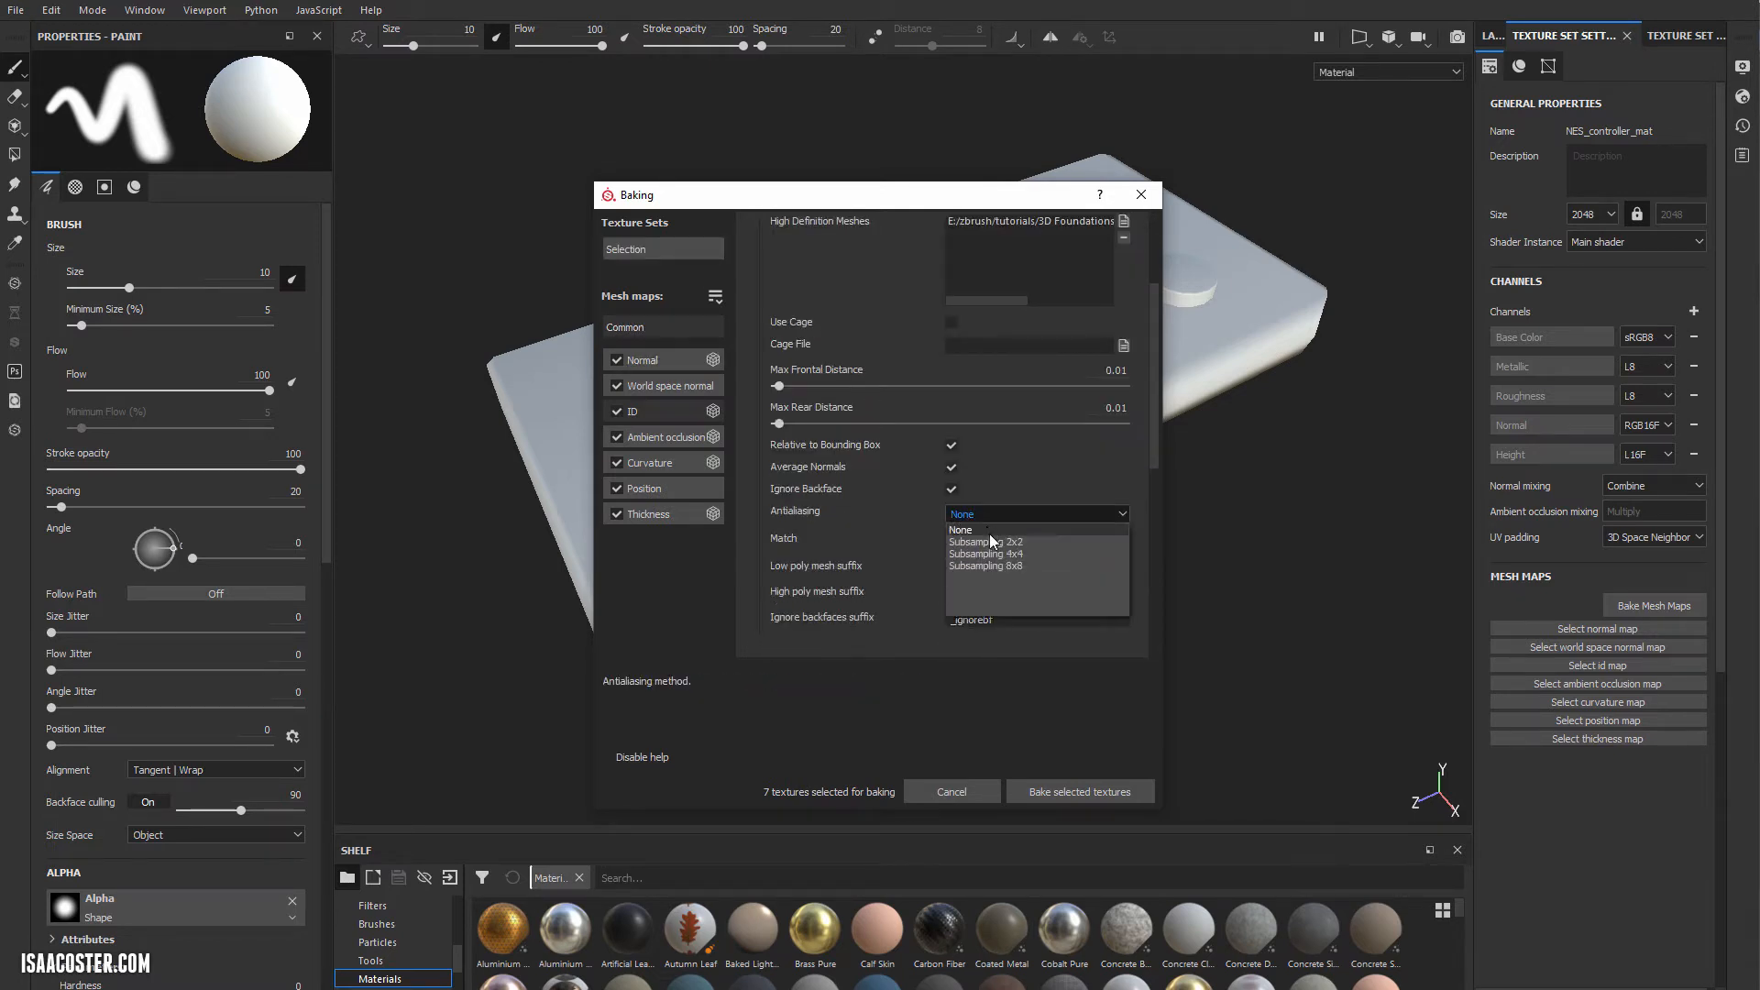
pyautogui.click(1009, 532)
pyautogui.click(1009, 540)
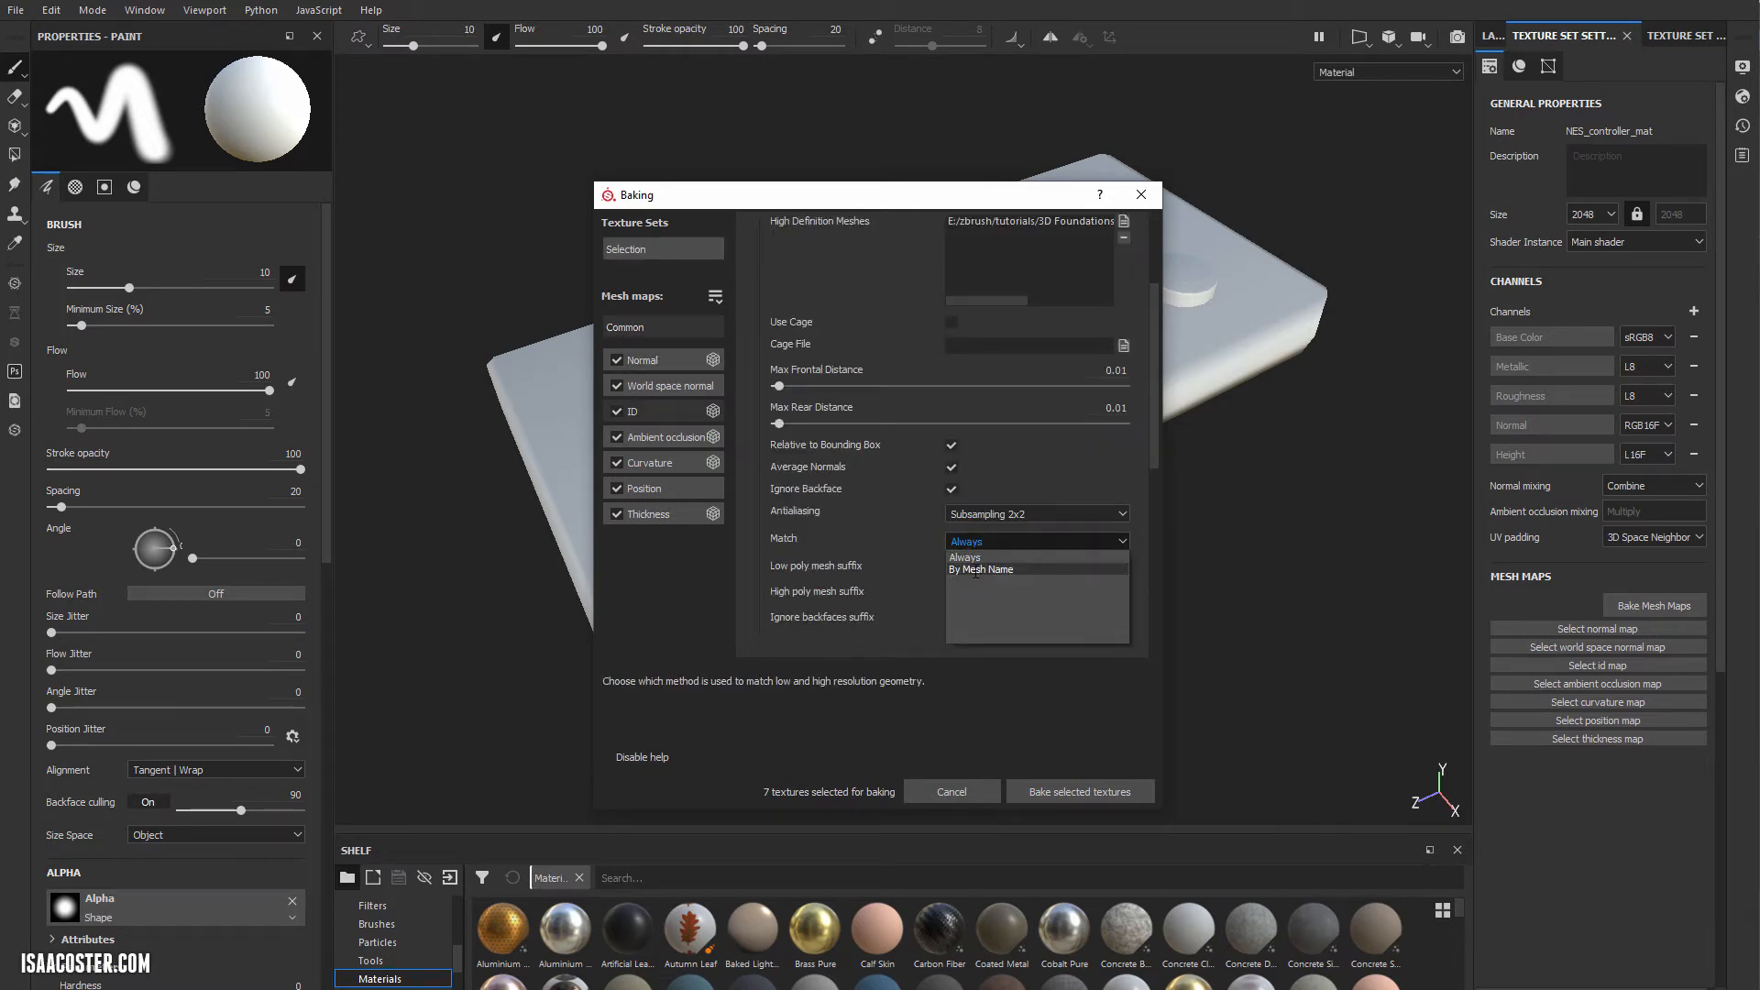
pyautogui.click(1013, 566)
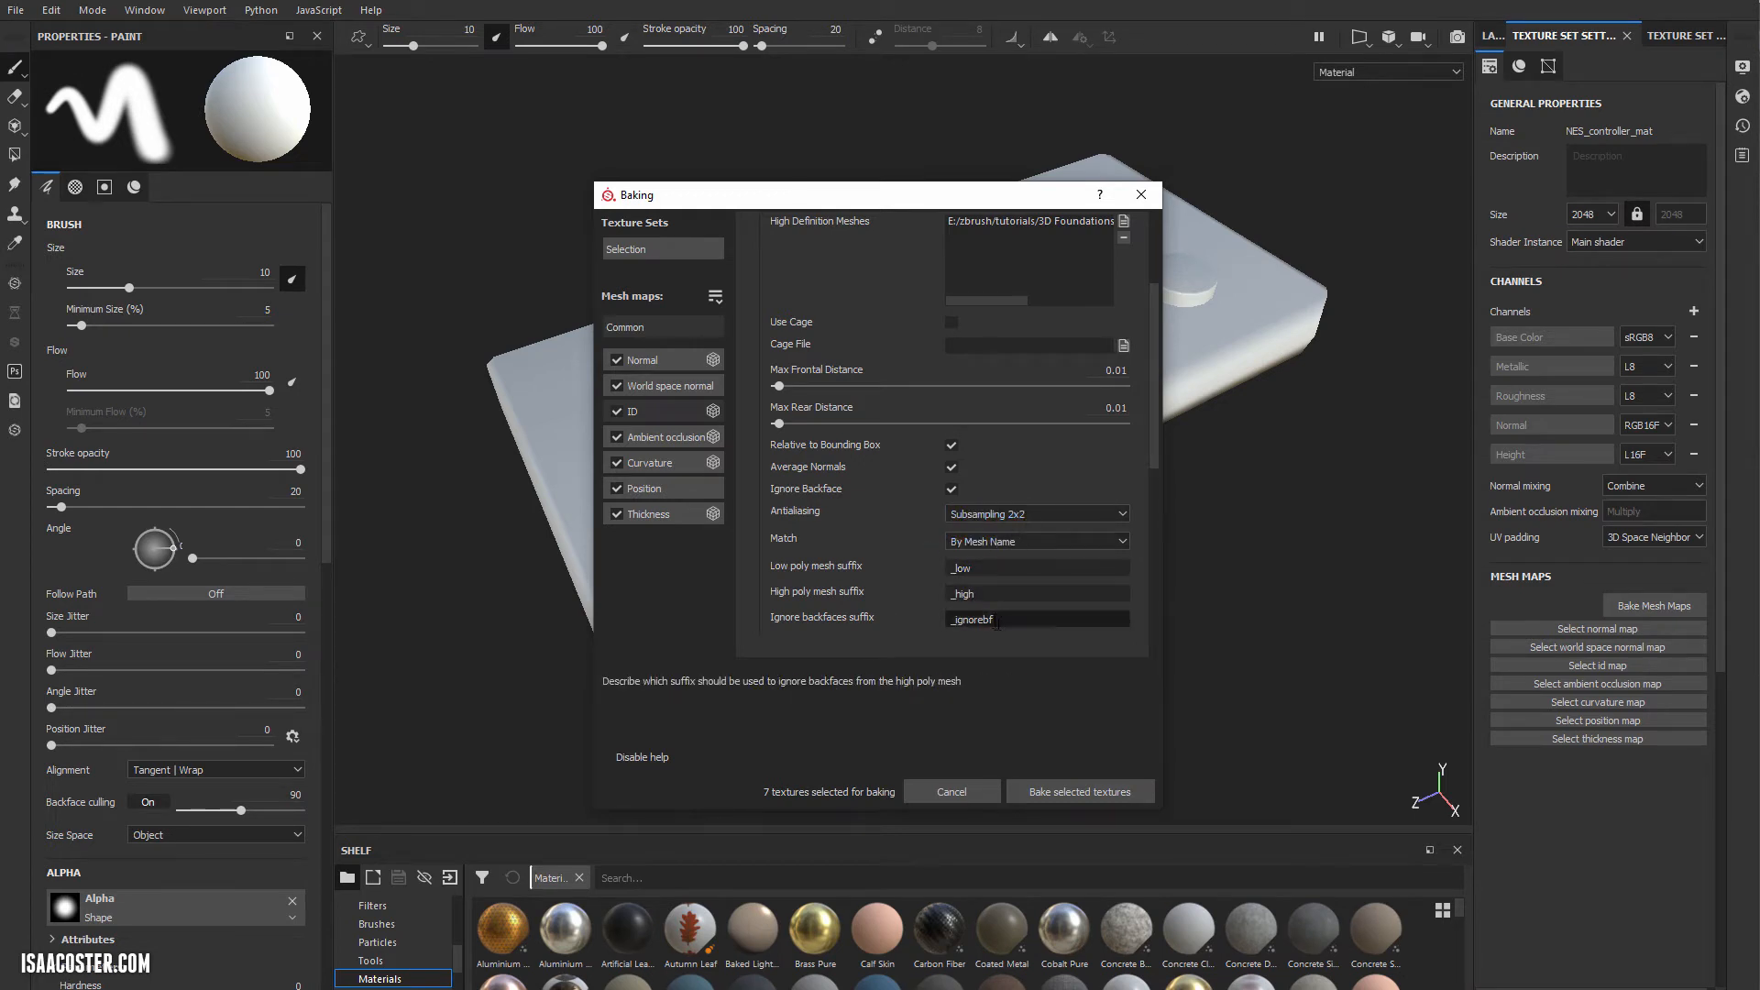
pyautogui.moveTo(984, 569); pyautogui.dragTo(919, 572)
pyautogui.moveTo(983, 594); pyautogui.dragTo(938, 569)
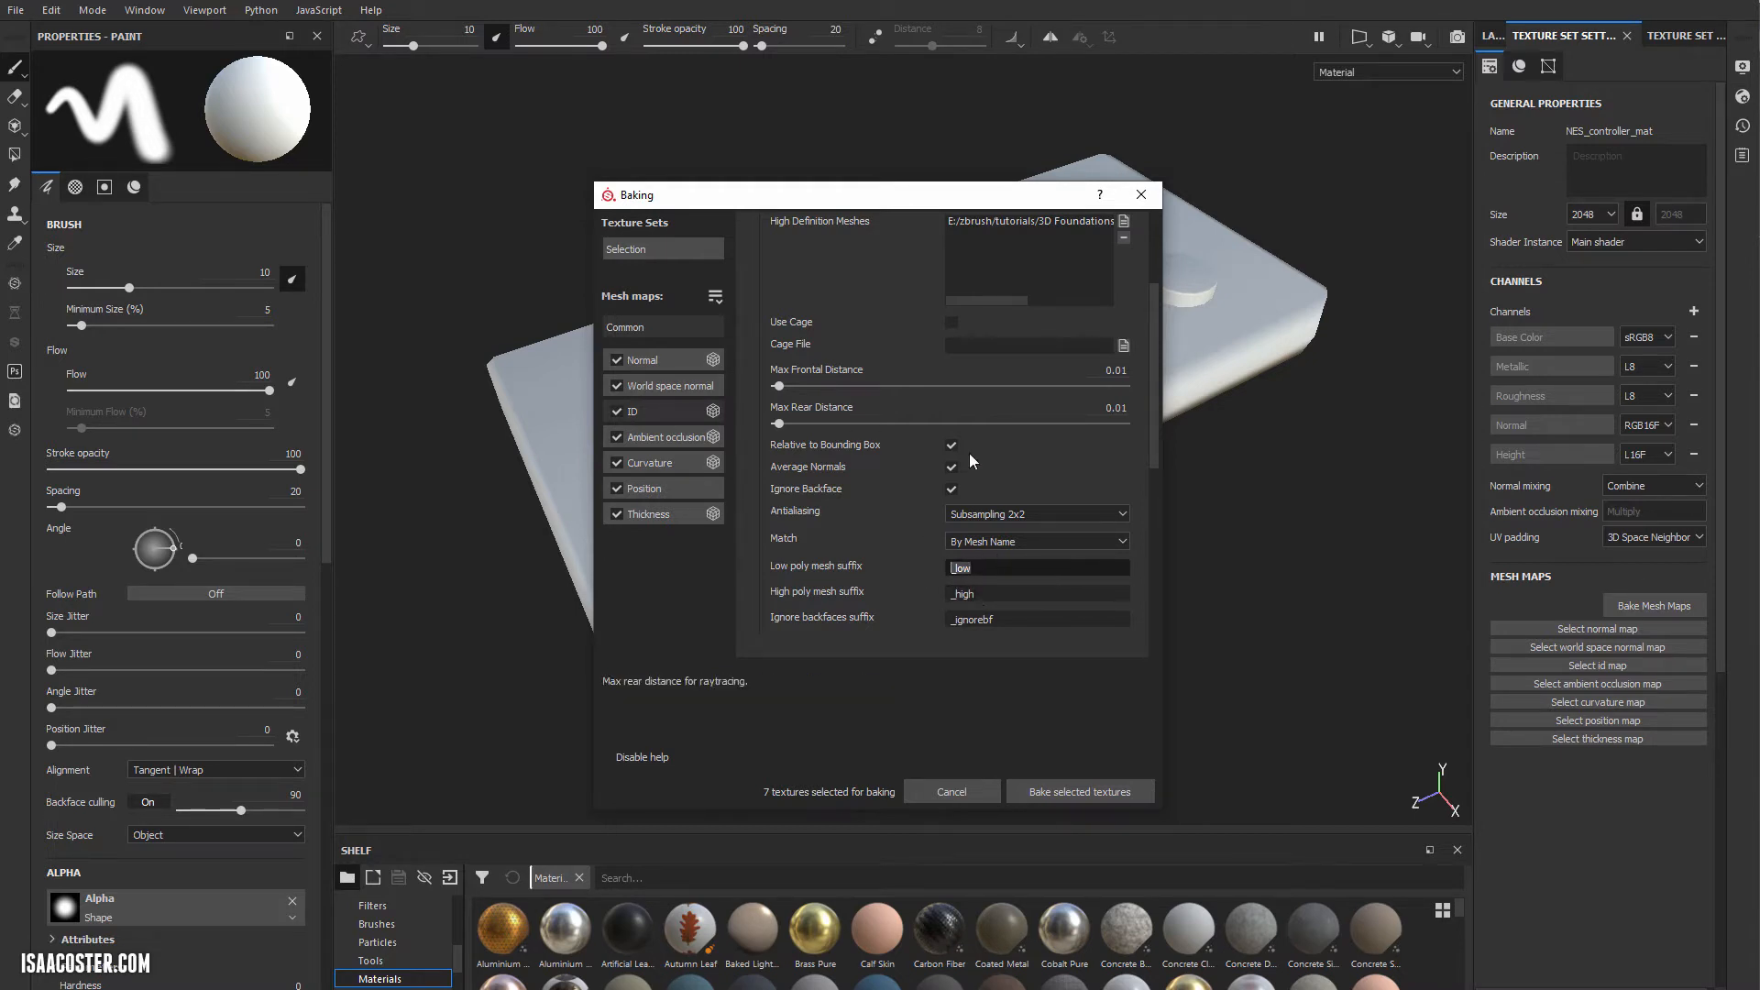
# Bake all the selected mesh maps for the controller and dismiss the baking report.
pyautogui.click(1088, 791)
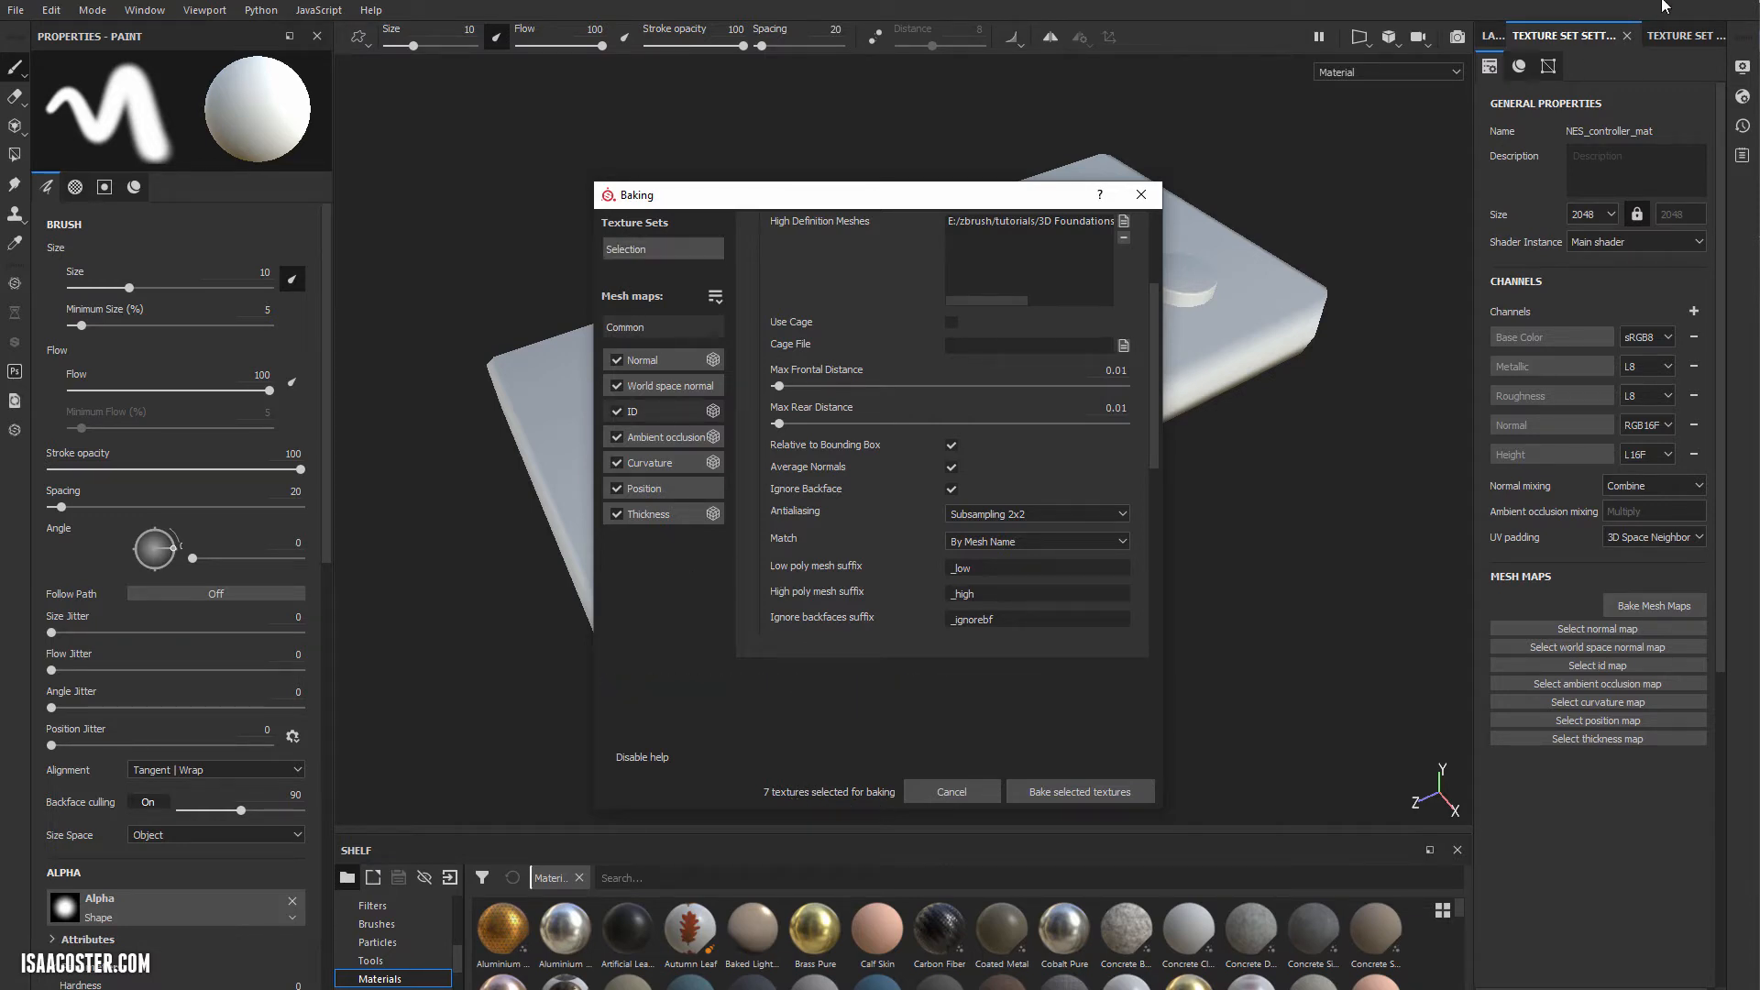
pyautogui.click(1080, 791)
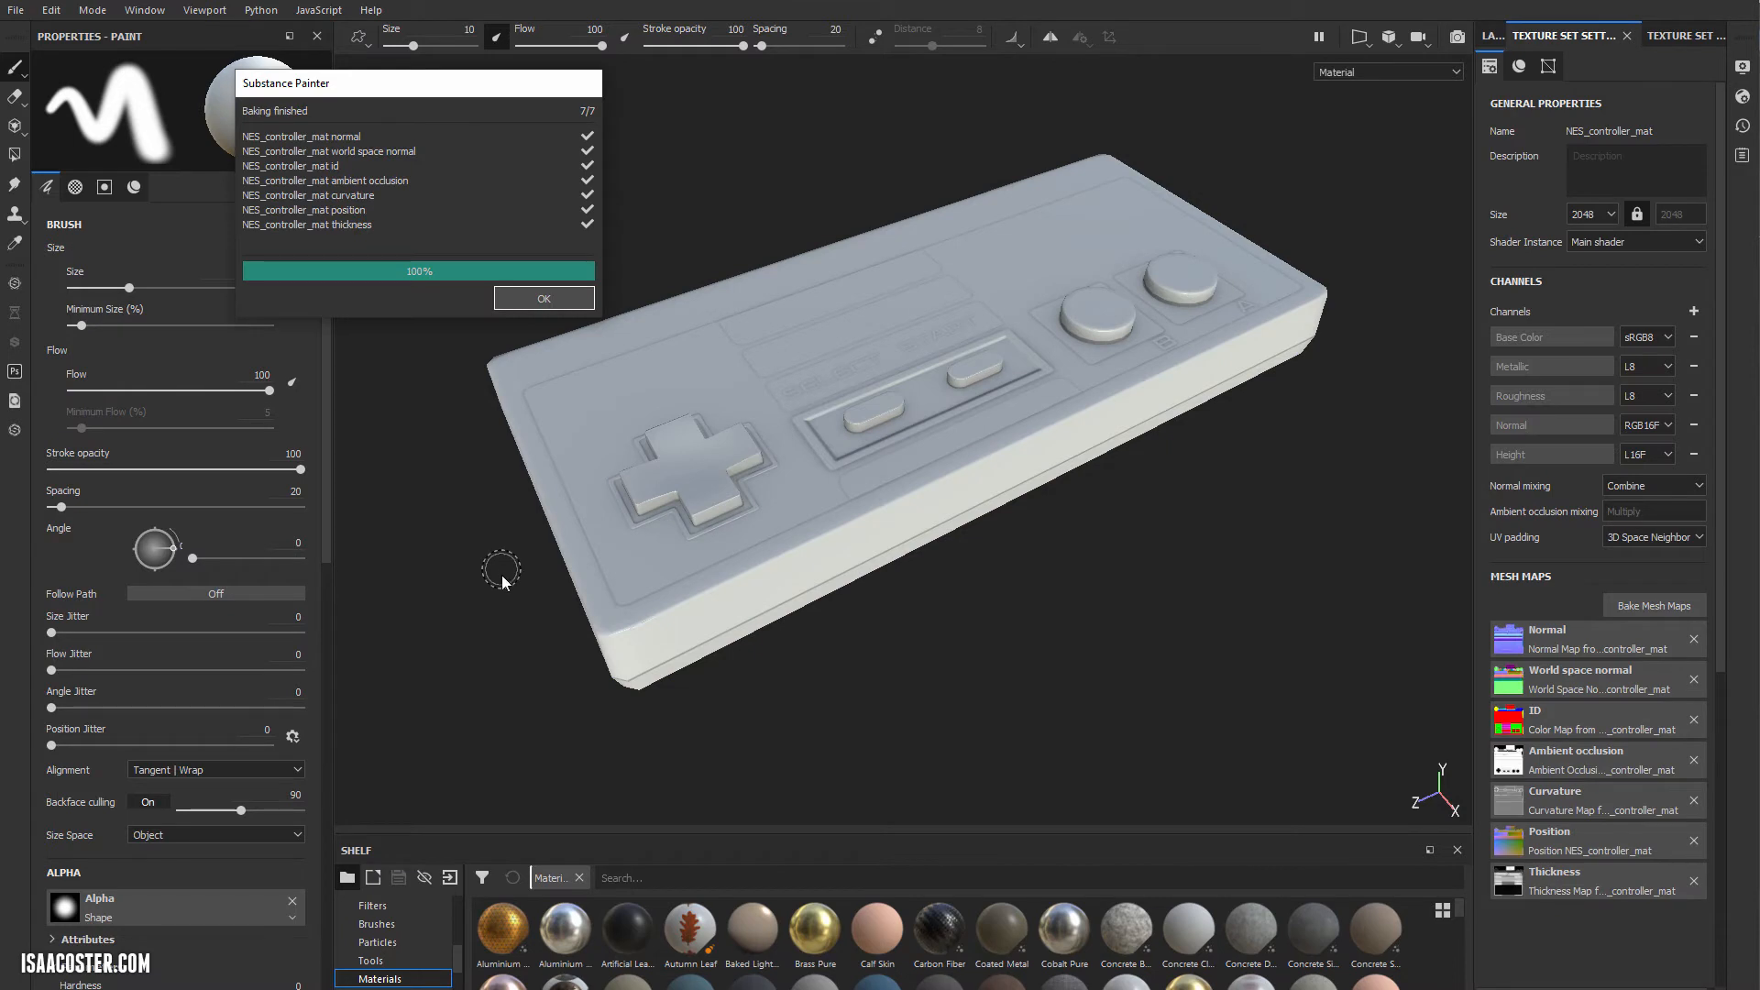
pyautogui.click(544, 298)
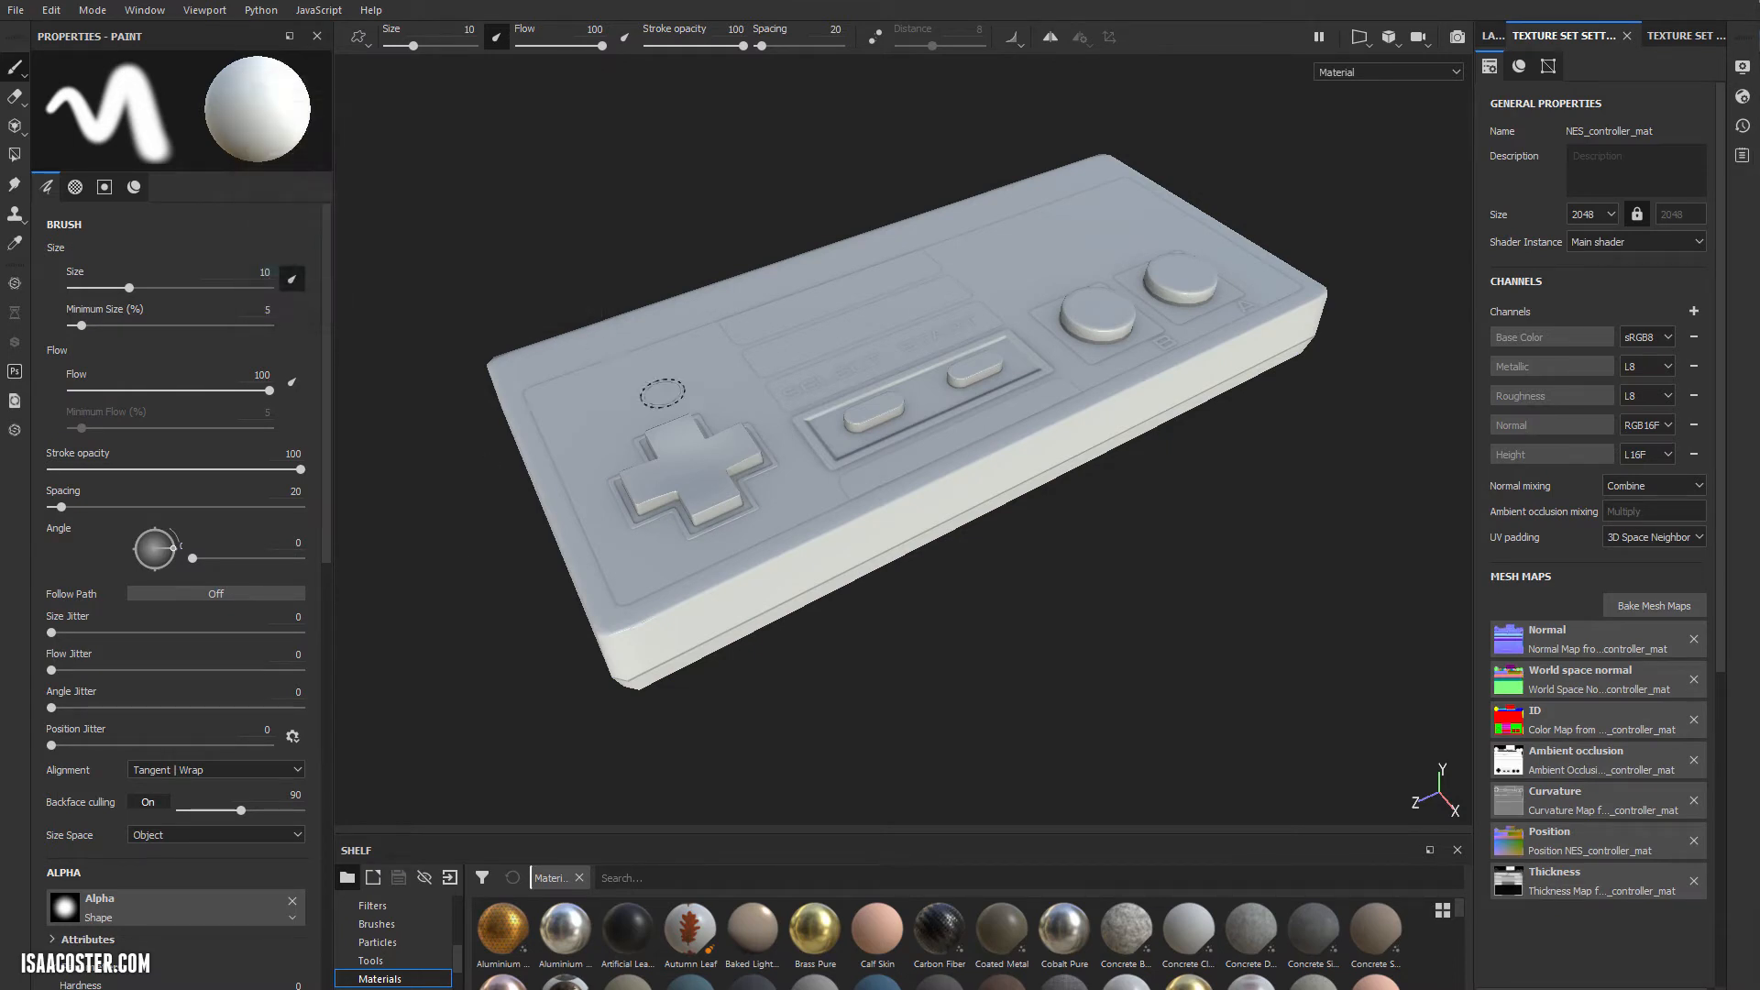
# Examine the baked detail on the directional pad, the select and start buttons, and the A and B buttons.
pyautogui.keyDown('alt'); pyautogui.moveTo(1164, 607); pyautogui.dragTo(953, 680); pyautogui.keyUp('alt')
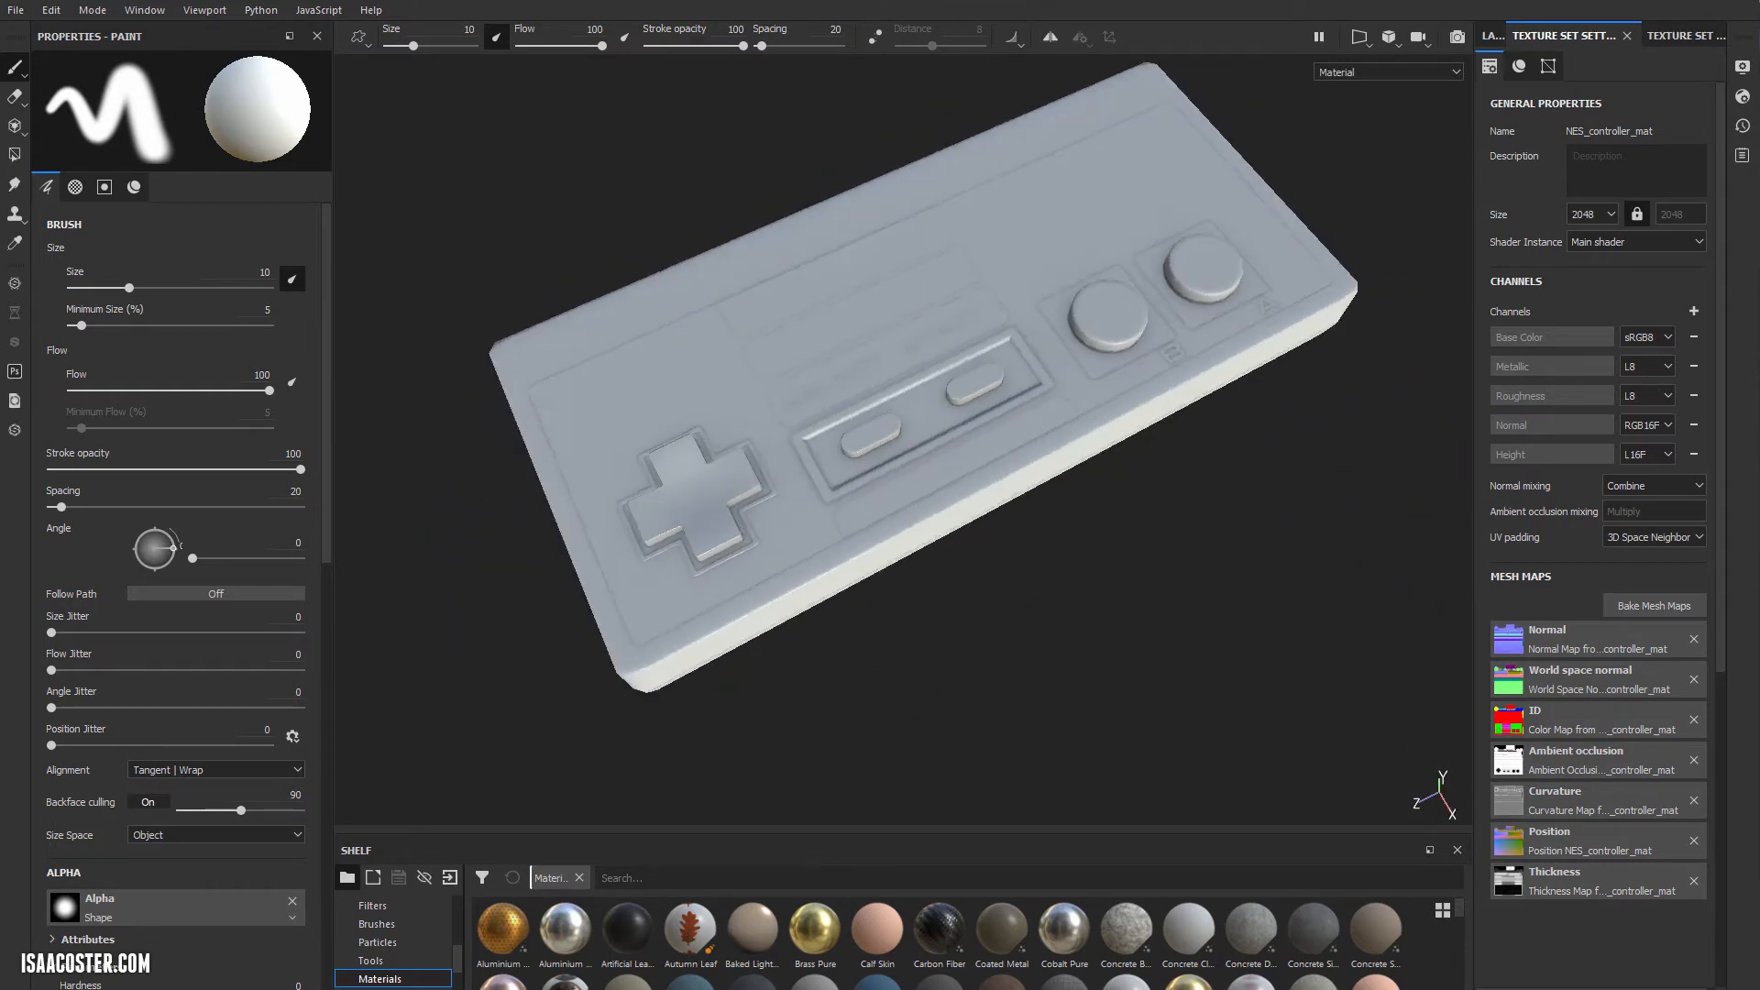
pyautogui.keyDown('alt'); pyautogui.moveTo(963, 678); pyautogui.dragTo(1205, 575, button='right'); pyautogui.keyUp('alt')
pyautogui.moveTo(1205, 576)
pyautogui.keyDown('alt'); pyautogui.mouseDown()
pyautogui.moveTo(1131, 550)
pyautogui.moveTo(1186, 345)
pyautogui.moveTo(1147, 317)
pyautogui.moveTo(954, 499)
pyautogui.moveTo(802, 544)
pyautogui.moveTo(896, 586)
pyautogui.moveTo(817, 586)
pyautogui.moveTo(801, 531)
pyautogui.mouseUp(); pyautogui.keyUp('alt')
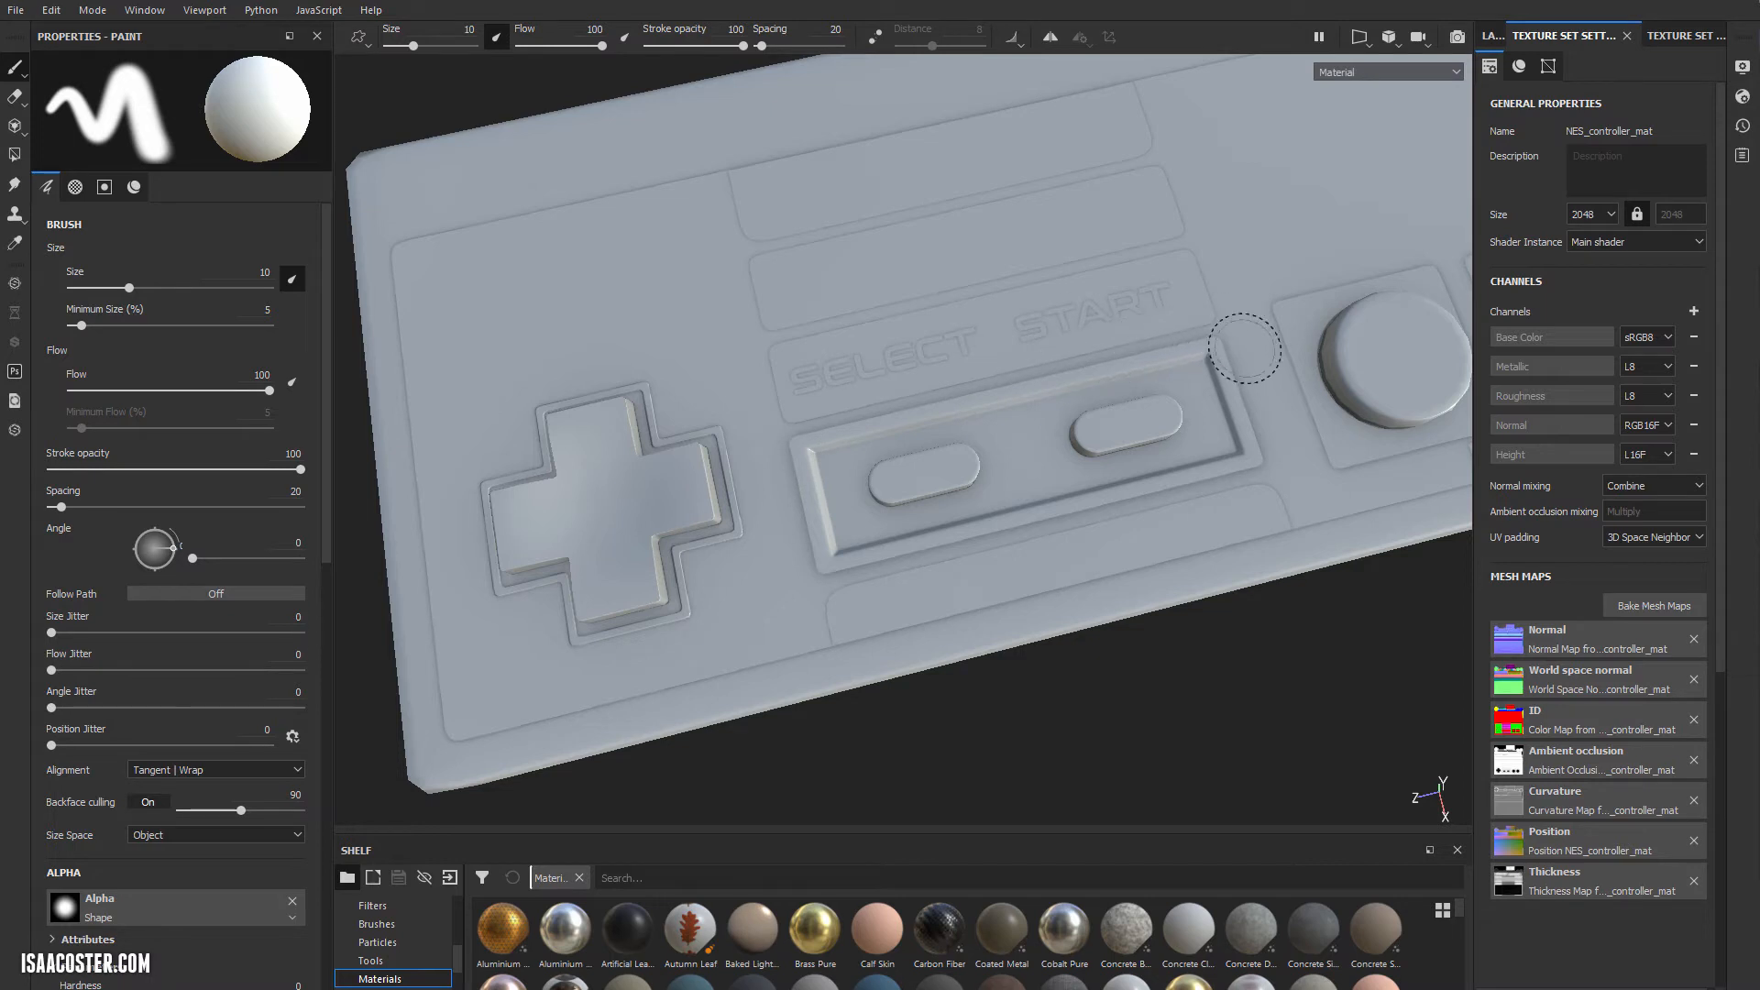
pyautogui.moveTo(1257, 479)
pyautogui.keyDown('alt'); pyautogui.mouseDown()
pyautogui.moveTo(1280, 404)
pyautogui.moveTo(1163, 464)
pyautogui.moveTo(878, 443)
pyautogui.moveTo(531, 294)
pyautogui.moveTo(999, 473)
pyautogui.mouseUp(); pyautogui.keyUp('alt')
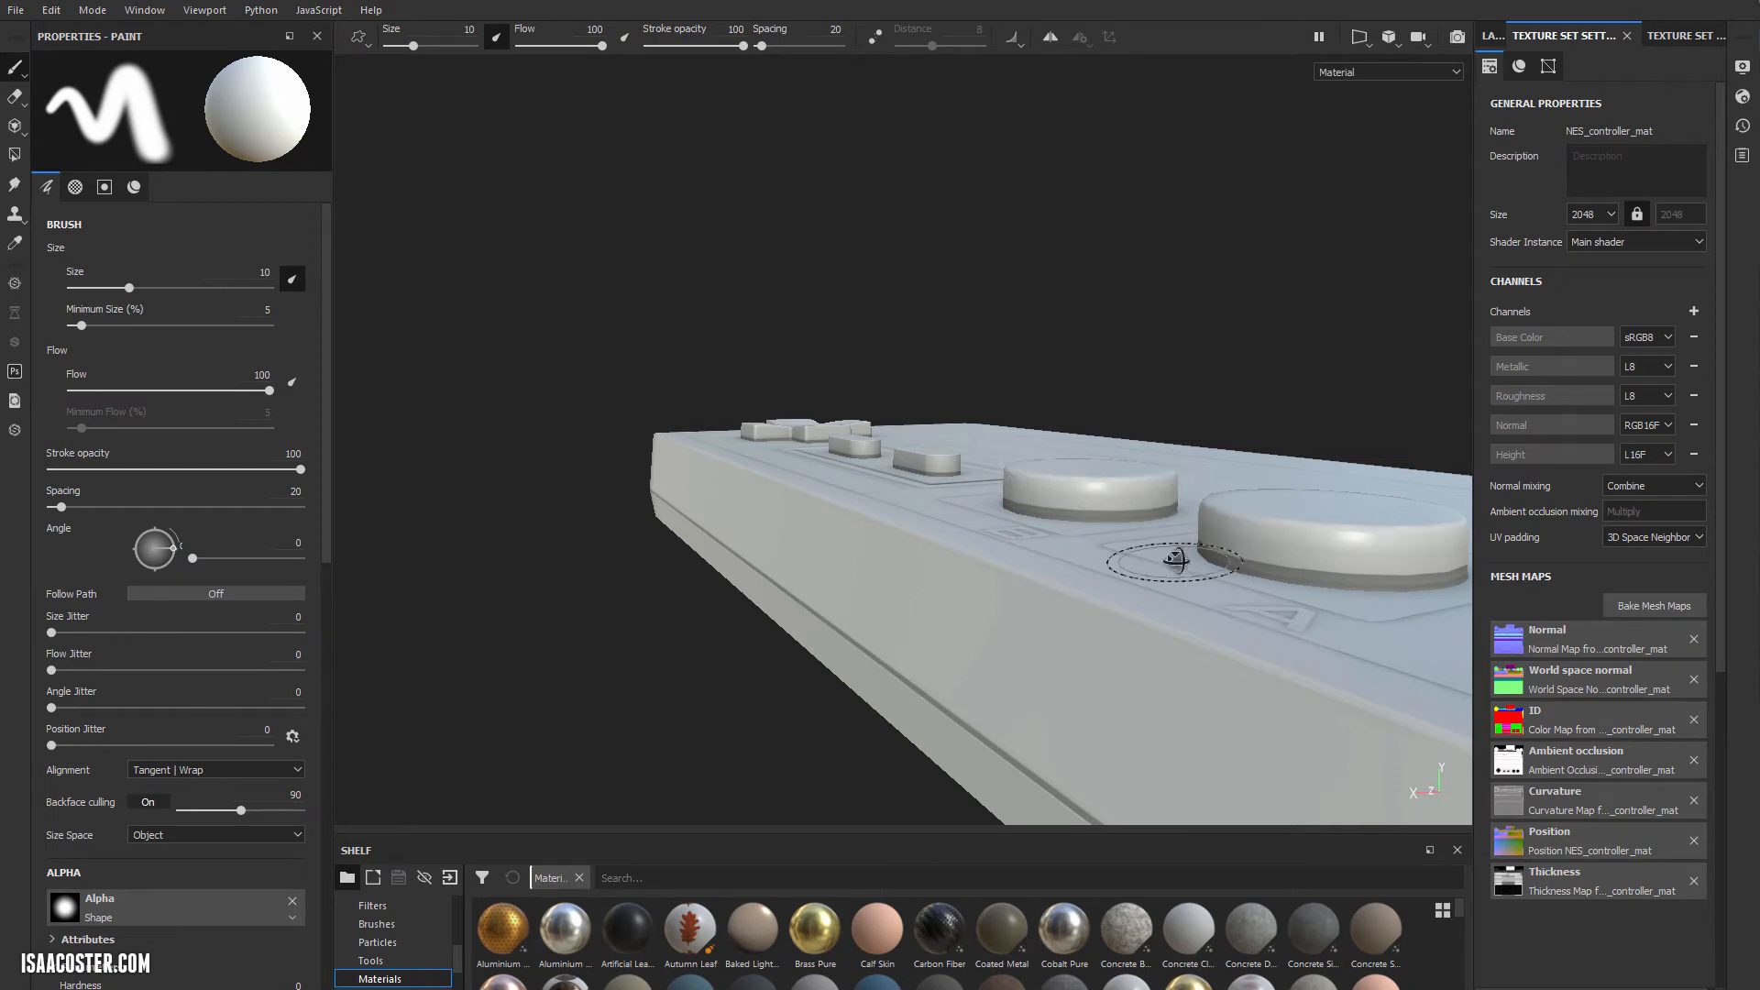
pyautogui.keyDown('alt'); pyautogui.moveTo(1179, 562); pyautogui.dragTo(1377, 657); pyautogui.keyUp('alt')
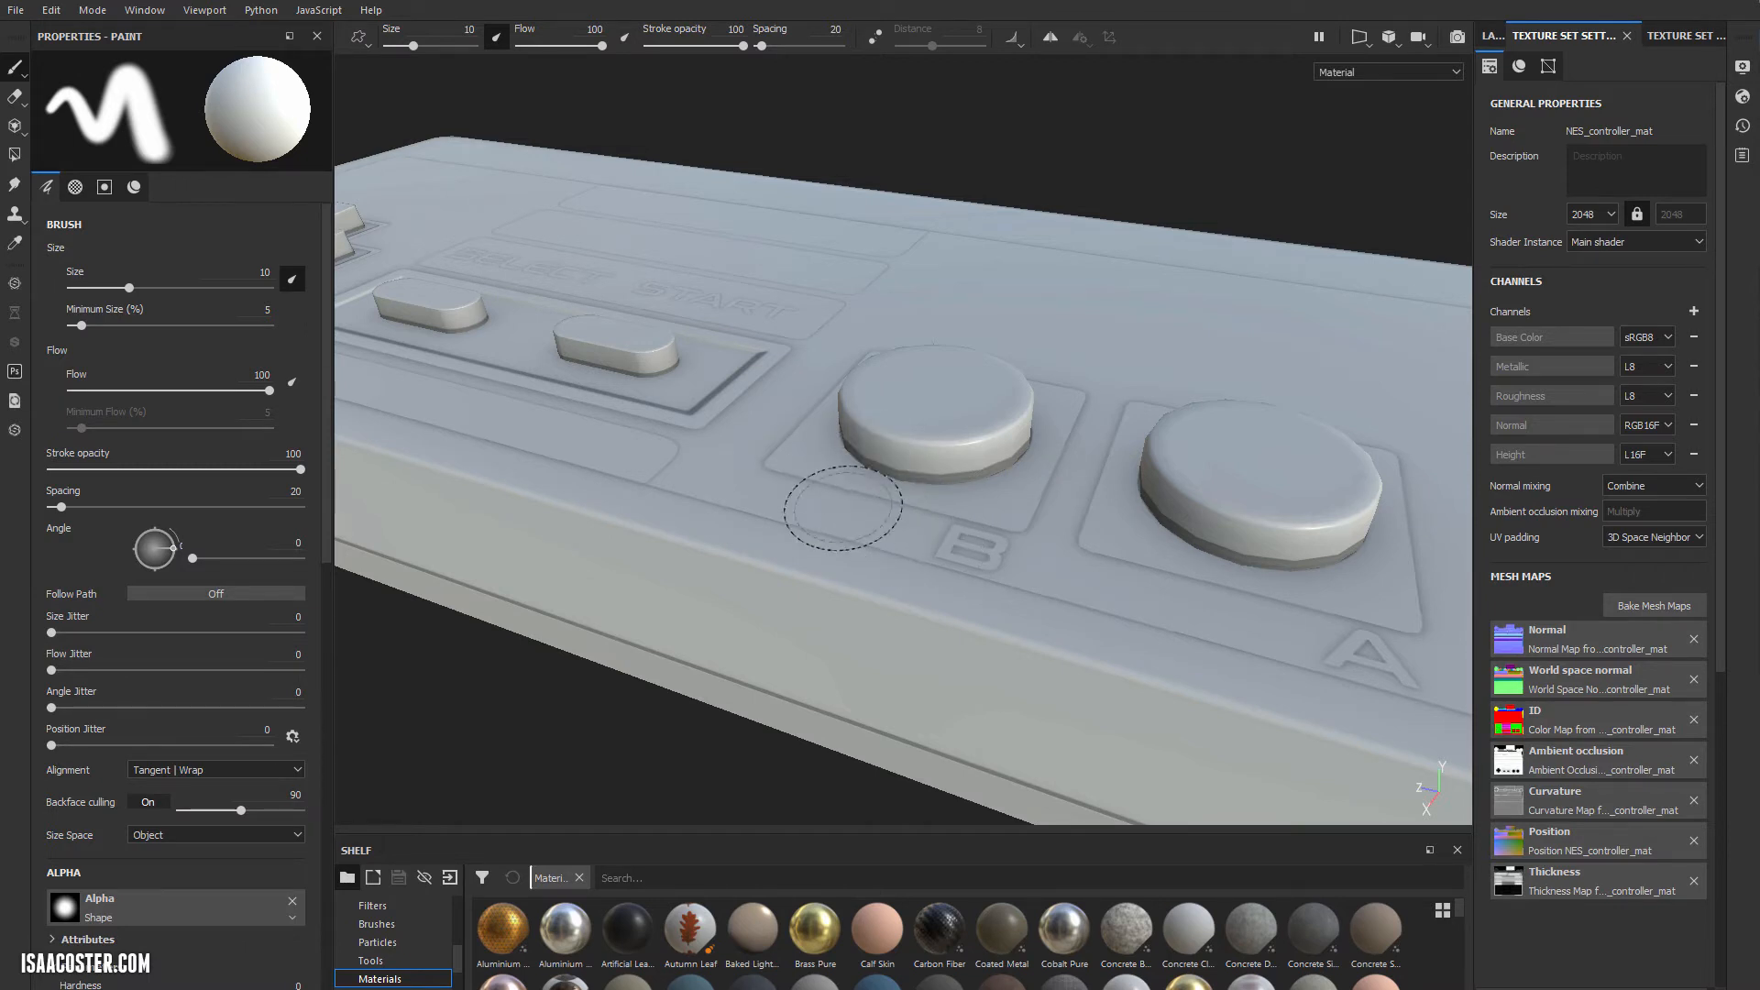
pyautogui.keyDown('alt'); pyautogui.moveTo(844, 508); pyautogui.dragTo(958, 507); pyautogui.keyUp('alt')
pyautogui.keyDown('alt'); pyautogui.moveTo(883, 454); pyautogui.dragTo(837, 495, button='right'); pyautogui.keyUp('alt')
pyautogui.keyDown('alt'); pyautogui.moveTo(837, 495); pyautogui.dragTo(1146, 504, button='middle'); pyautogui.keyUp('alt')
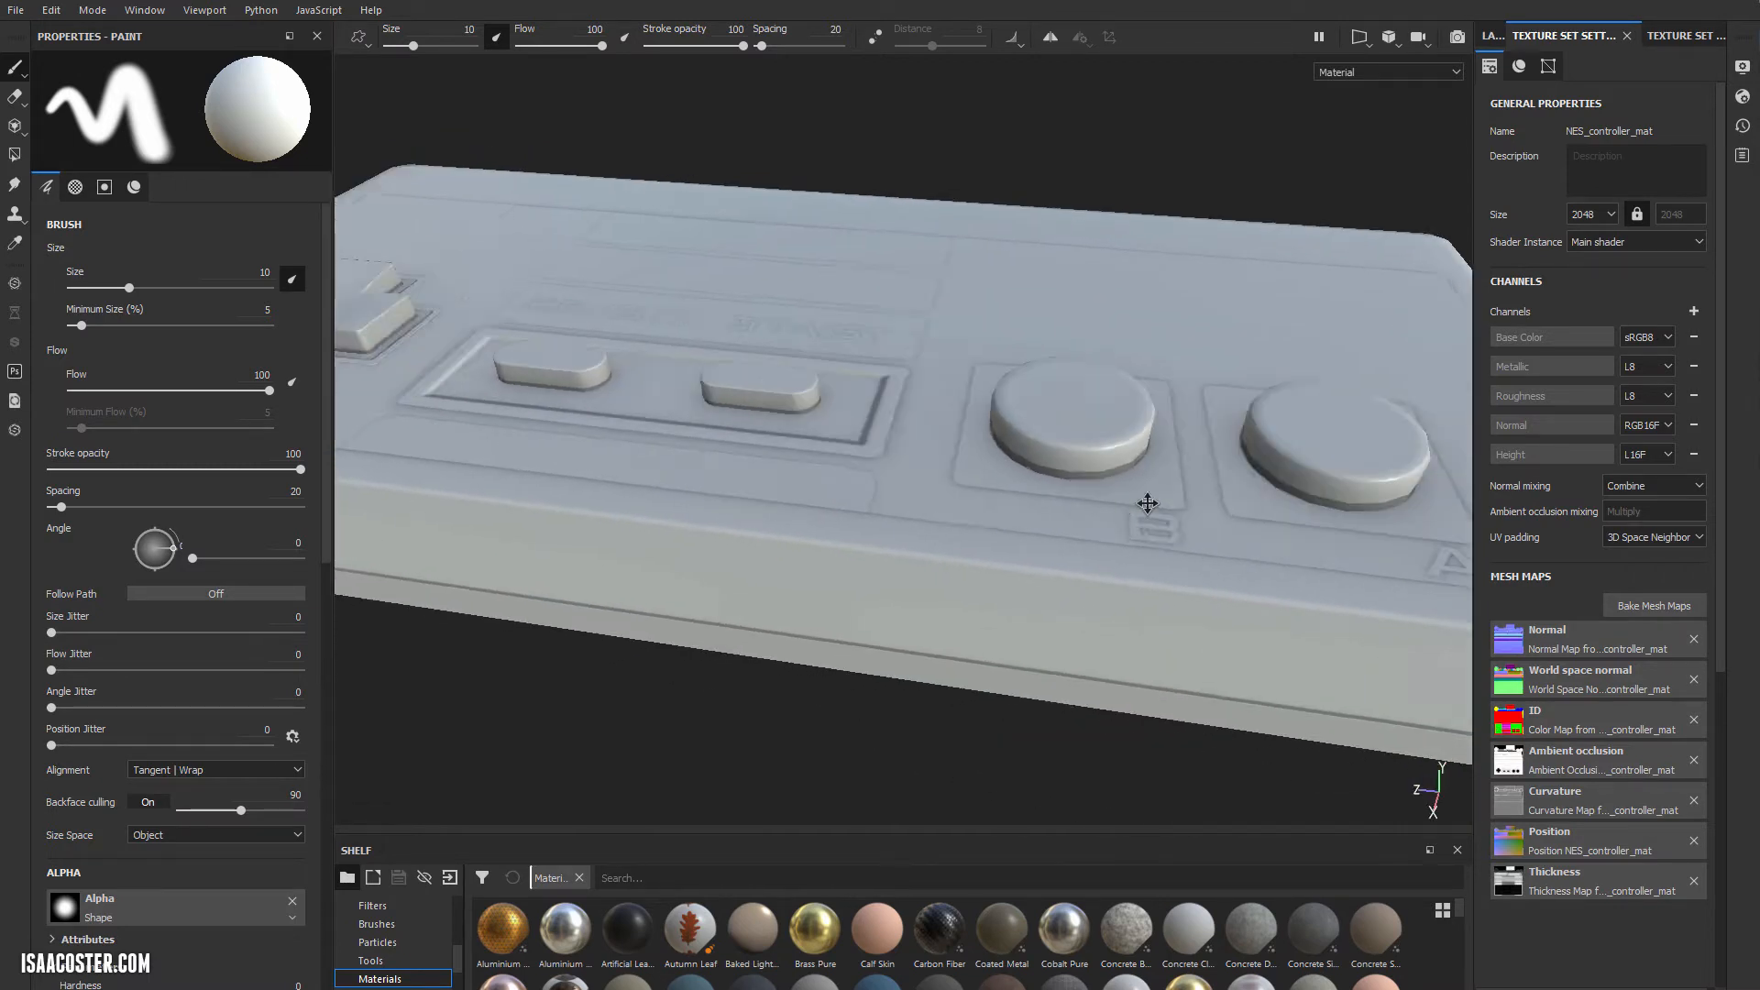
pyautogui.keyDown('alt'); pyautogui.moveTo(660, 451); pyautogui.dragTo(781, 440); pyautogui.keyUp('alt')
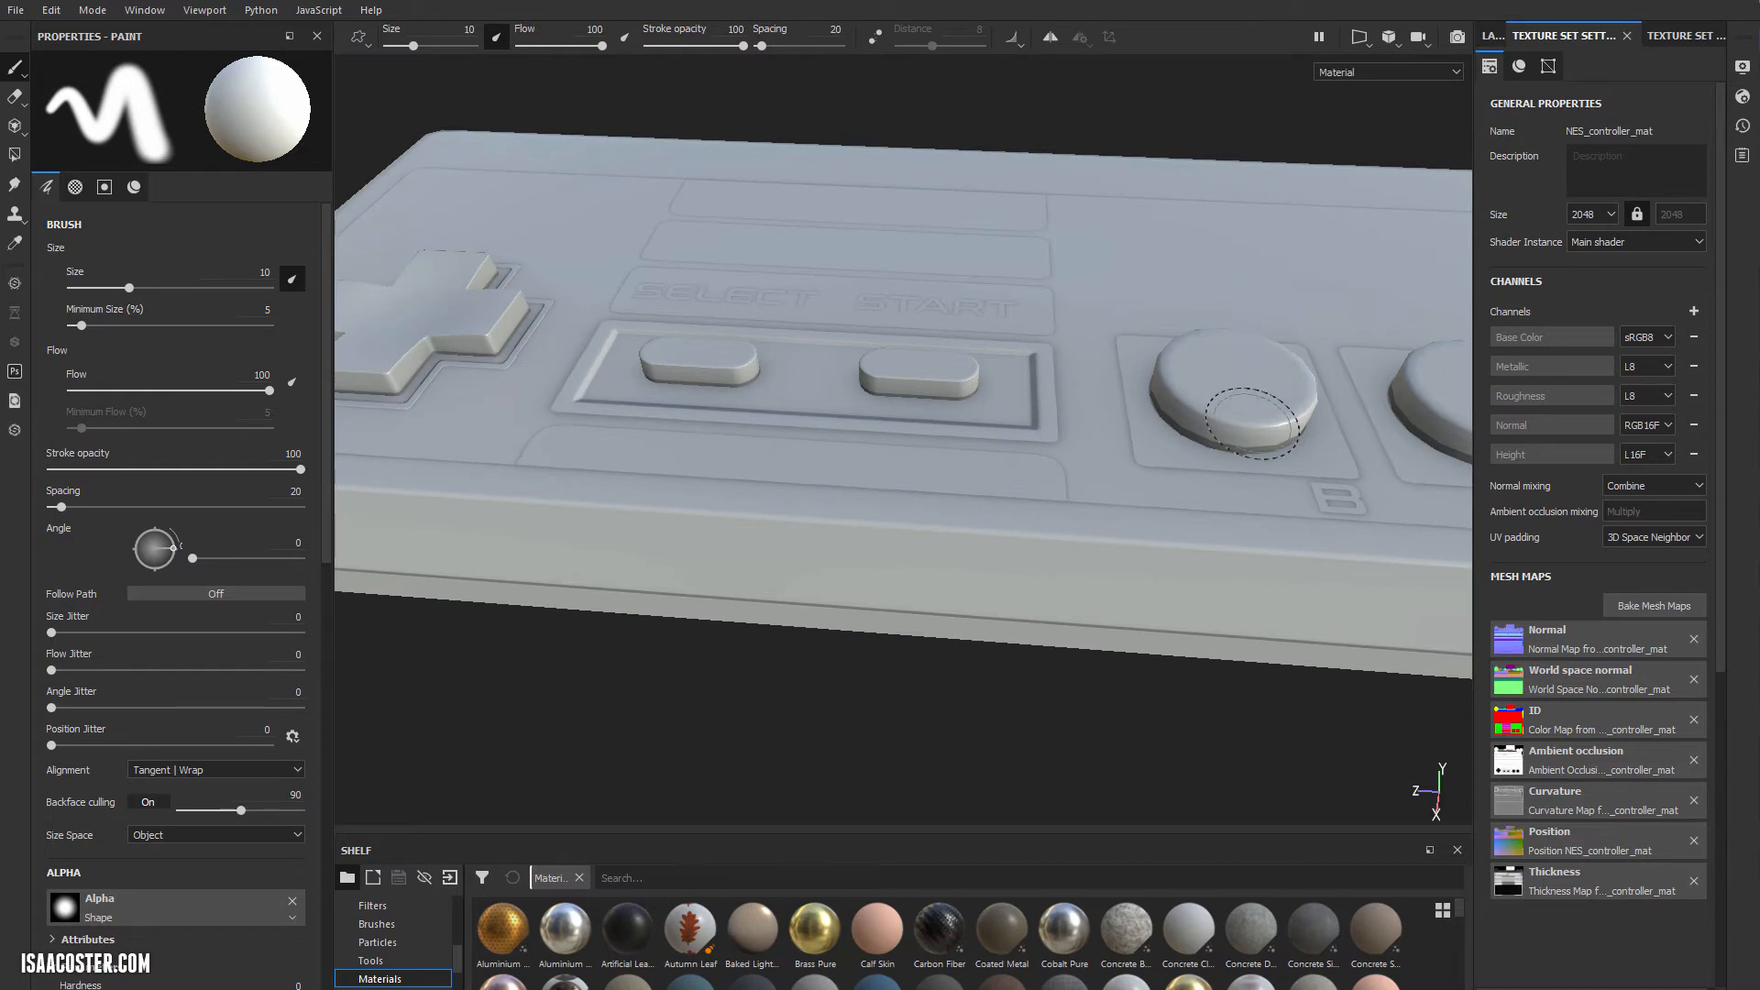
pyautogui.keyDown('alt'); pyautogui.moveTo(1252, 422); pyautogui.dragTo(664, 578); pyautogui.keyUp('alt')
pyautogui.keyDown('shift'); pyautogui.moveTo(664, 578); pyautogui.dragTo(715, 509, button='right'); pyautogui.keyUp('shift')
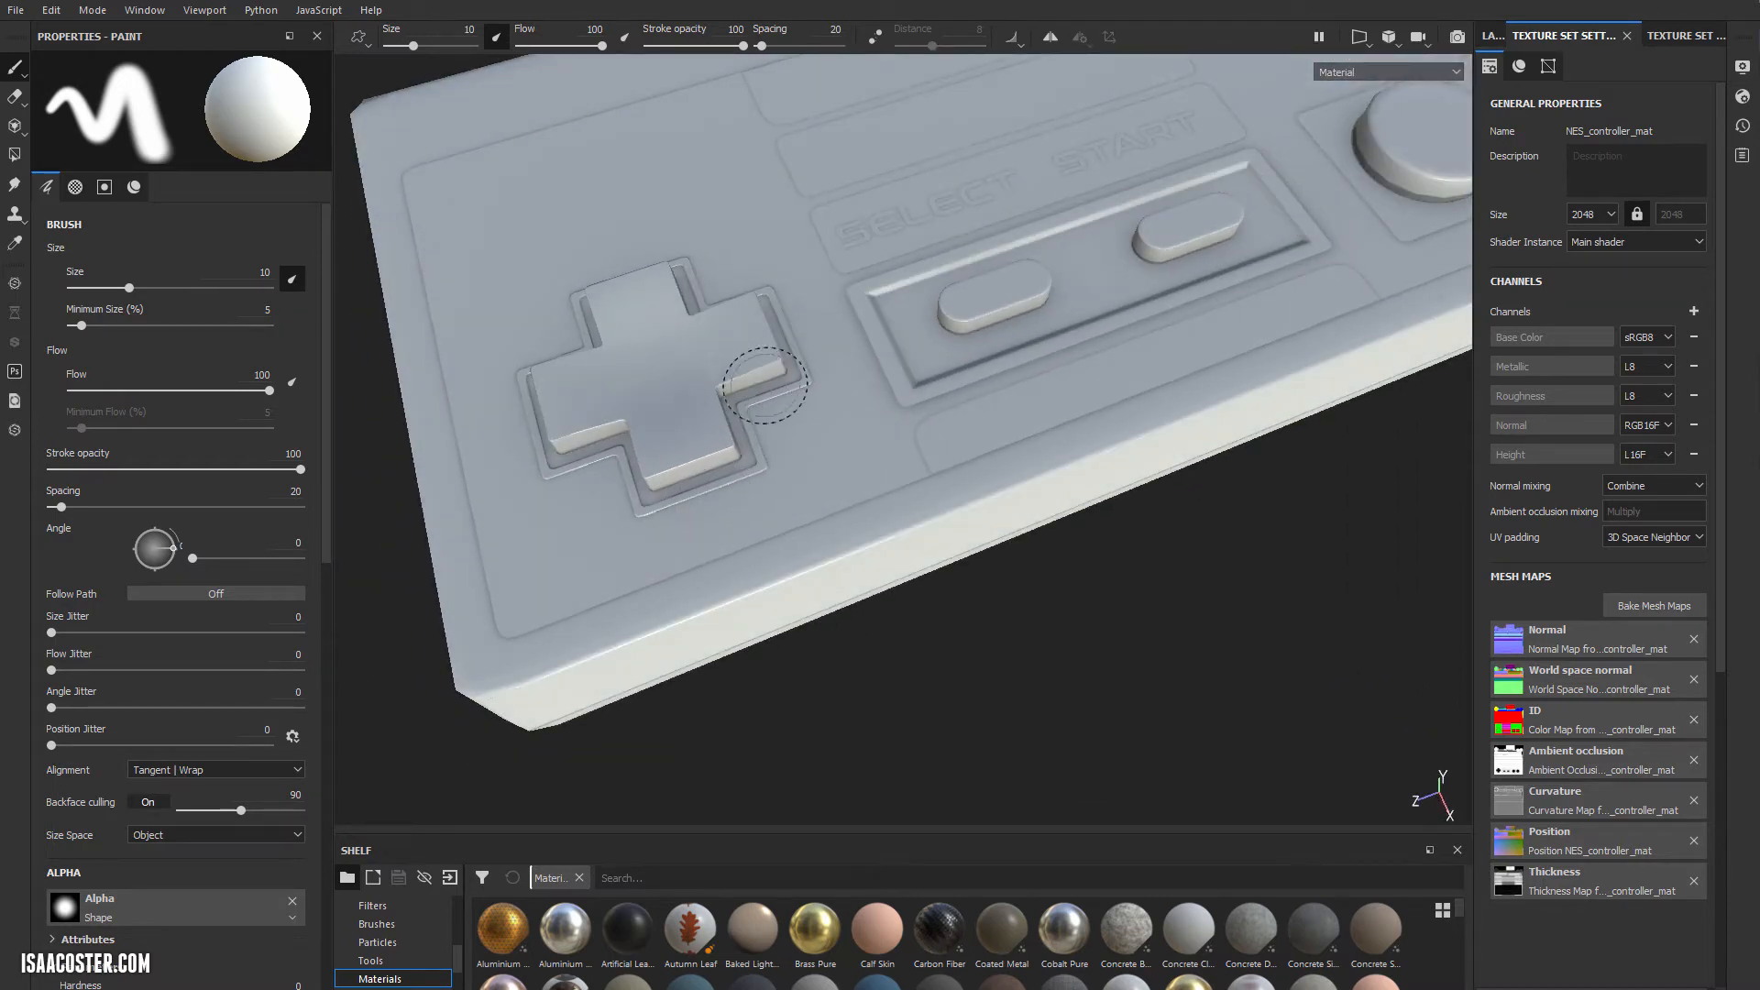
pyautogui.moveTo(764, 385)
pyautogui.keyDown('alt'); pyautogui.mouseDown()
pyautogui.moveTo(770, 432)
pyautogui.moveTo(644, 538)
pyautogui.moveTo(694, 457)
pyautogui.moveTo(754, 444)
pyautogui.moveTo(830, 330)
pyautogui.moveTo(761, 326)
pyautogui.moveTo(884, 372)
pyautogui.moveTo(980, 377)
pyautogui.moveTo(641, 425)
pyautogui.moveTo(565, 412)
pyautogui.moveTo(711, 460)
pyautogui.moveTo(780, 440)
pyautogui.mouseUp(); pyautogui.keyUp('alt')
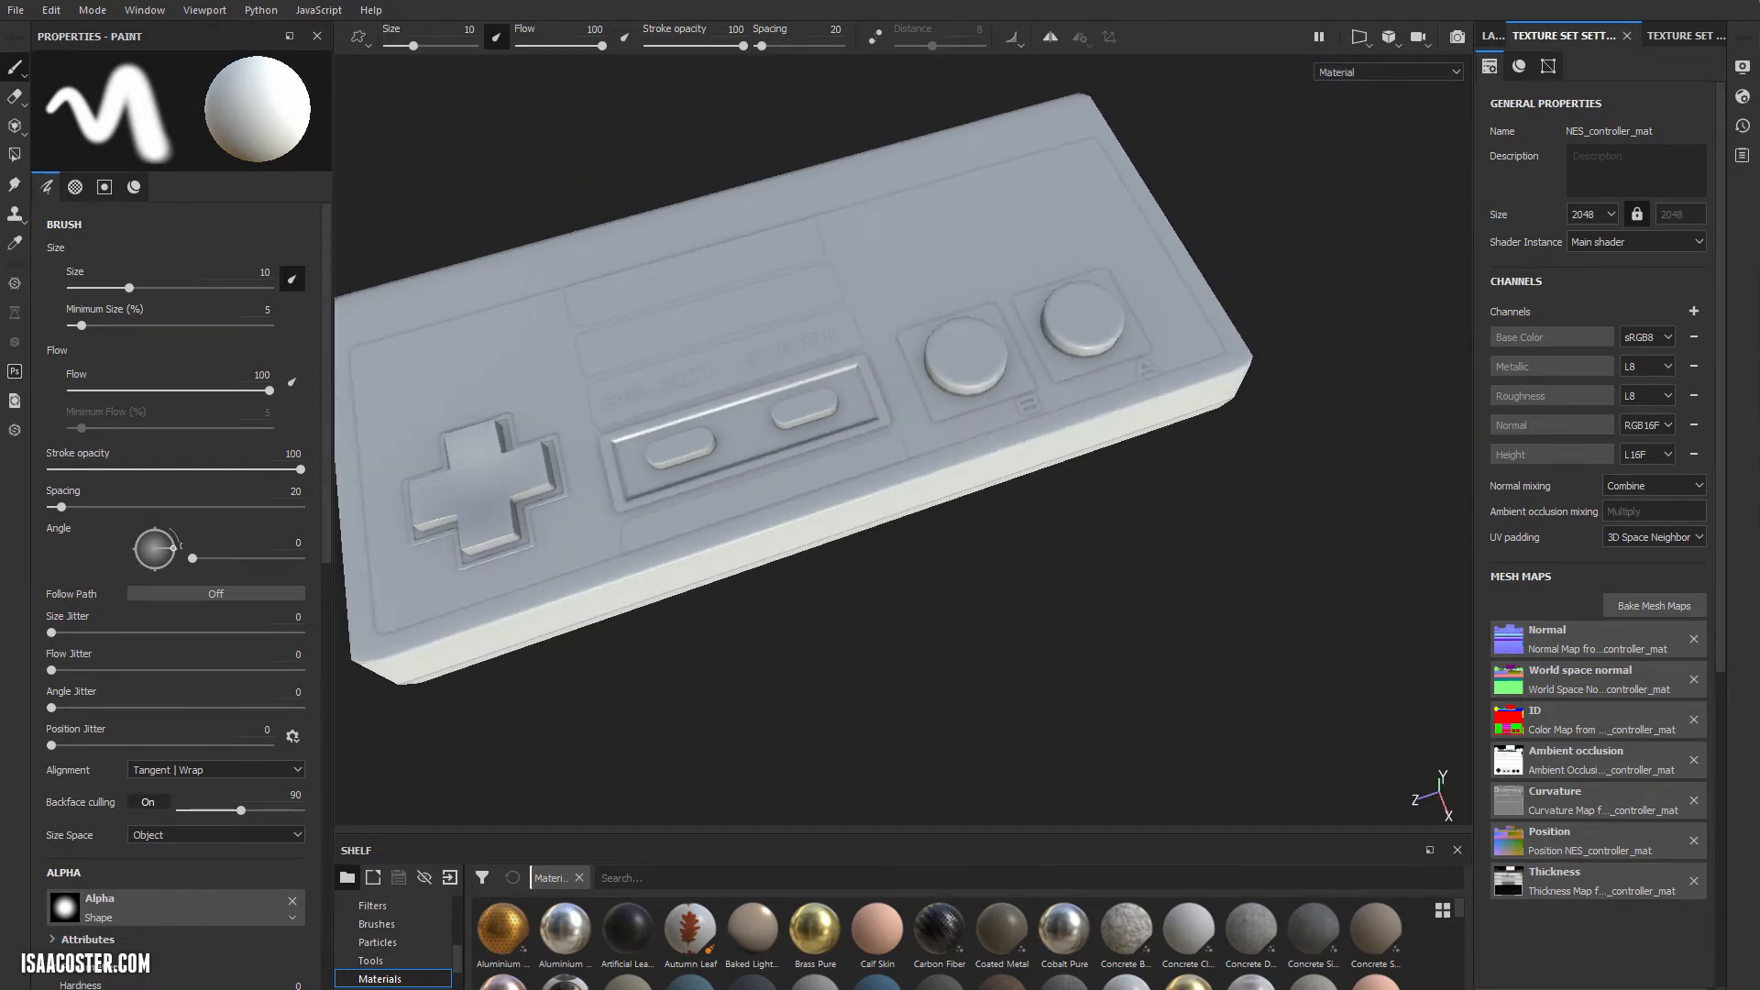
pyautogui.keyDown('alt'); pyautogui.moveTo(697, 392); pyautogui.dragTo(865, 385, button='middle'); pyautogui.keyUp('alt')
pyautogui.keyDown('alt'); pyautogui.moveTo(865, 385); pyautogui.dragTo(876, 404); pyautogui.keyUp('alt')
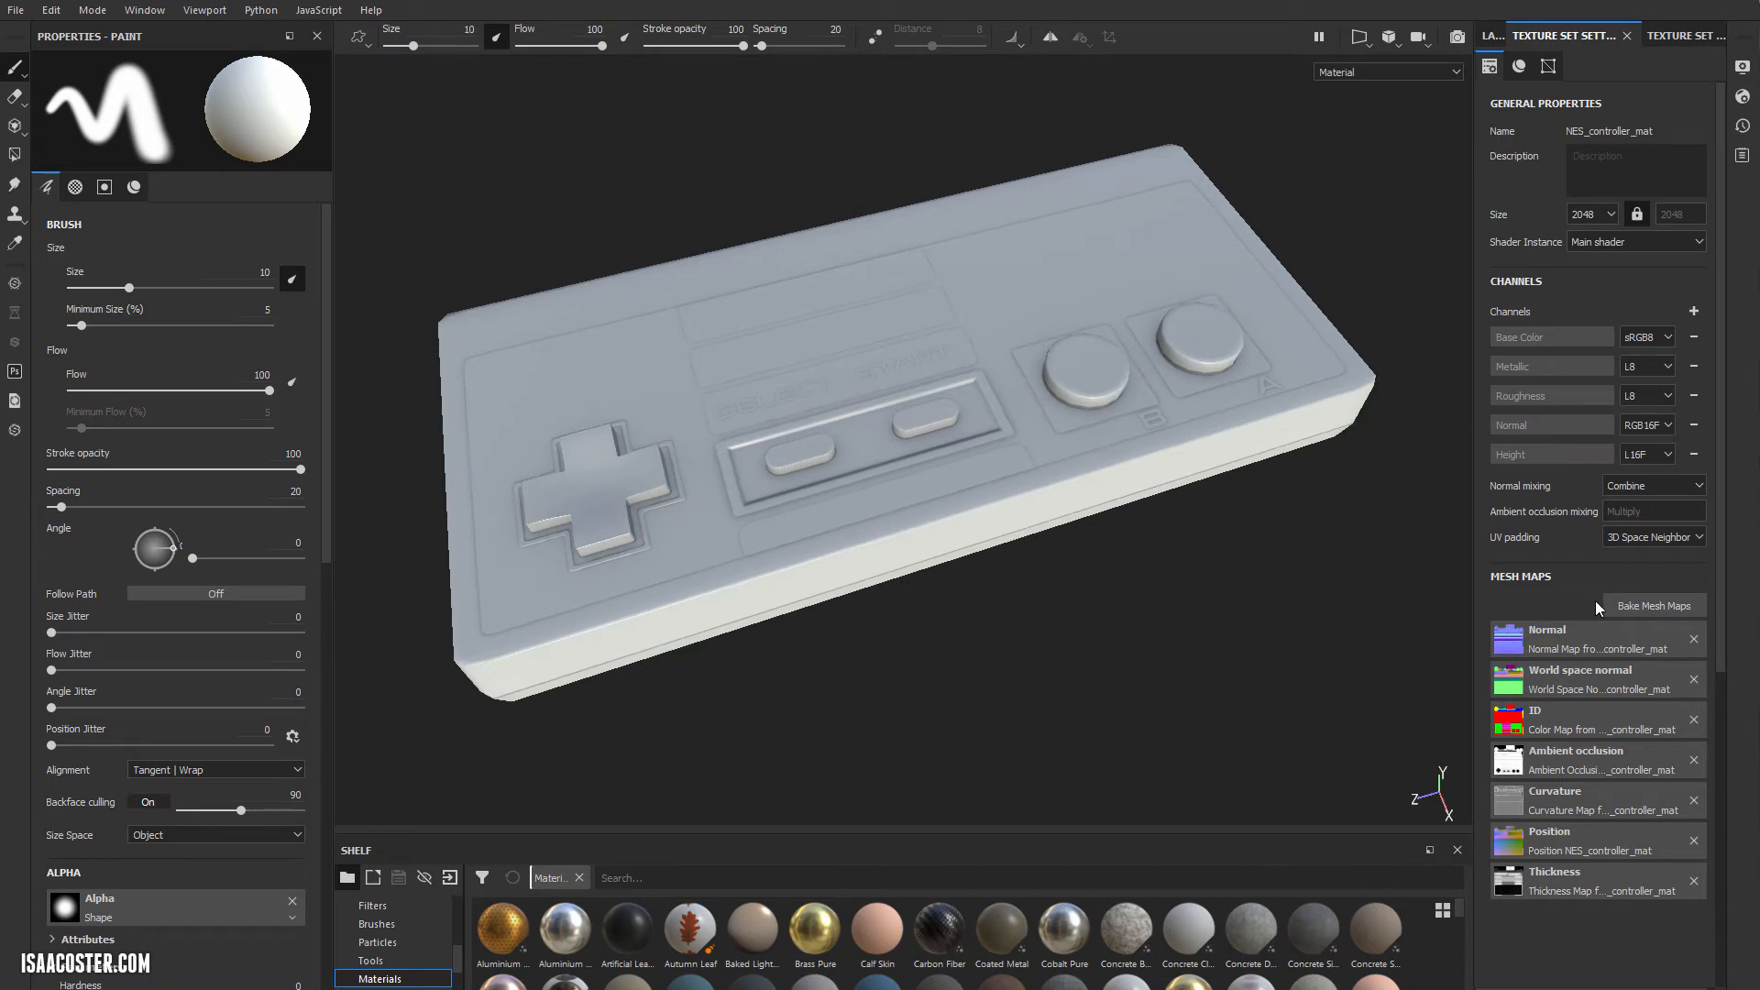
# Set the ambient occlusion baker's self occlusion to Only Same Mesh Name.
pyautogui.click(1636, 606)
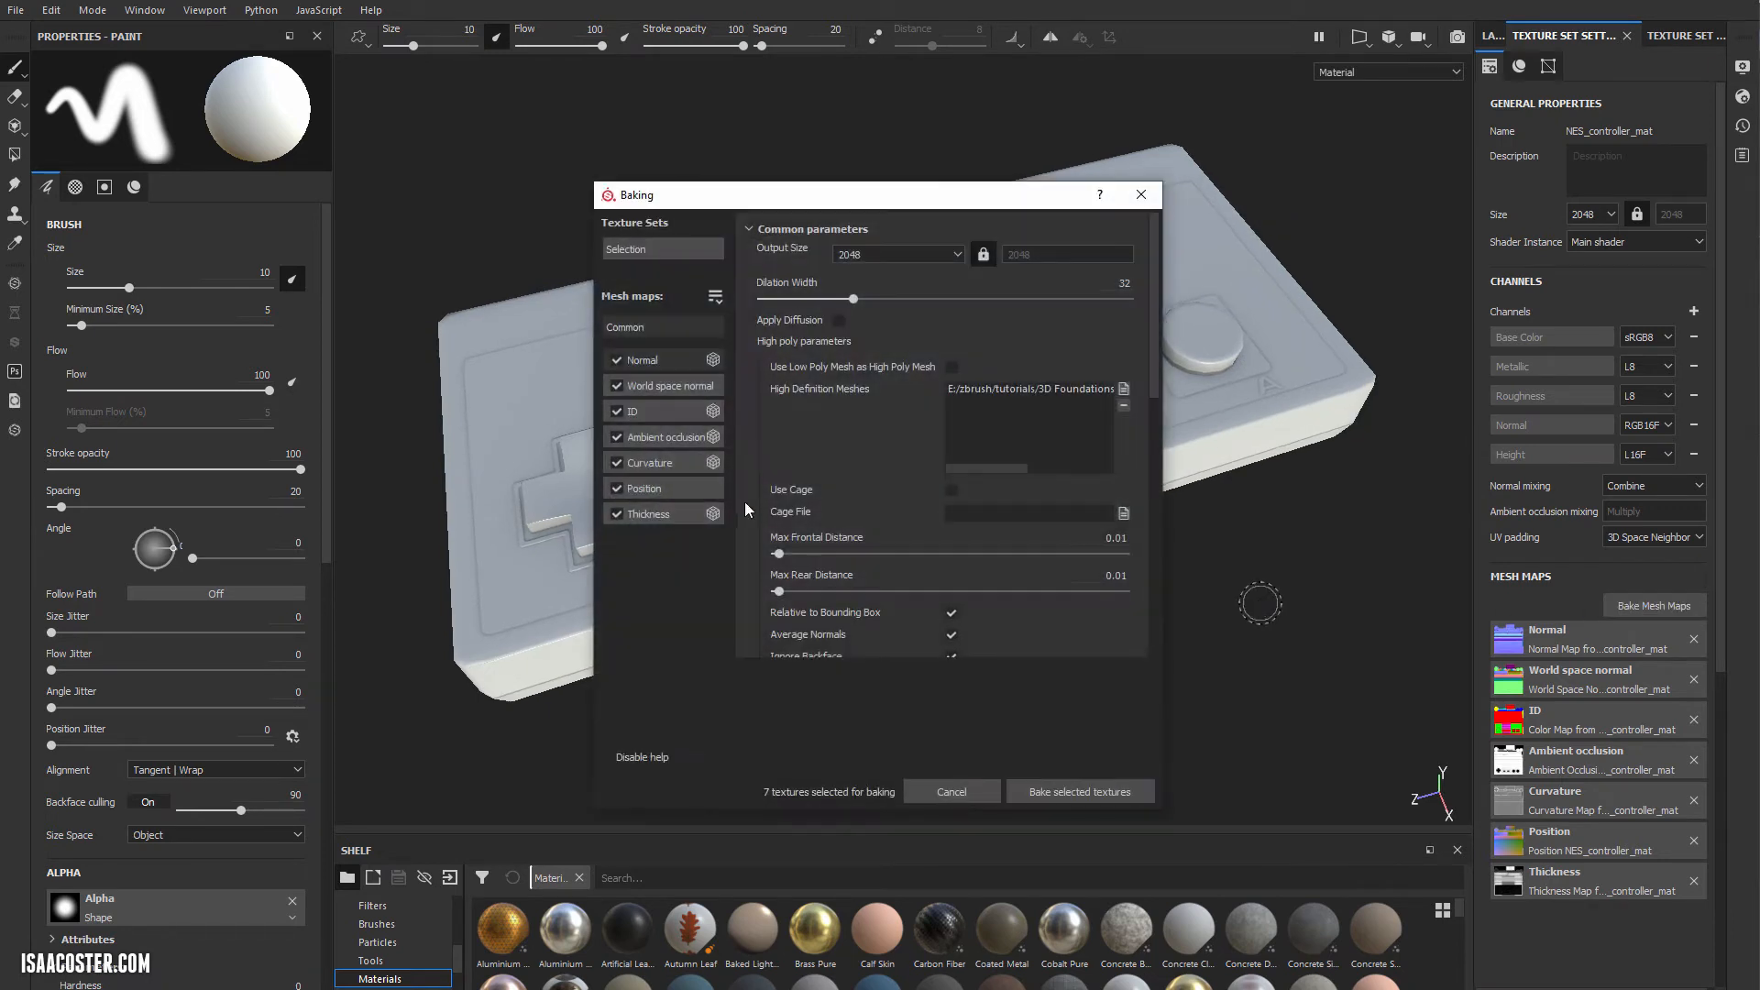
pyautogui.click(652, 438)
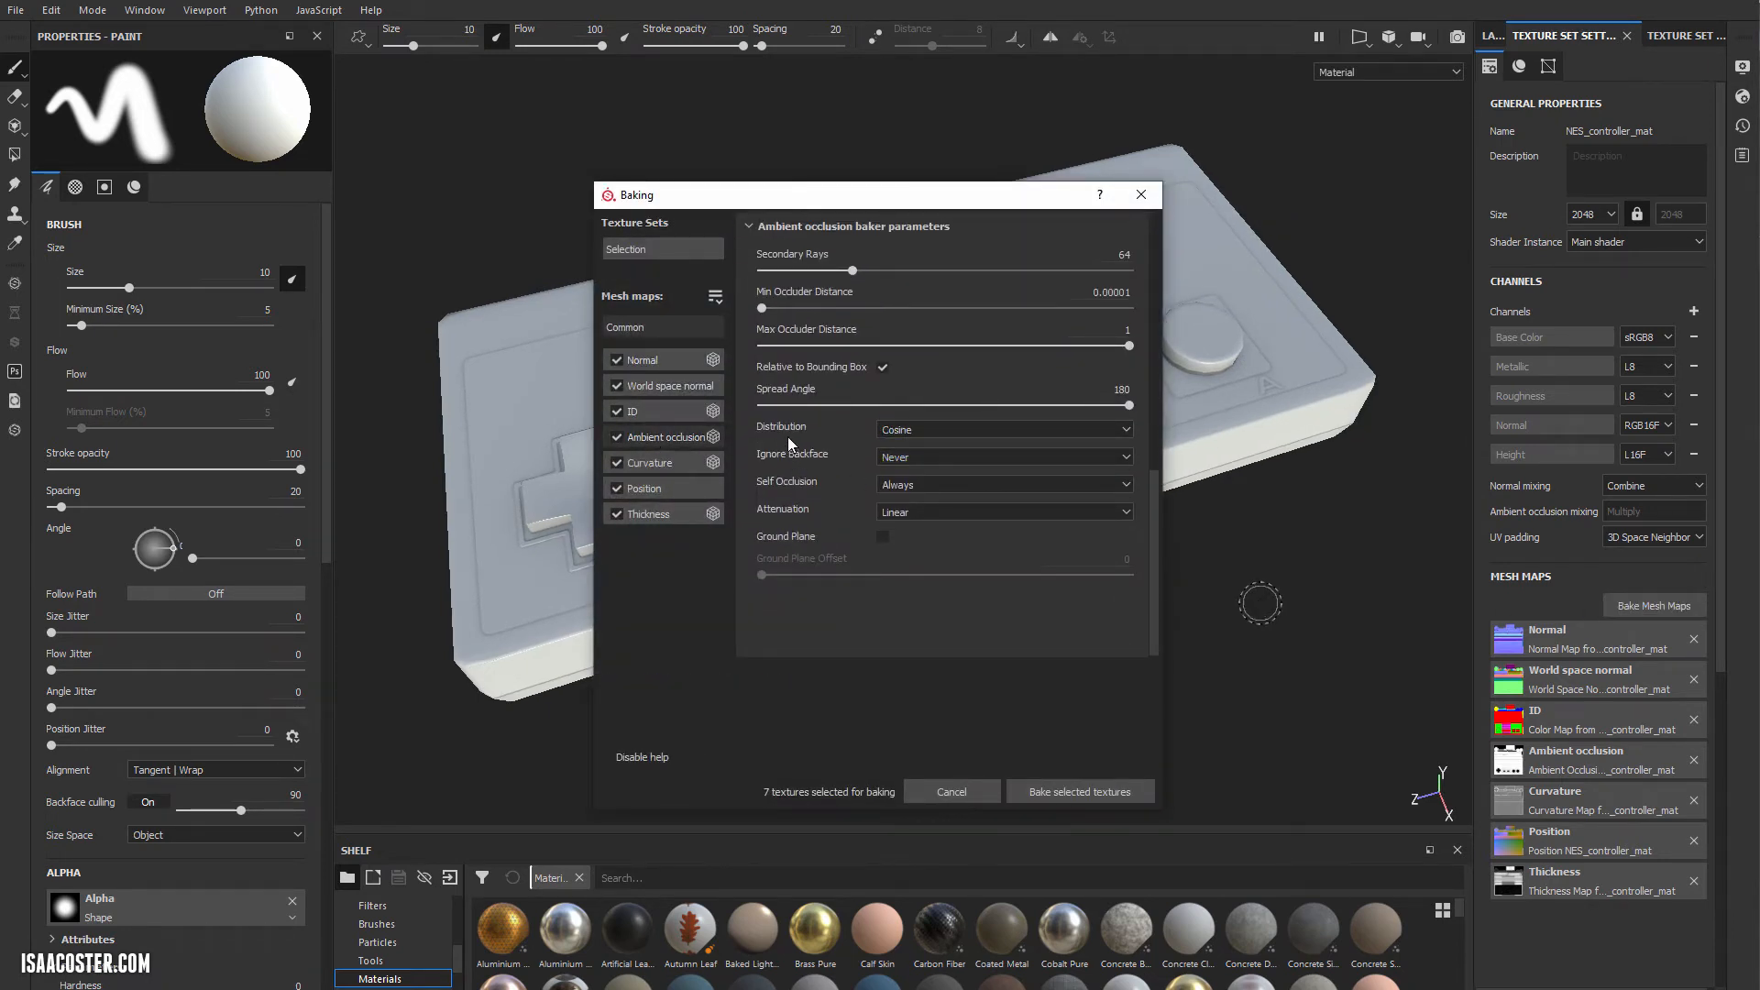
pyautogui.click(906, 482)
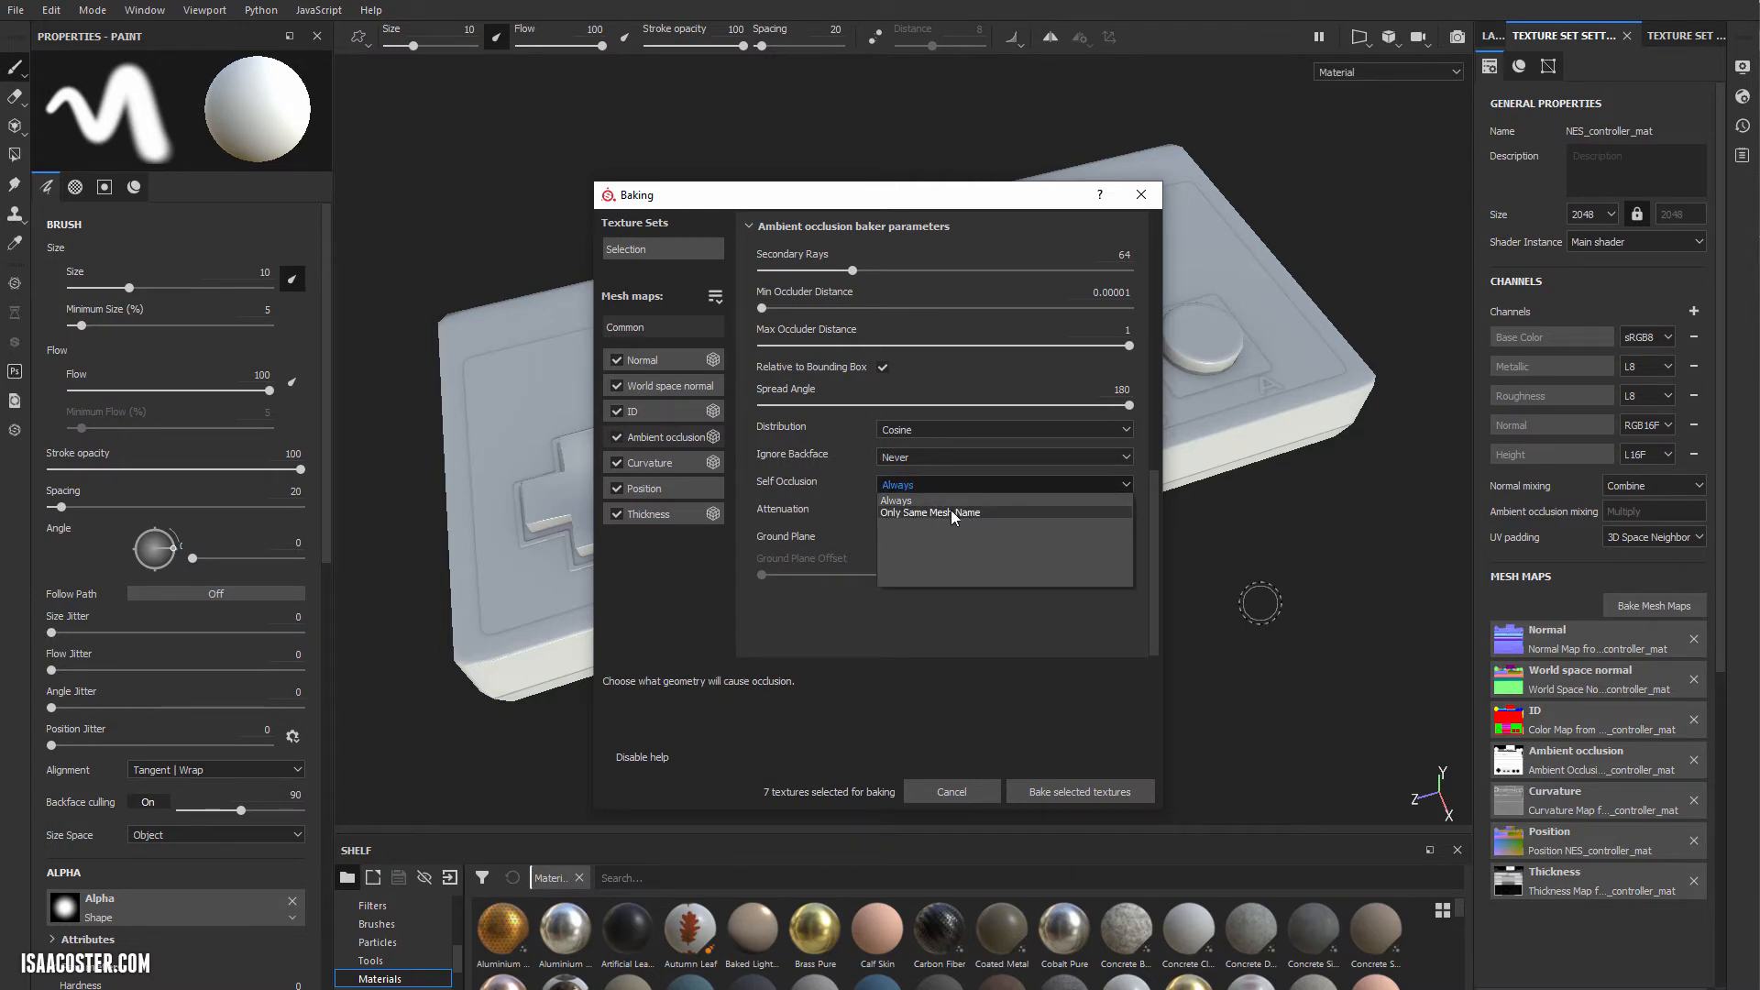
pyautogui.click(950, 512)
pyautogui.moveTo(958, 197); pyautogui.dragTo(1492, 432)
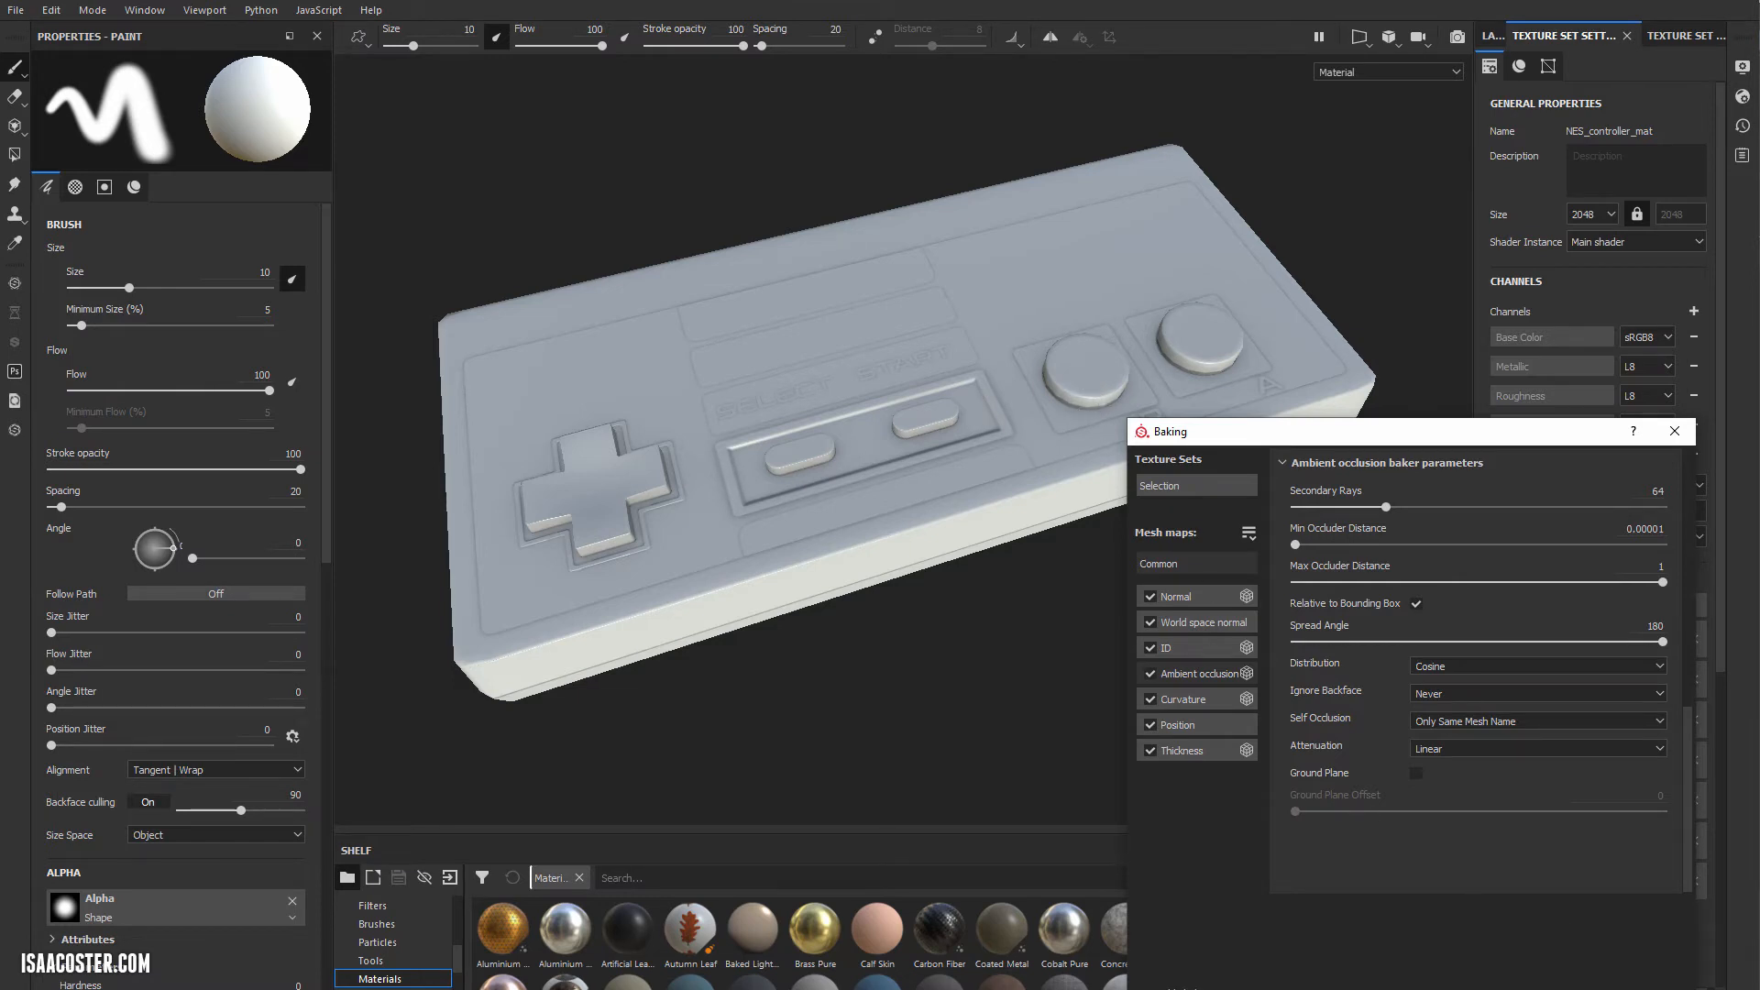
pyautogui.moveTo(1466, 433); pyautogui.dragTo(909, 253)
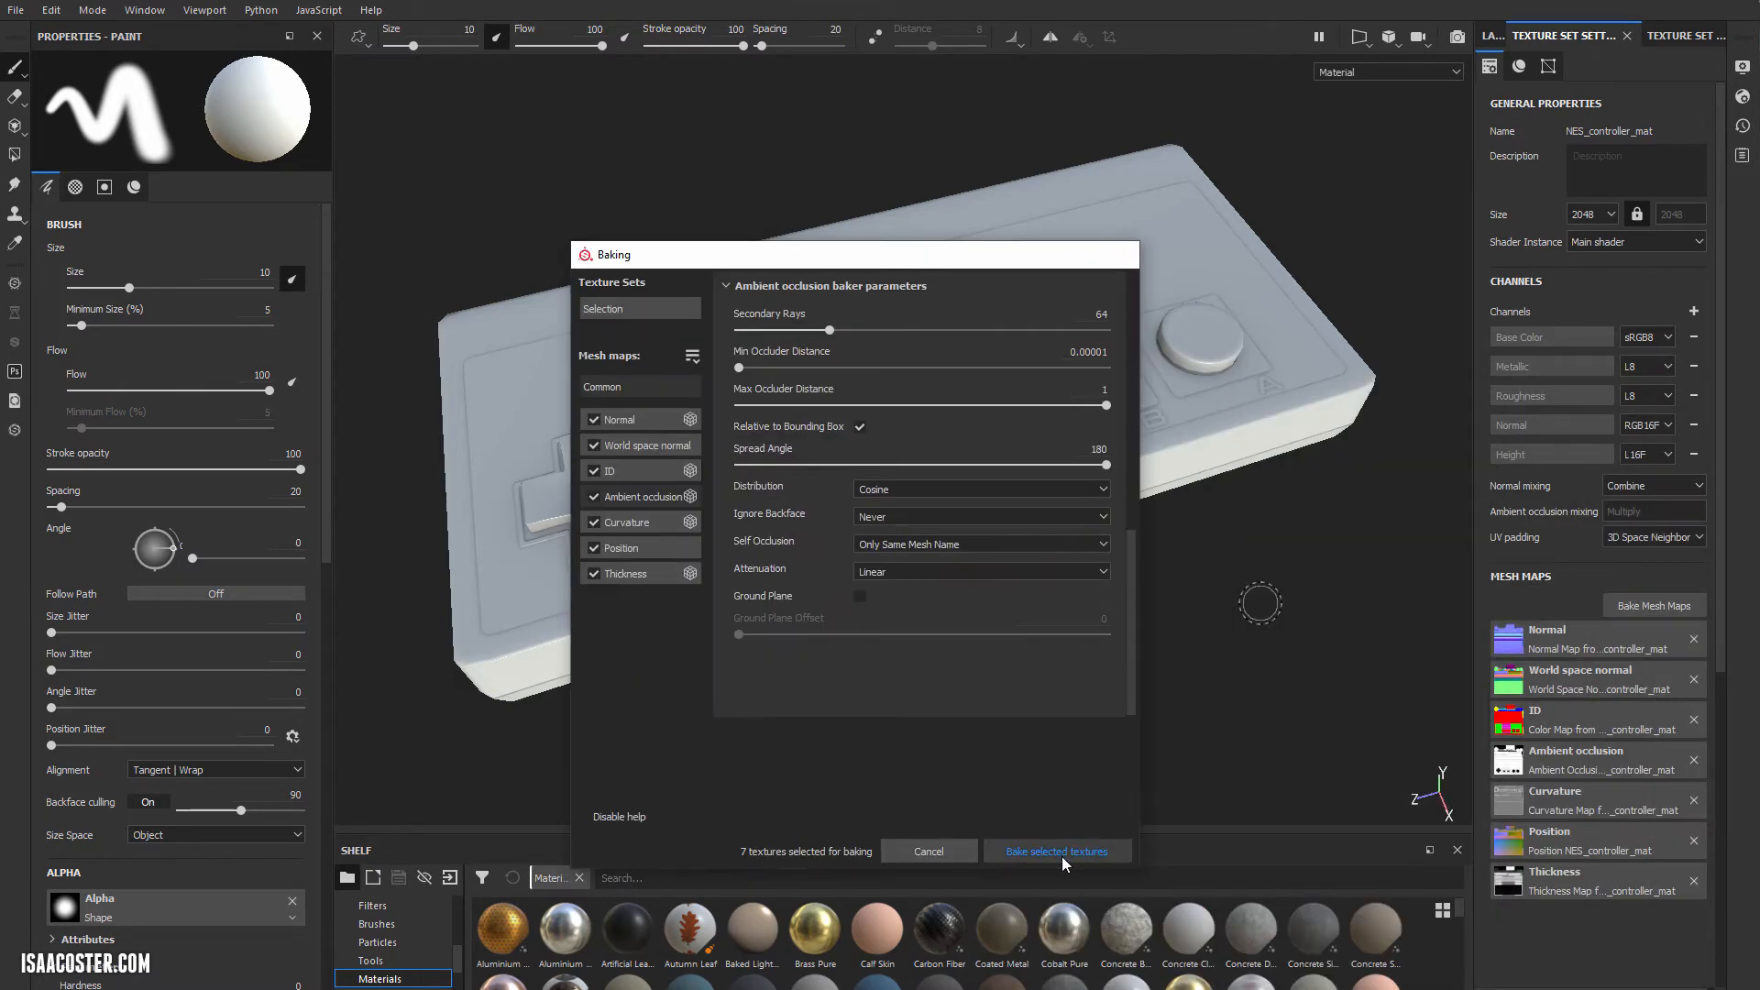
# Rebake all the selected mesh maps, dismiss the baking report and check the shading on the controller.
pyautogui.click(1066, 849)
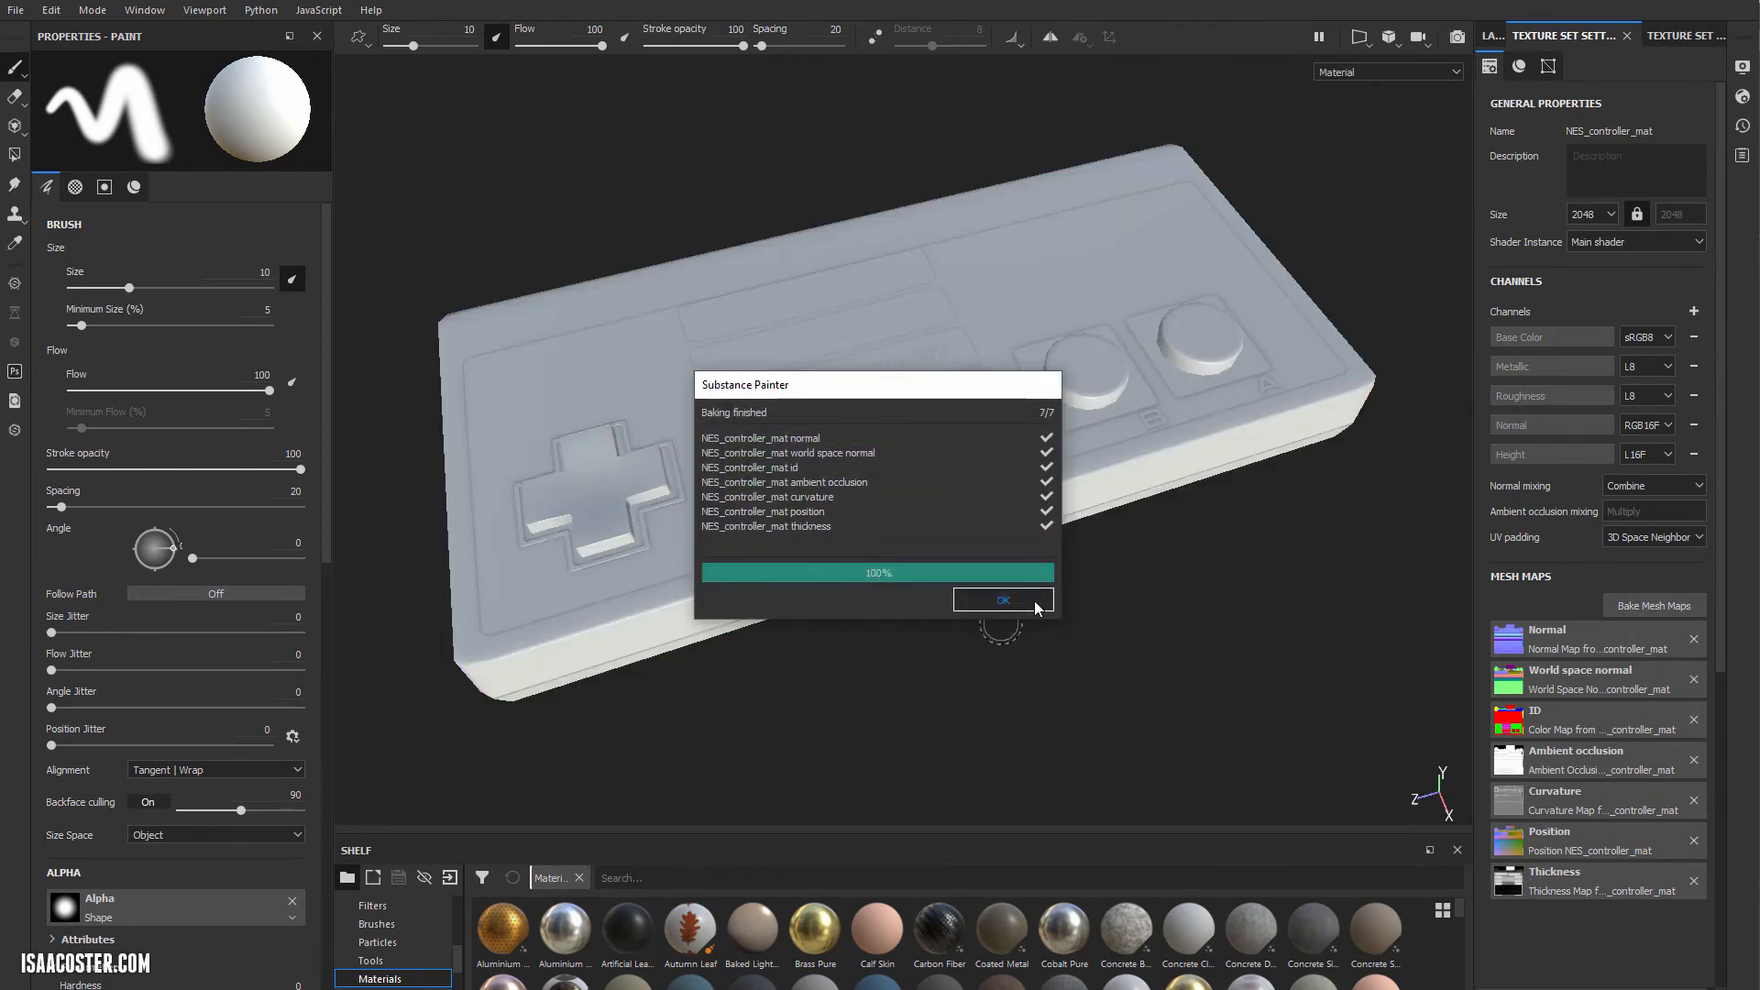
pyautogui.click(1037, 604)
pyautogui.keyDown('alt'); pyautogui.moveTo(1174, 630); pyautogui.dragTo(1162, 613); pyautogui.keyUp('alt')
pyautogui.keyDown('shift'); pyautogui.moveTo(1160, 613); pyautogui.dragTo(1028, 628, button='right'); pyautogui.keyUp('shift')
pyautogui.moveTo(1030, 621)
pyautogui.keyDown('alt'); pyautogui.mouseDown()
pyautogui.moveTo(959, 644)
pyautogui.moveTo(711, 572)
pyautogui.moveTo(917, 633)
pyautogui.moveTo(1096, 597)
pyautogui.moveTo(999, 632)
pyautogui.moveTo(856, 656)
pyautogui.moveTo(1284, 413)
pyautogui.moveTo(994, 597)
pyautogui.mouseUp(); pyautogui.keyUp('alt')
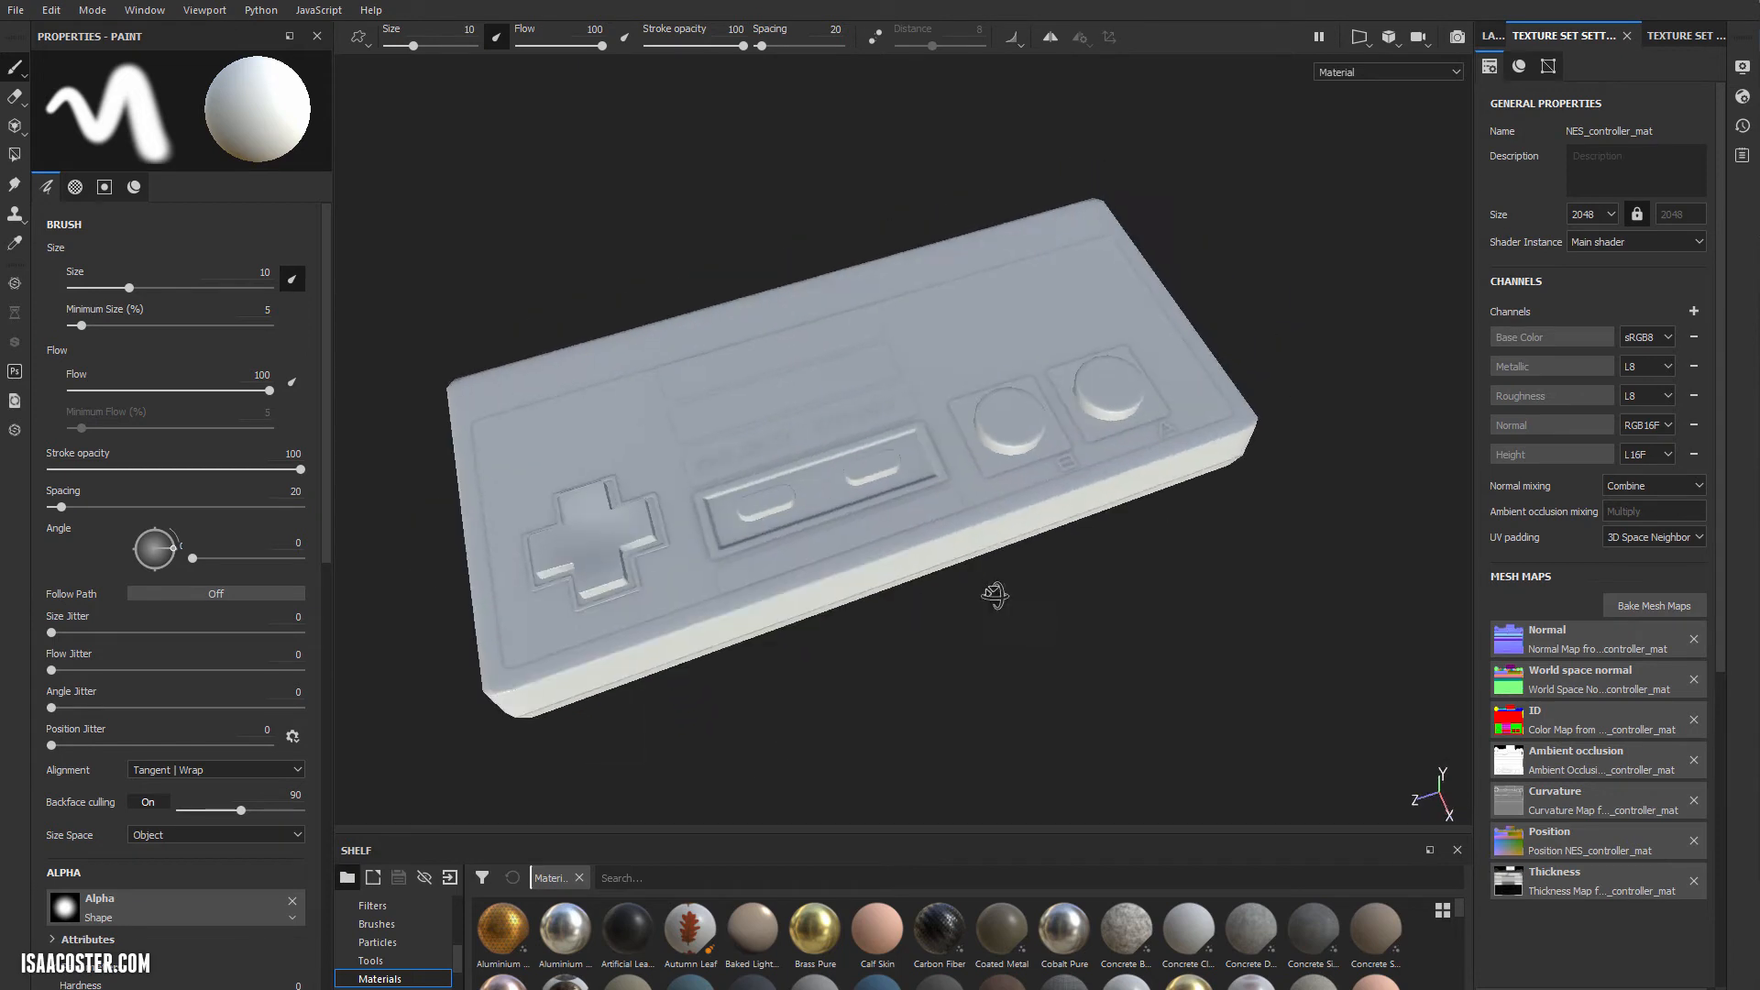
# Show the texture set list and widen its docking area so the neighbouring titles fit.
pyautogui.click(1683, 36)
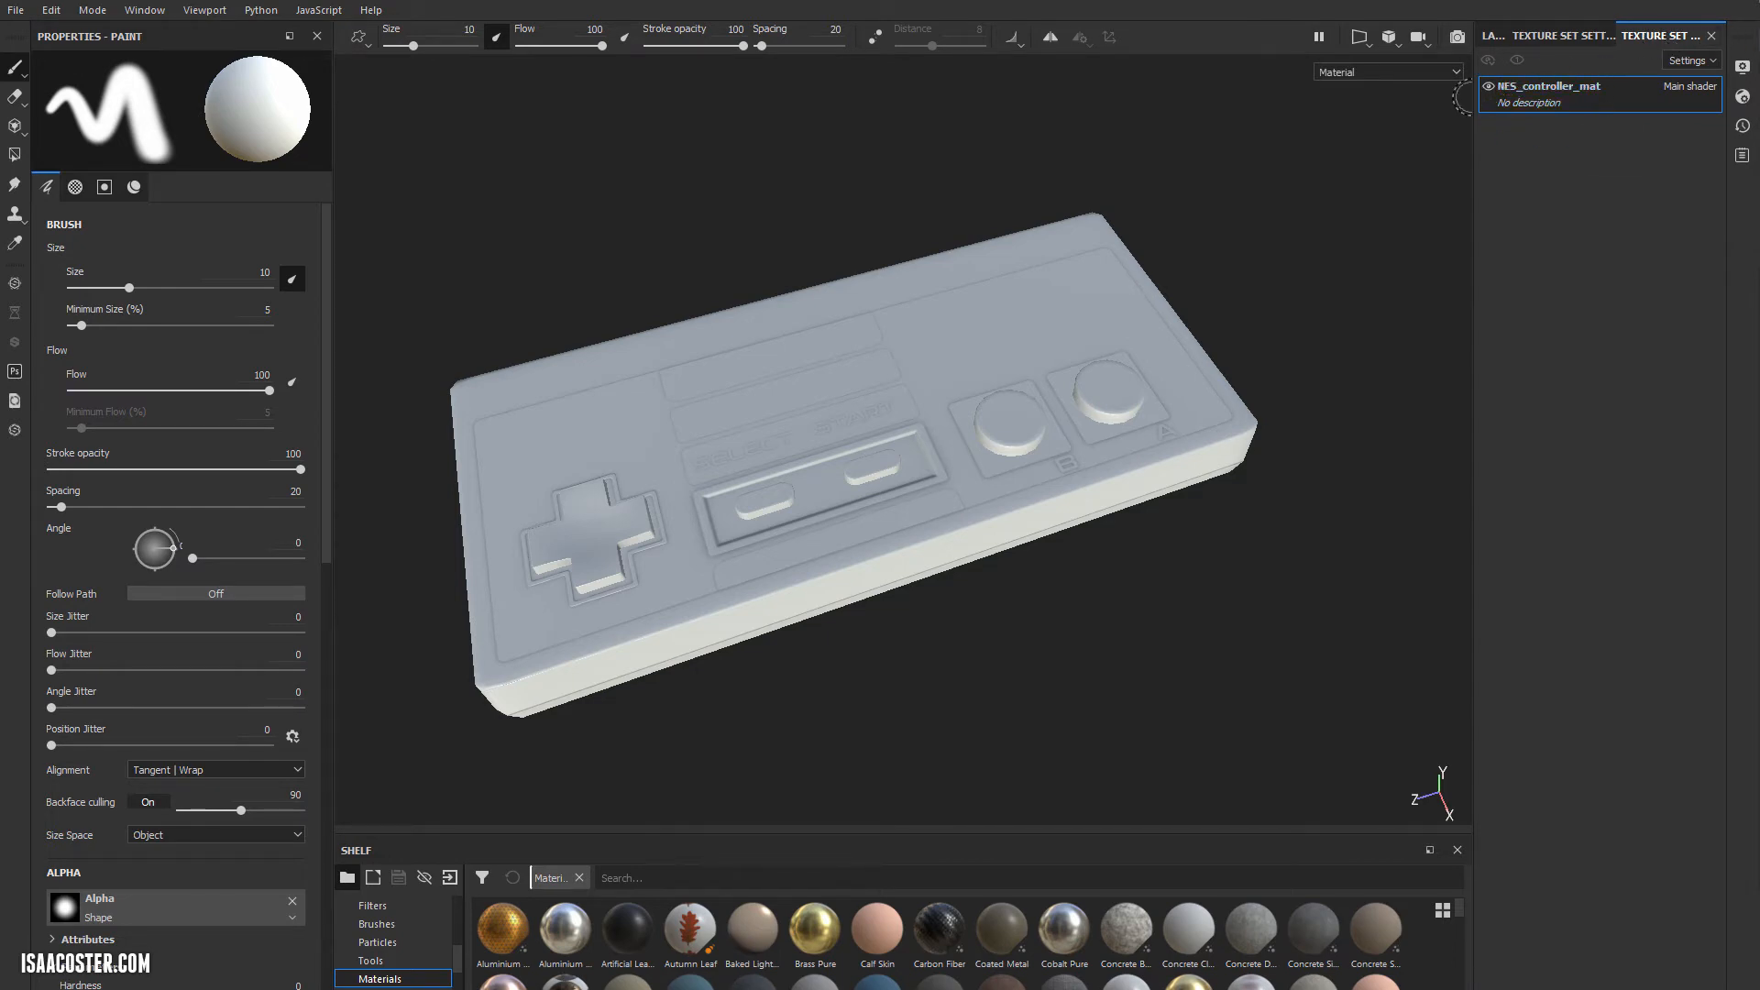
pyautogui.moveTo(1474, 166); pyautogui.dragTo(1405, 171)
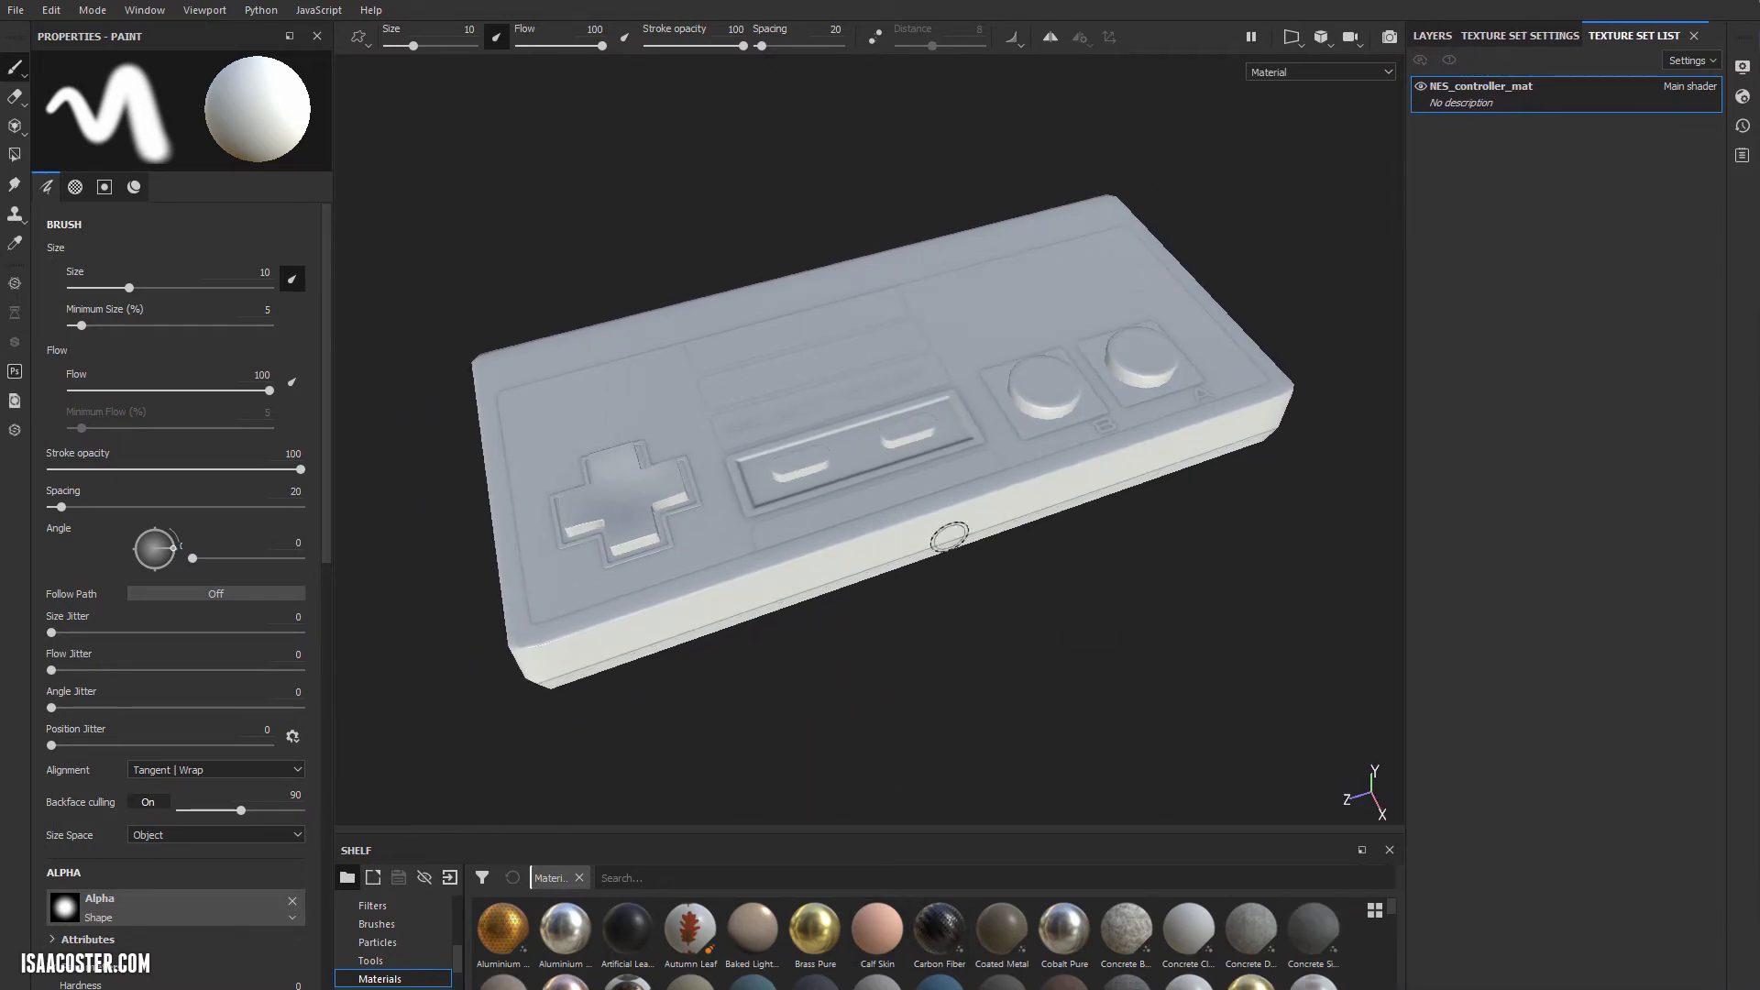
pyautogui.moveTo(892, 608)
pyautogui.keyDown('alt'); pyautogui.mouseDown()
pyautogui.moveTo(749, 639)
pyautogui.moveTo(801, 676)
pyautogui.moveTo(814, 746)
pyautogui.moveTo(927, 608)
pyautogui.moveTo(882, 617)
pyautogui.mouseUp(); pyautogui.keyUp('alt')
pyautogui.keyDown('alt'); pyautogui.moveTo(1178, 352); pyautogui.dragTo(1222, 381); pyautogui.keyUp('alt')
pyautogui.keyDown('alt'); pyautogui.moveTo(1222, 381); pyautogui.dragTo(1222, 357, button='middle'); pyautogui.keyUp('alt')
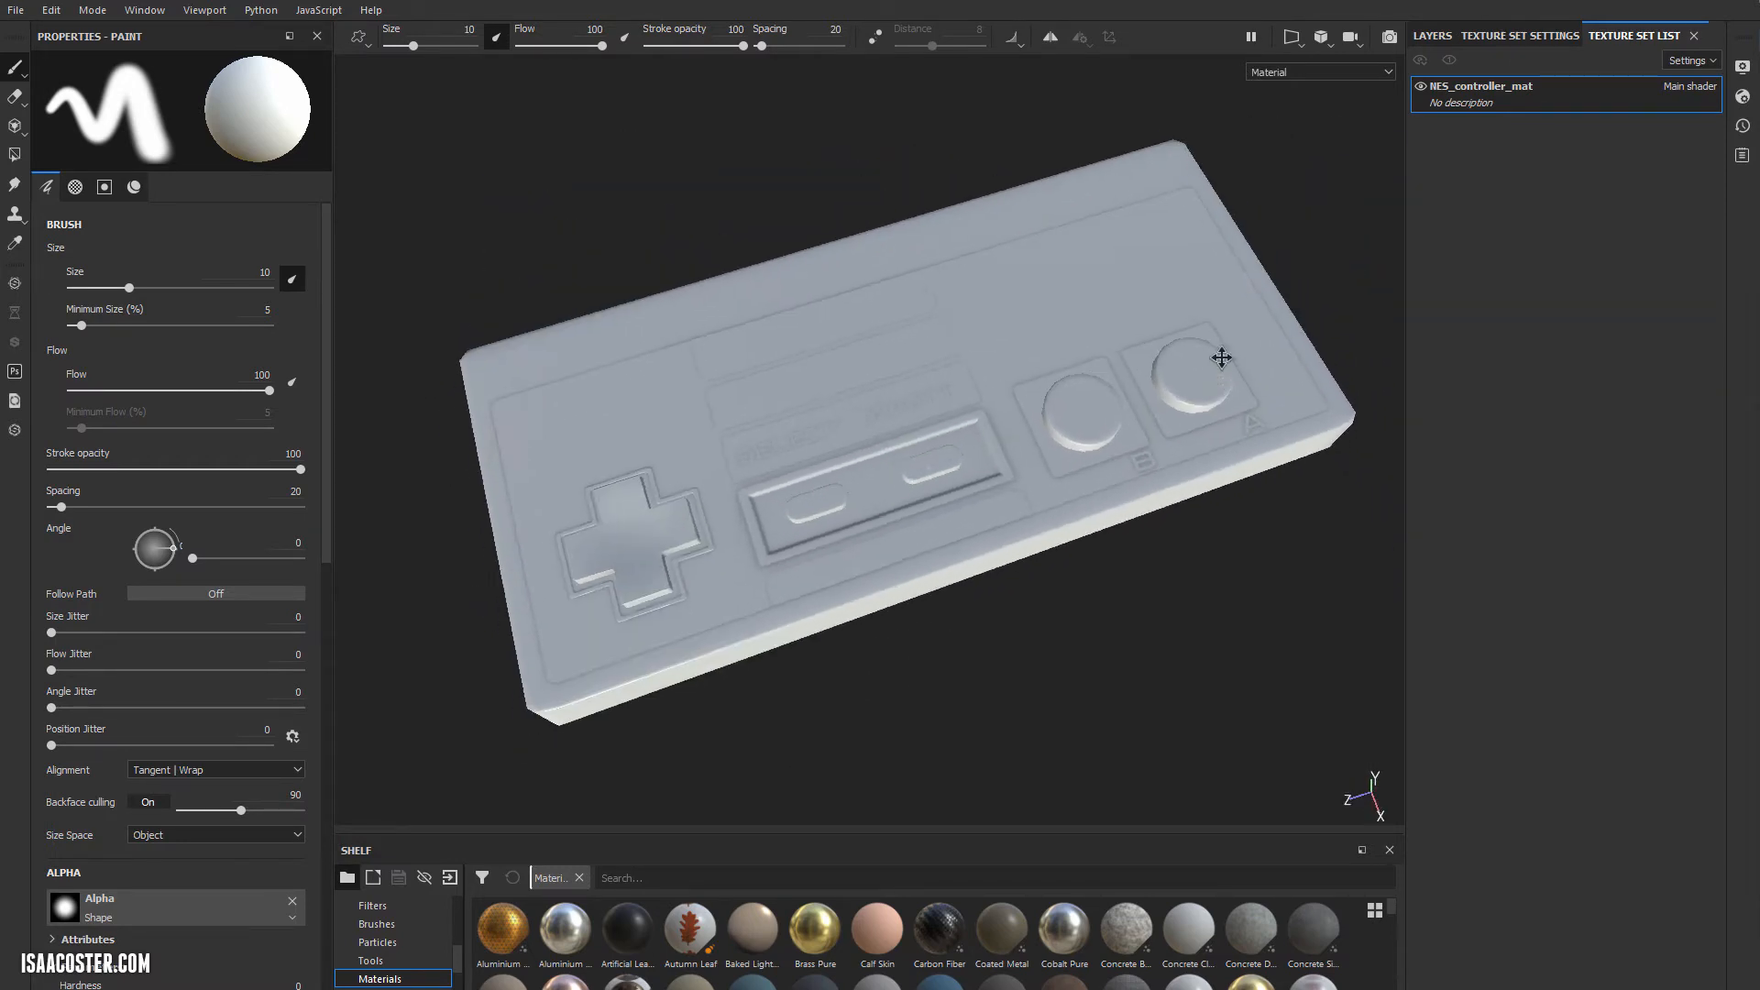
pyautogui.moveTo(1222, 357)
pyautogui.keyDown('alt'); pyautogui.mouseDown()
pyautogui.moveTo(1233, 287)
pyautogui.moveTo(1110, 297)
pyautogui.mouseUp(); pyautogui.keyUp('alt')
pyautogui.scroll(1, 1208, 240)
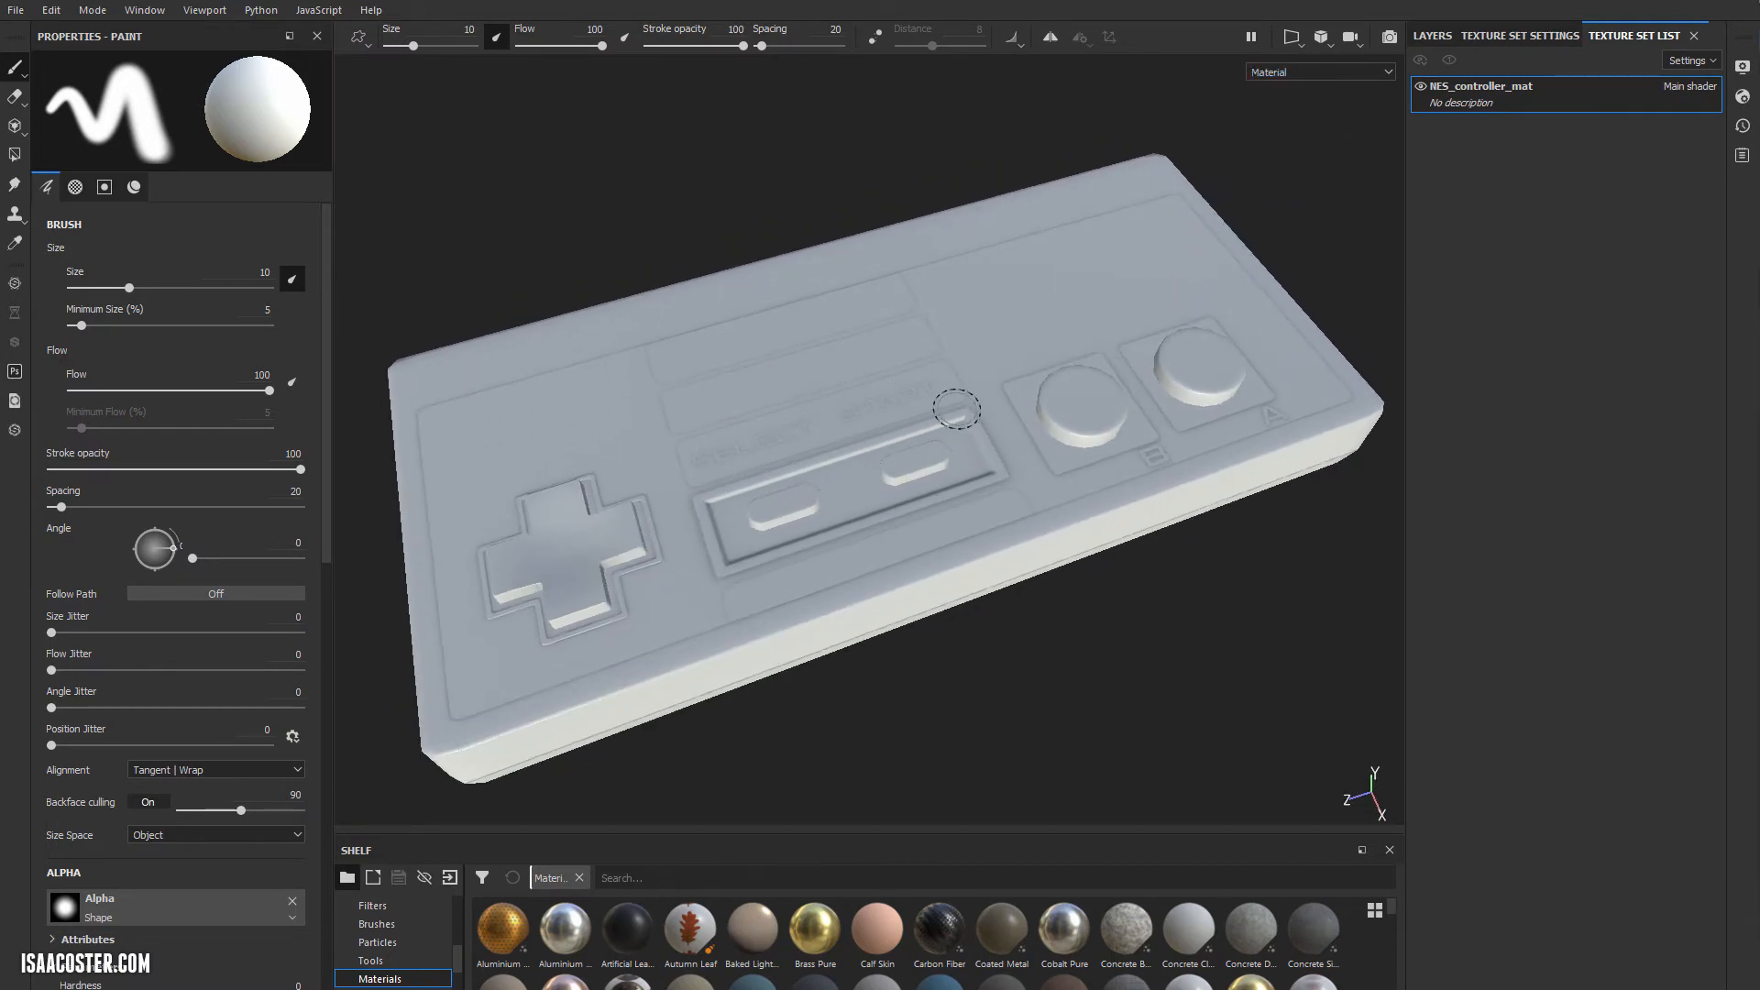
# Display the baked ID mesh map on the controller, examine its color regions, and return to the material view.
pyautogui.click(1320, 72)
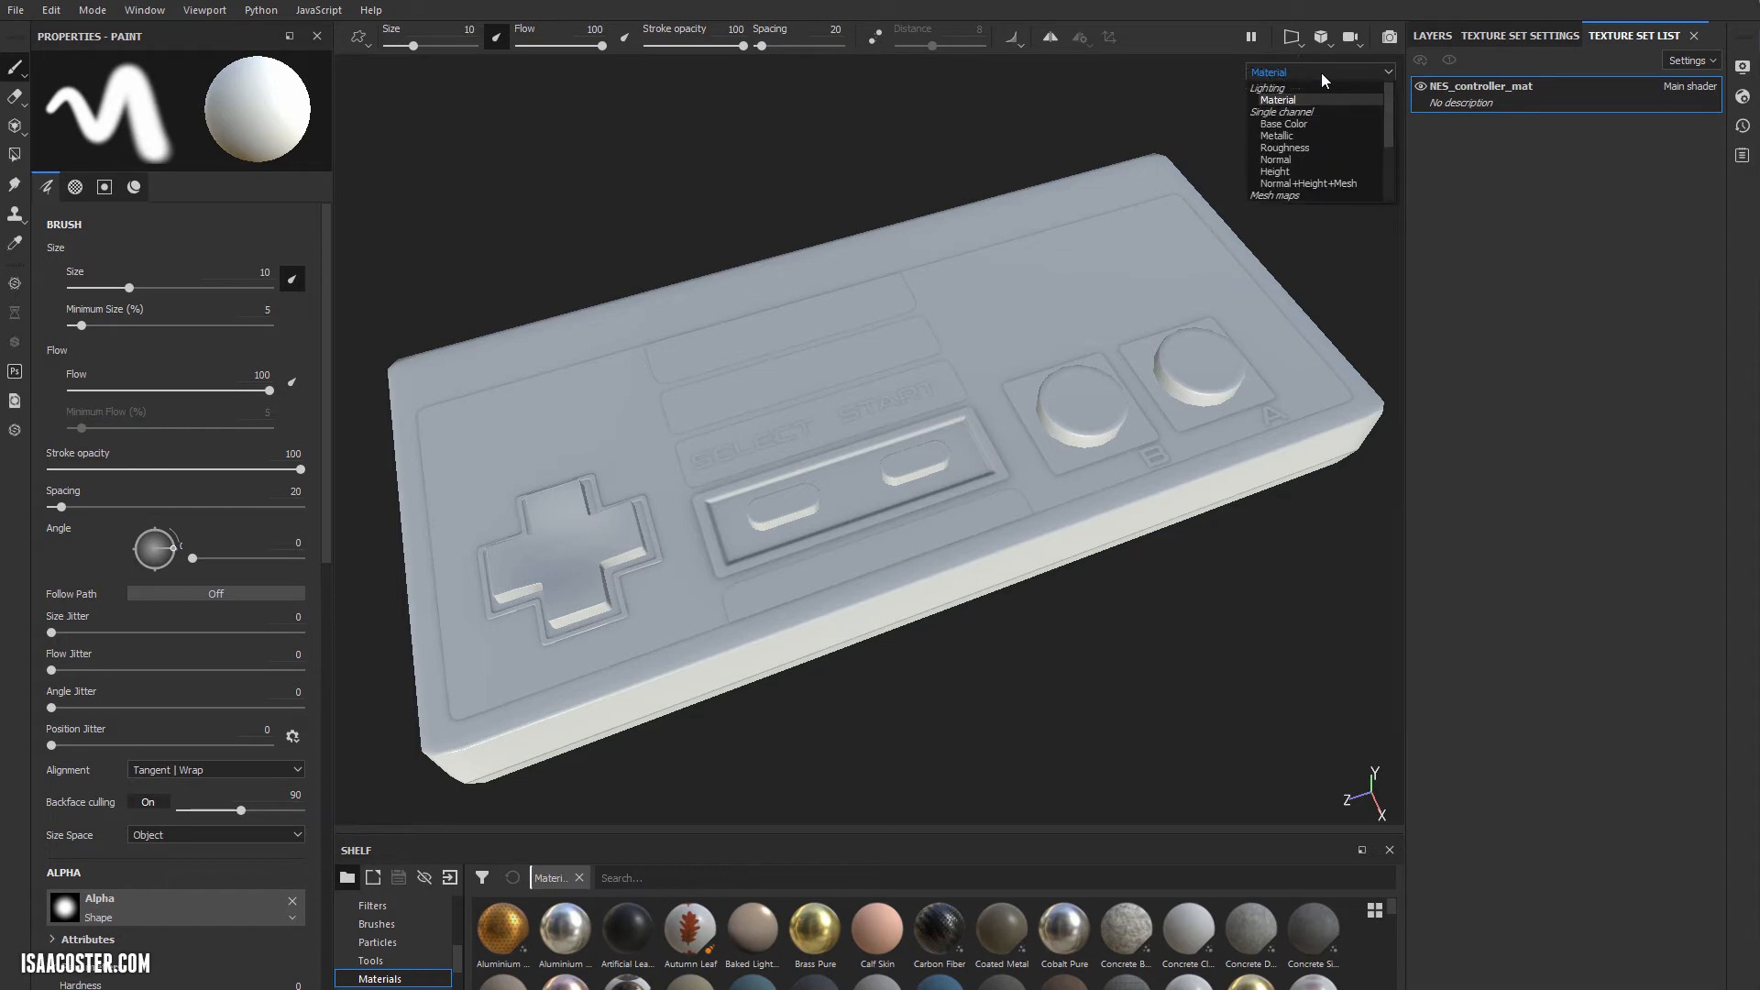
pyautogui.scroll(-1, 1273, 161)
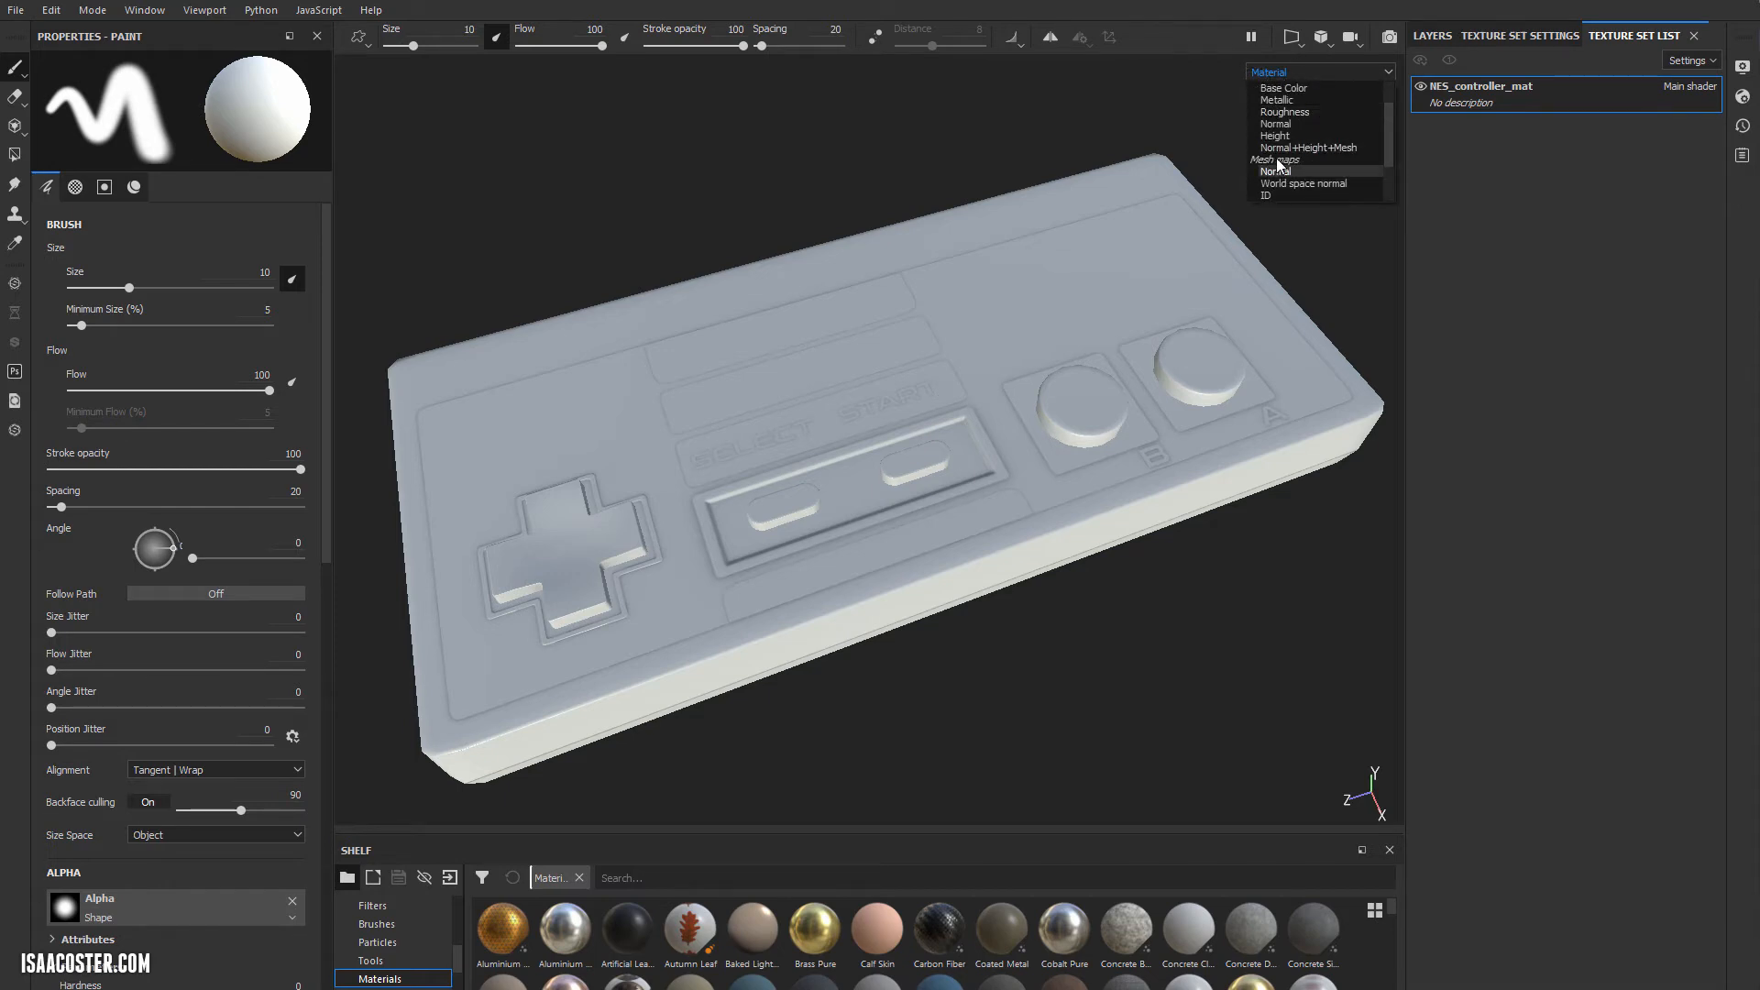
pyautogui.scroll(-1, 1286, 167)
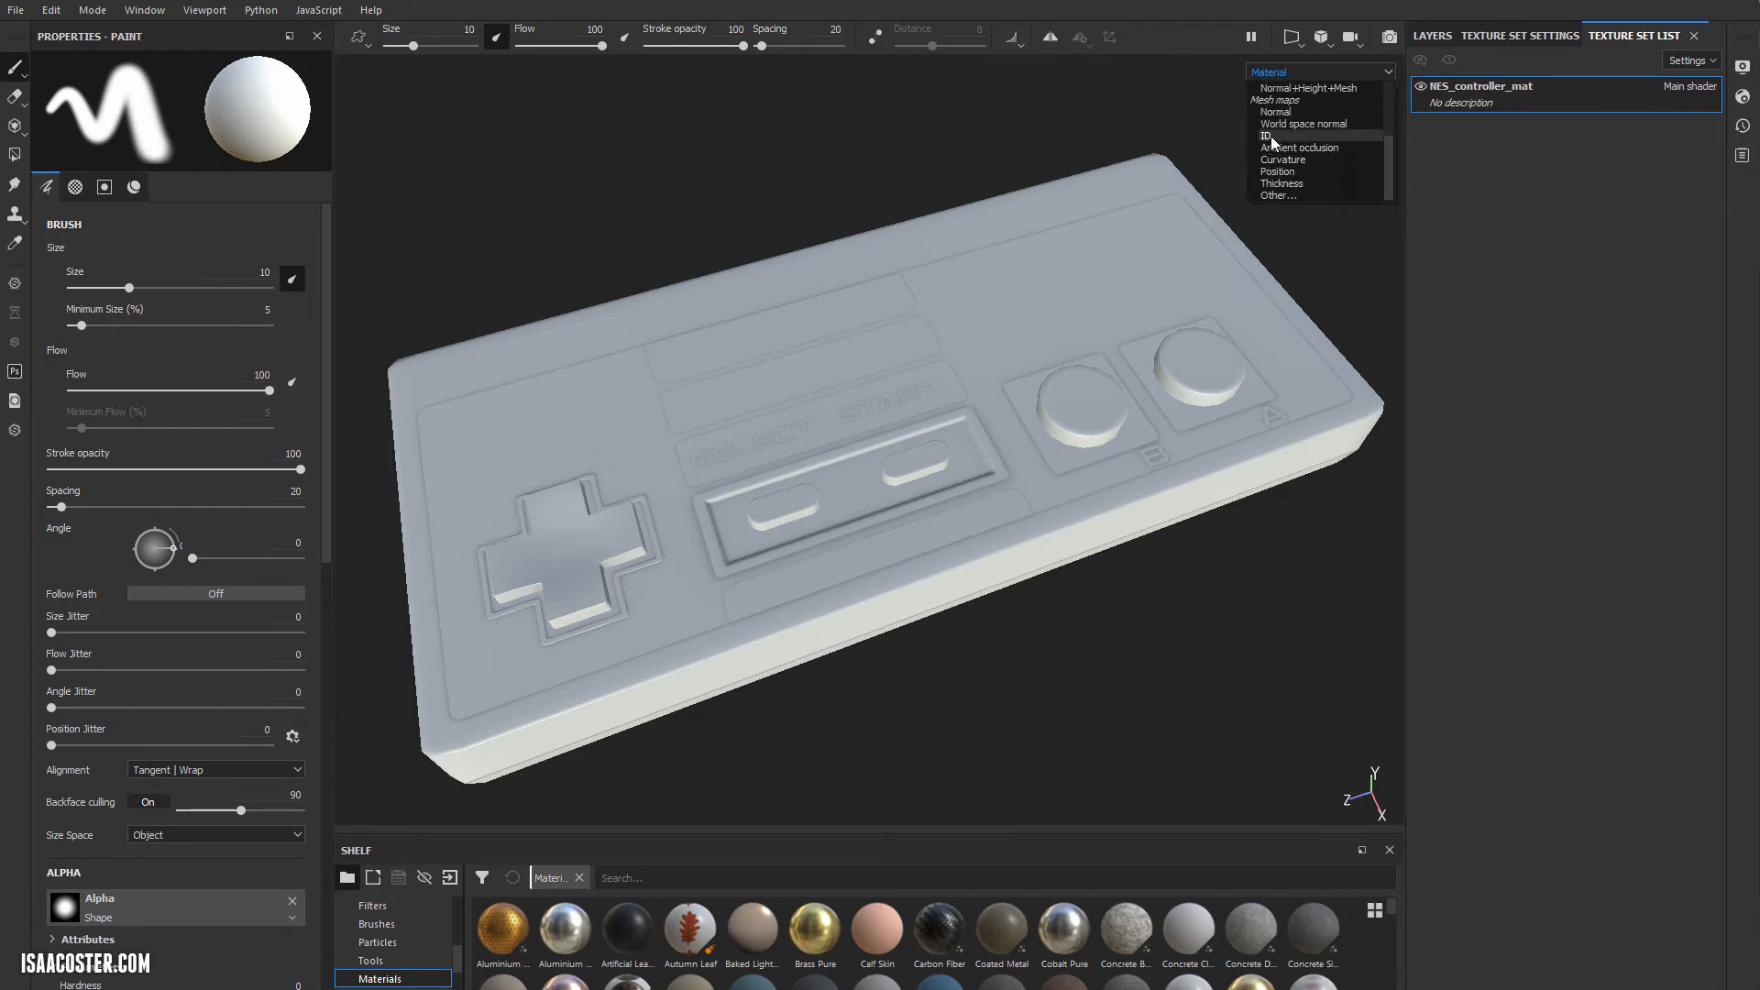
pyautogui.click(1273, 144)
pyautogui.keyDown('alt'); pyautogui.moveTo(1155, 475); pyautogui.dragTo(945, 412); pyautogui.keyUp('alt')
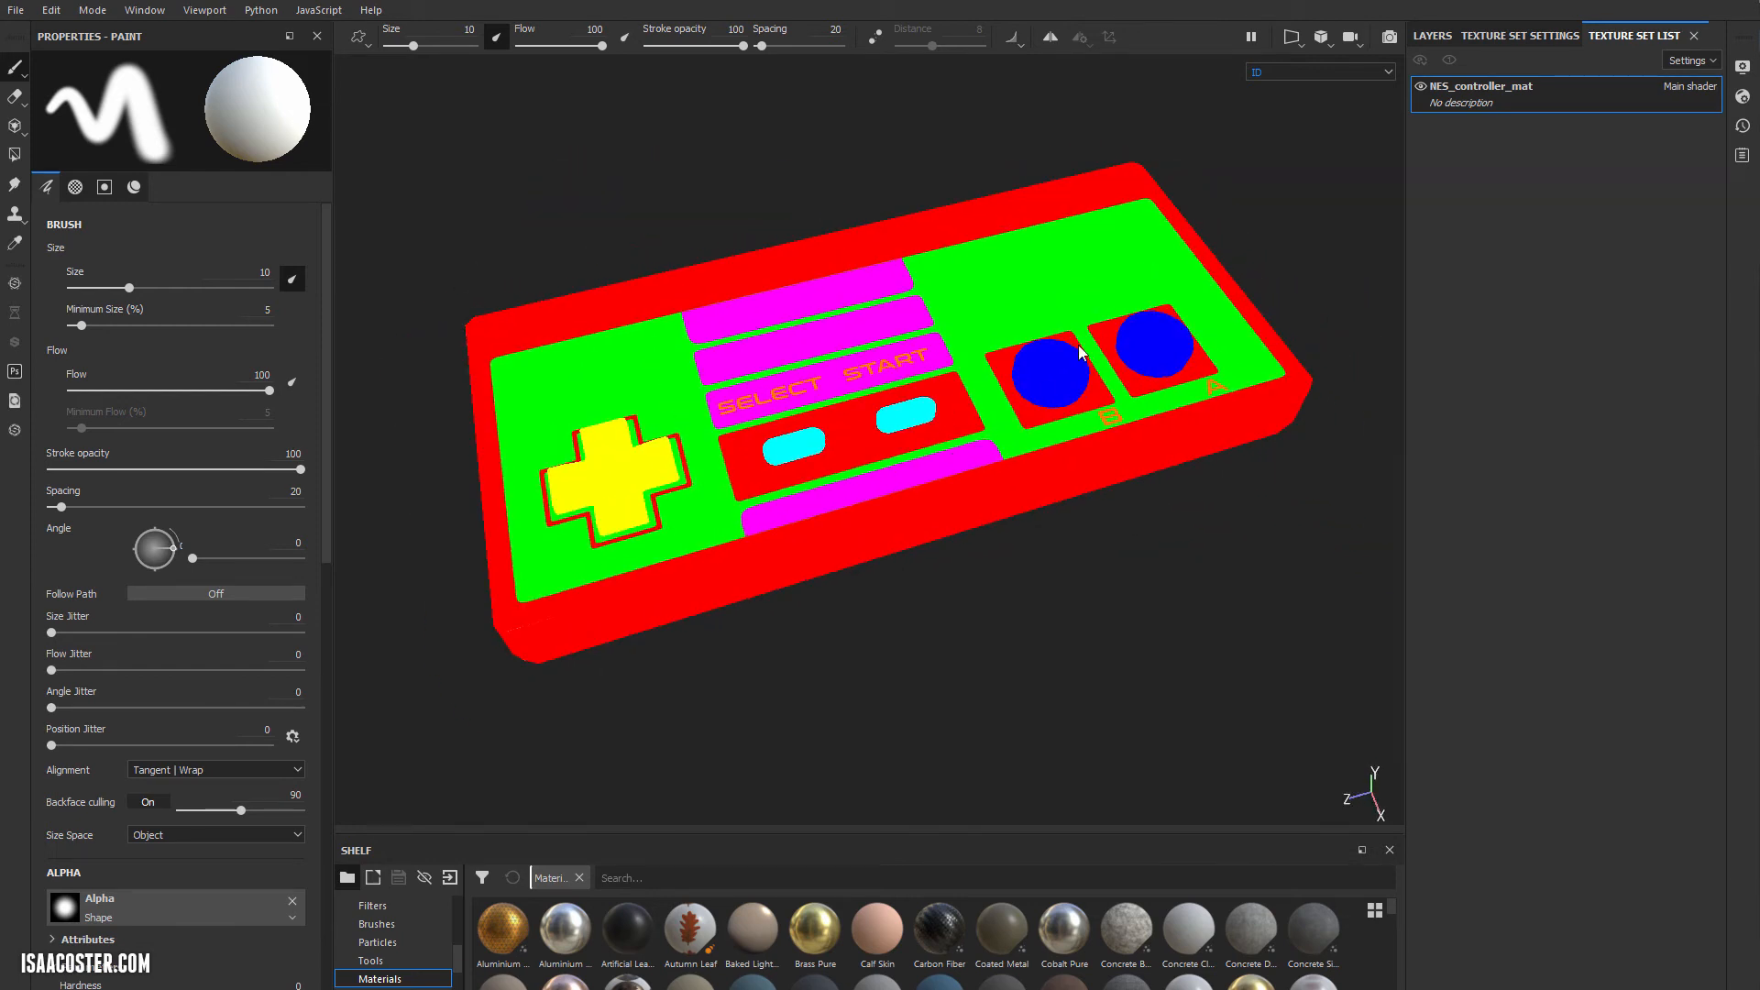
pyautogui.keyDown('alt'); pyautogui.moveTo(1080, 353); pyautogui.dragTo(1034, 379); pyautogui.keyUp('alt')
pyautogui.press('m')
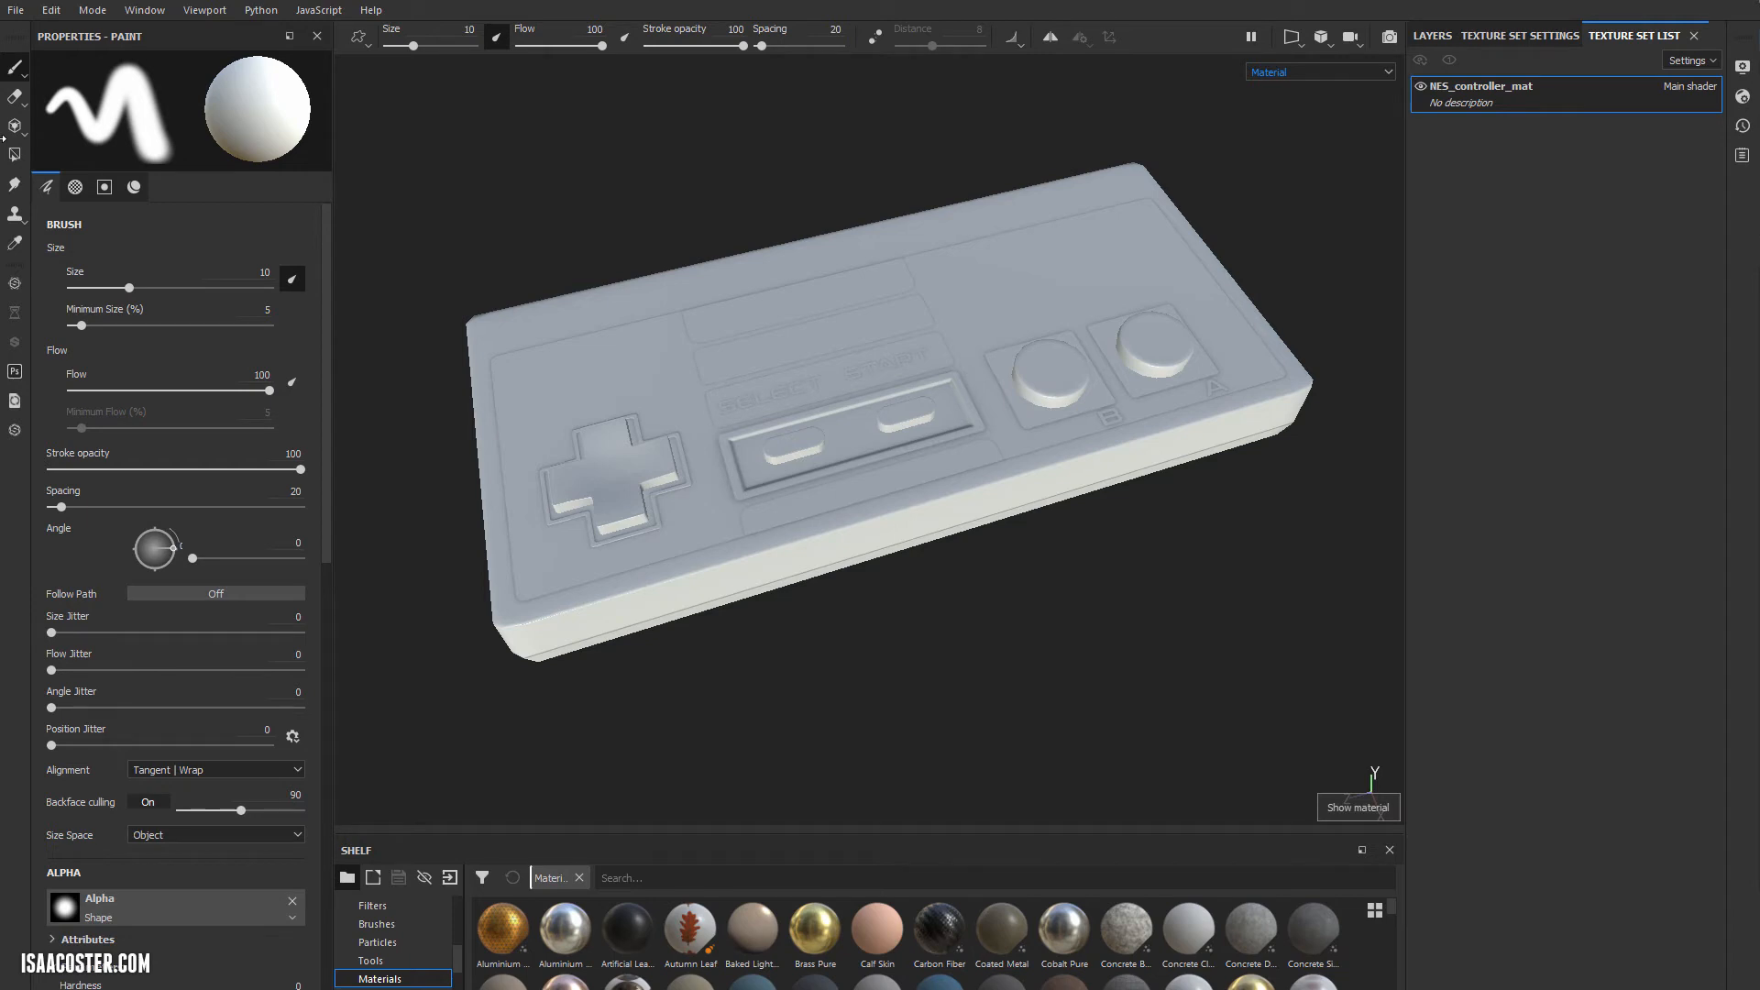
# Narrow the Substance Painter window and resize the NES controller reference photo so both are visible side by side.
pyautogui.moveTo(3, 139); pyautogui.dragTo(326, 156)
pyautogui.click(292, 316)
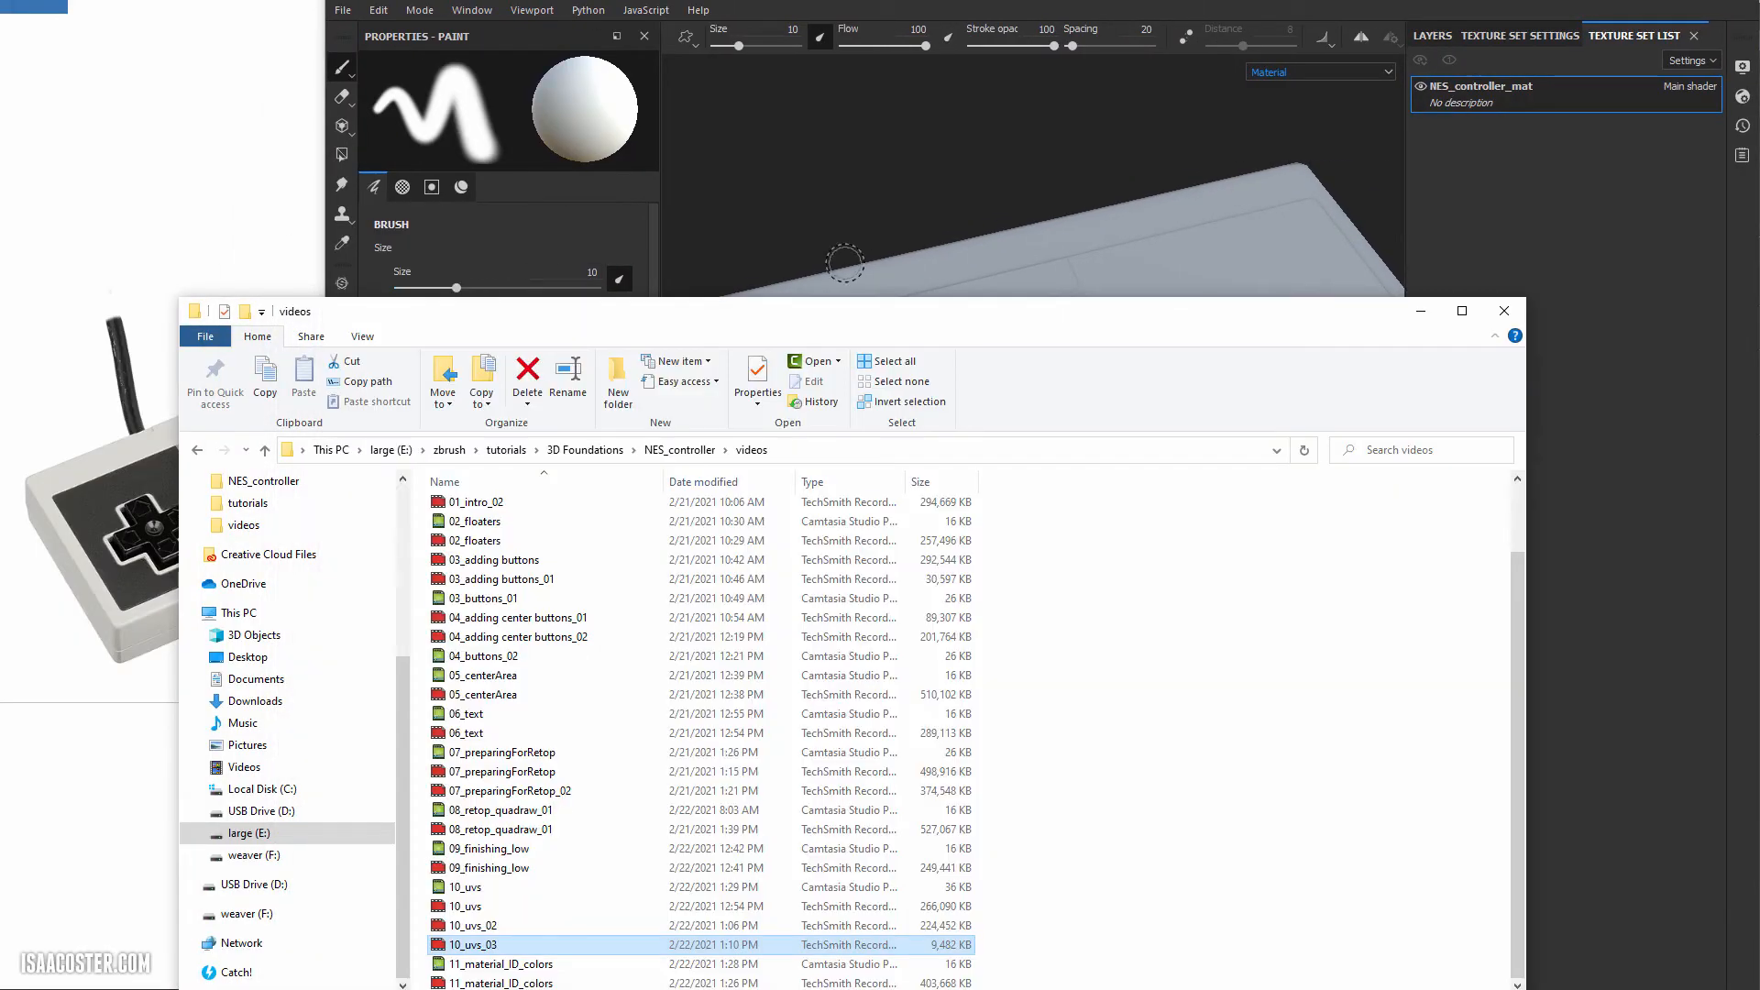
pyautogui.click(1548, 322)
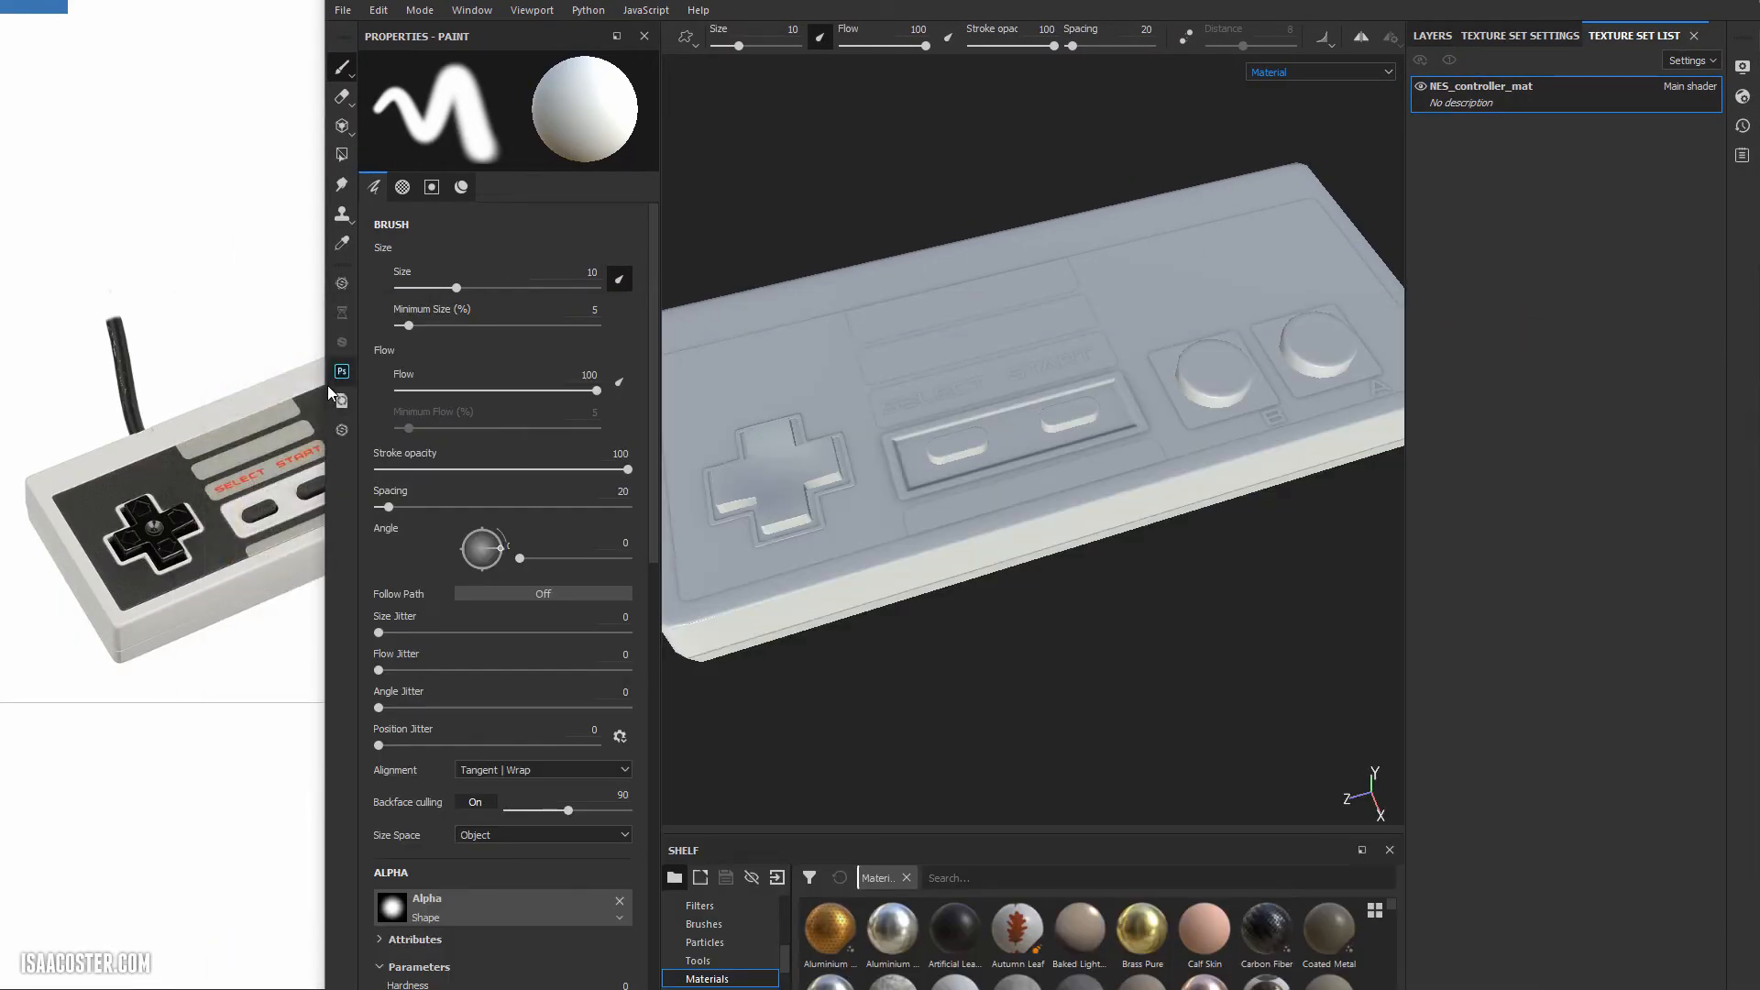
pyautogui.moveTo(322, 385); pyautogui.dragTo(391, 393)
pyautogui.click(275, 437)
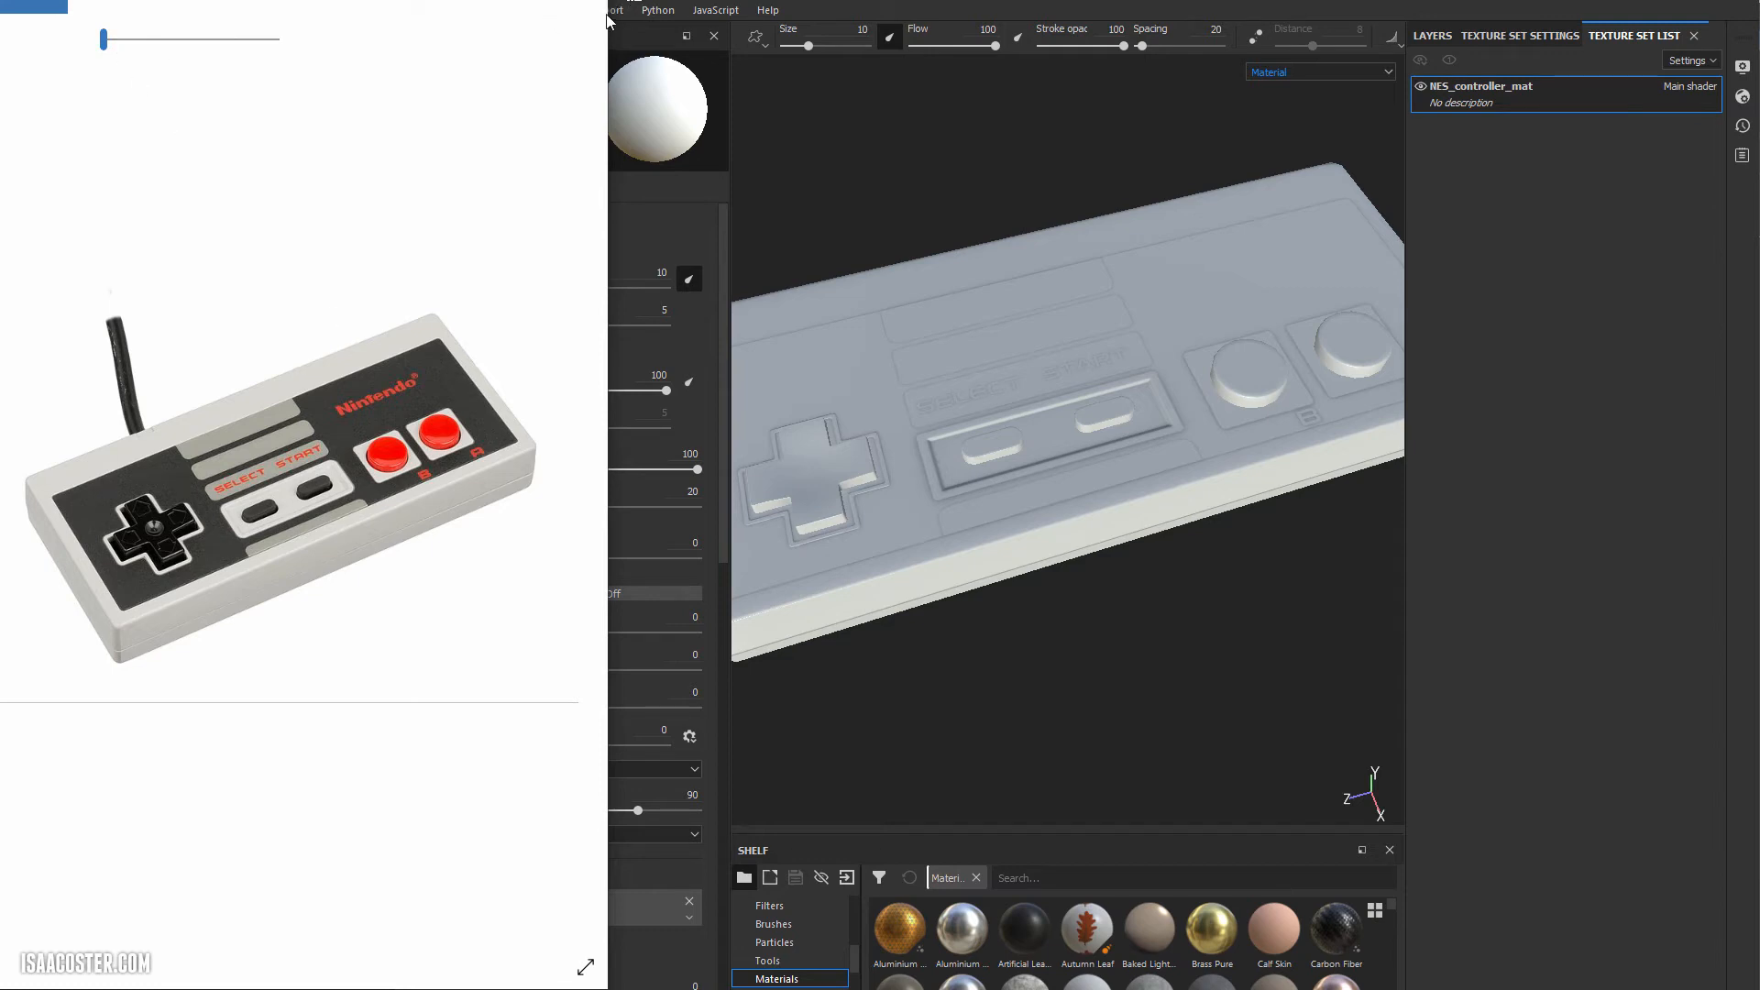
pyautogui.moveTo(607, 16); pyautogui.dragTo(389, 70)
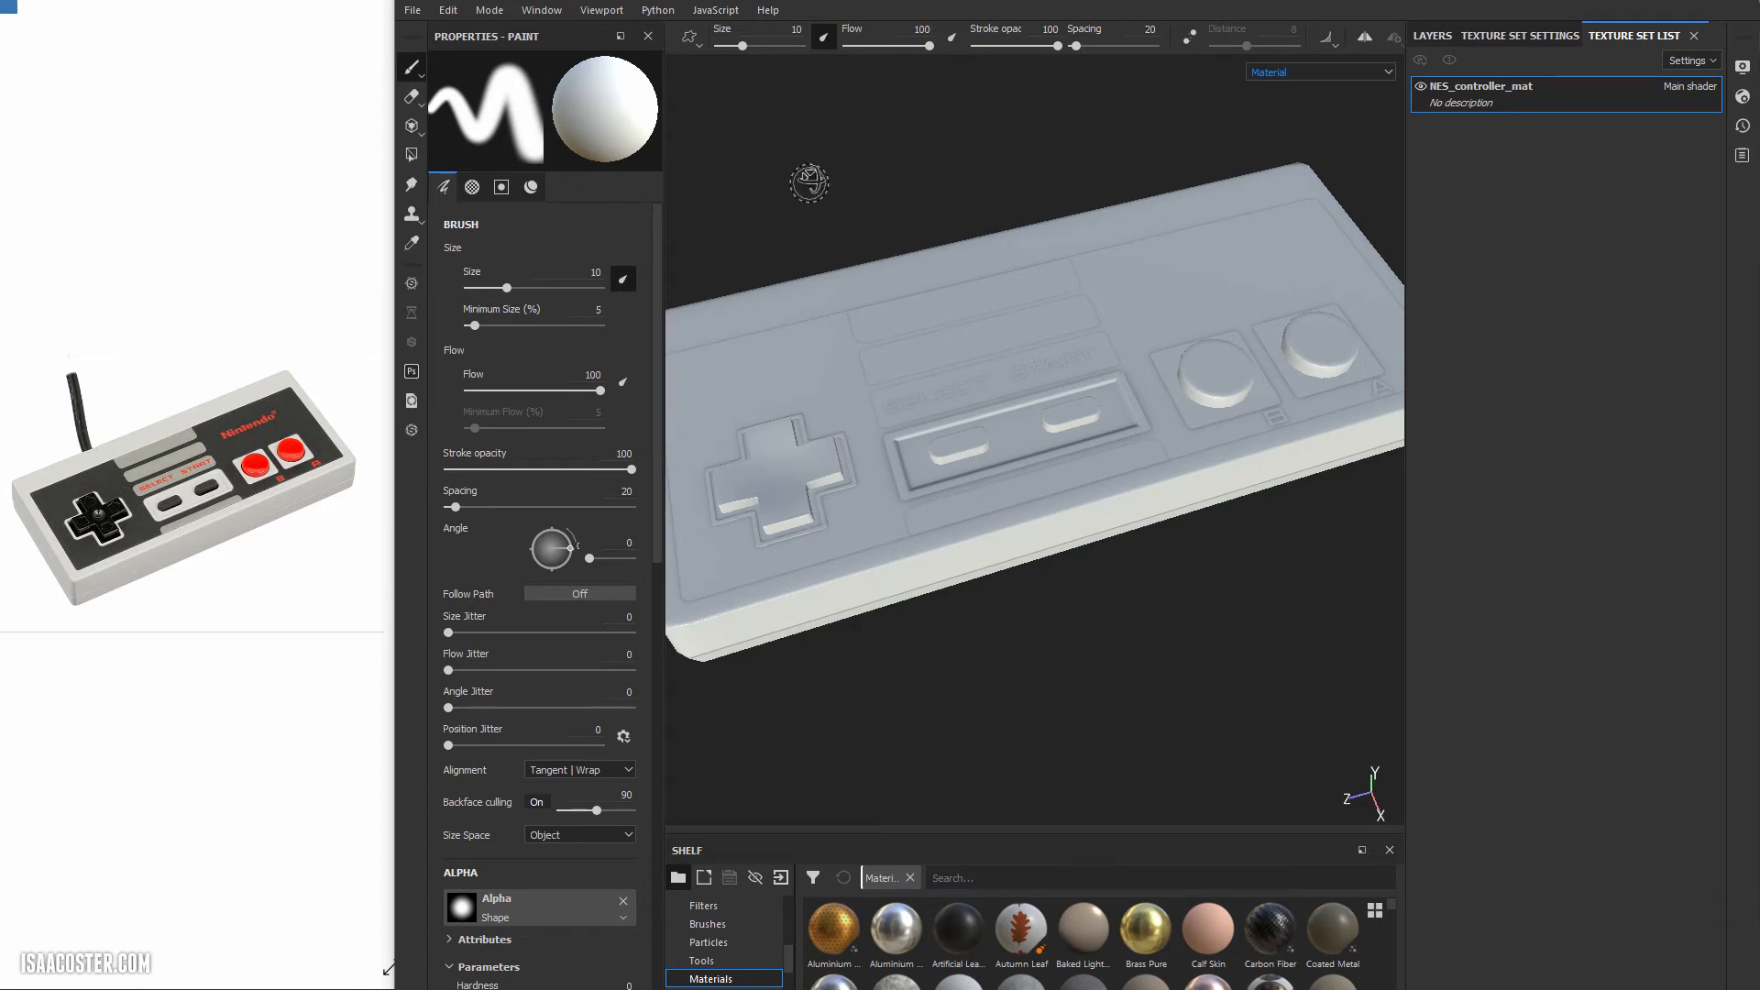
pyautogui.moveTo(808, 184)
pyautogui.keyDown('alt'); pyautogui.mouseDown()
pyautogui.moveTo(841, 217)
pyautogui.moveTo(741, 371)
pyautogui.mouseUp(); pyautogui.keyUp('alt')
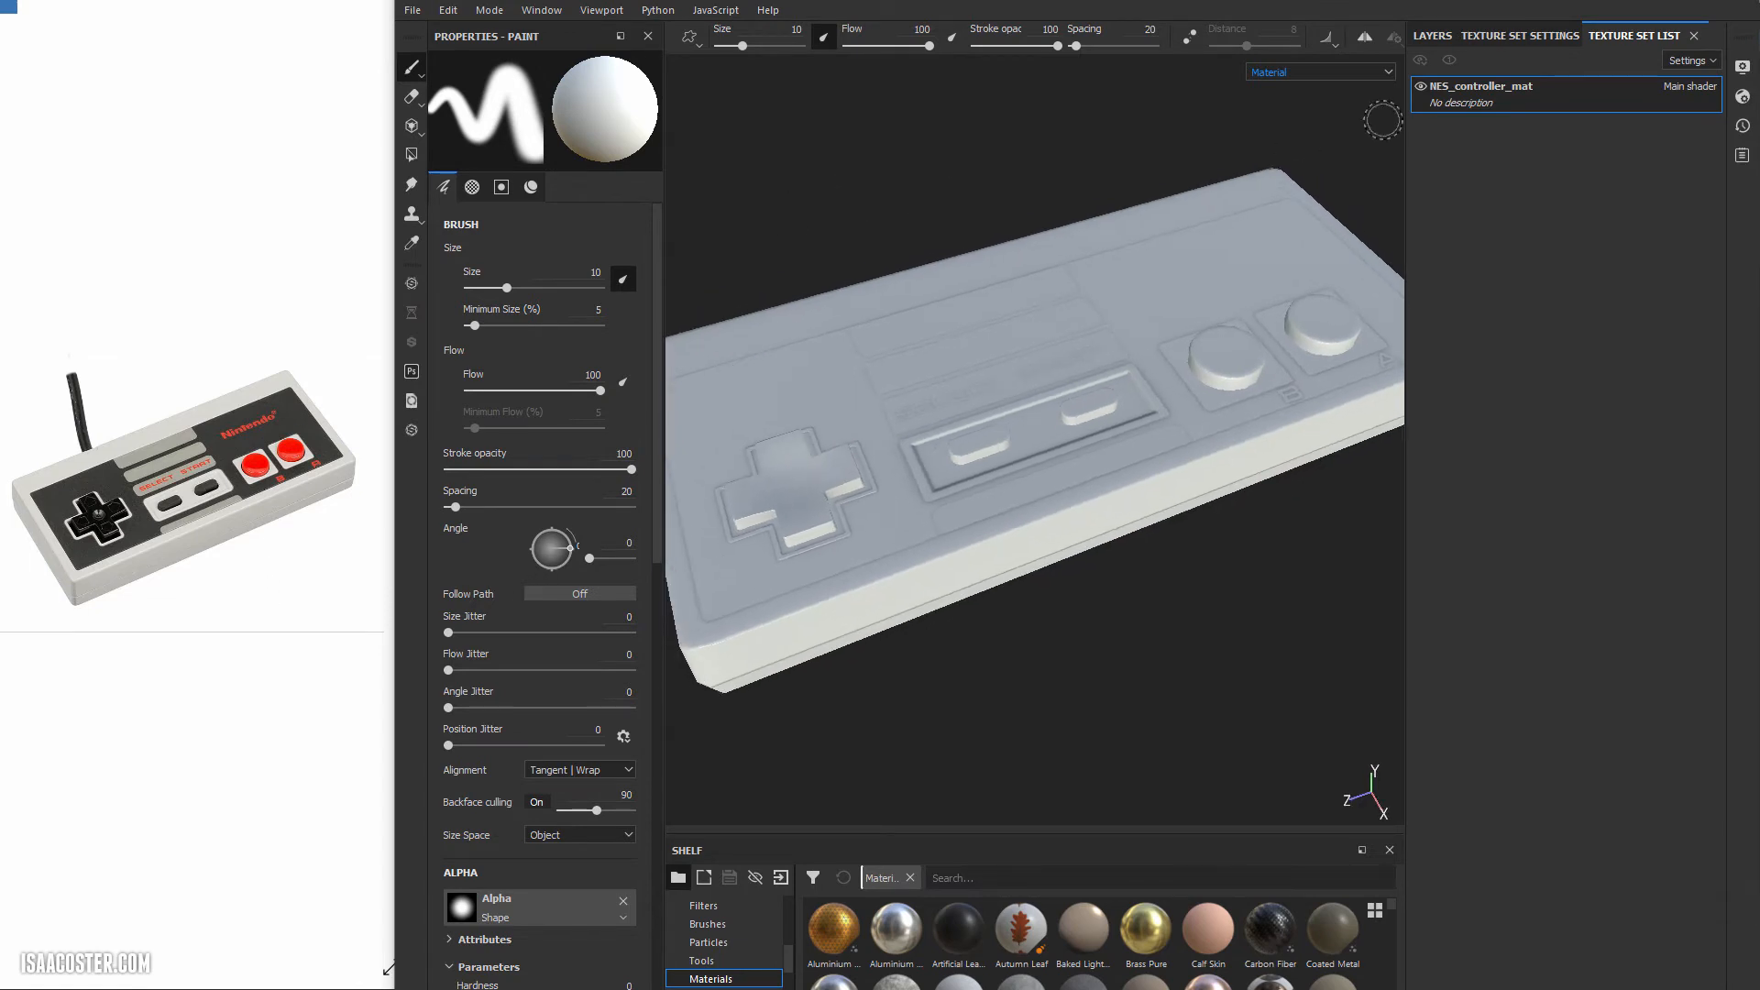
# Add two fill layers above Layer 1 and rename the lower one "base".
pyautogui.click(1432, 35)
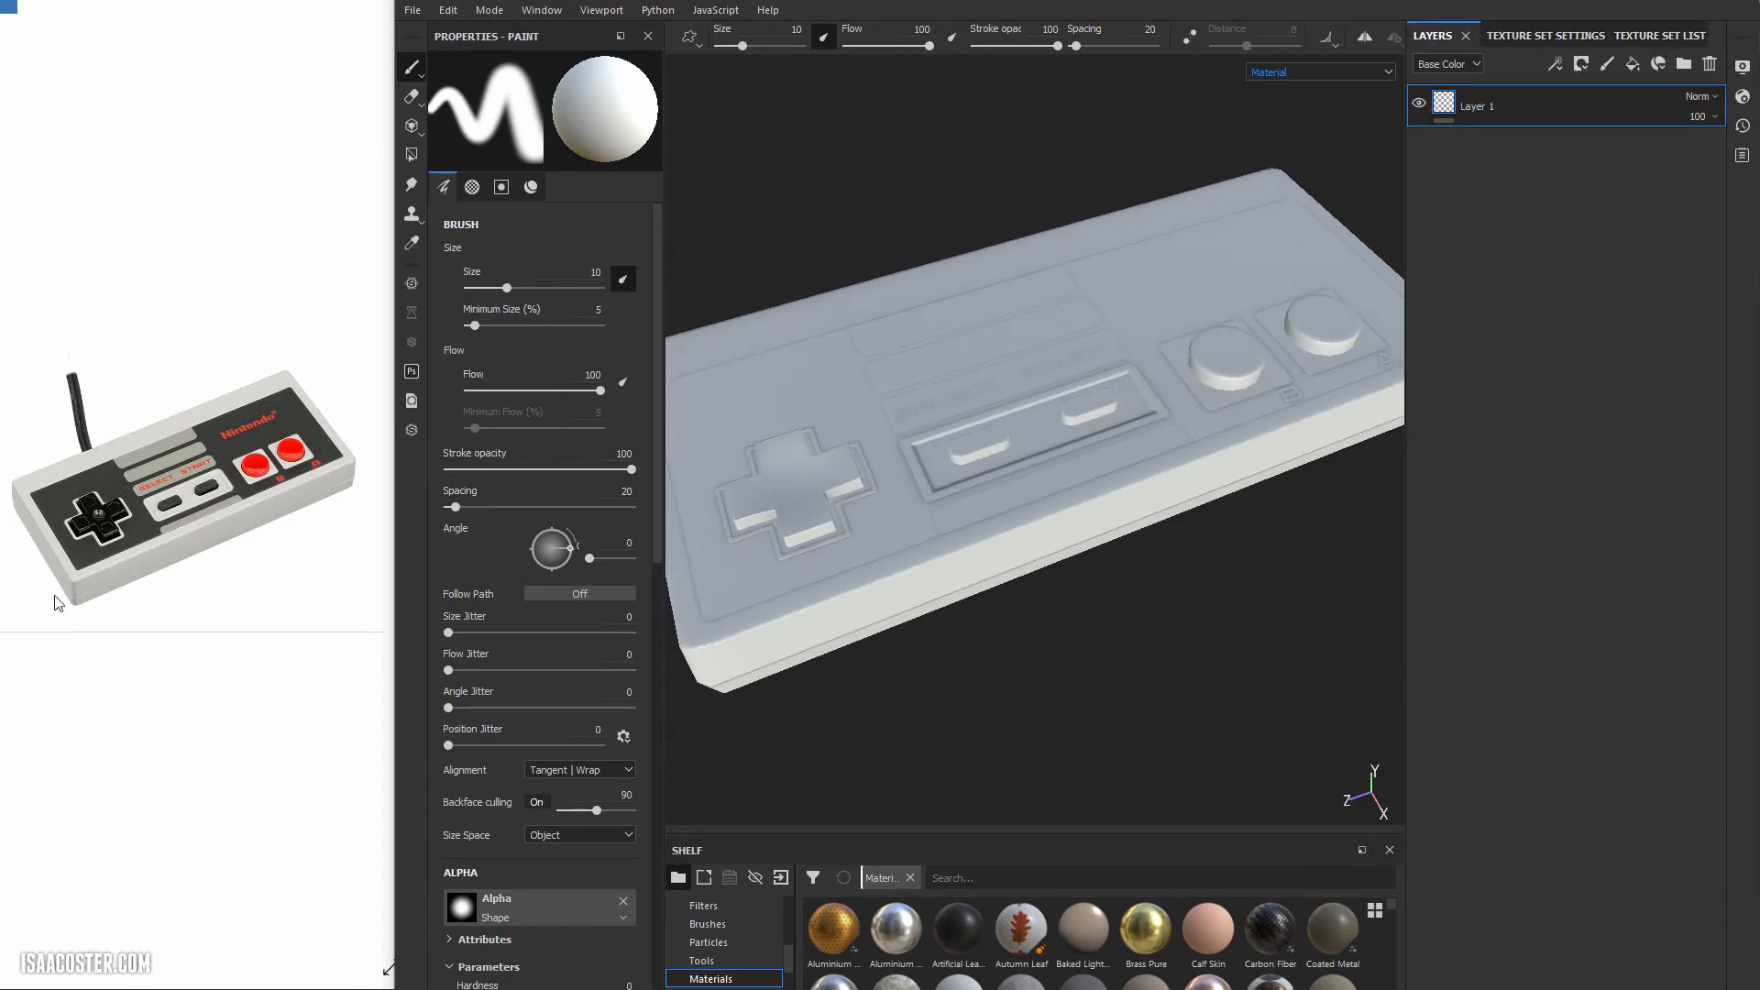
pyautogui.click(1632, 63)
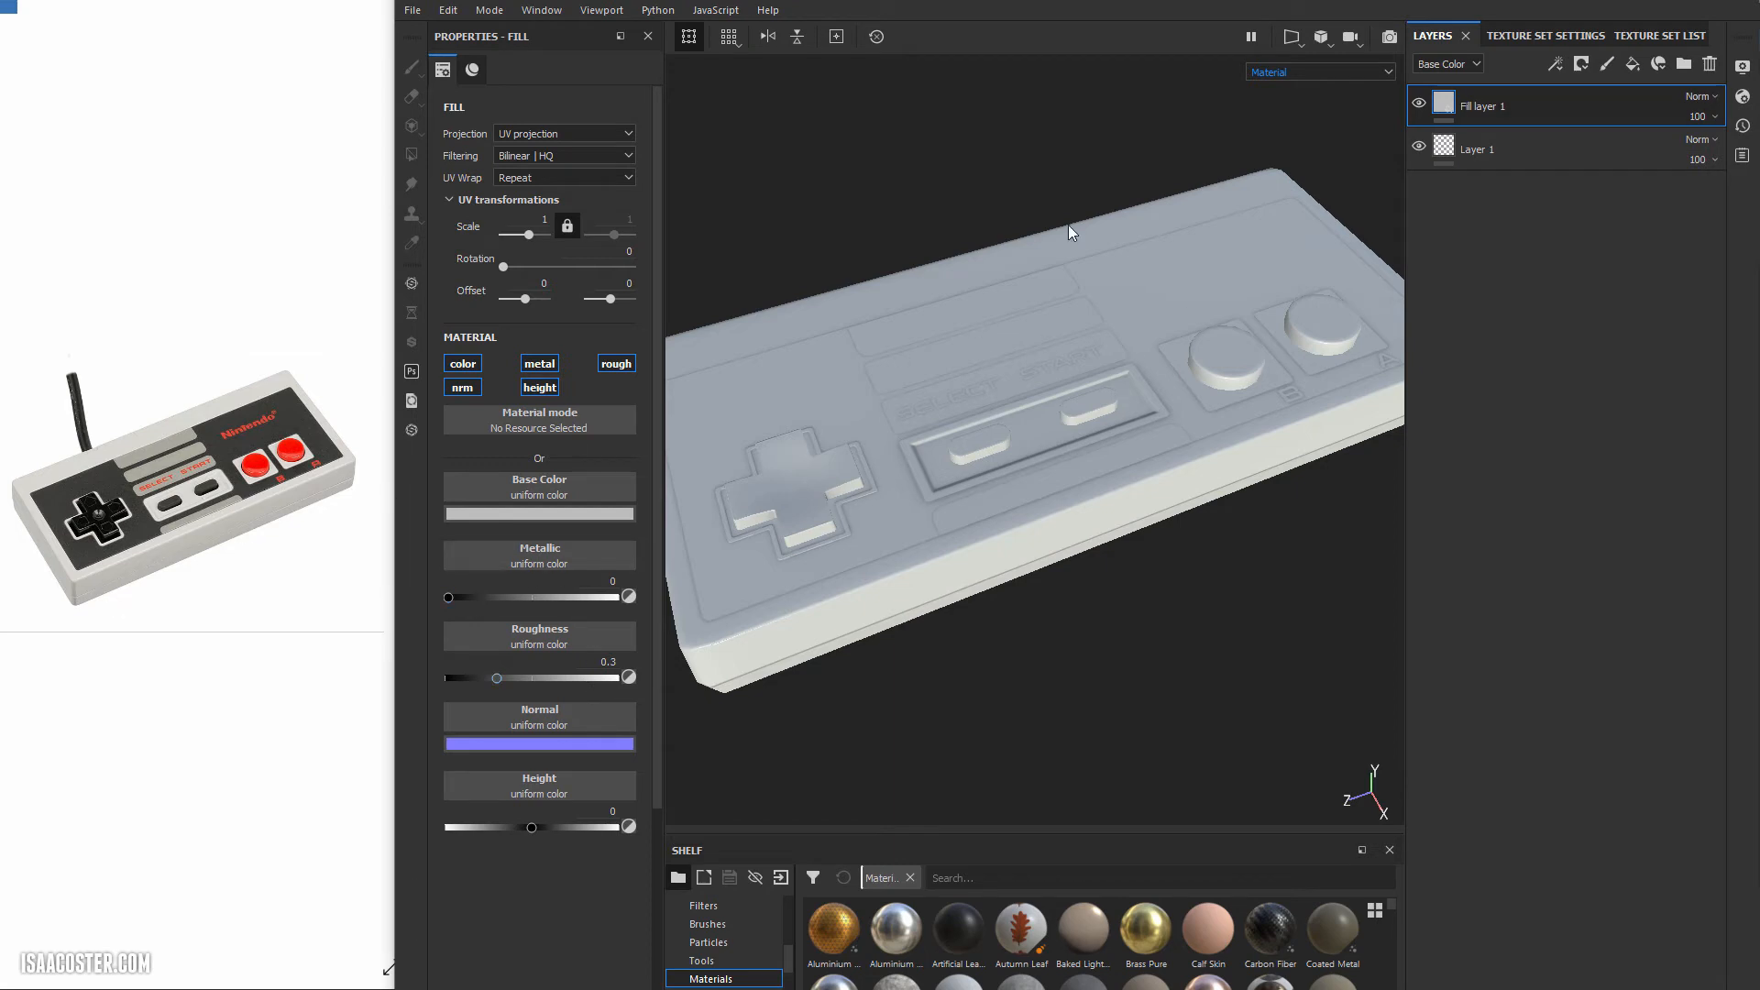
pyautogui.click(1632, 63)
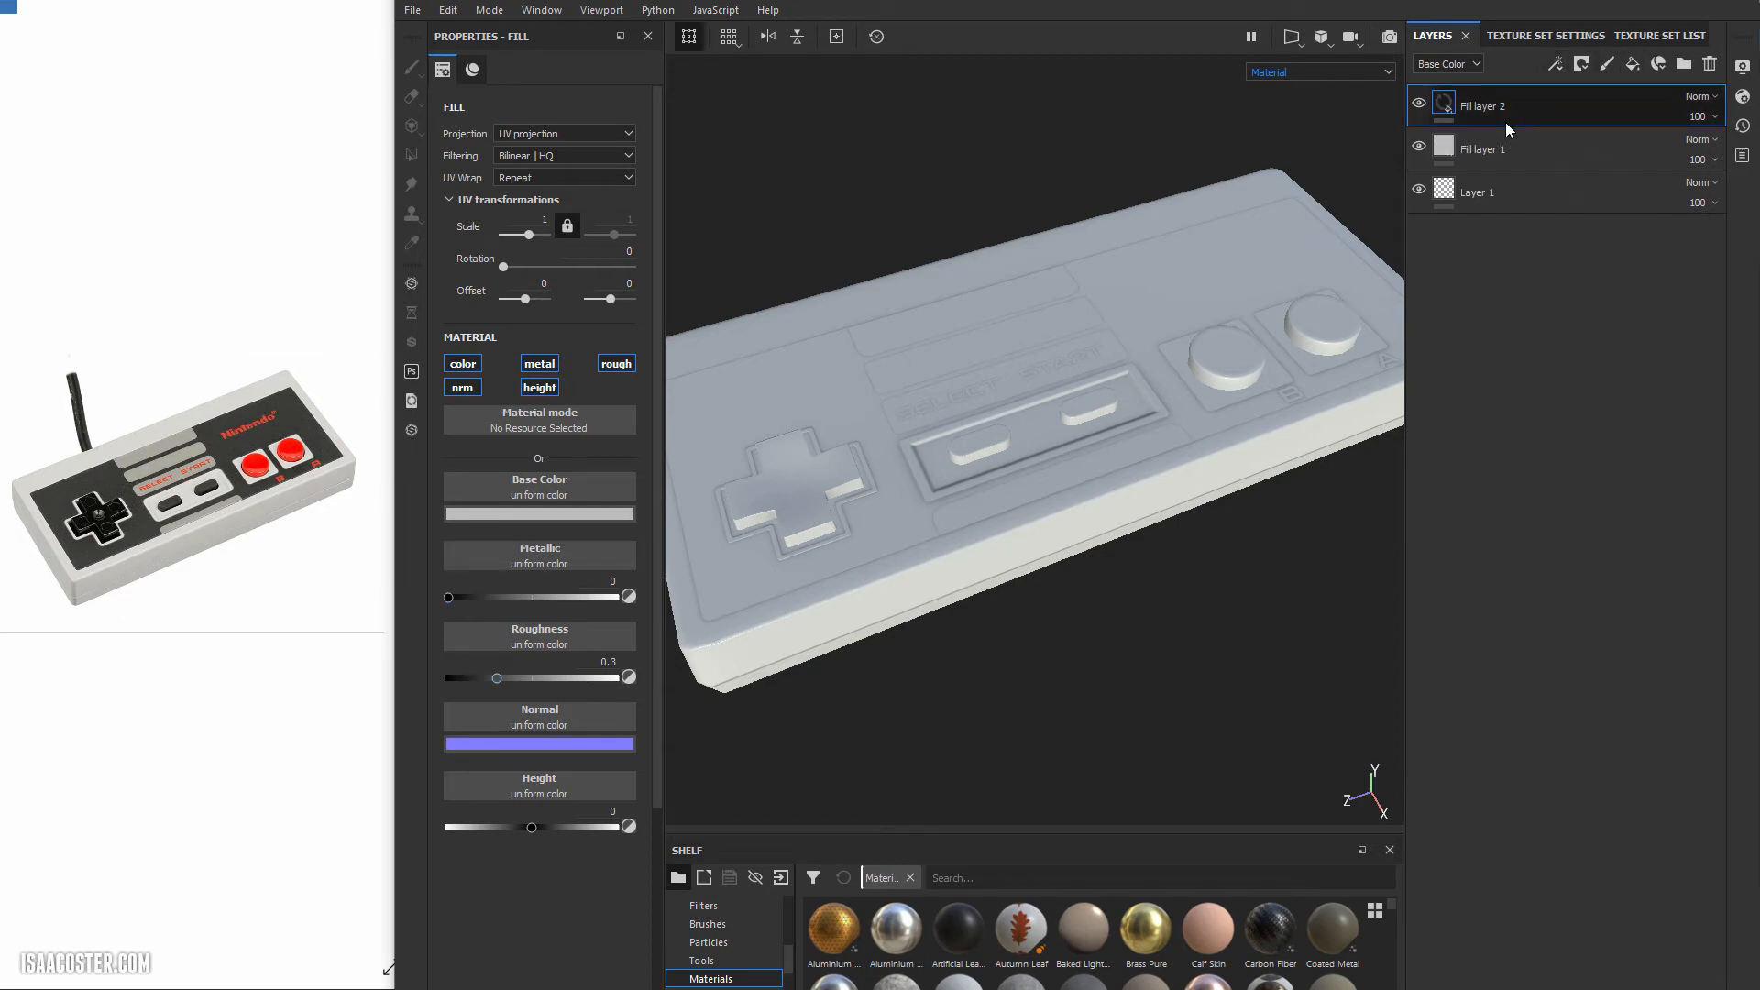
pyautogui.doubleClick(1484, 150)
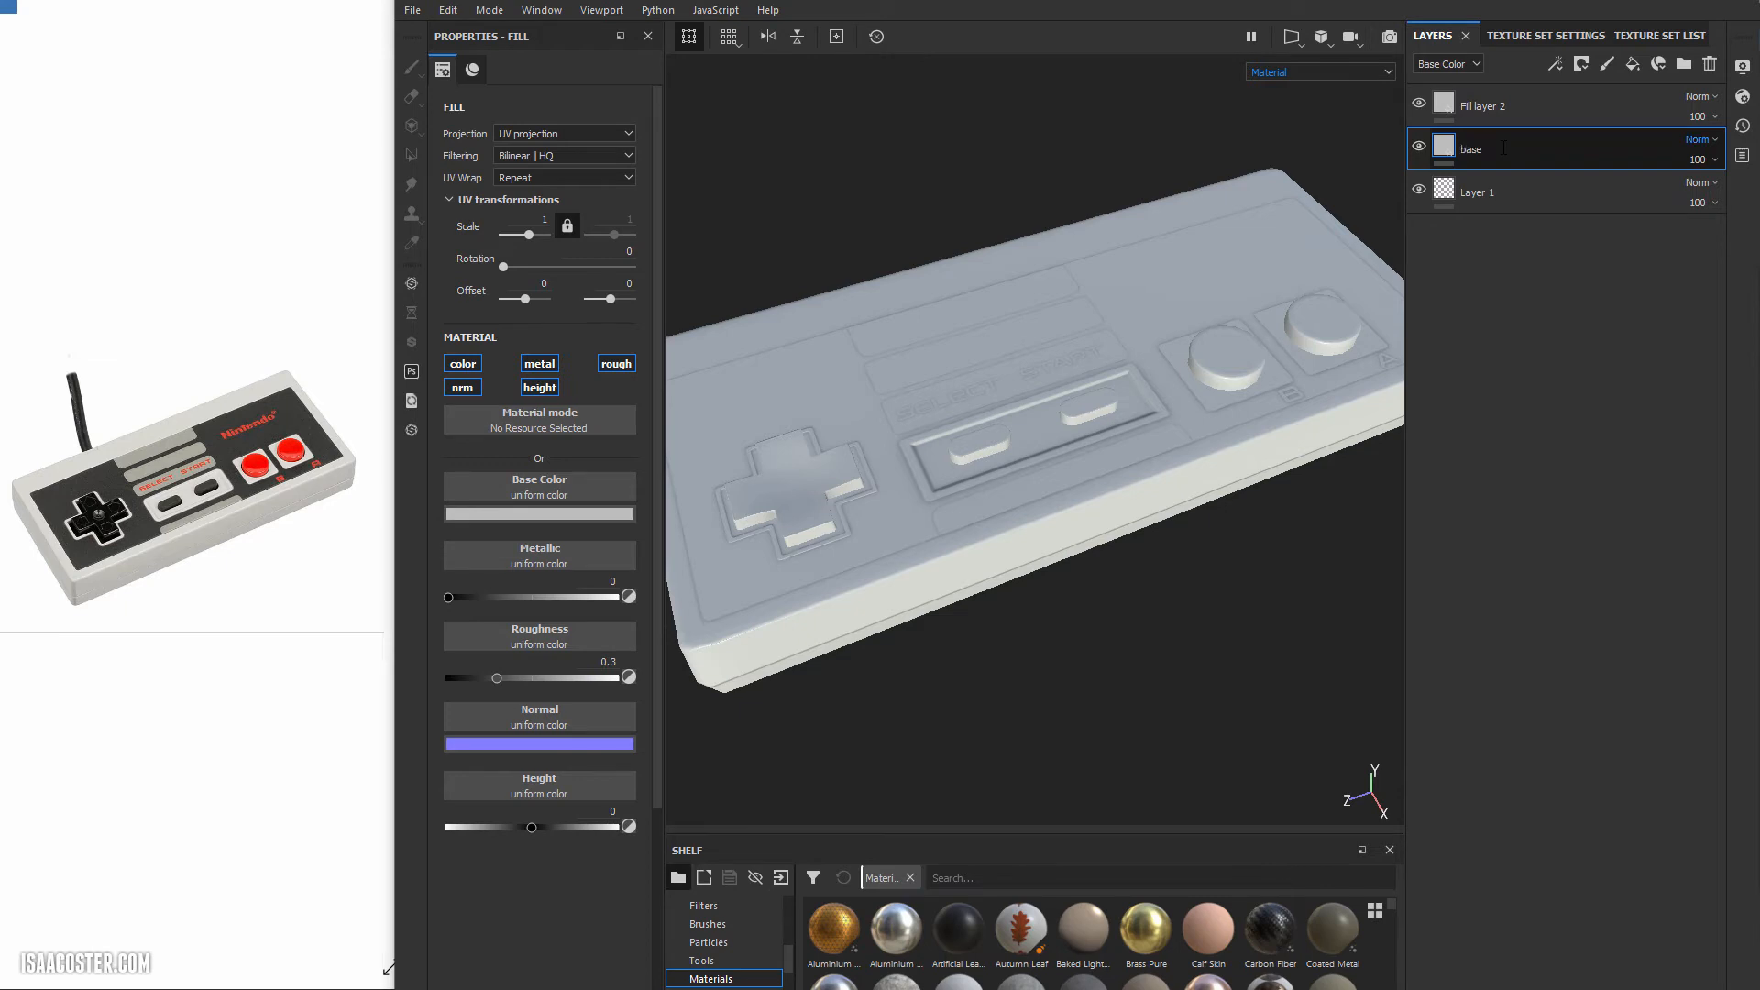
pyautogui.press('Return')
# Give the base layer a black mask with a color selection of the red ID color, and check the mask on the model.
pyautogui.rightClick(1518, 137)
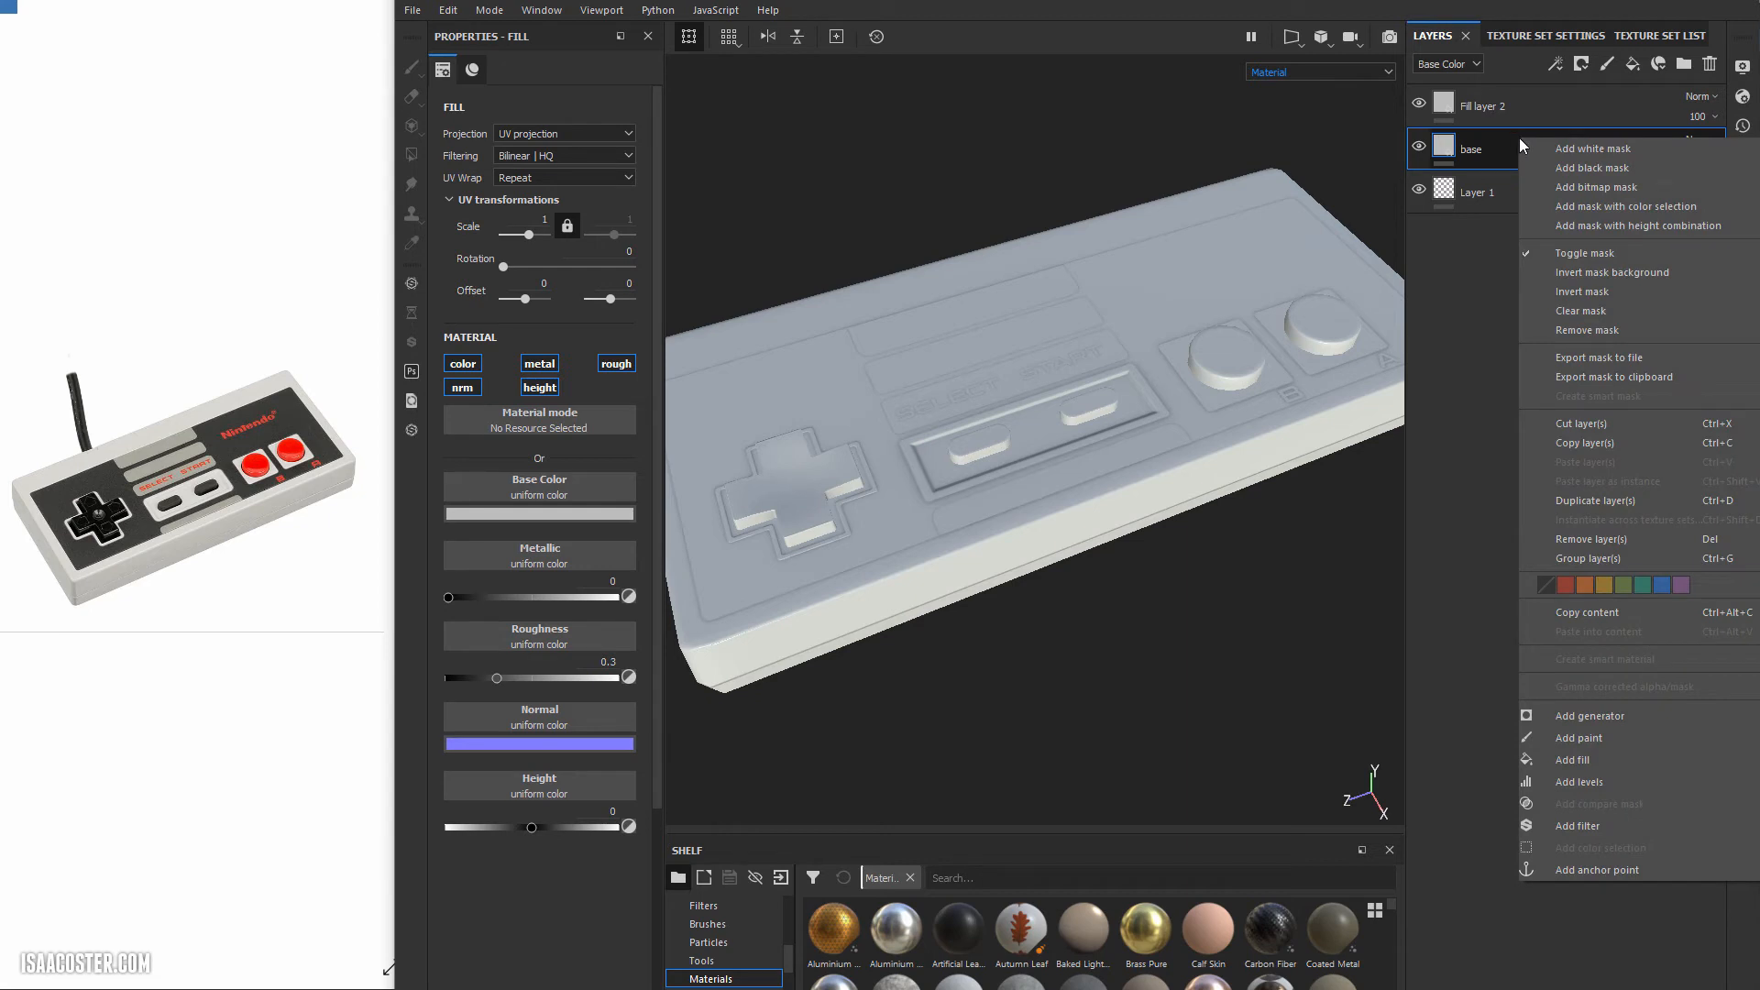
pyautogui.click(1592, 168)
pyautogui.rightClick(1472, 146)
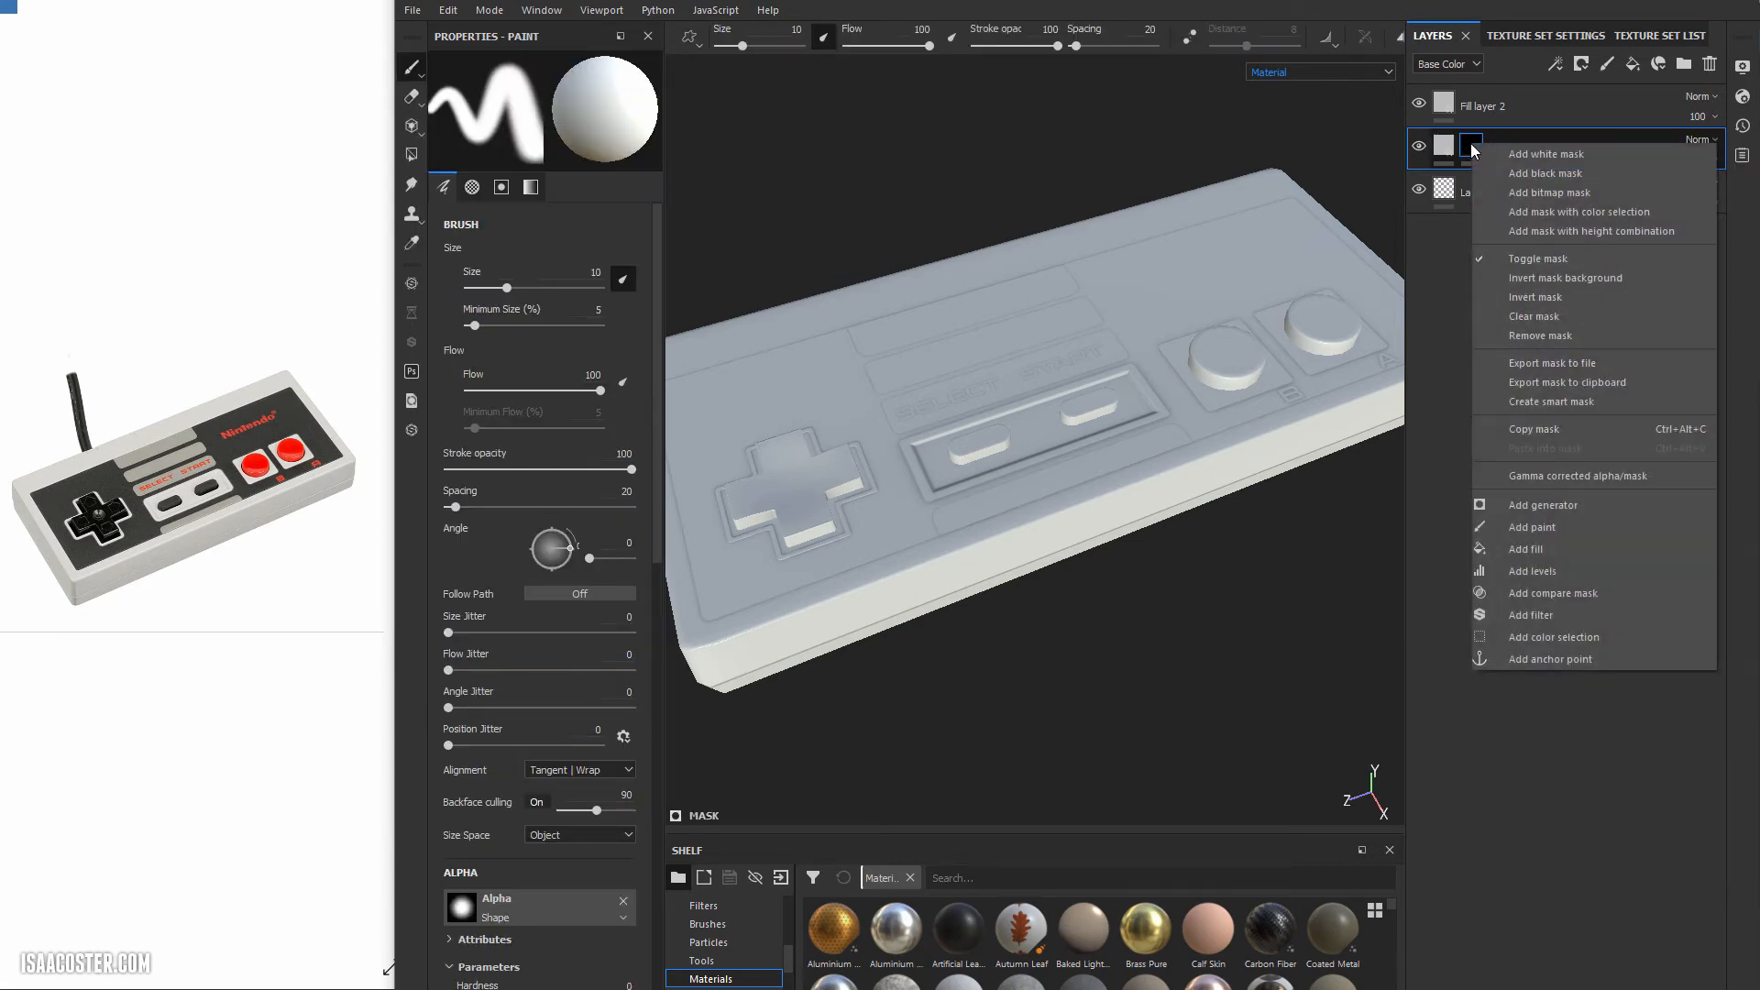
pyautogui.click(1609, 216)
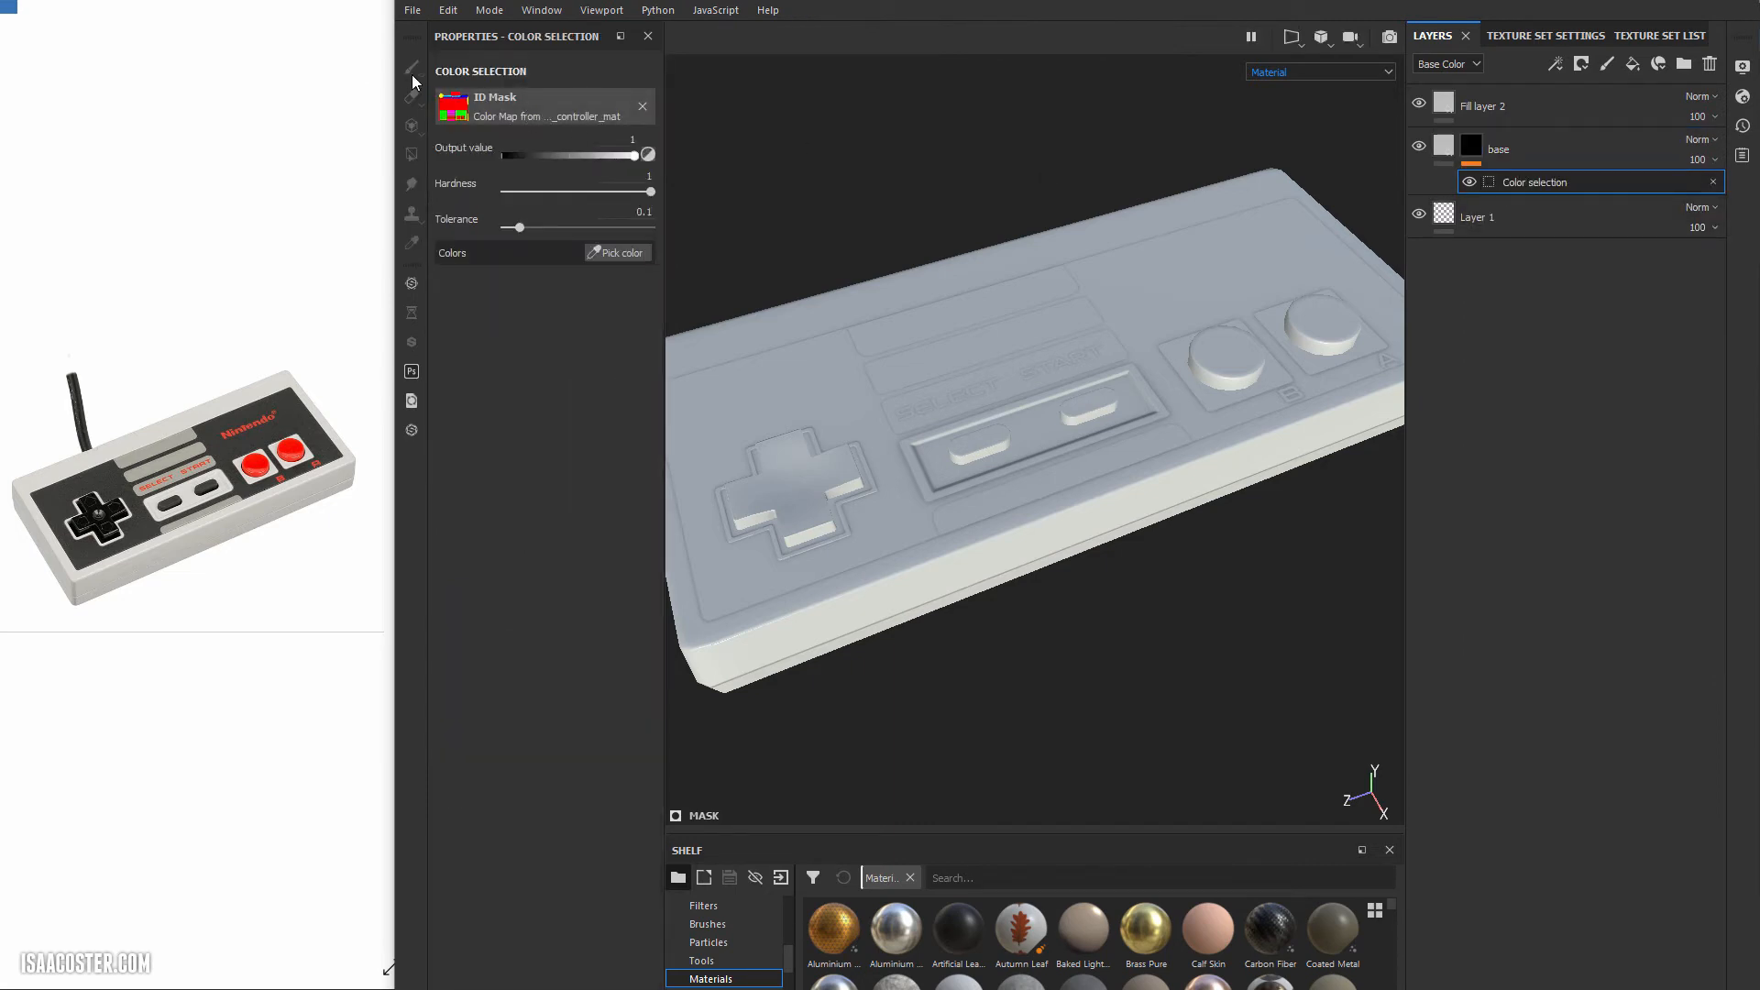
pyautogui.click(621, 255)
pyautogui.click(930, 464)
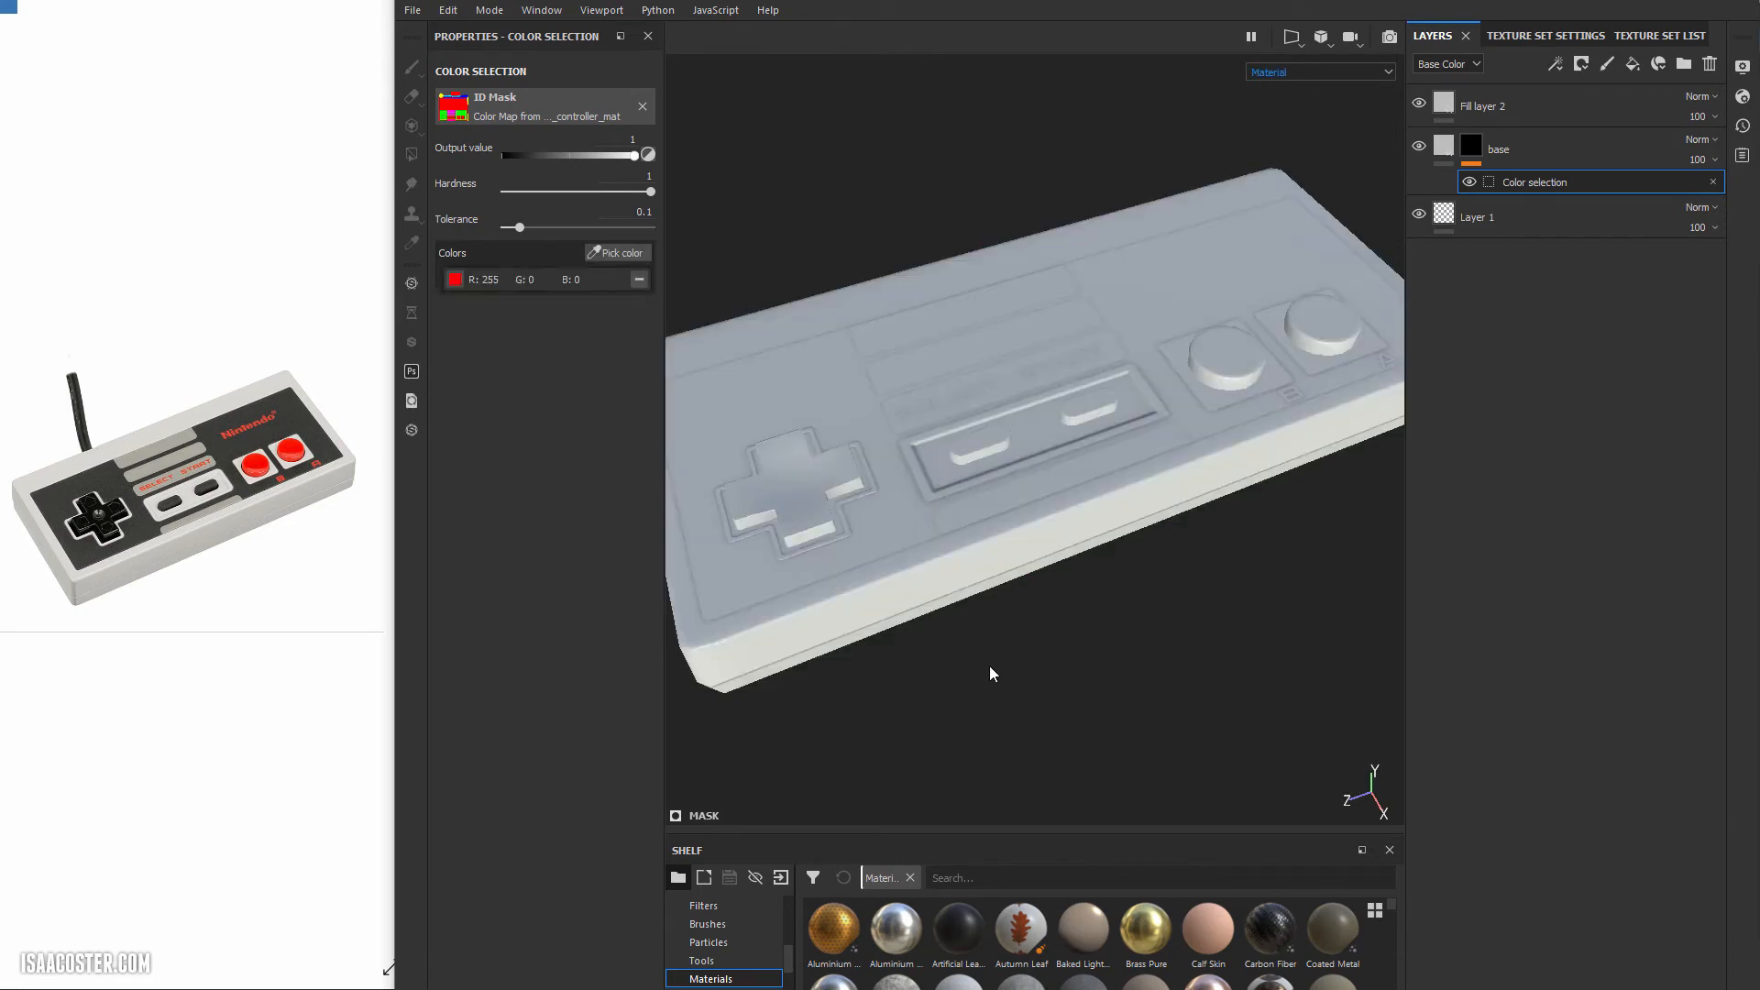
pyautogui.keyDown('alt'); pyautogui.click(1473, 147); pyautogui.keyUp('alt')
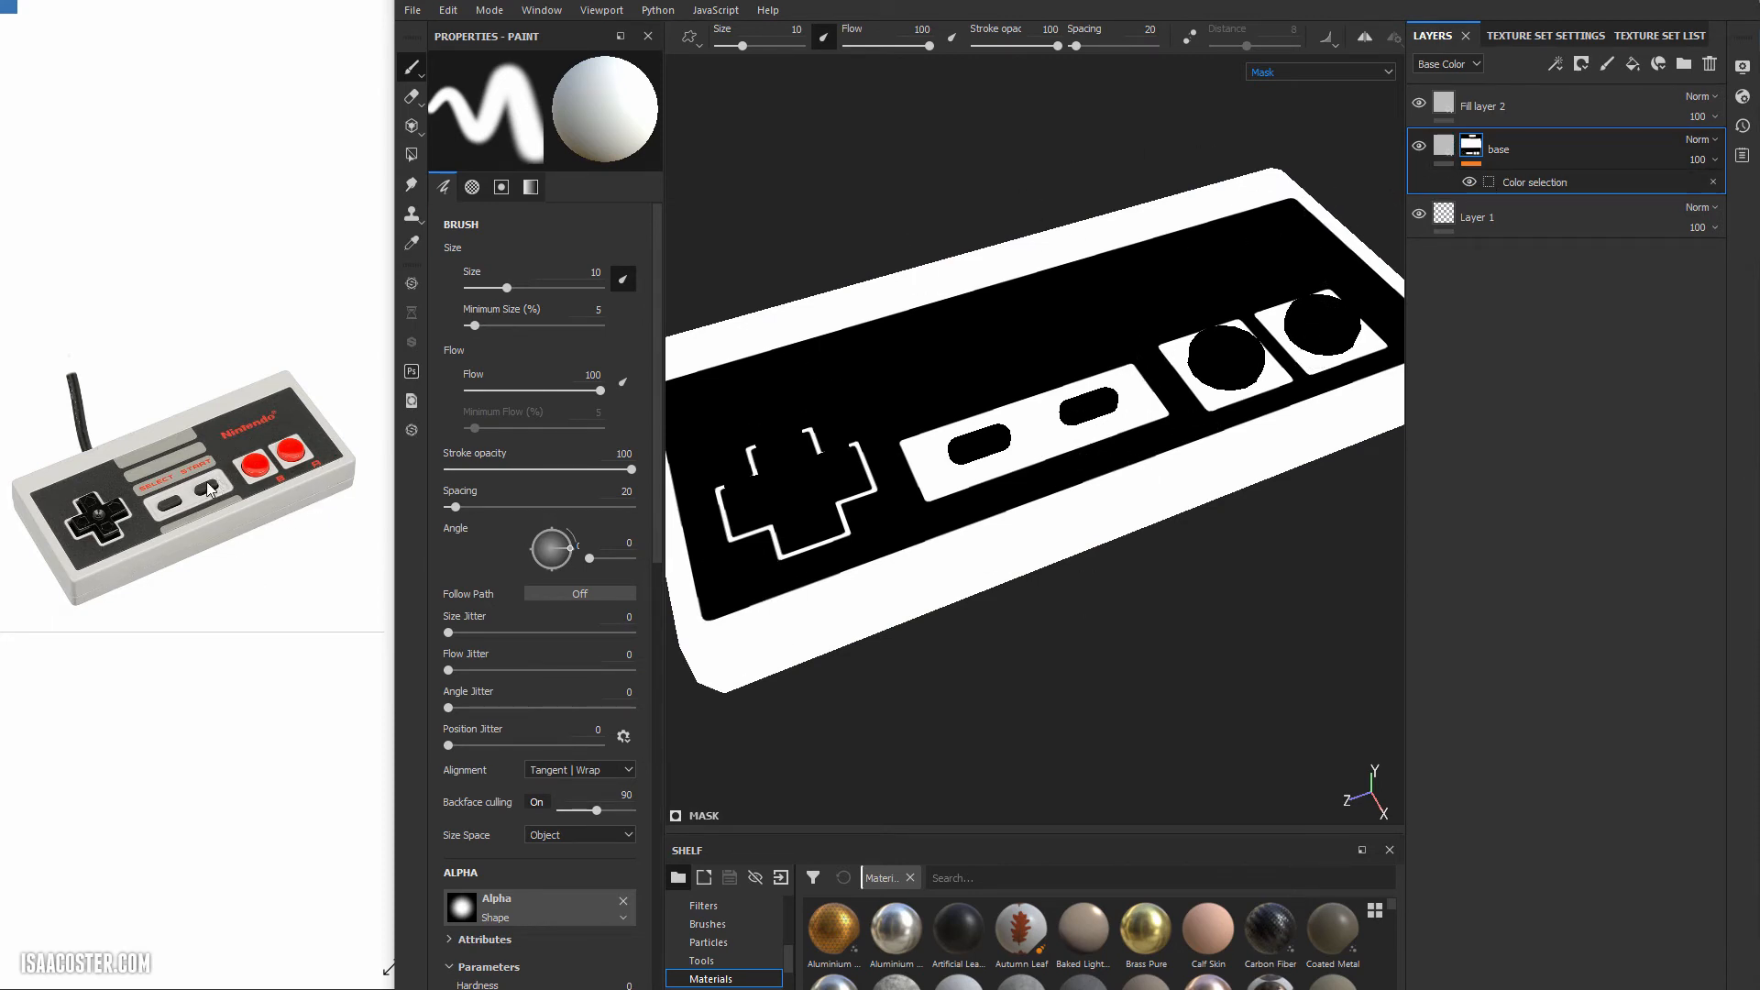
pyautogui.press('m')
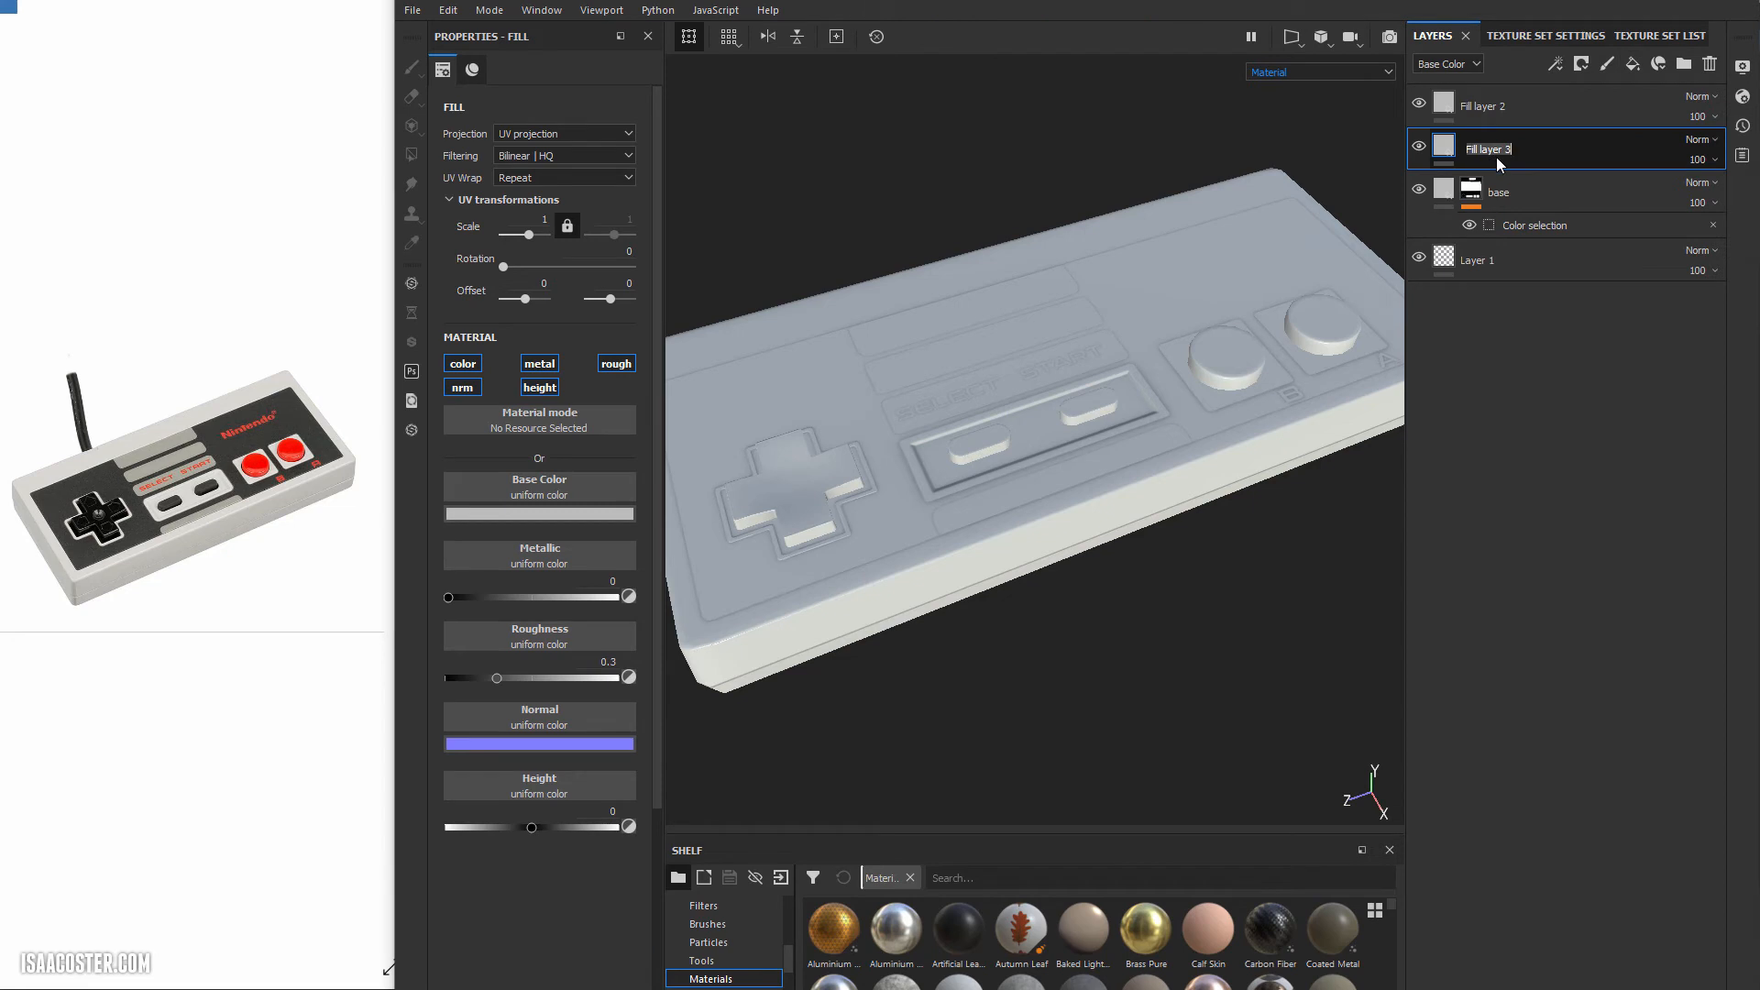
# Add a fill layer named "dark gray" above base and sample its base color from the reference photo's dark faceplate.
pyautogui.write('ay')
pyautogui.rightClick(1498, 156)
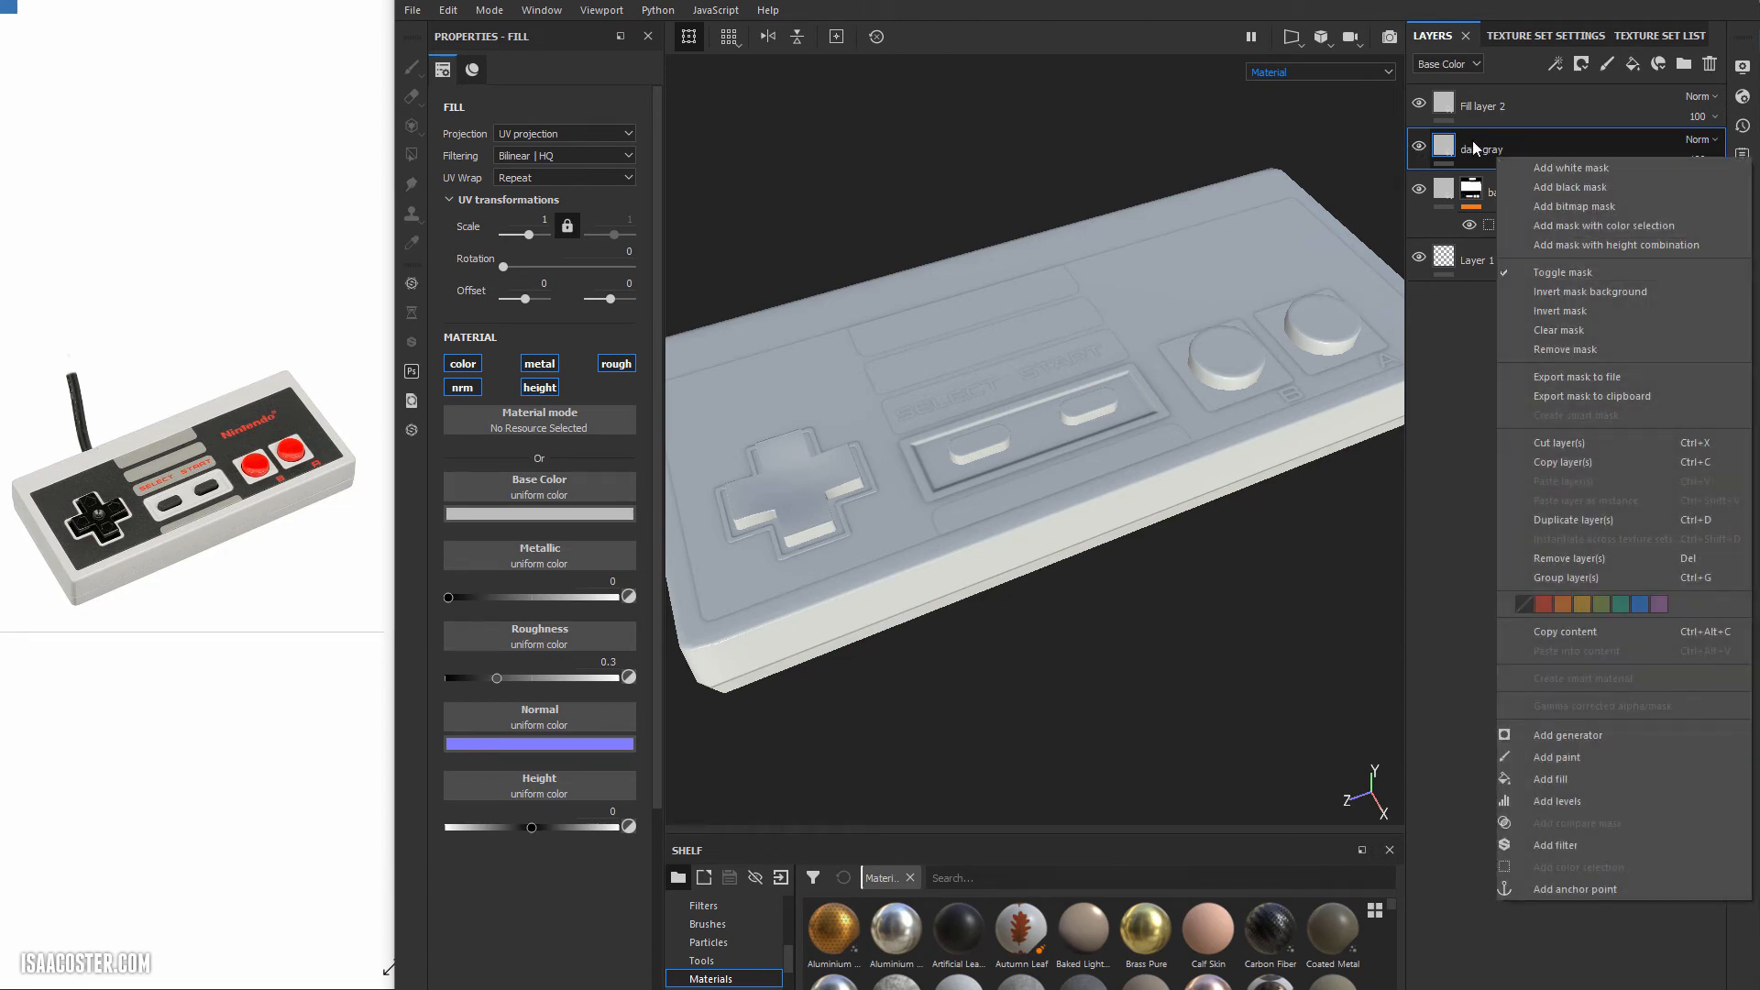
pyautogui.press('Escape')
pyautogui.click(592, 513)
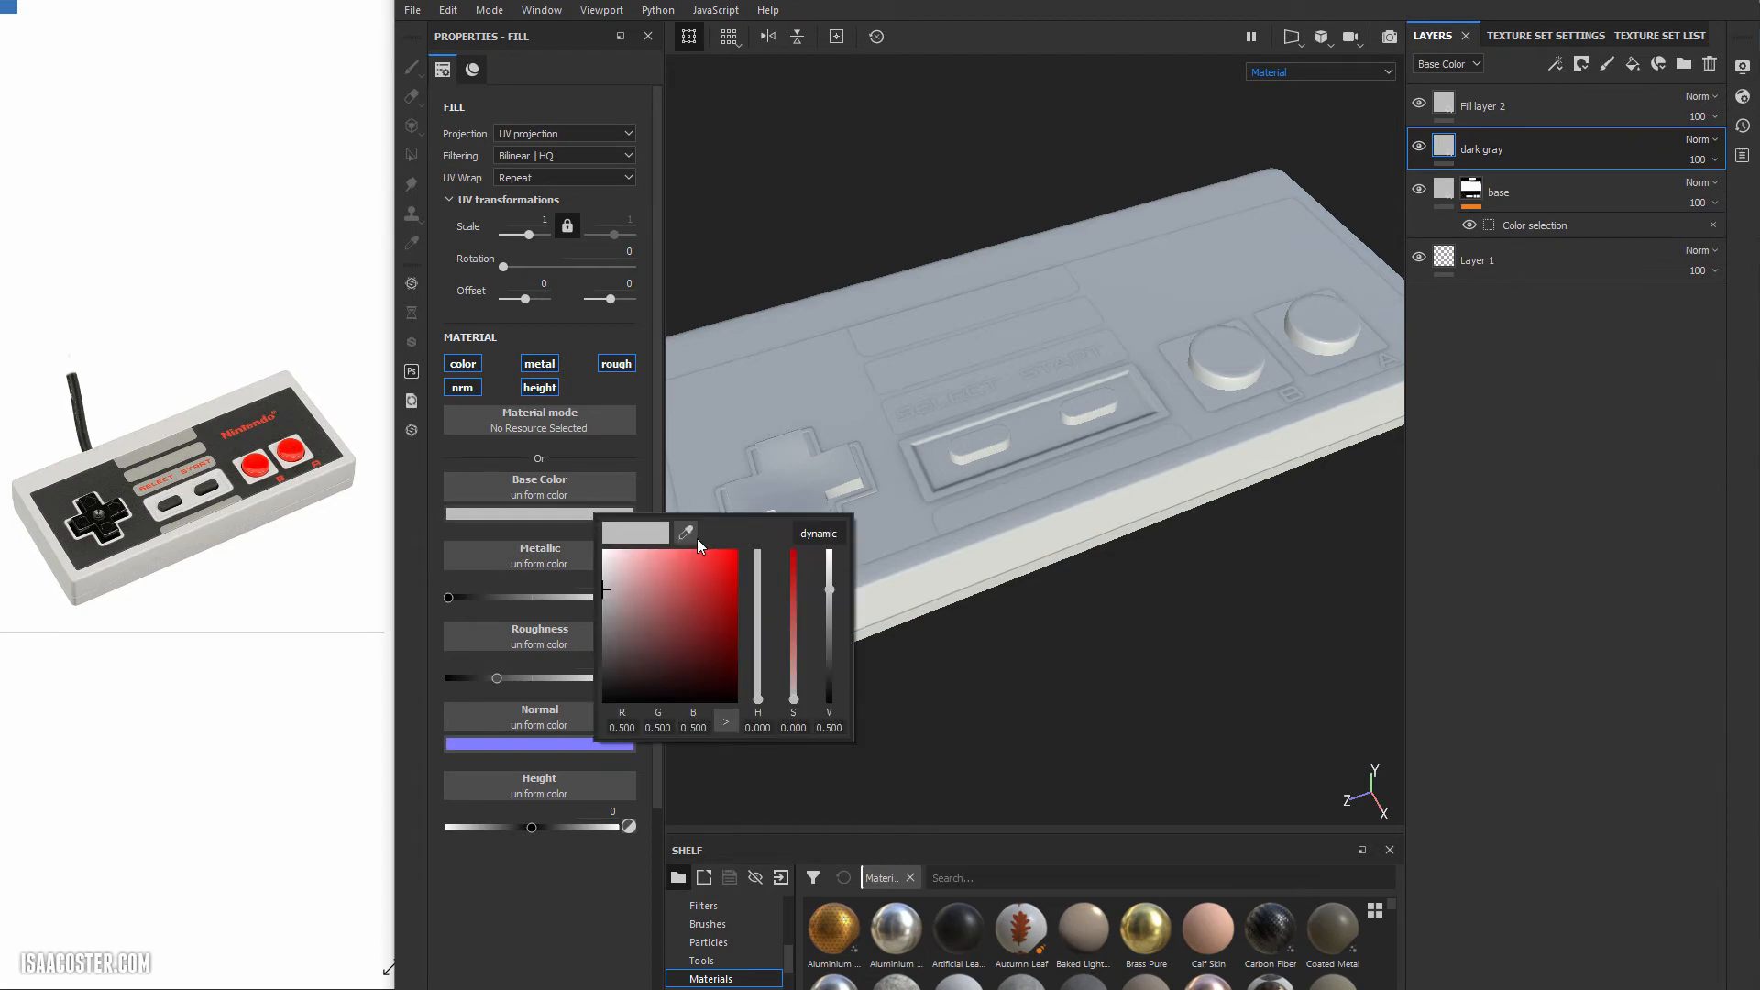
pyautogui.click(298, 431)
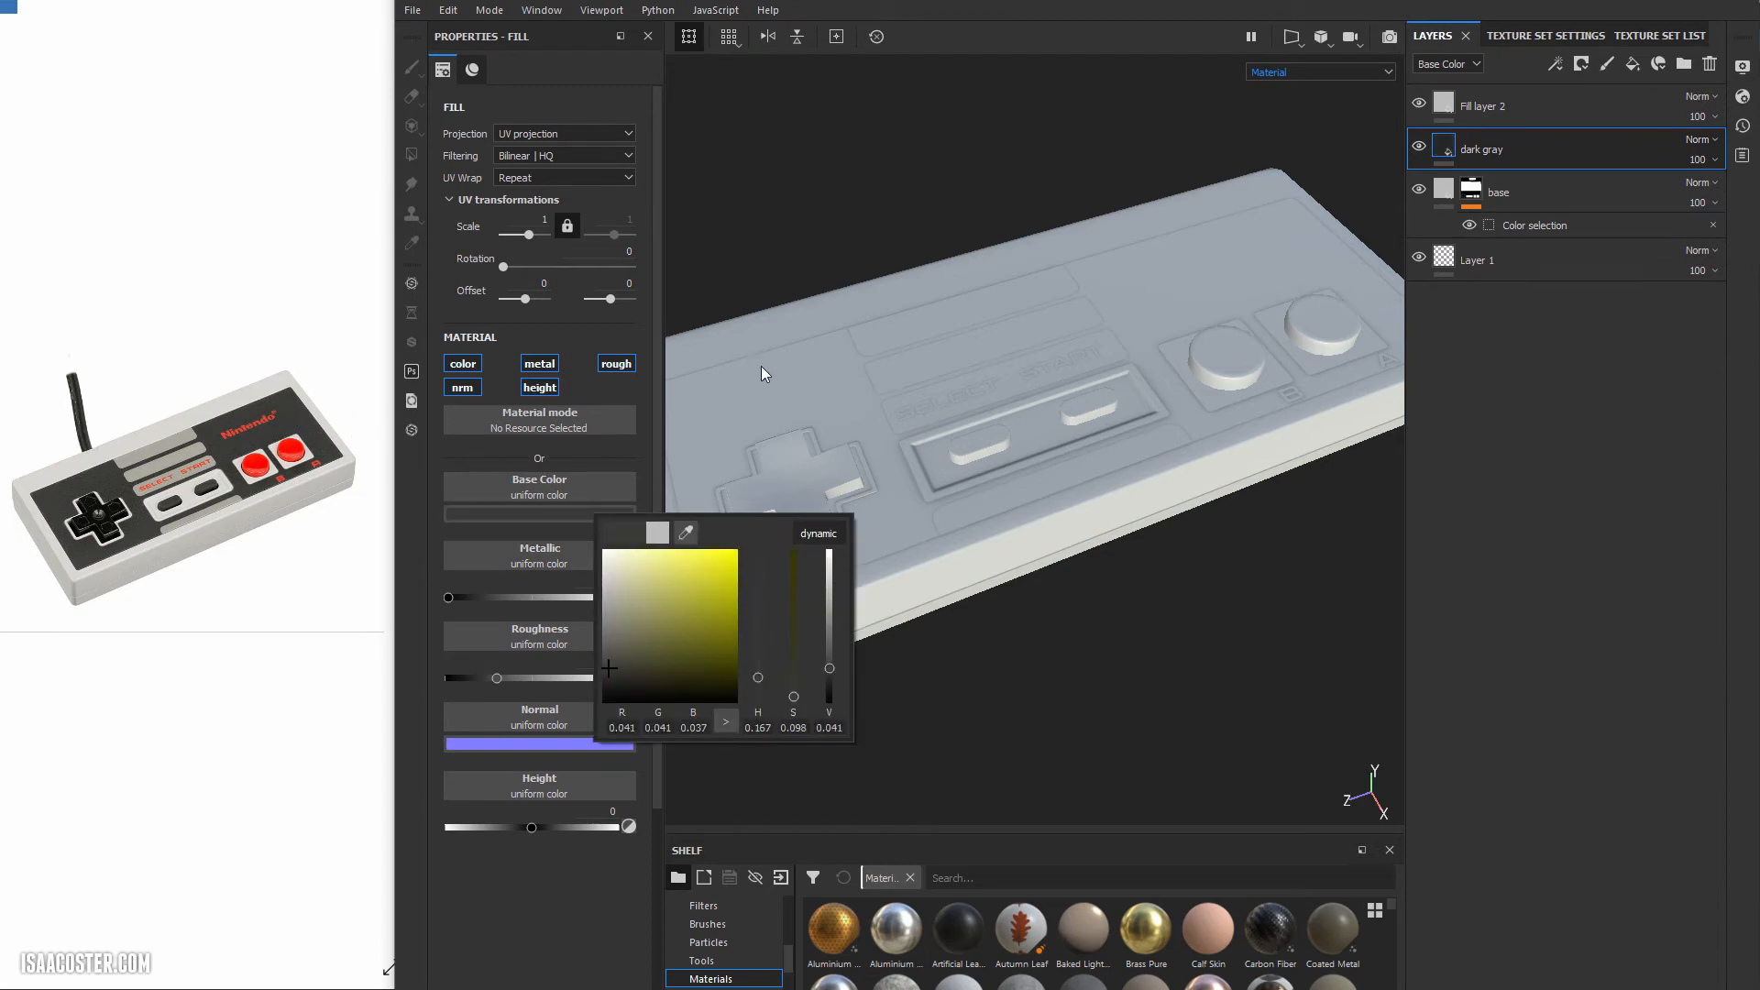
# Give the dark gray layer a black mask with a color selection of the faceplate's green ID color.
pyautogui.rightClick(1521, 143)
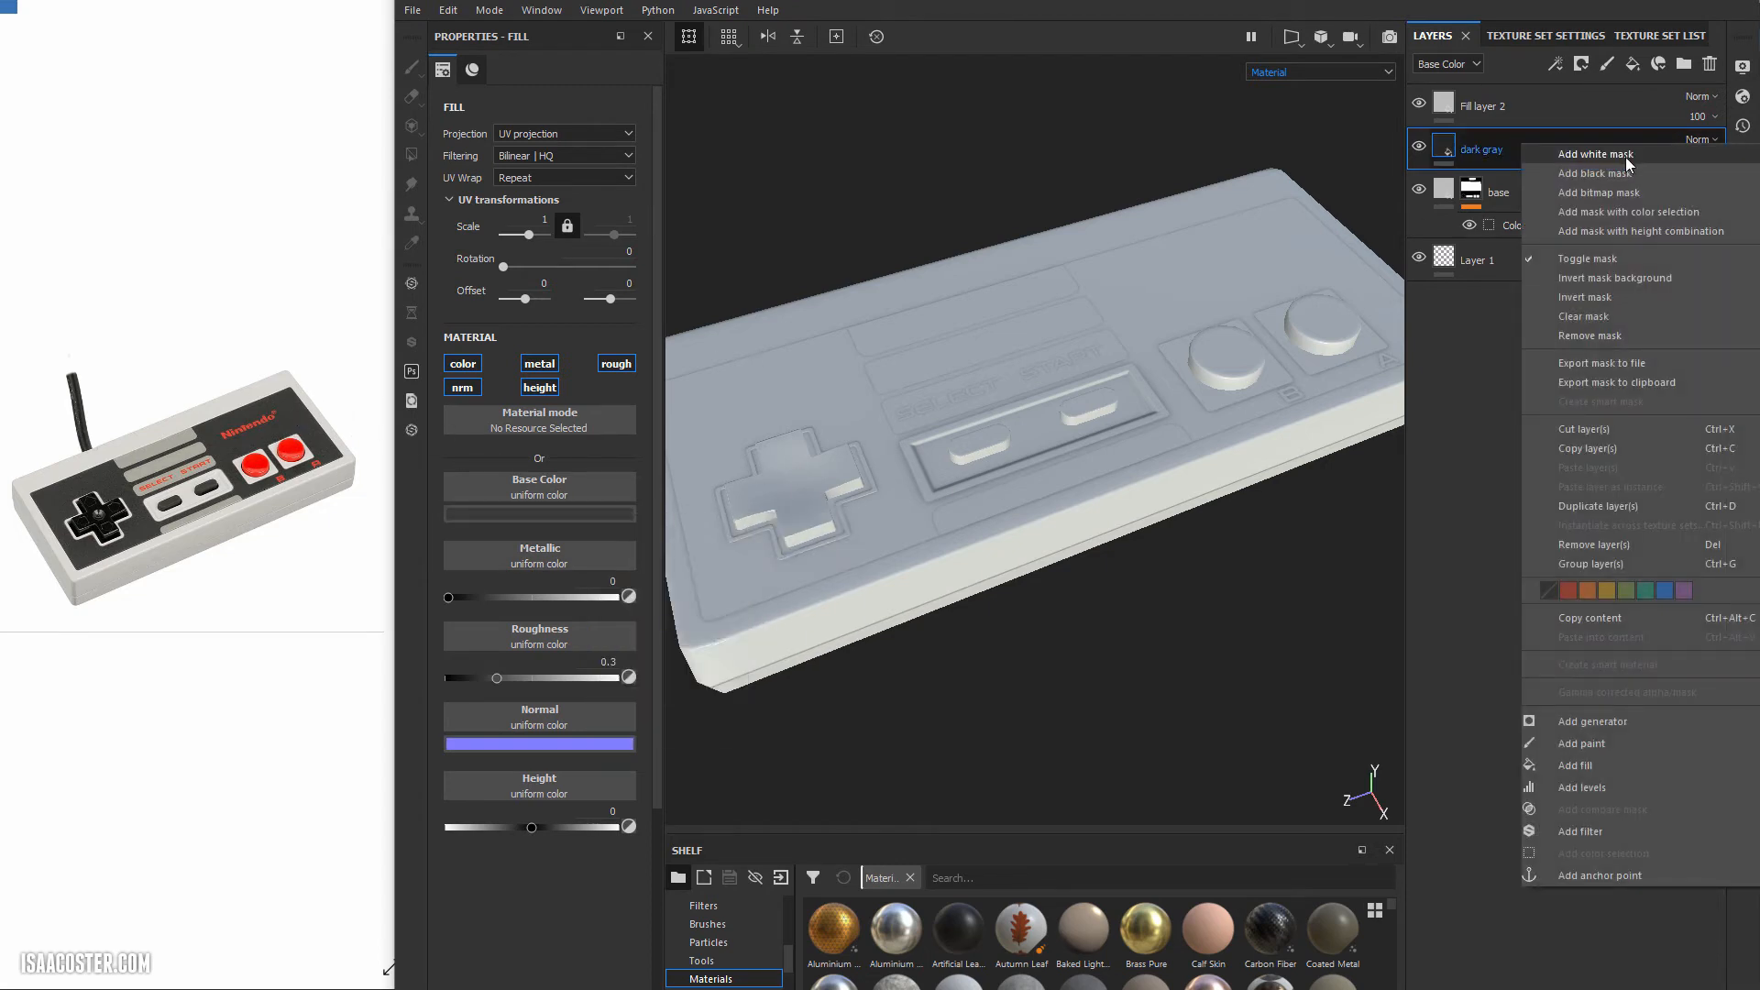
pyautogui.click(1624, 157)
pyautogui.rightClick(1471, 145)
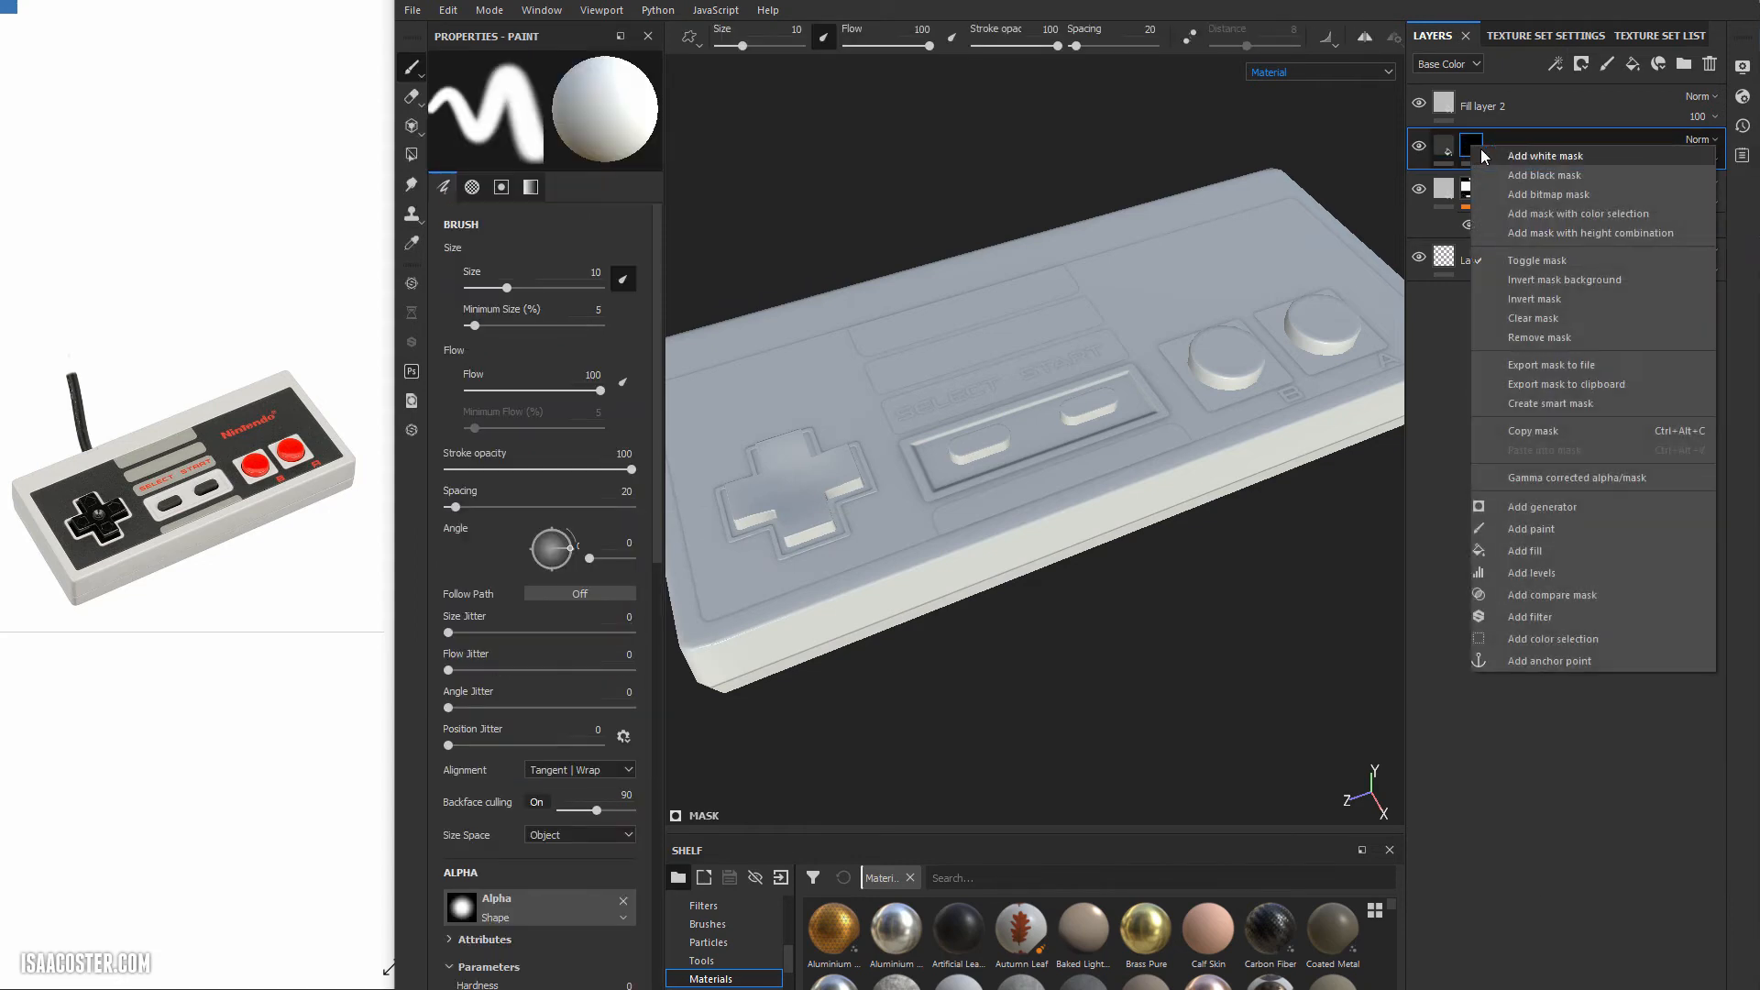
pyautogui.click(1576, 213)
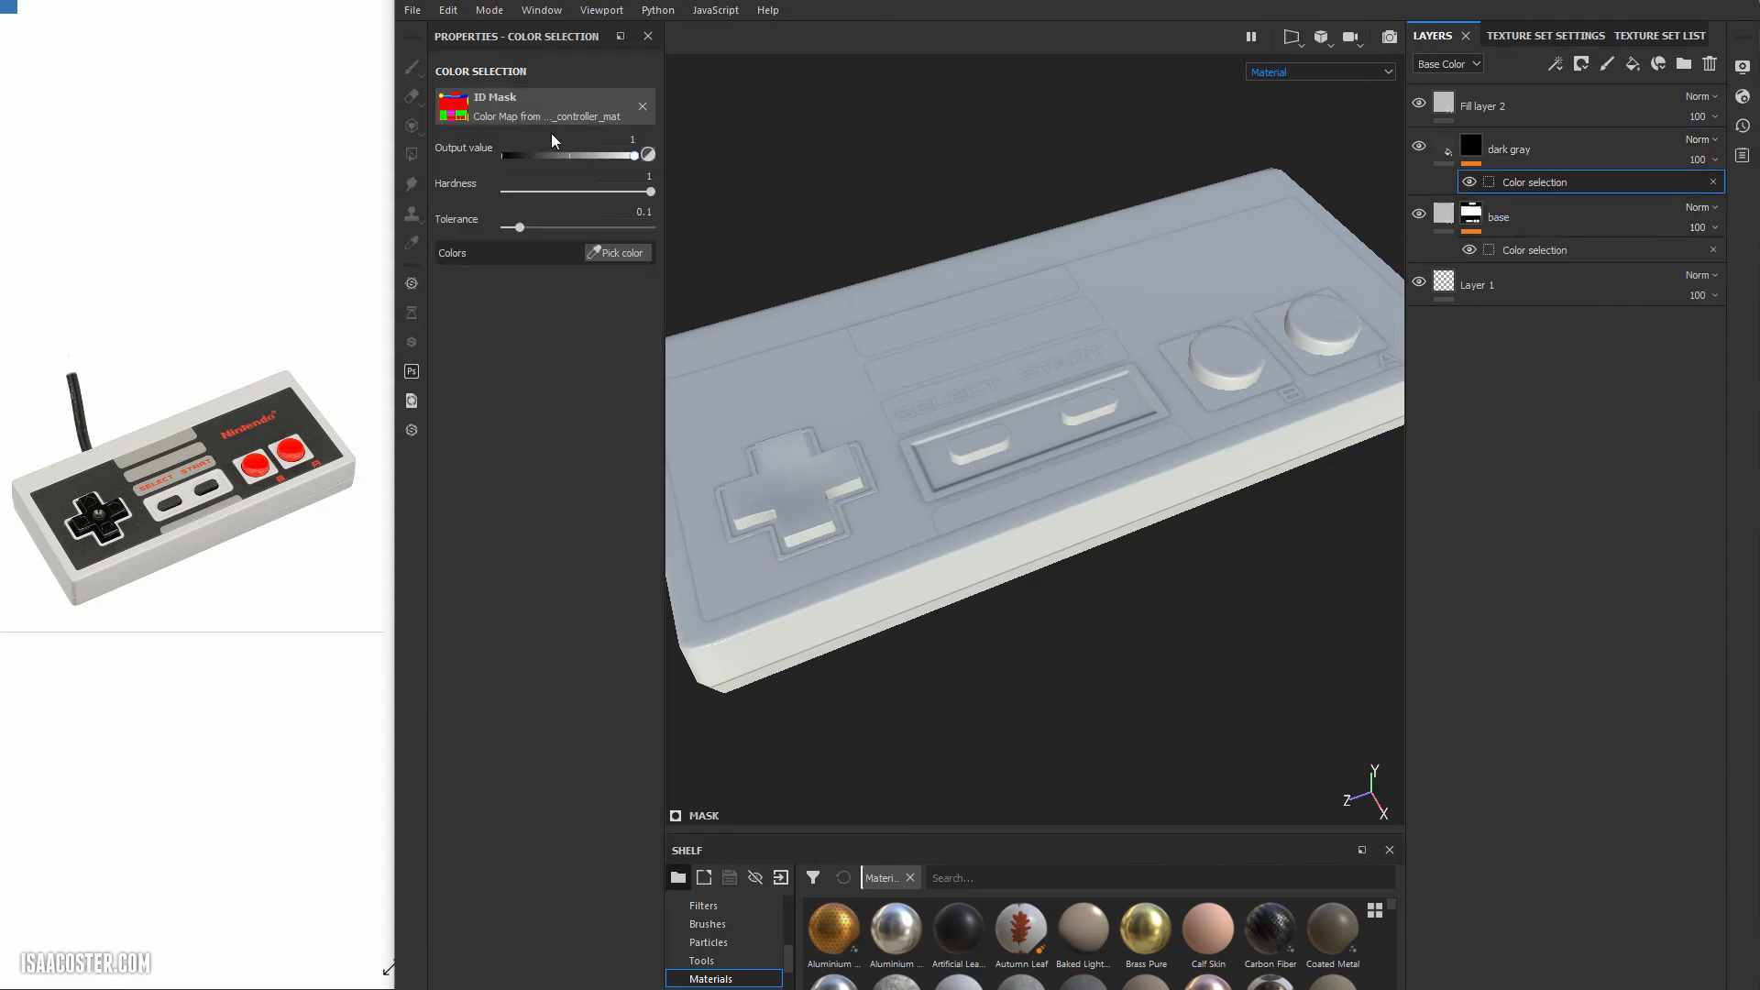
pyautogui.click(619, 252)
pyautogui.click(815, 377)
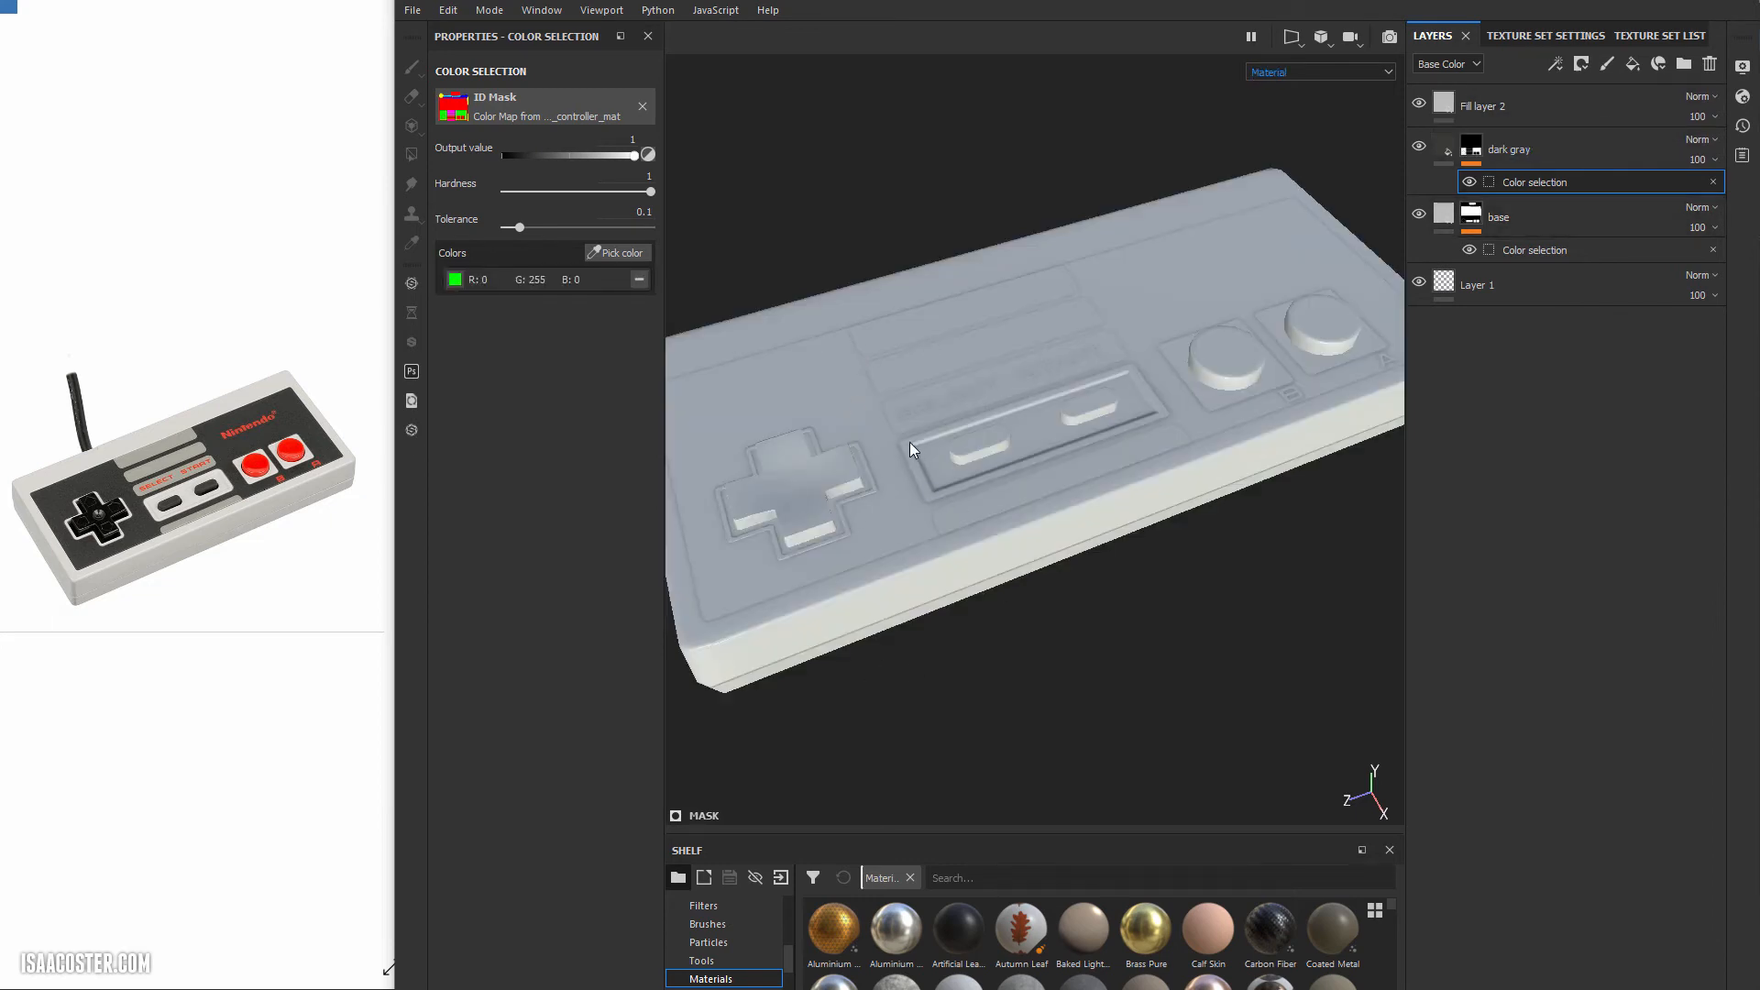
pyautogui.keyDown('alt'); pyautogui.moveTo(1206, 186); pyautogui.dragTo(1247, 188); pyautogui.keyUp('alt')
pyautogui.scroll(1, 1206, 186)
# Delete Fill layer 2 from the top of the layer stack and check the dark faceplate on the model.
pyautogui.click(1566, 108)
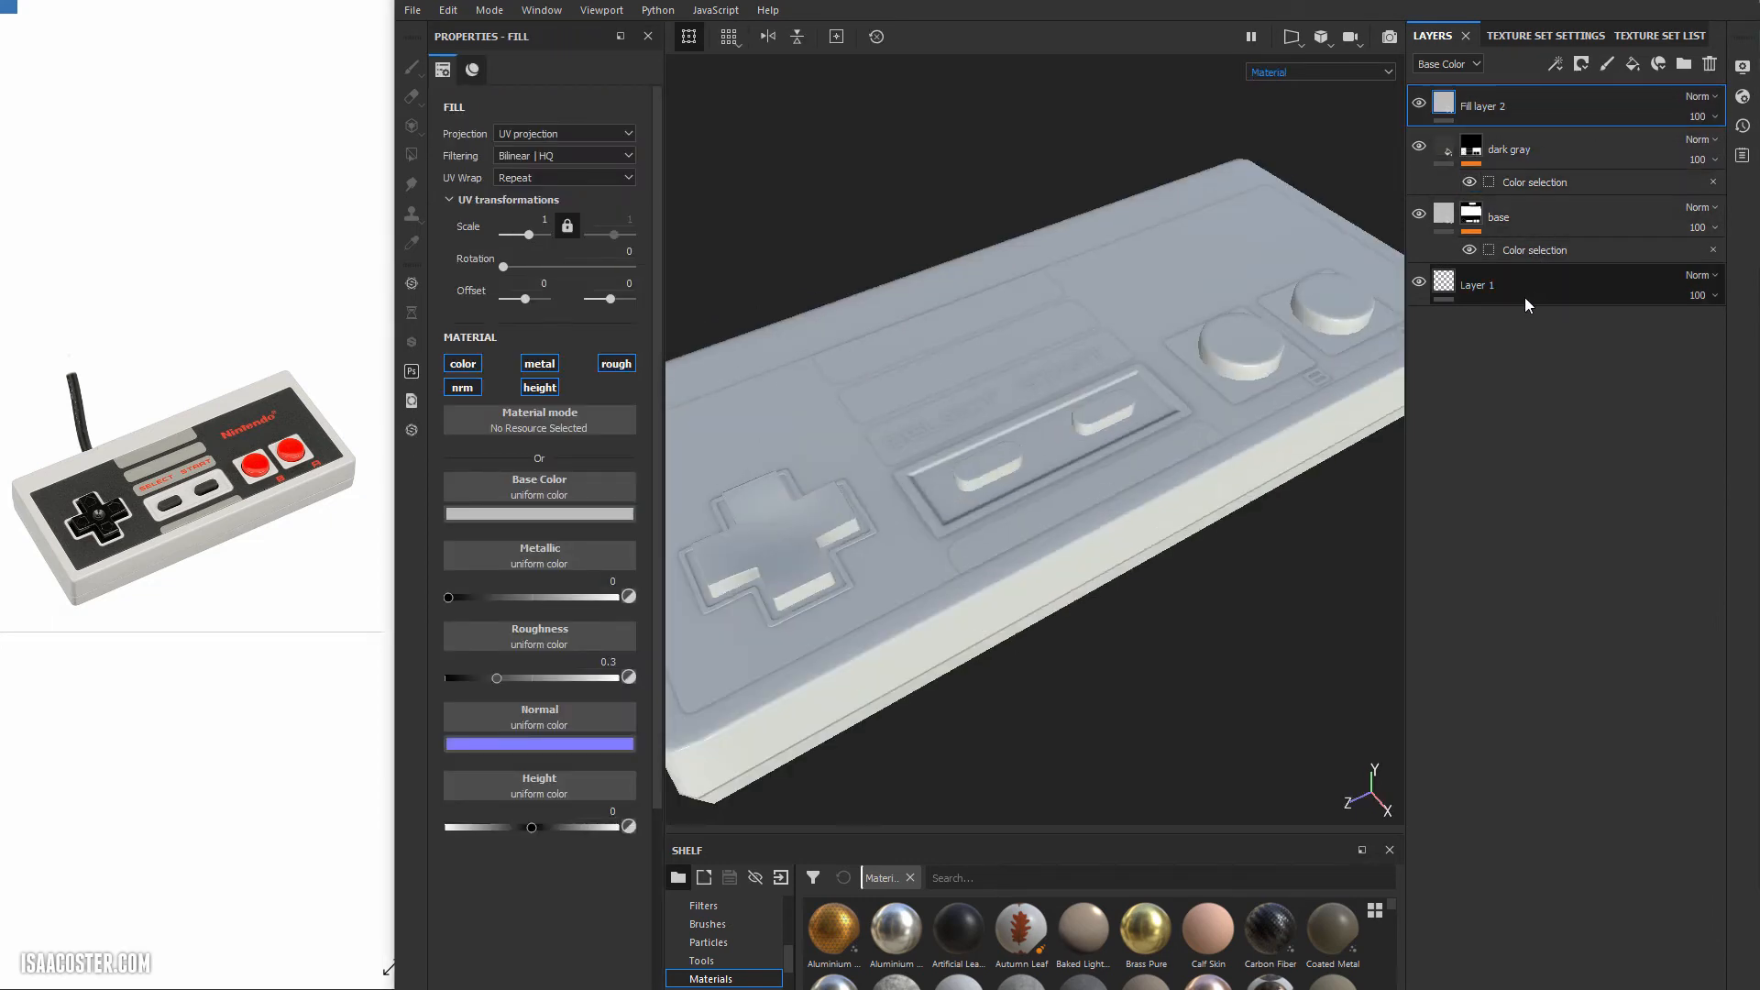
pyautogui.press('Delete')
pyautogui.keyDown('alt'); pyautogui.moveTo(1036, 520); pyautogui.dragTo(1012, 488); pyautogui.keyUp('alt')
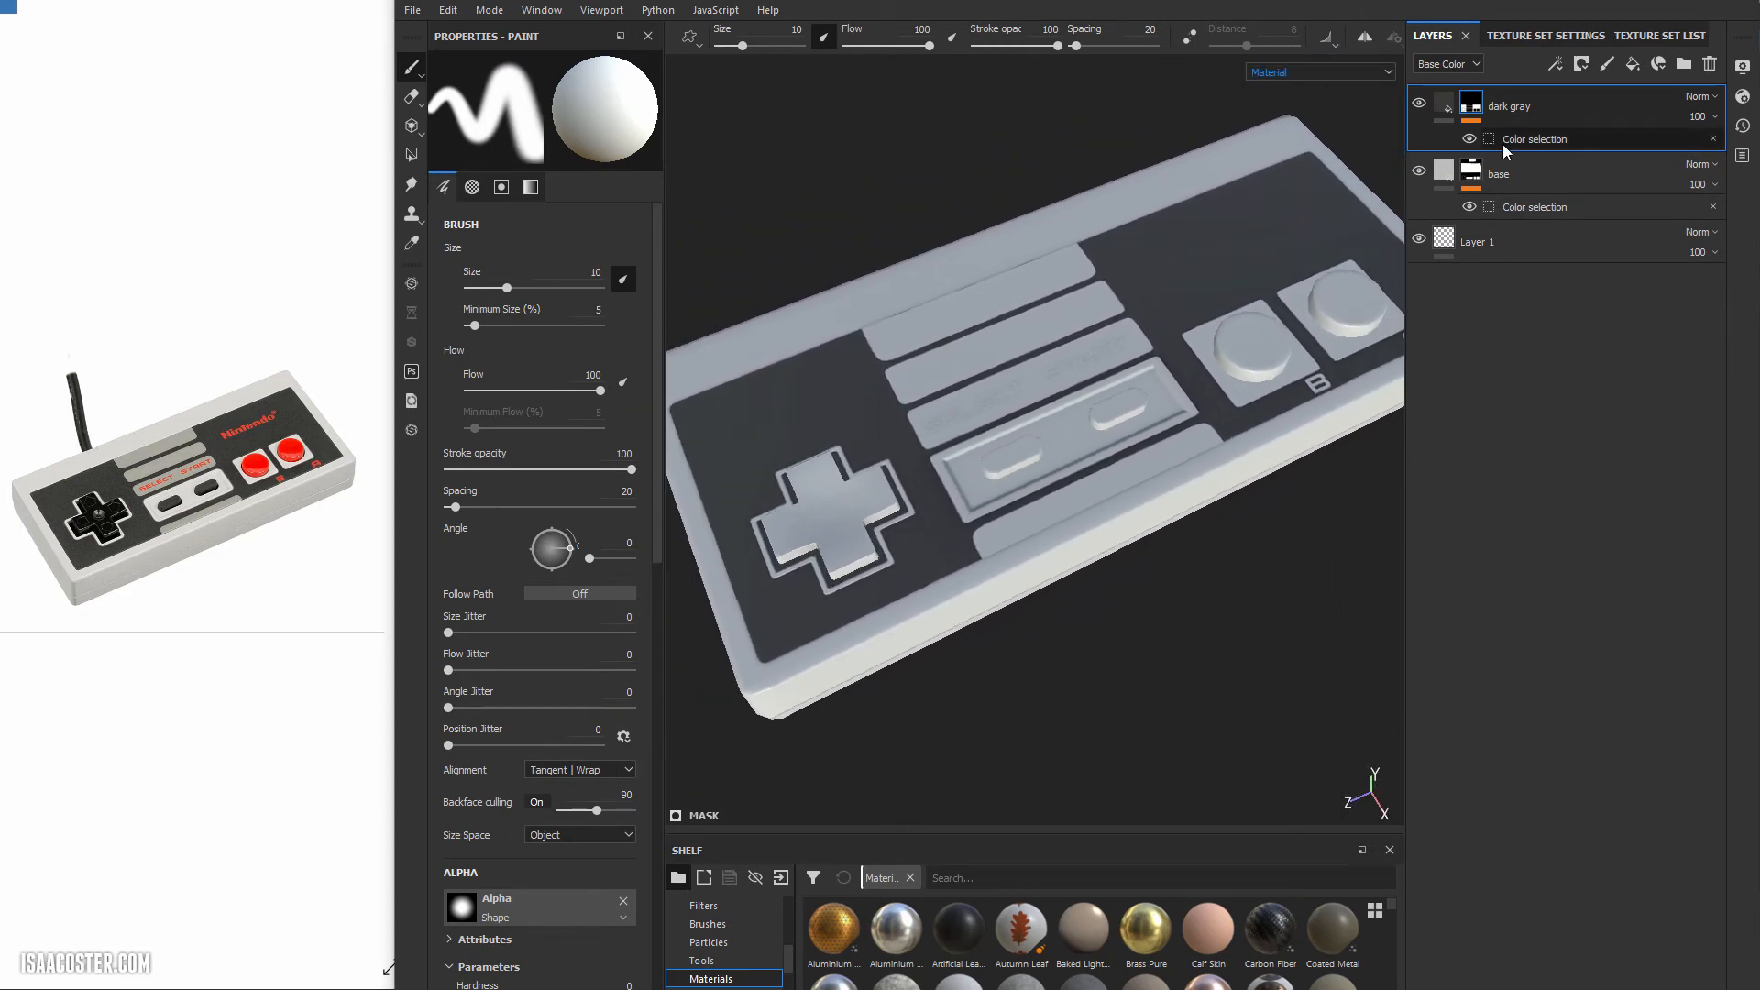
# Add a fill layer named "glossy black" above the dark gray layer.
pyautogui.click(1632, 63)
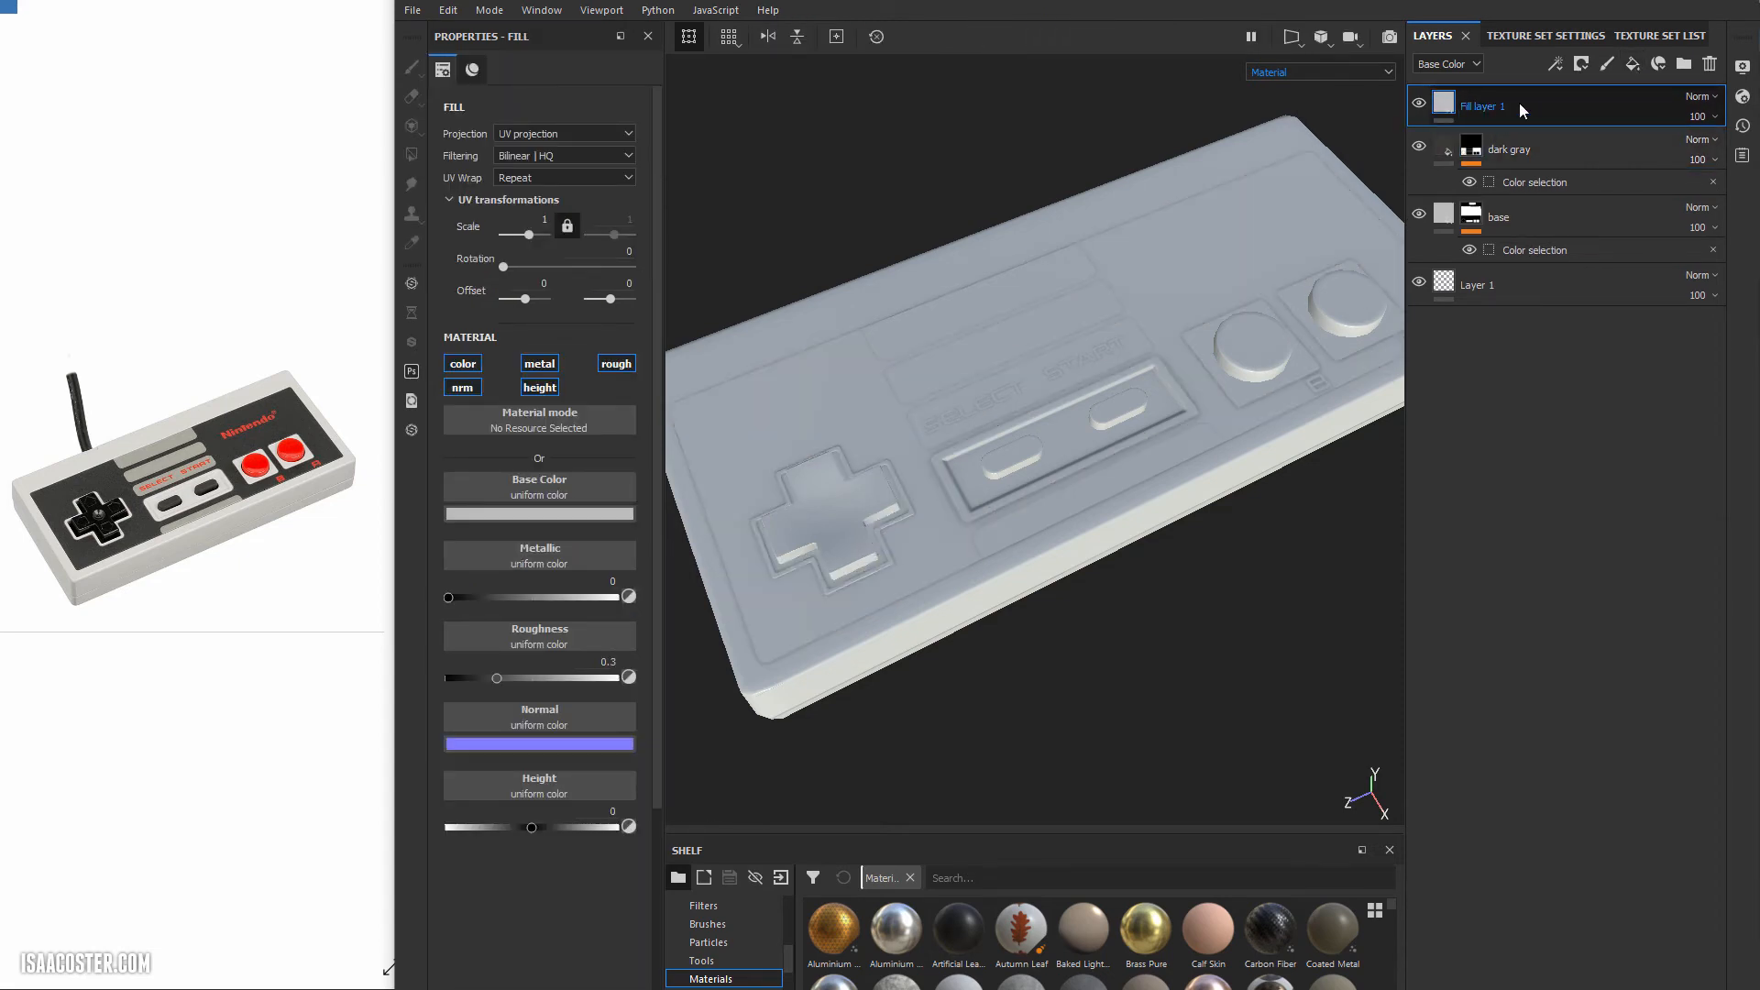
pyautogui.write('glossy black')
pyautogui.press('Return')
# Mask the glossy black layer with a color selection of the D-pad's yellow ID color.
pyautogui.rightClick(1512, 102)
pyautogui.click(1549, 117)
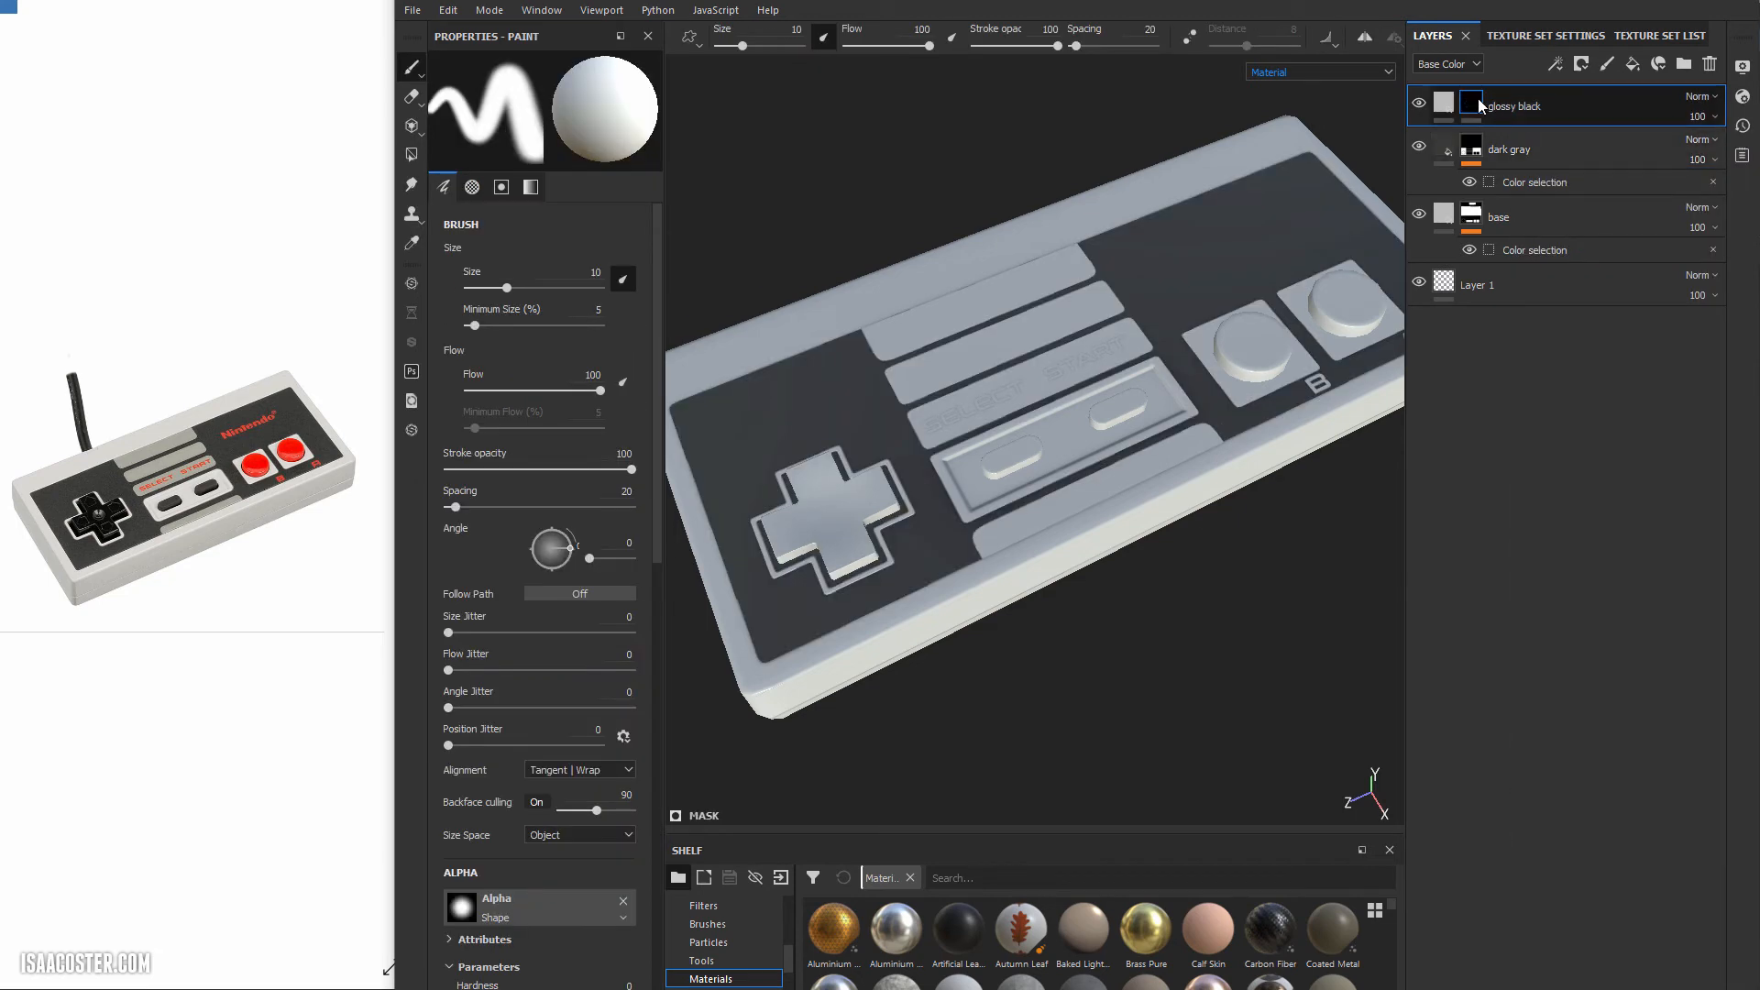
pyautogui.rightClick(1478, 97)
pyautogui.click(1543, 155)
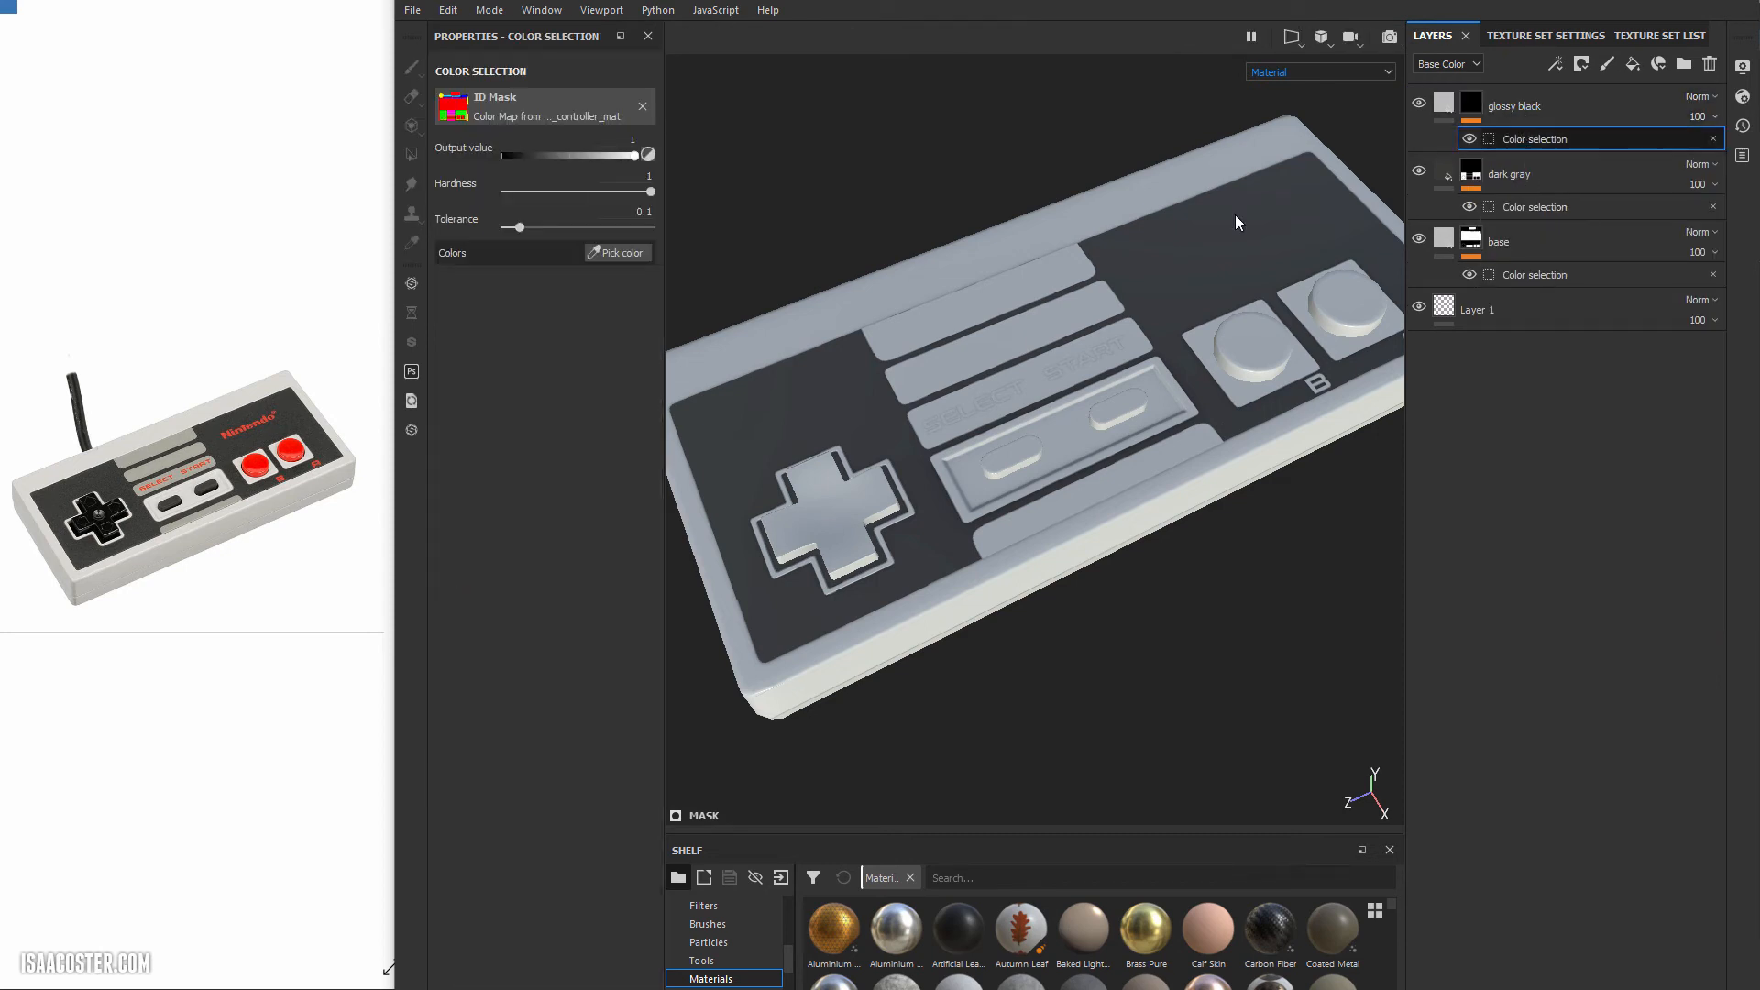
pyautogui.click(617, 253)
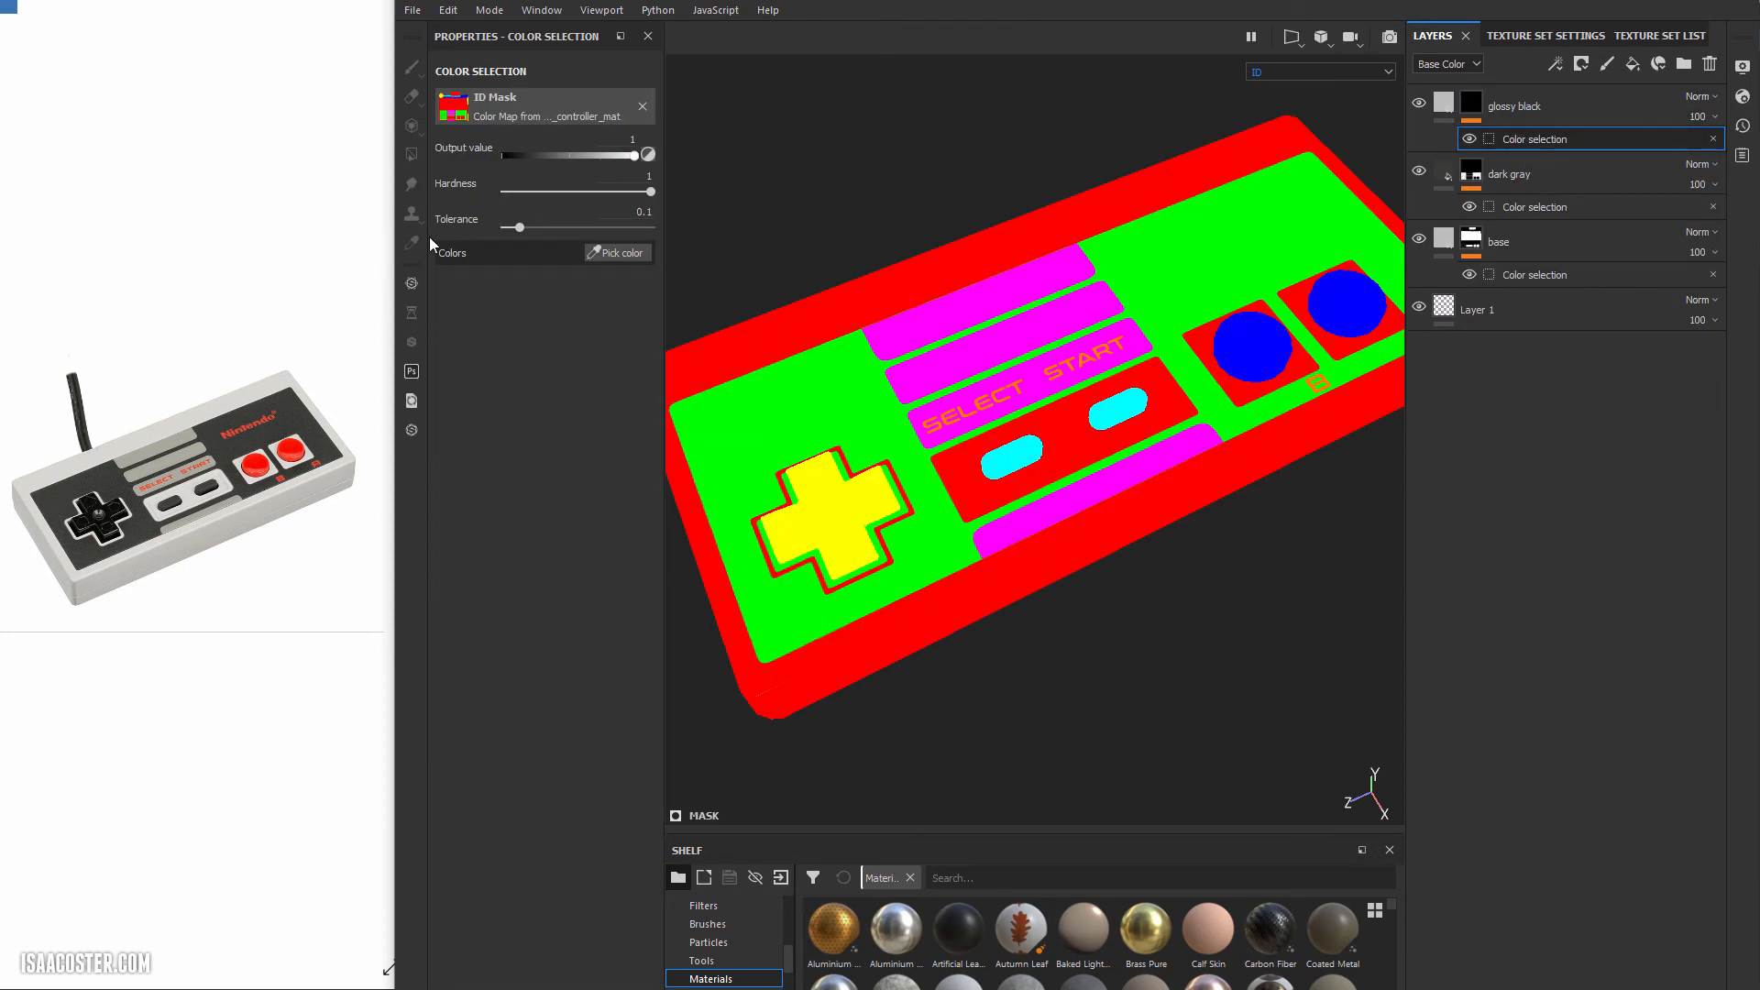
pyautogui.click(852, 492)
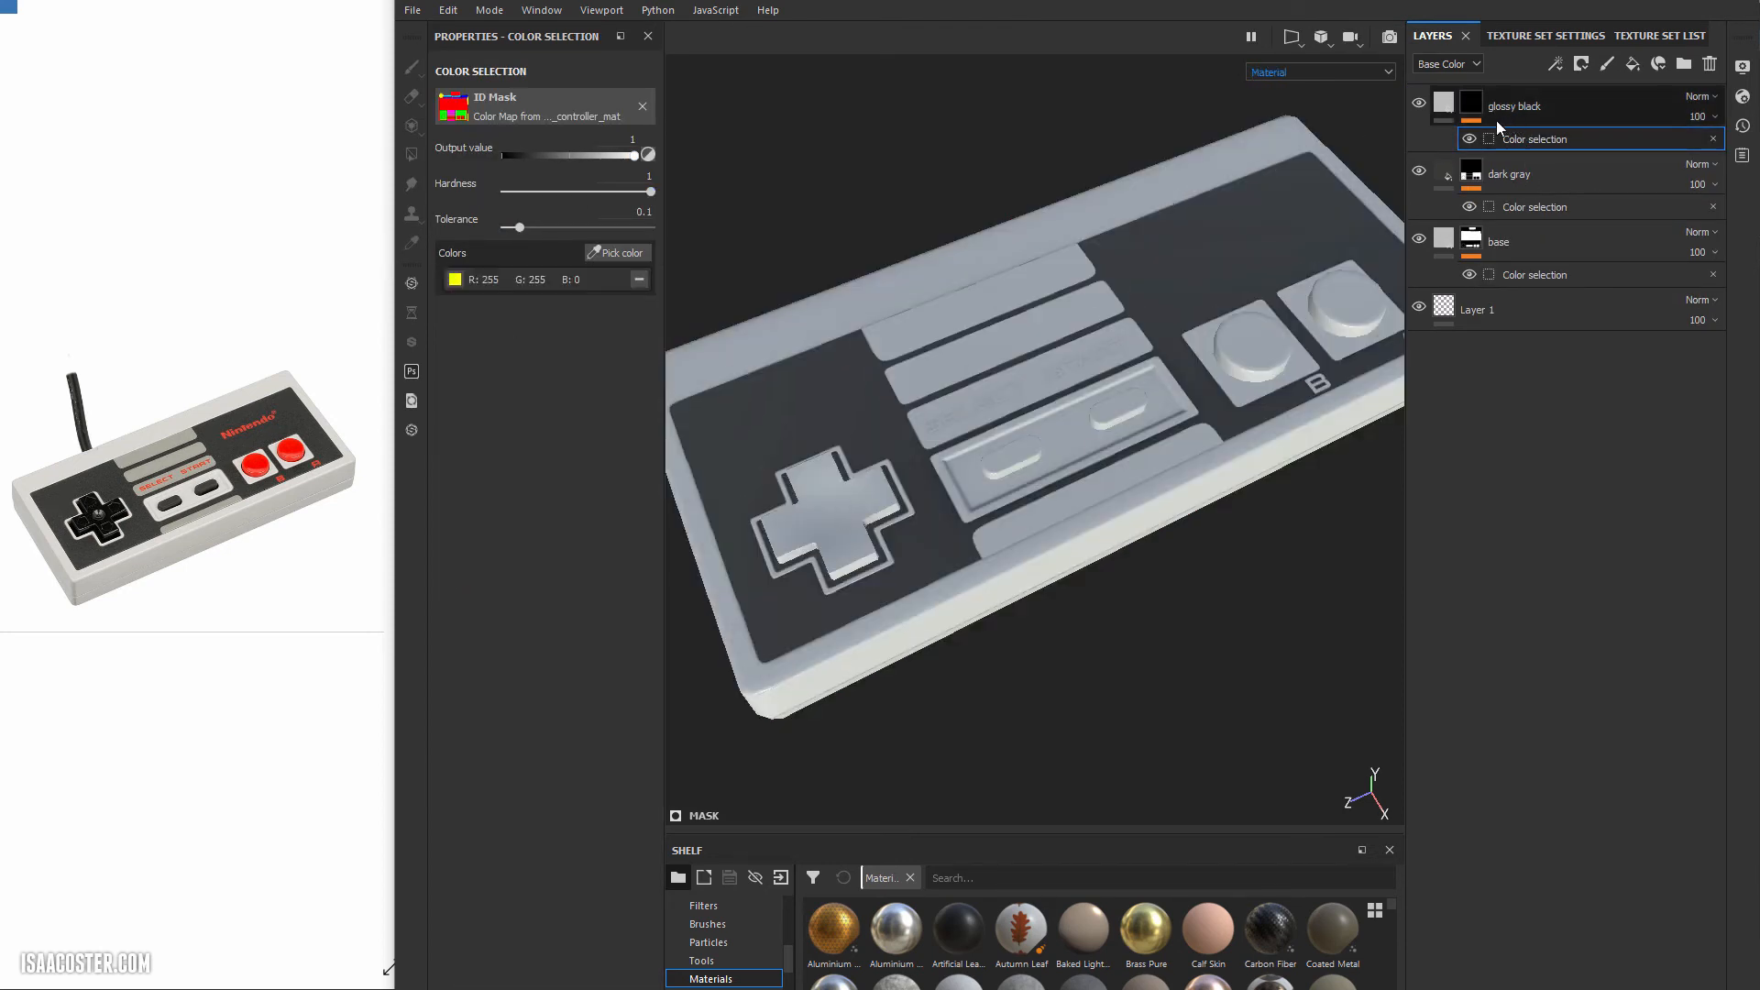
# Set the glossy black layer's base color to near-black and its roughness to about 0.22, and check the D-pad.
pyautogui.click(1442, 107)
pyautogui.click(559, 509)
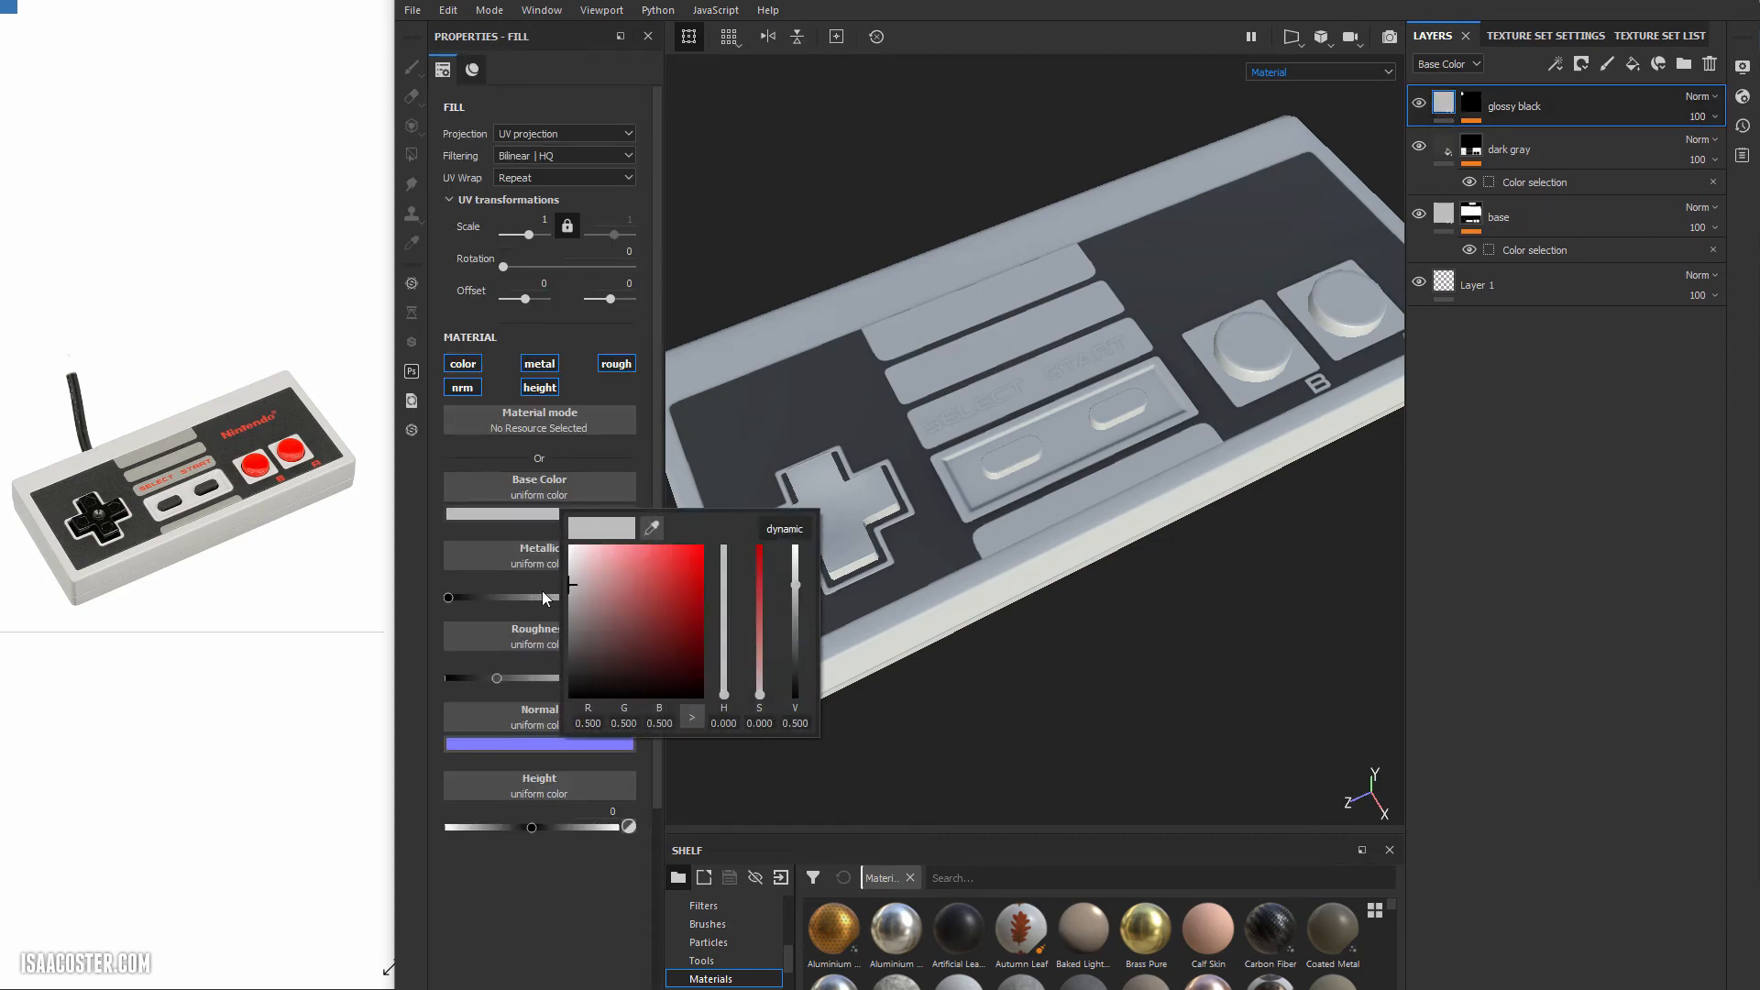
pyautogui.moveTo(565, 665); pyautogui.dragTo(484, 676)
pyautogui.keyDown('alt'); pyautogui.moveTo(934, 698); pyautogui.dragTo(911, 647); pyautogui.keyUp('alt')
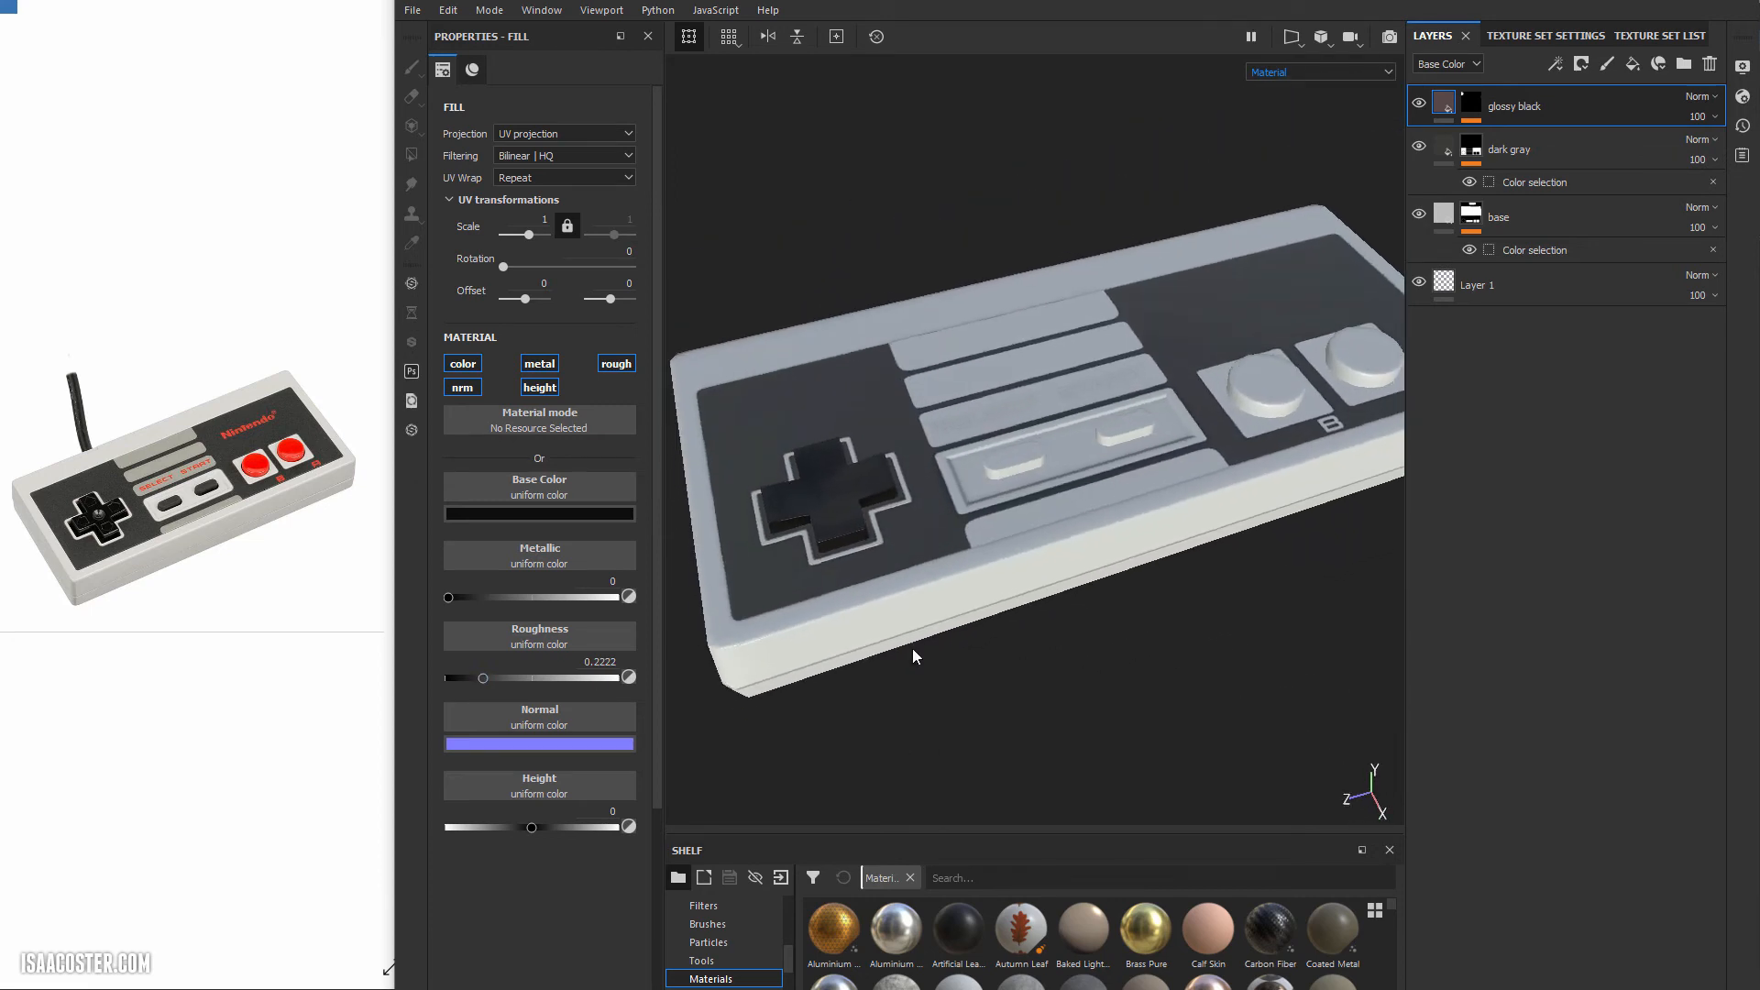
# Add a fill layer named "gray" above the glossy black layer.
pyautogui.click(1632, 61)
pyautogui.doubleClick(1501, 107)
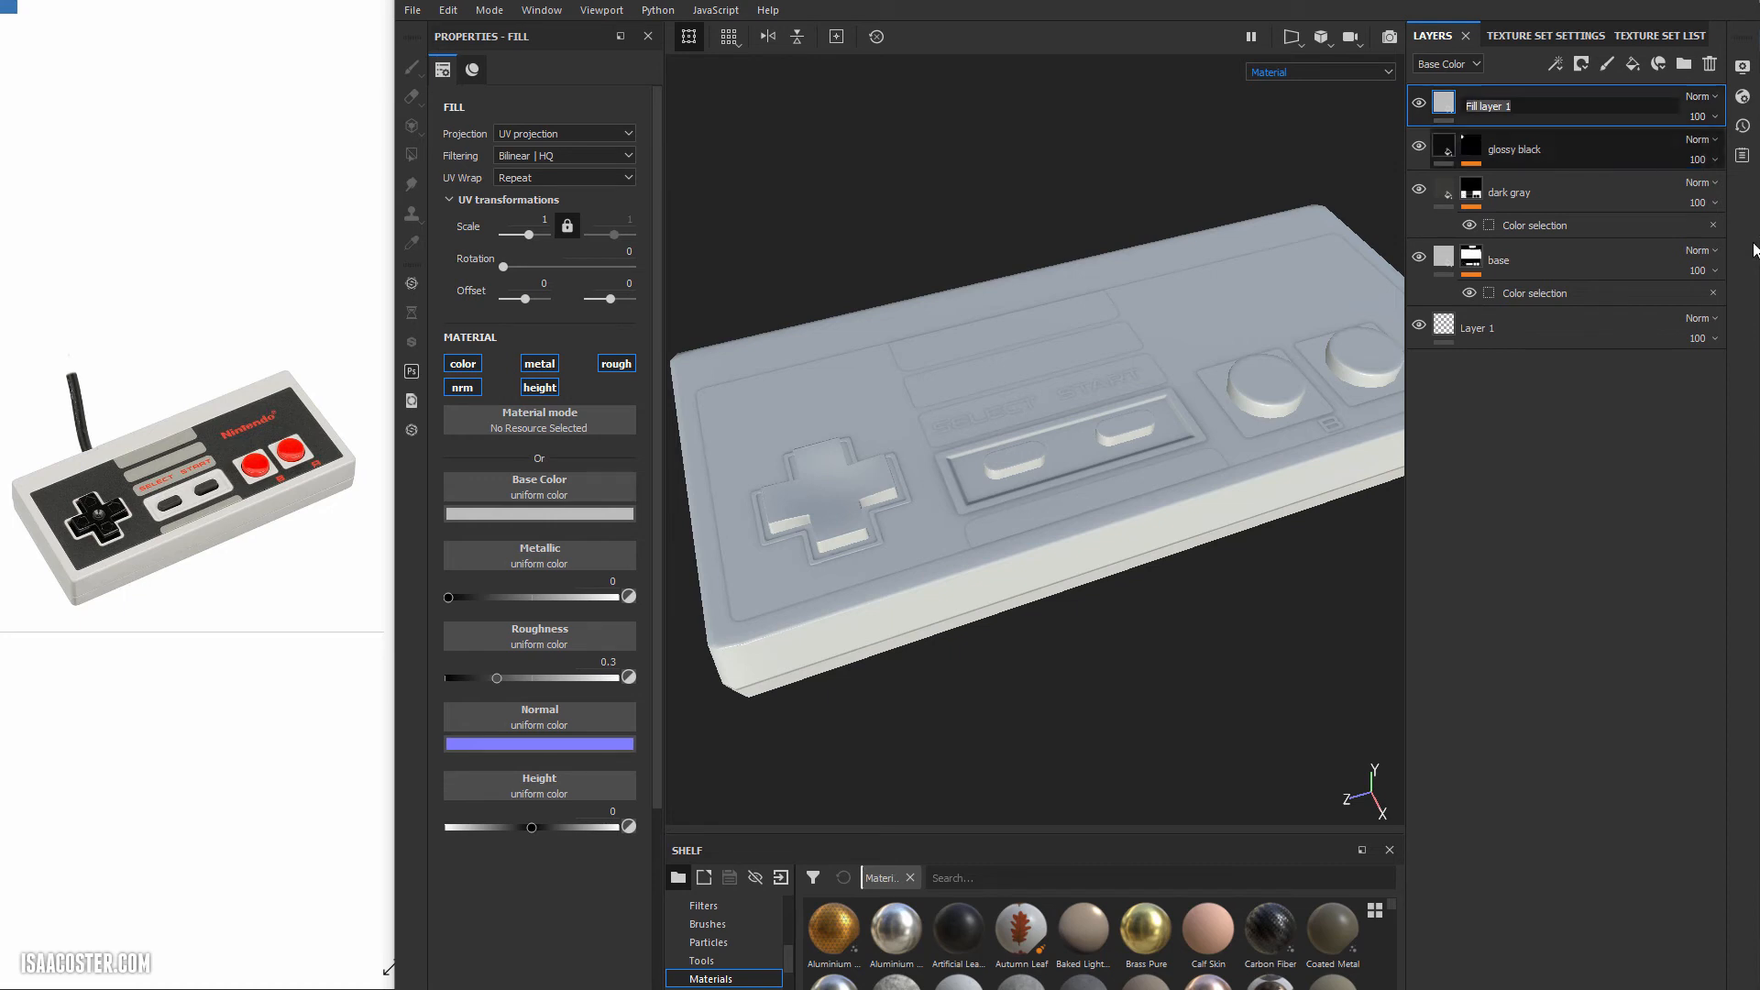
pyautogui.write('grta')
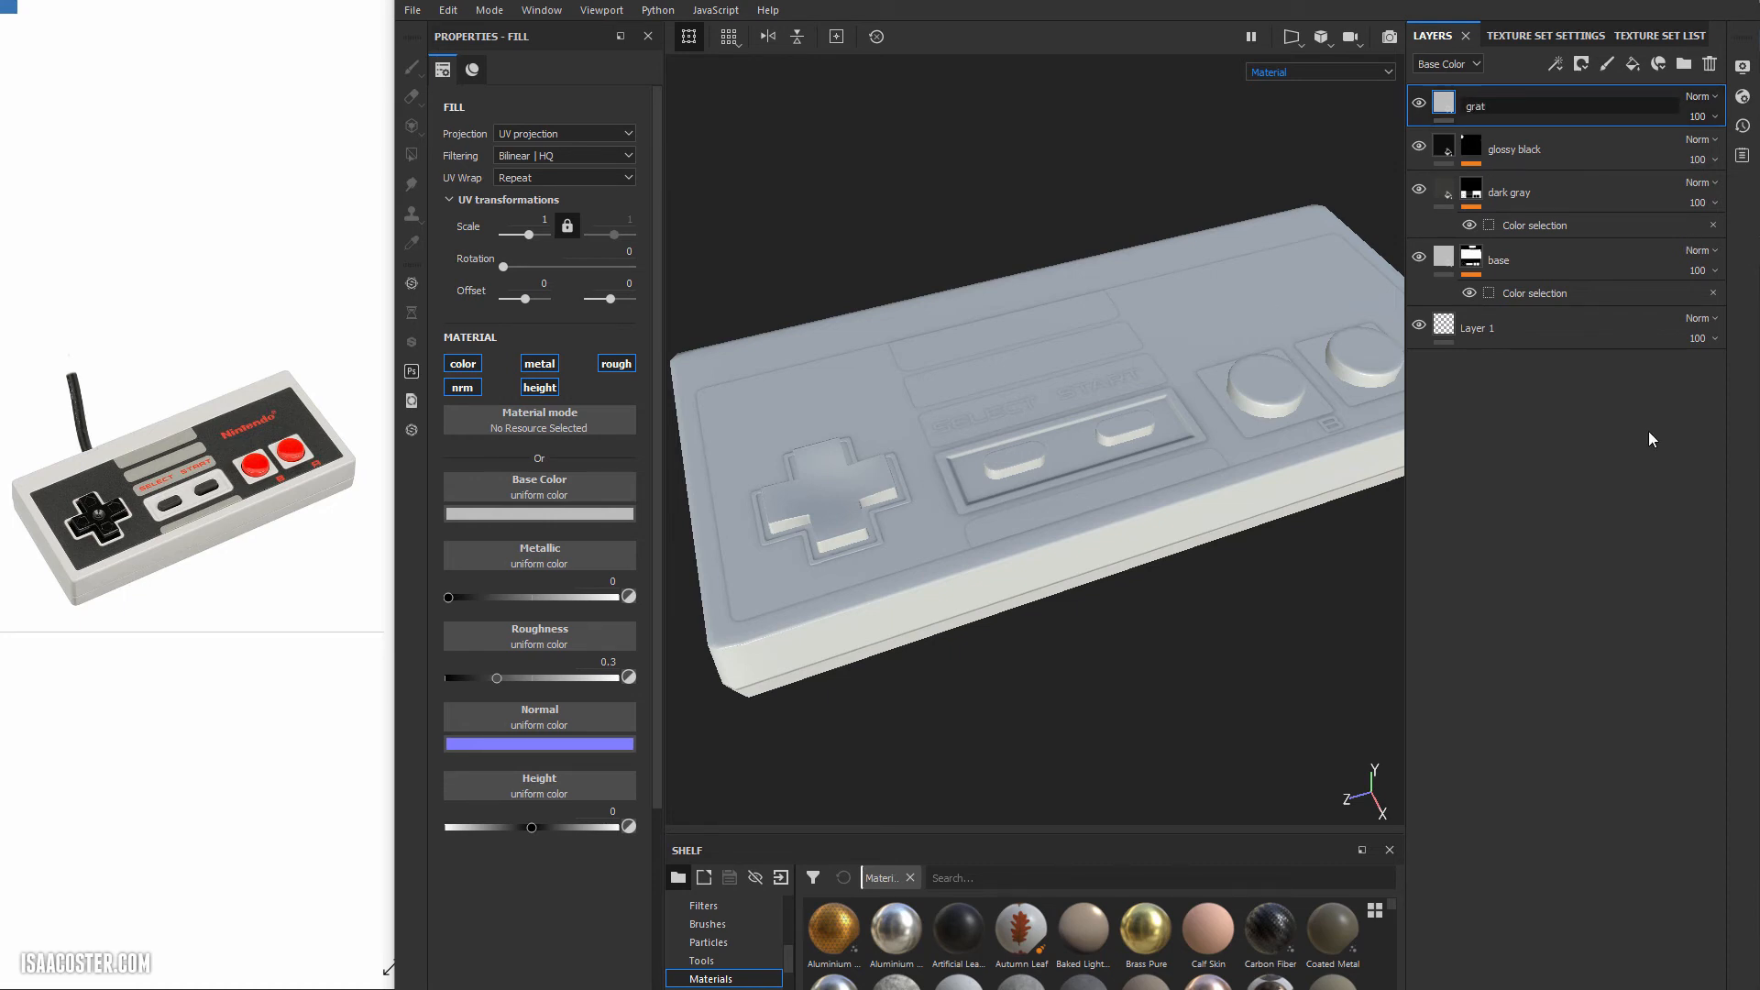
pyautogui.press('BackSpace')
pyautogui.write('y')
pyautogui.press('Return')
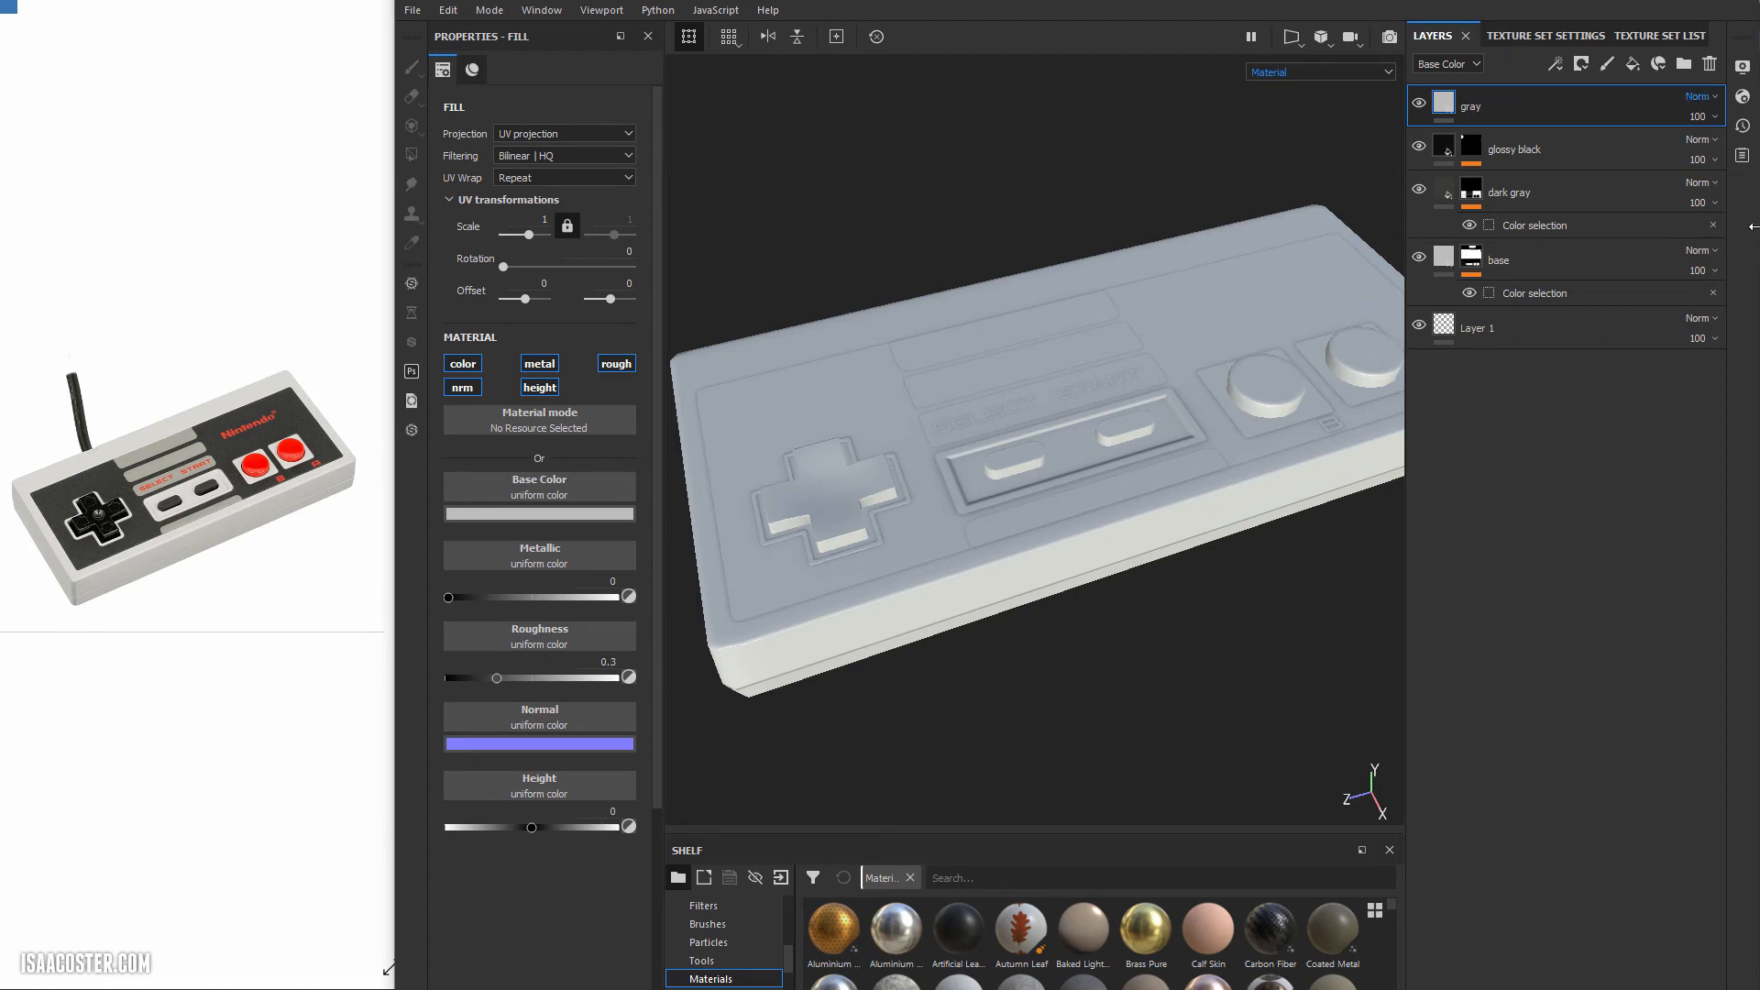
# Give the gray layer a black mask with a color selection of the center stripes' magenta ID color.
pyautogui.rightClick(1585, 114)
pyautogui.click(1641, 141)
pyautogui.rightClick(1467, 114)
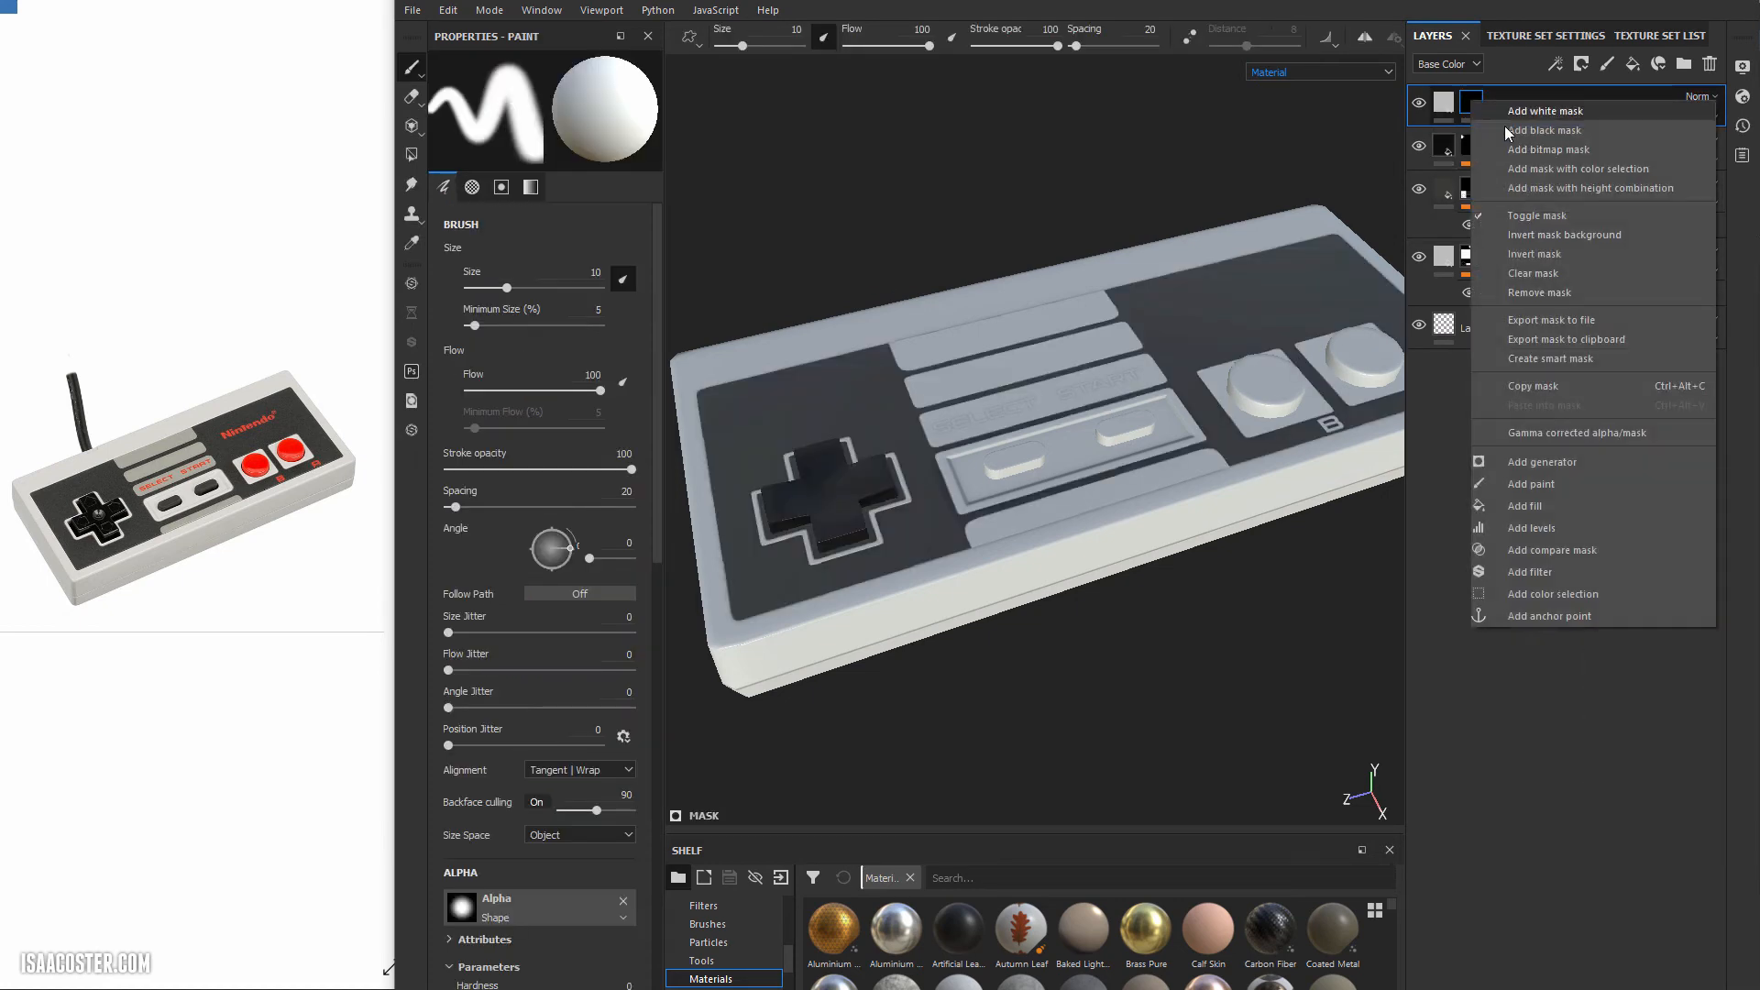
pyautogui.click(1550, 169)
pyautogui.click(594, 253)
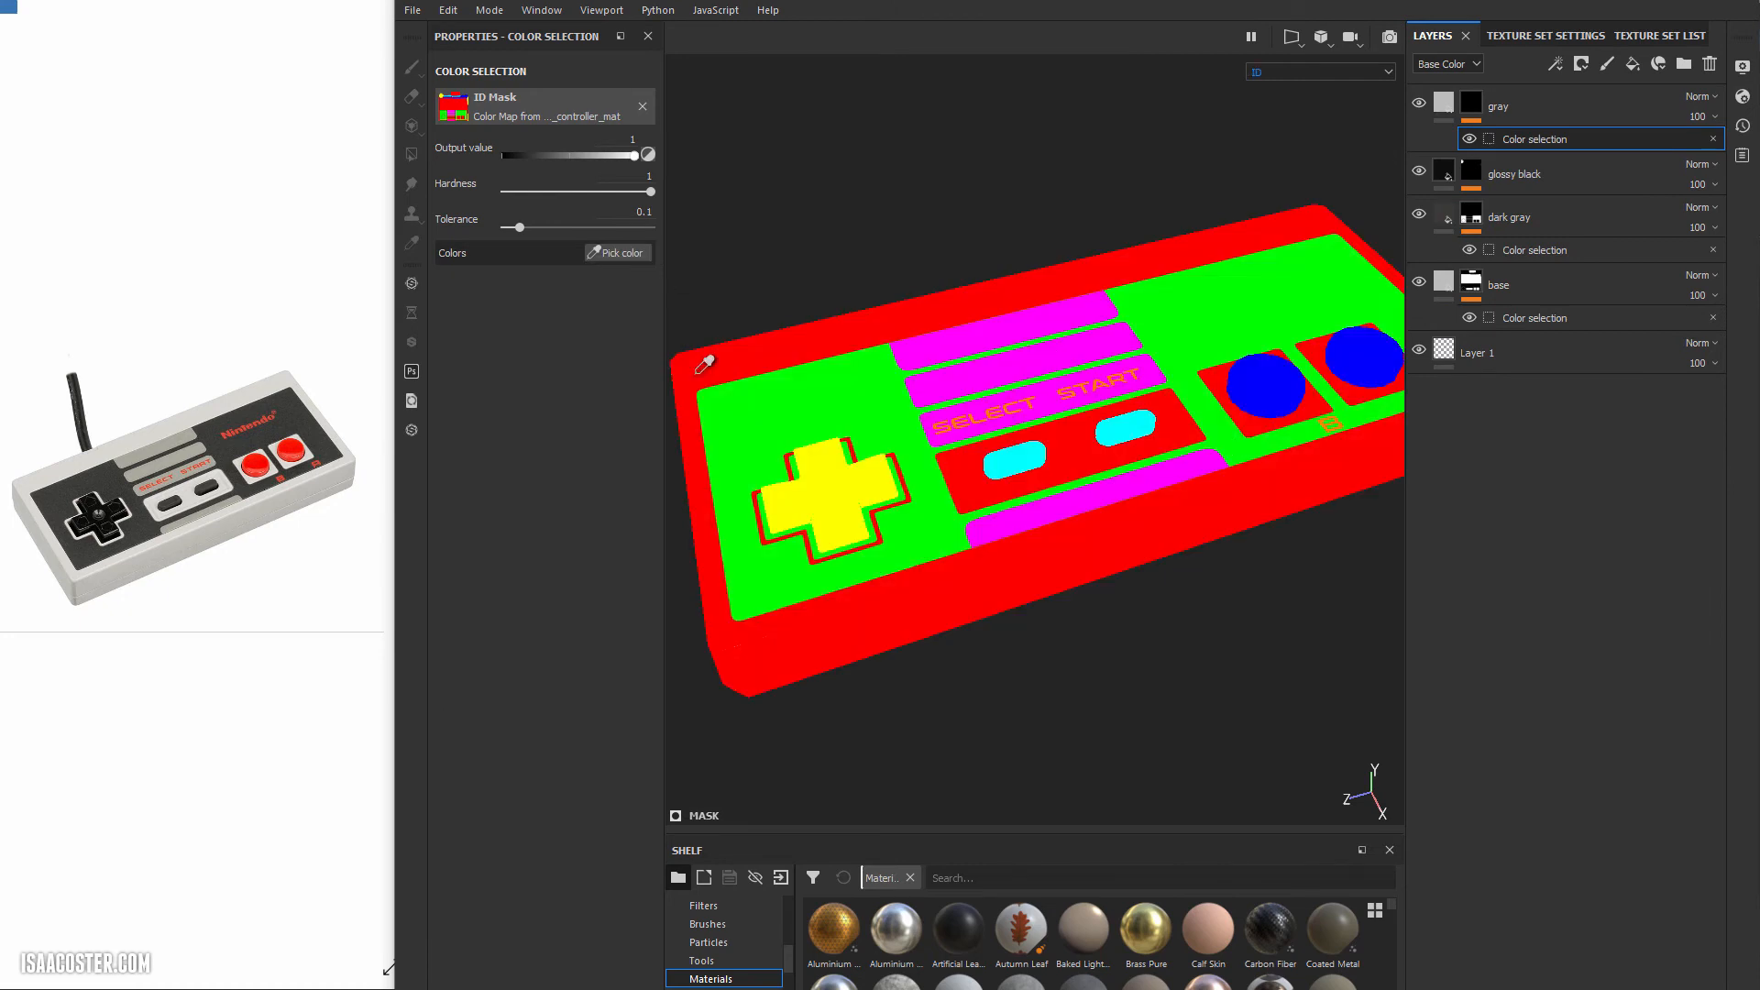
pyautogui.click(943, 355)
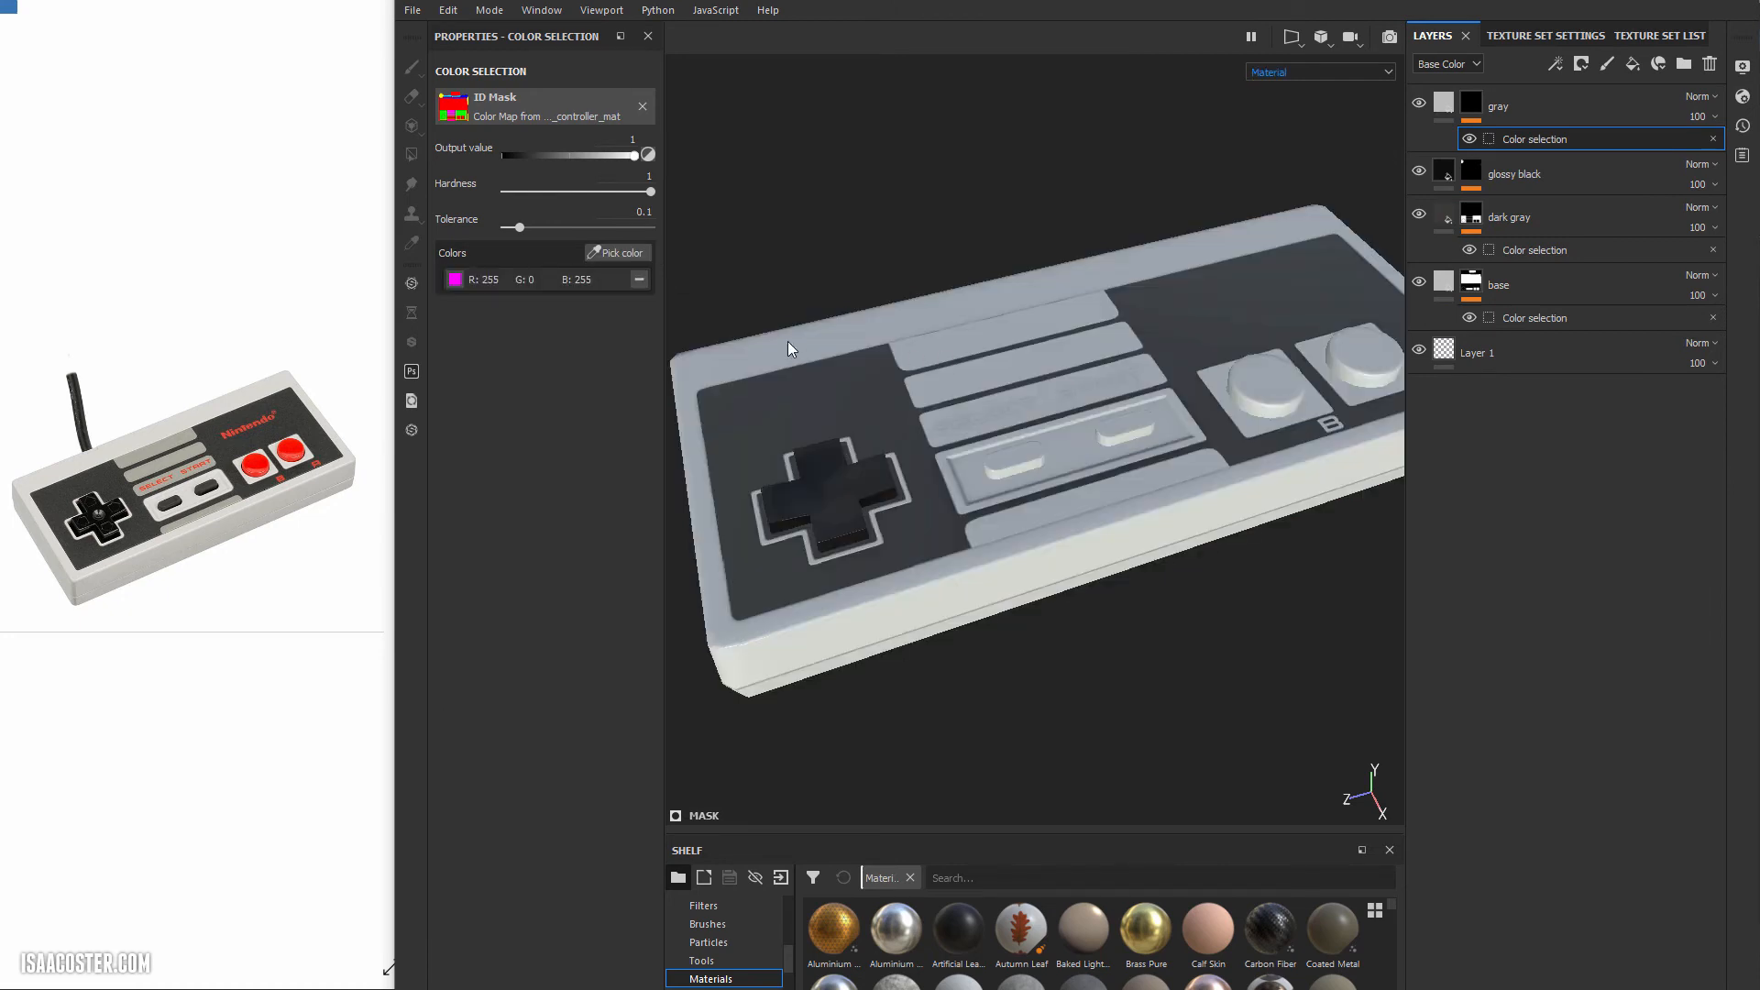
# Sample the gray layer's base color from the gray center stripes in the reference photo.
pyautogui.click(1454, 98)
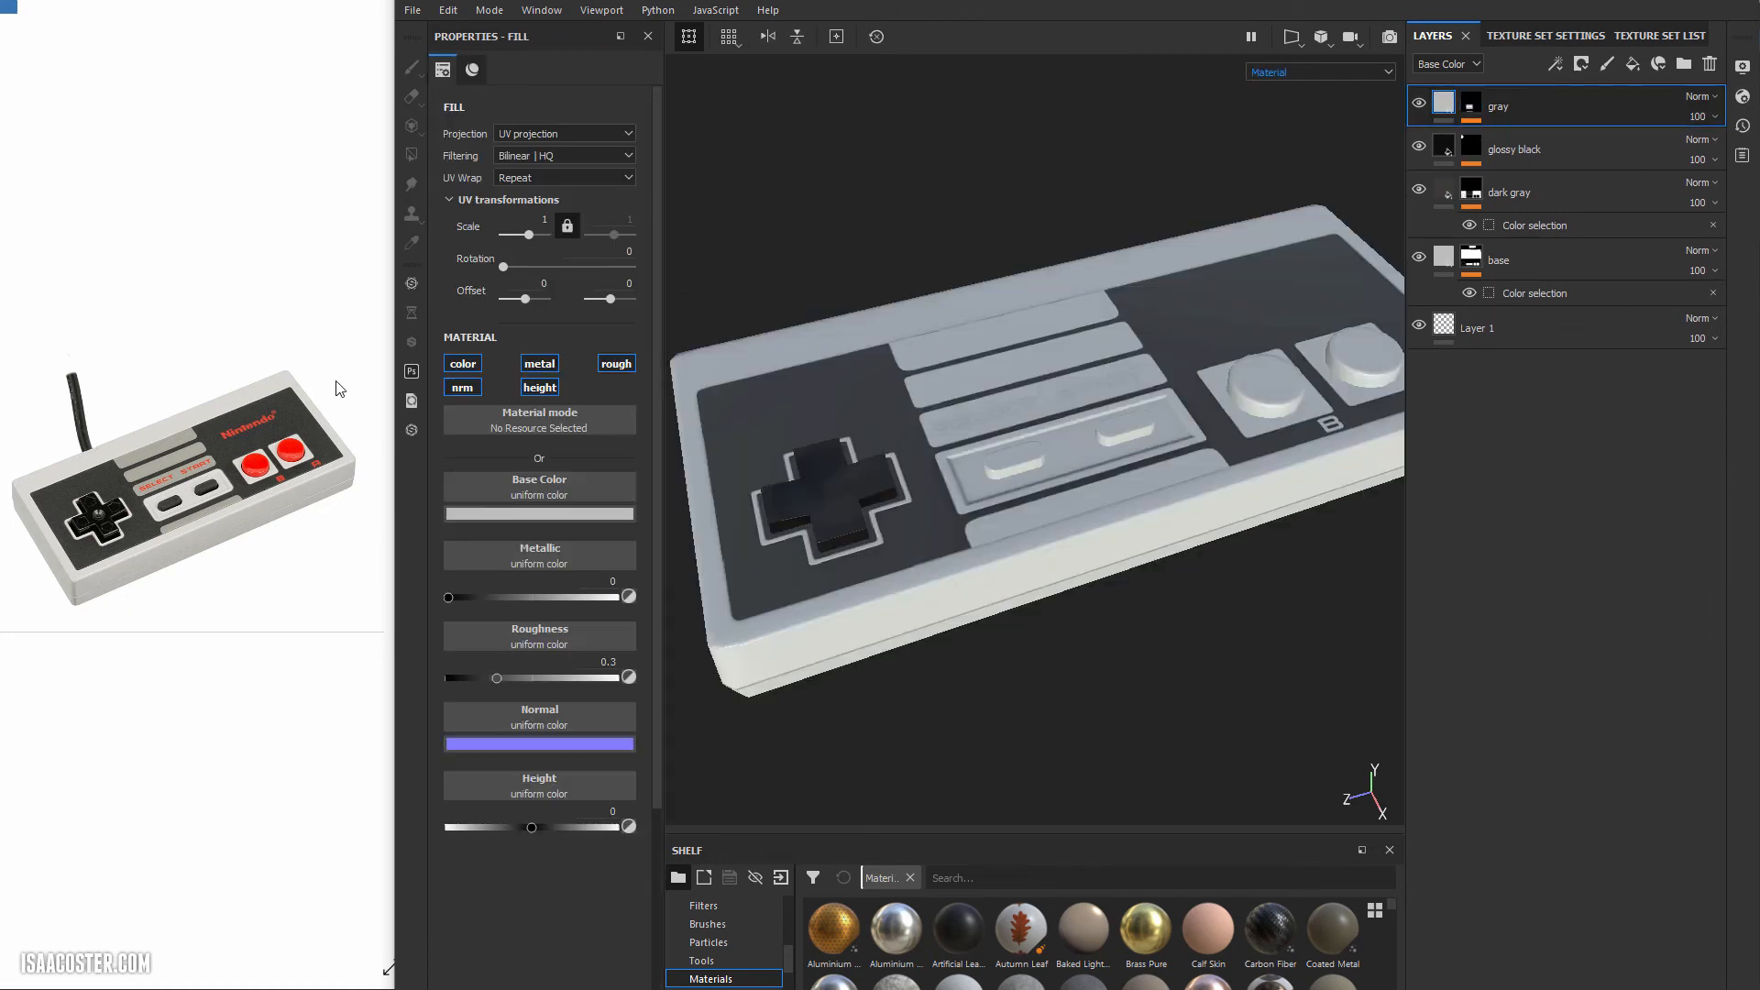
pyautogui.click(539, 513)
pyautogui.click(188, 455)
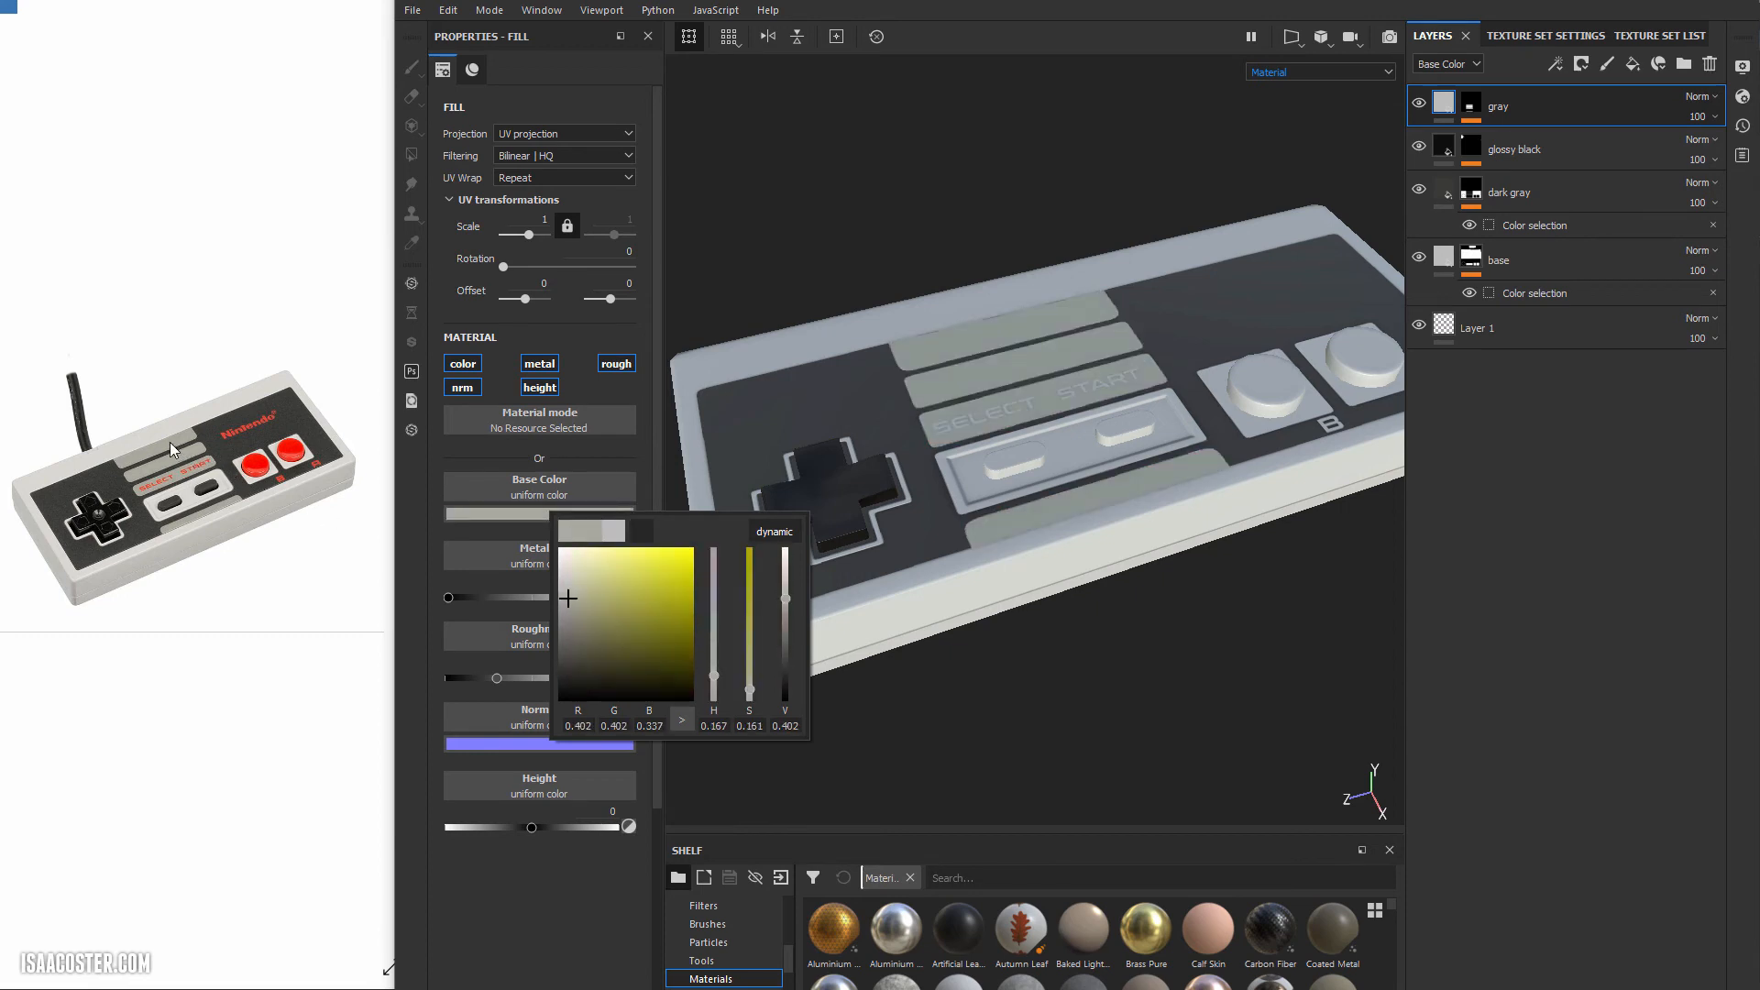
pyautogui.click(176, 449)
pyautogui.click(1549, 114)
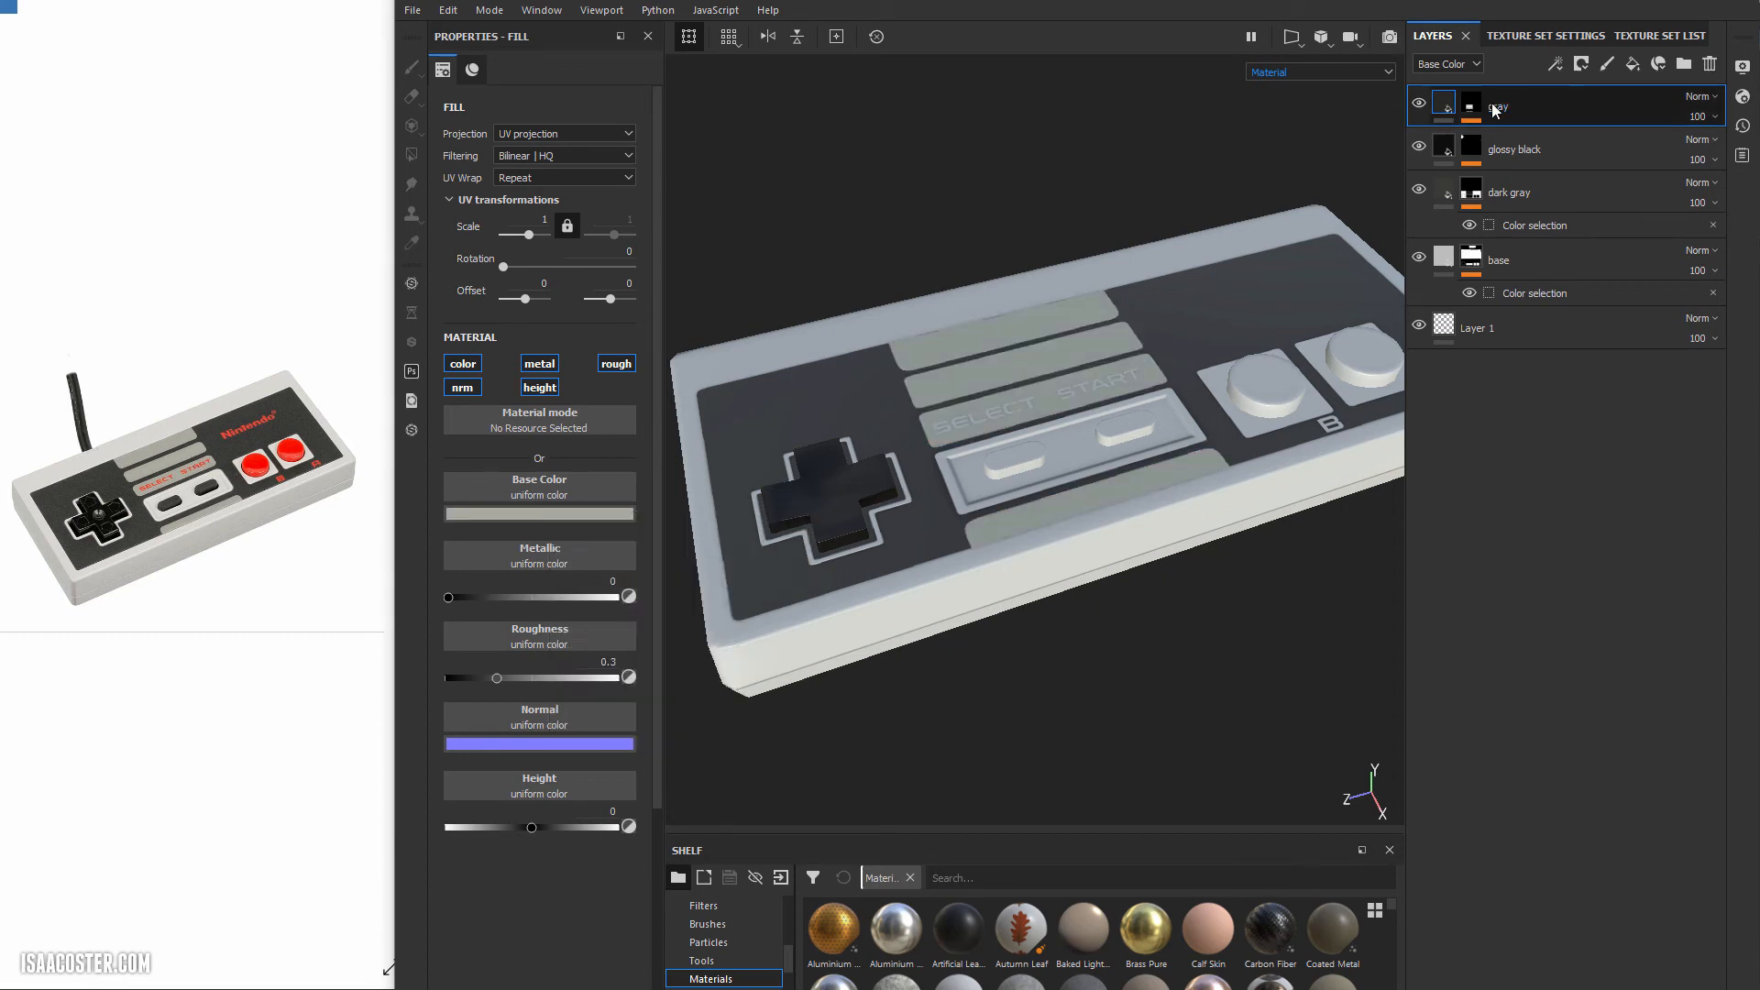
# Add a fill layer named "glossy red" above the gray layer.
pyautogui.click(1632, 64)
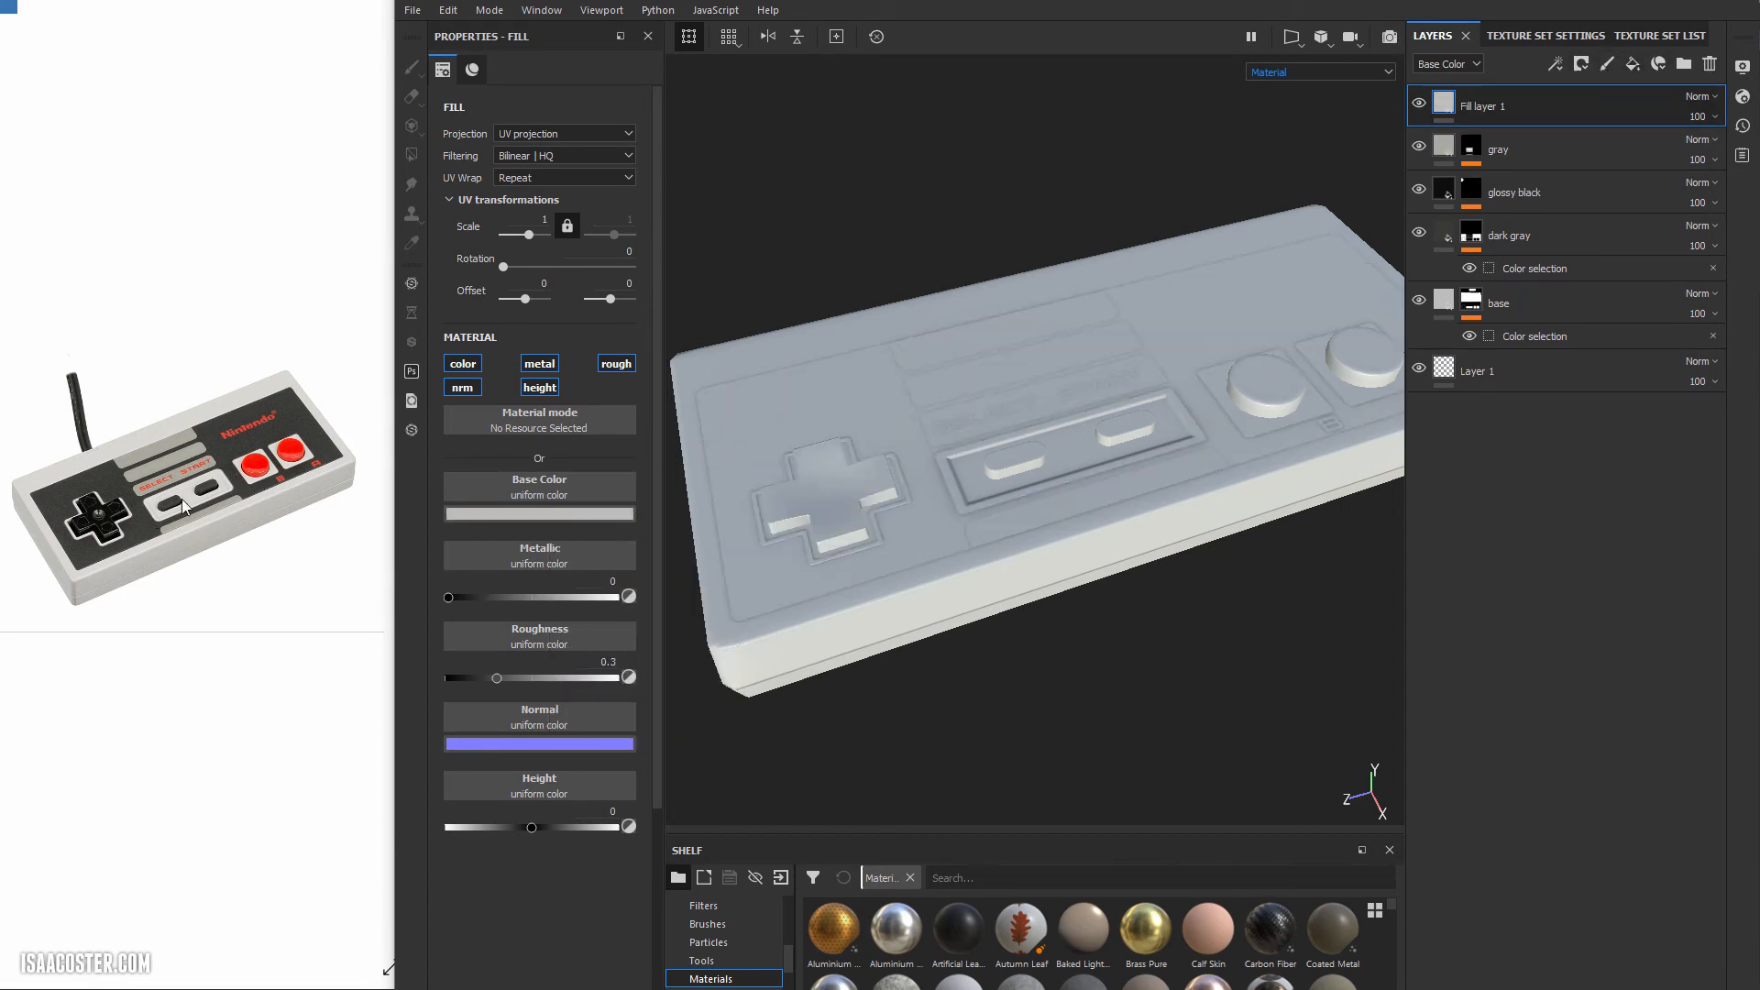
pyautogui.doubleClick(1483, 106)
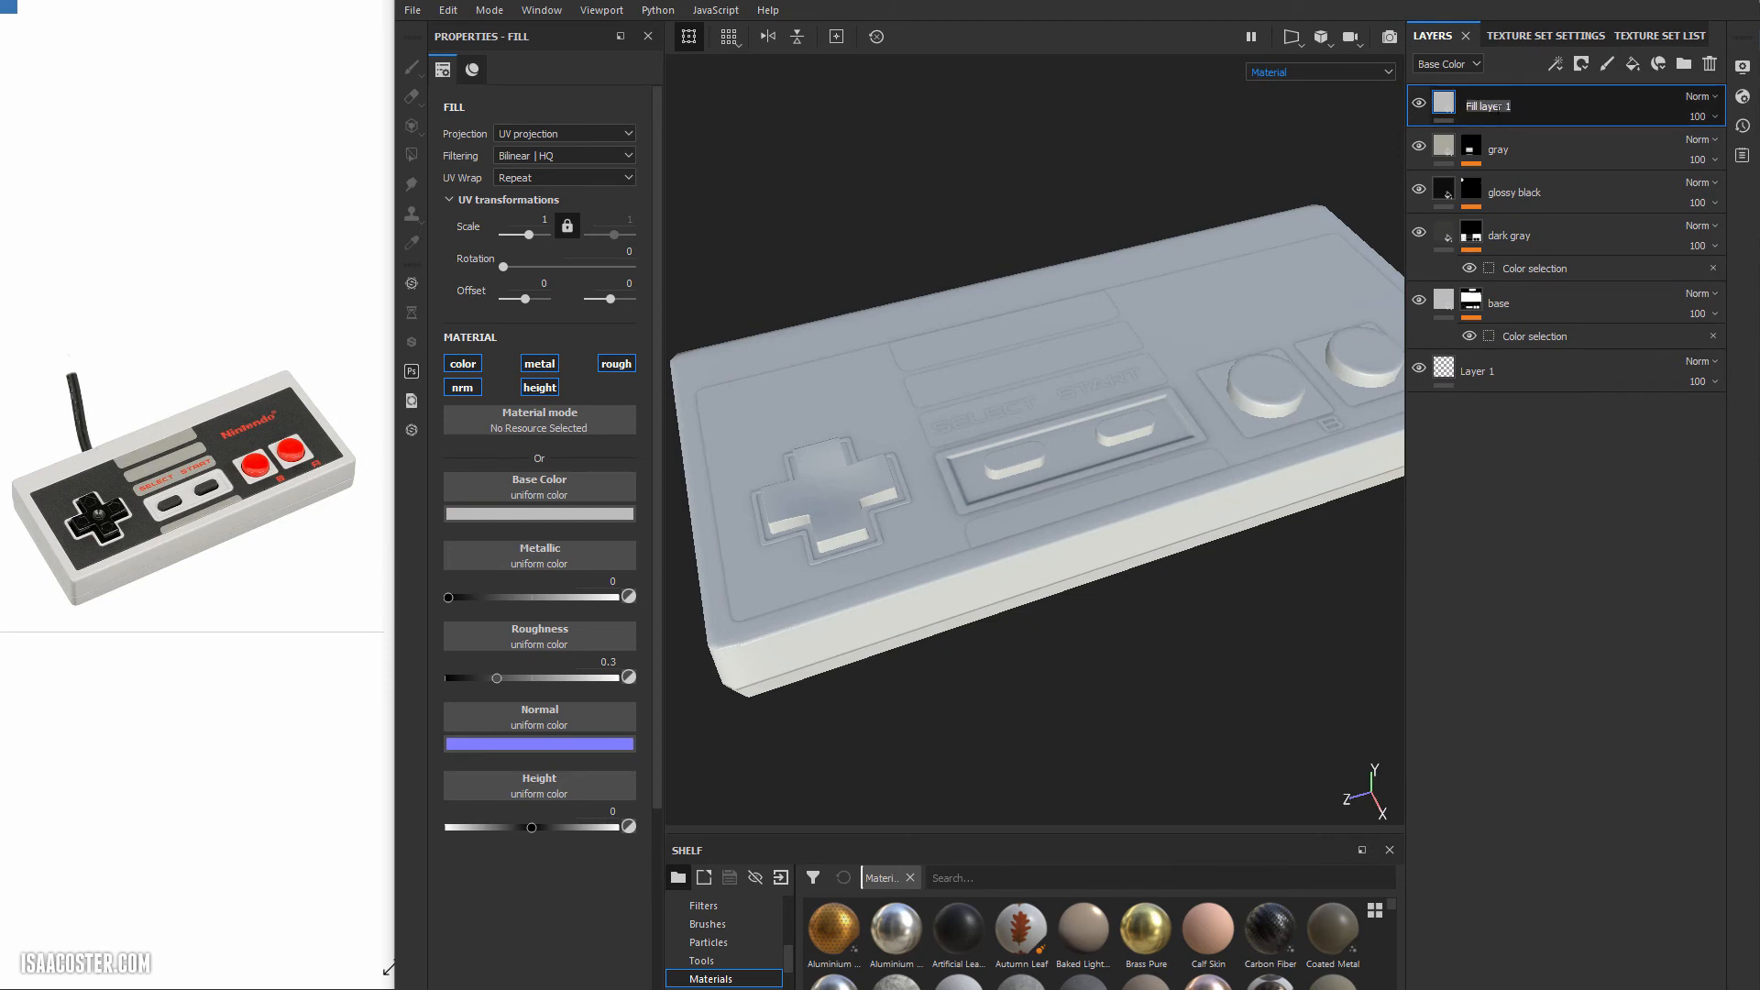
pyautogui.write('glossy red')
pyautogui.press('Return')
# Mask the glossy red layer with a color selection of the round buttons' blue ID color.
pyautogui.rightClick(1498, 108)
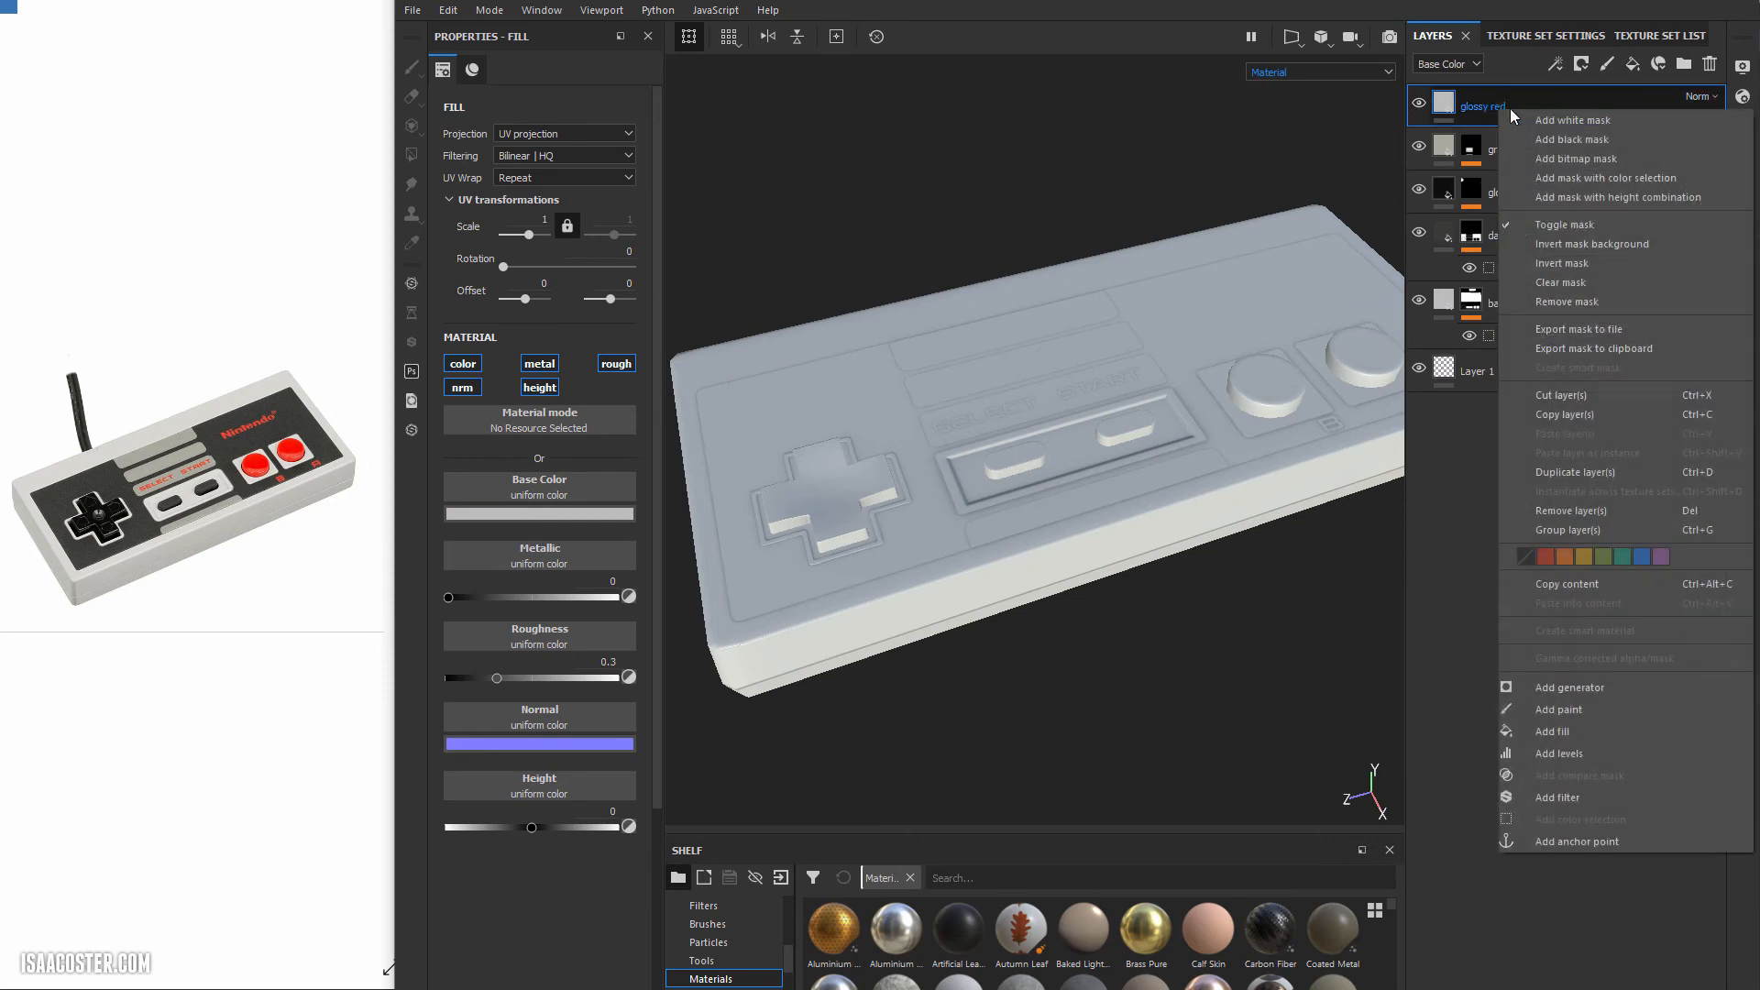
pyautogui.click(1576, 177)
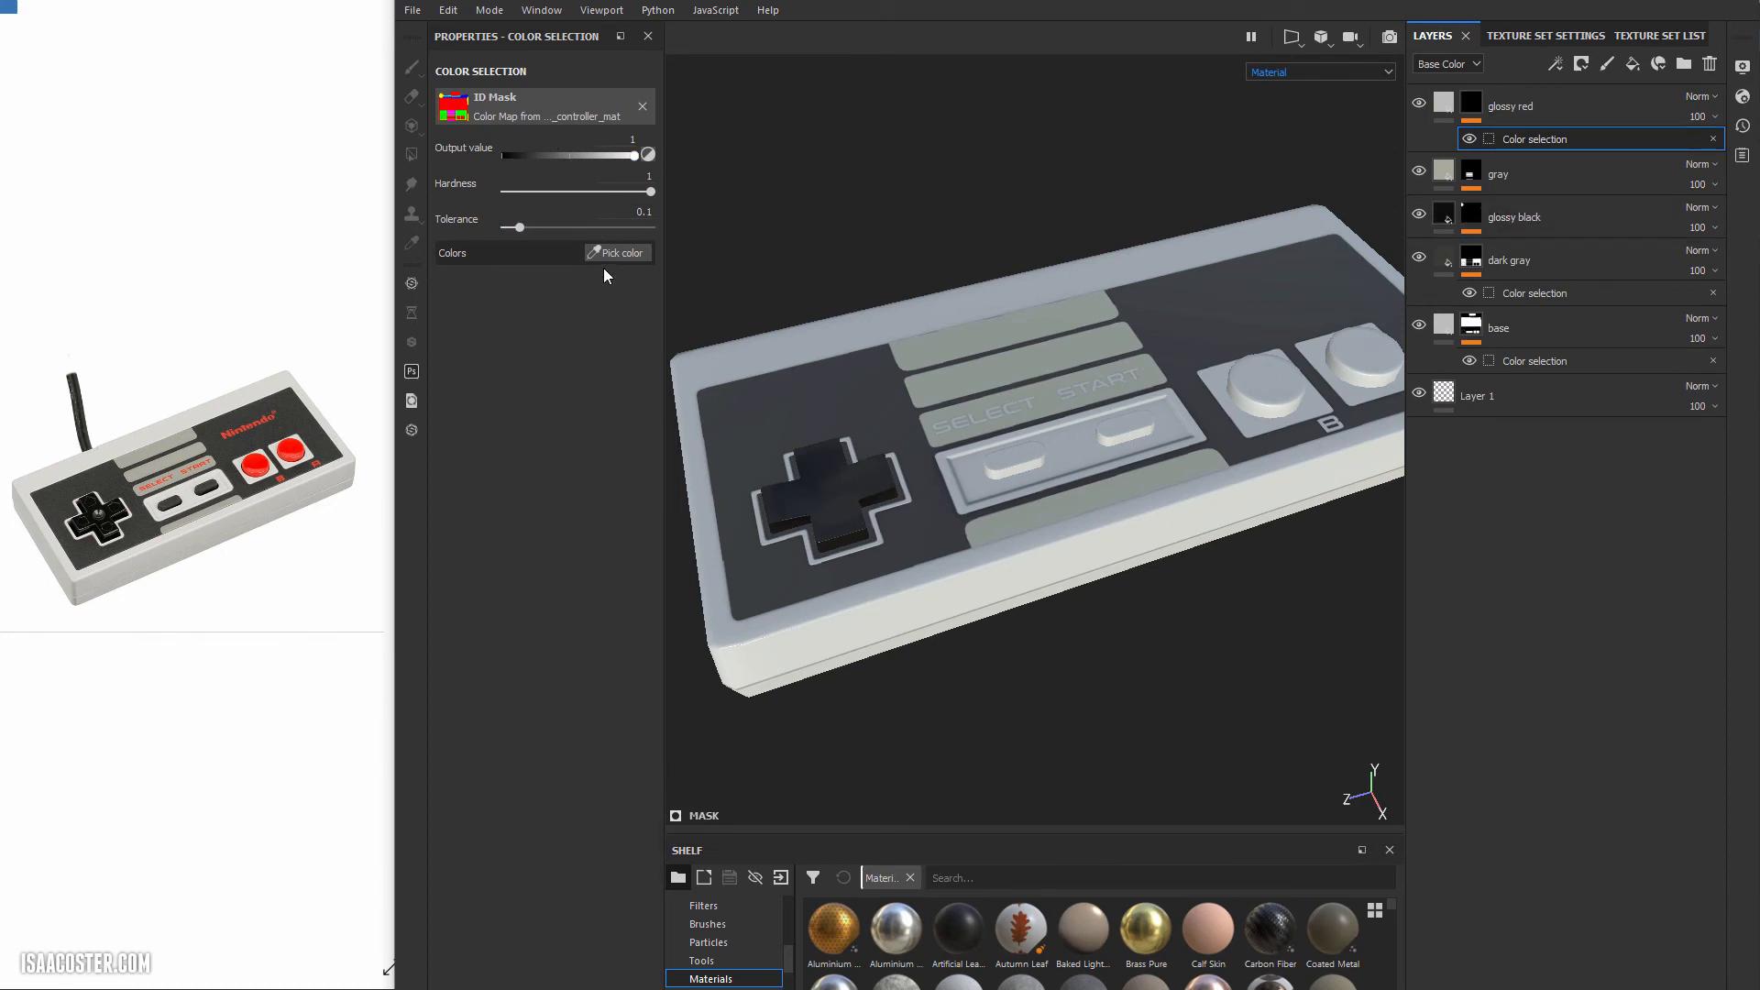
pyautogui.click(616, 253)
pyautogui.click(1234, 380)
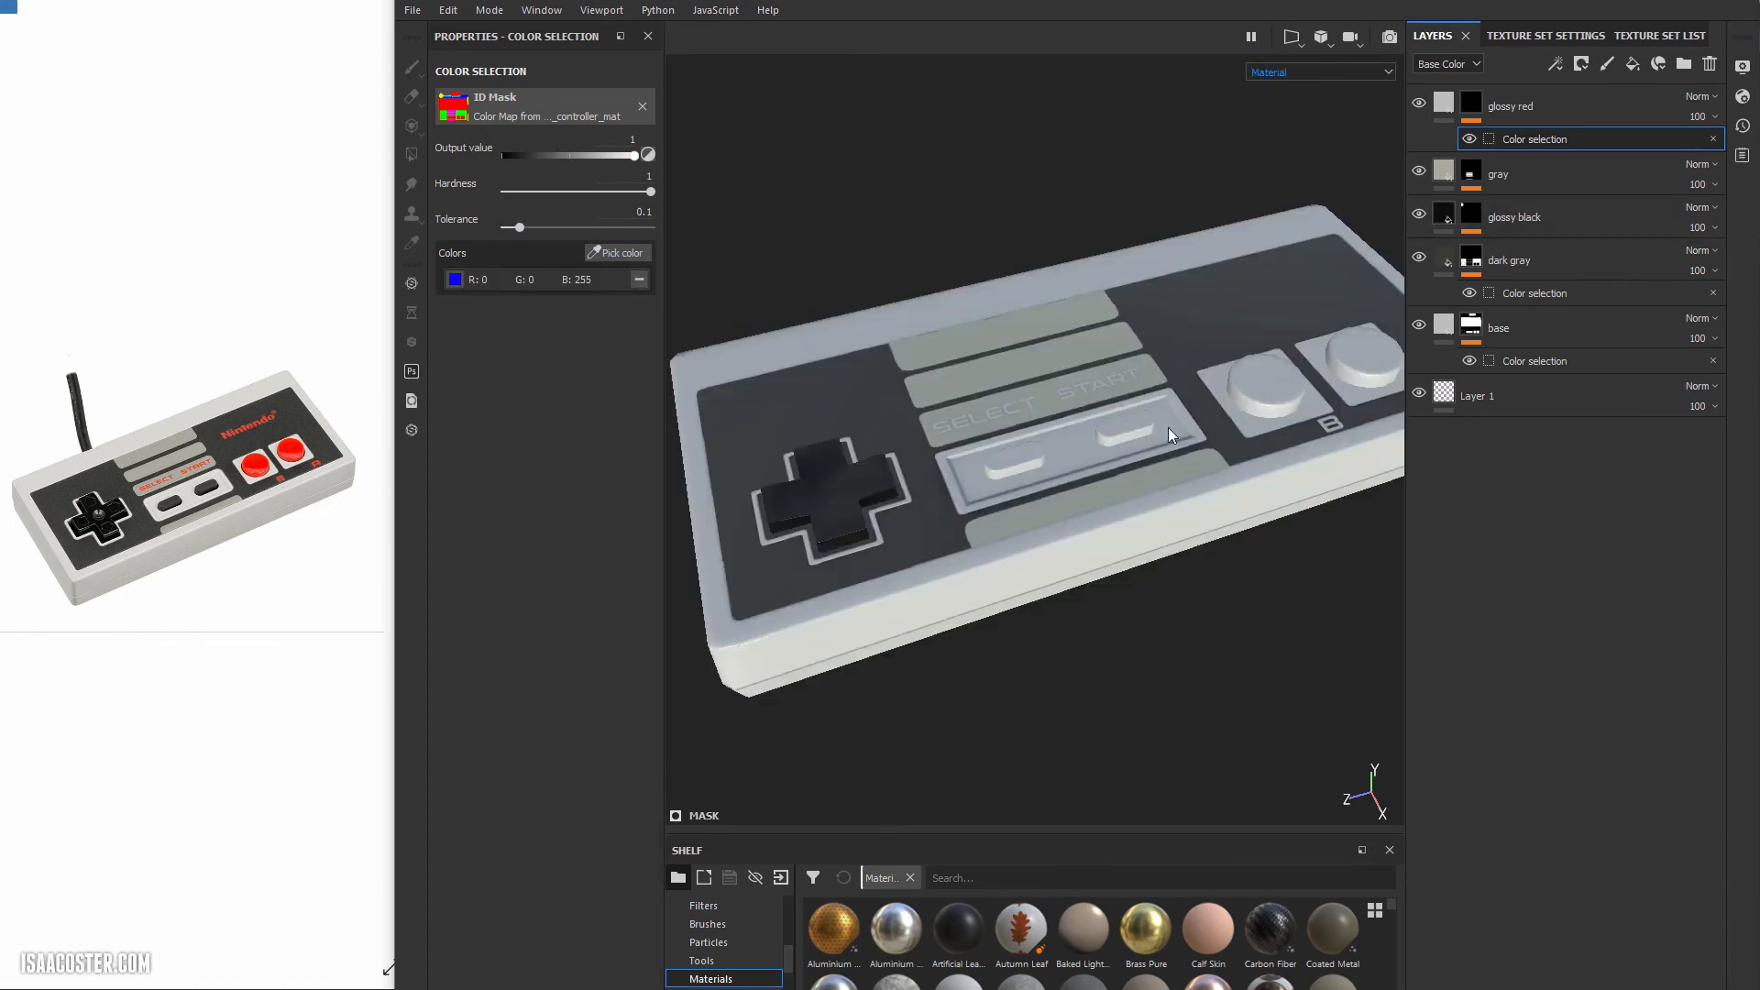
# Set the glossy red layer's base color to pure red and lower its roughness to about 0.2.
pyautogui.click(1451, 105)
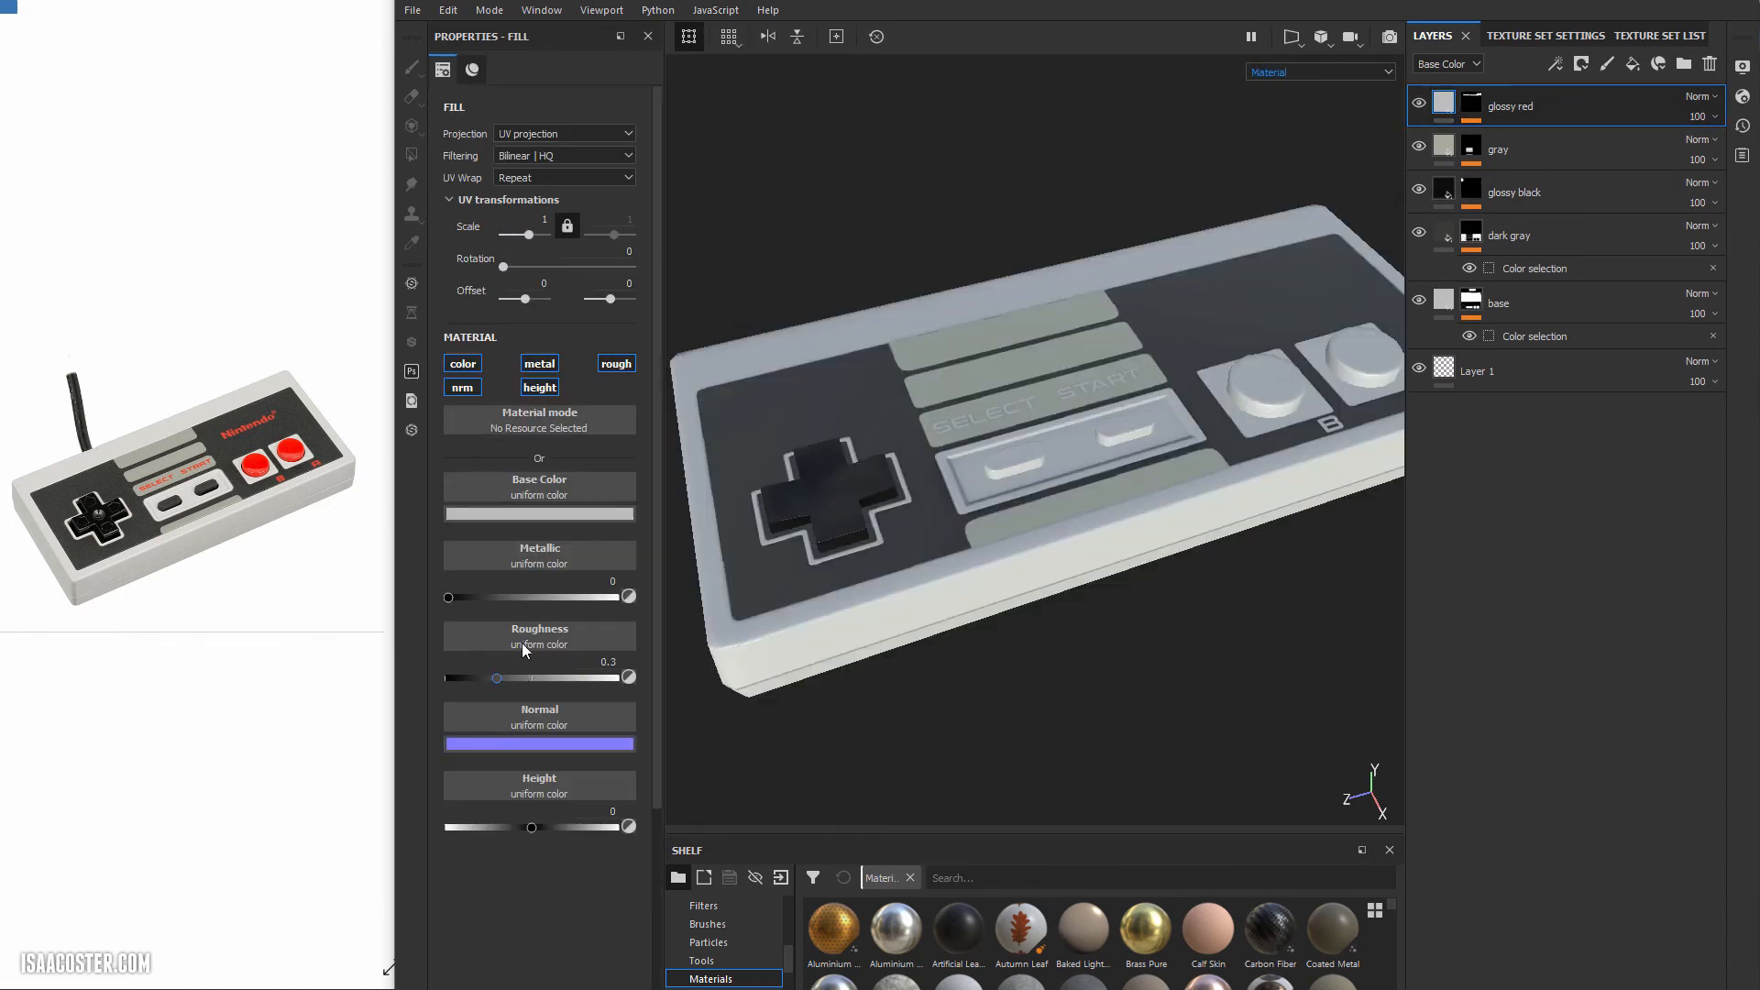
pyautogui.click(499, 515)
pyautogui.moveTo(640, 559); pyautogui.dragTo(667, 530)
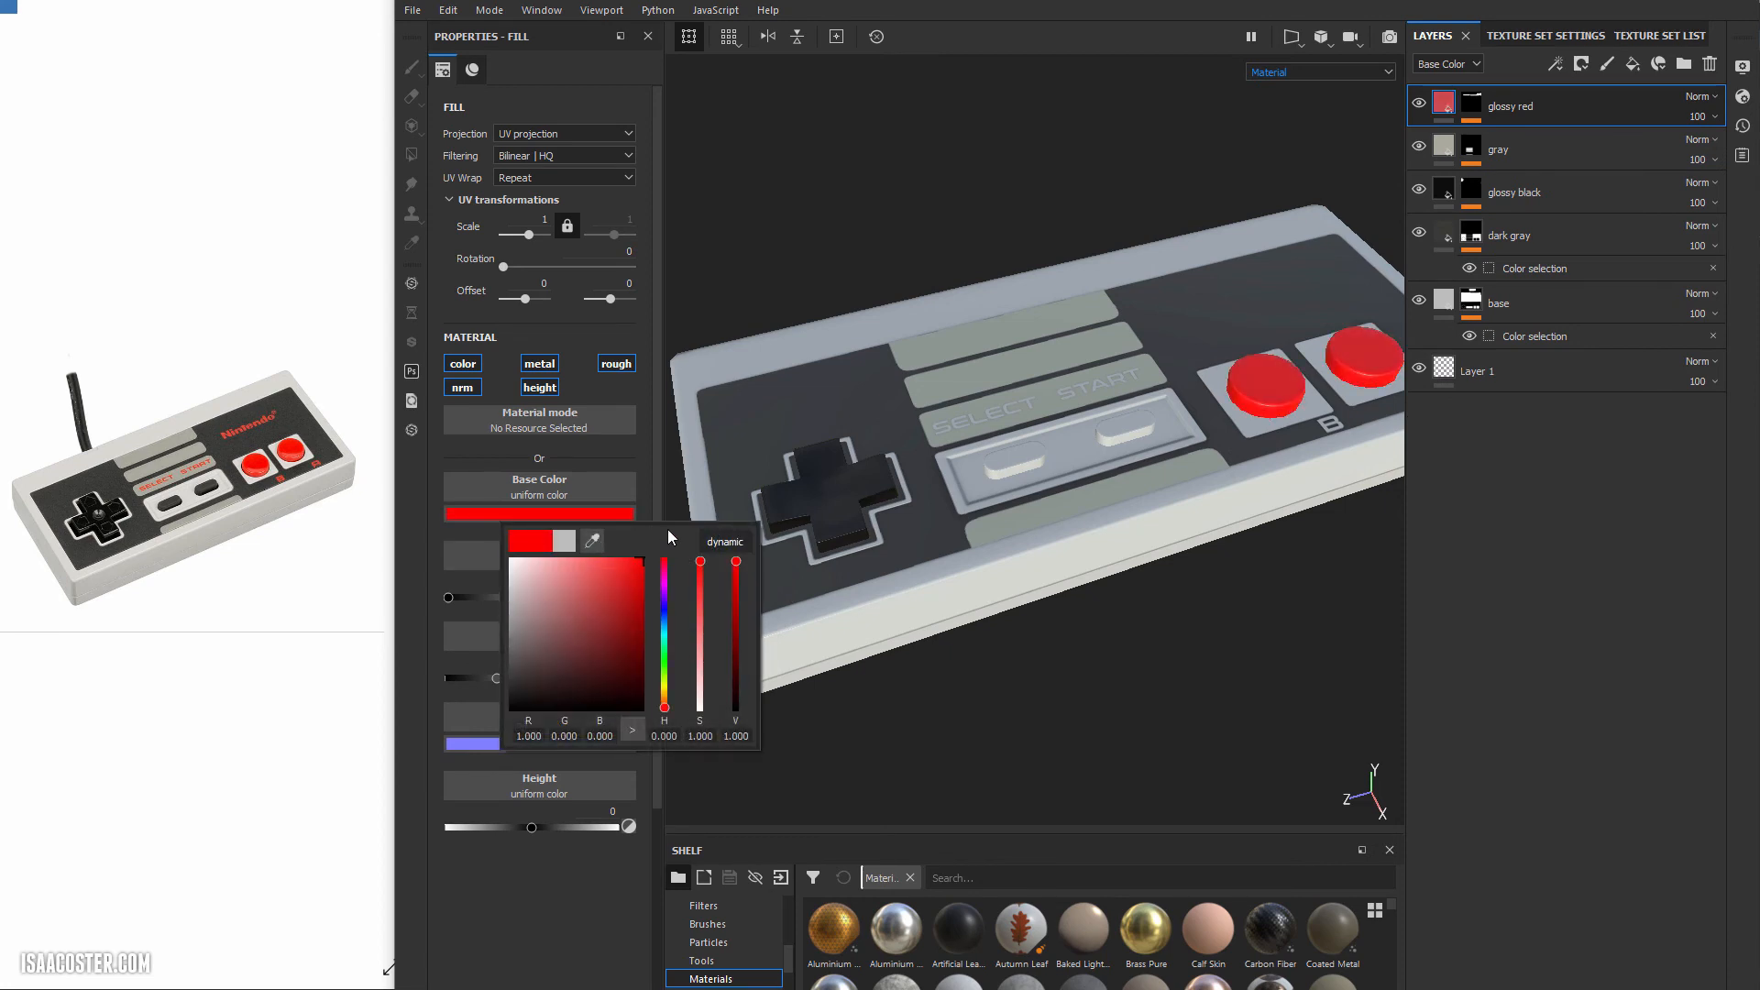
pyautogui.click(518, 894)
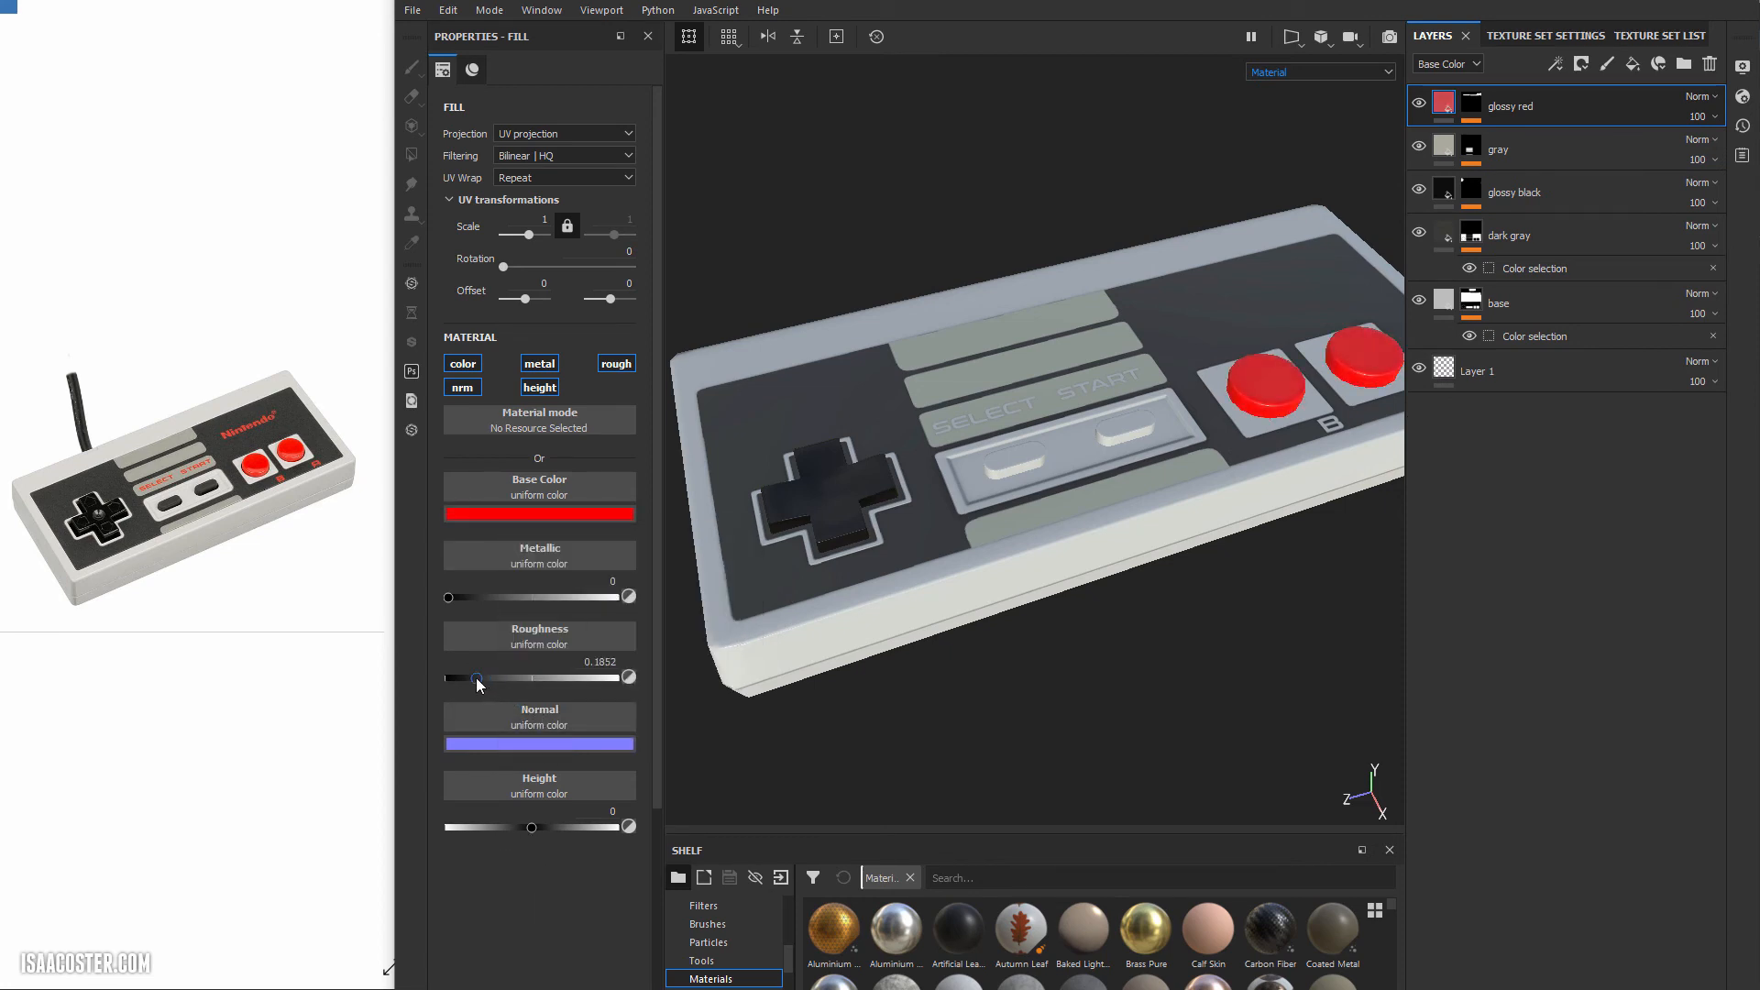
pyautogui.moveTo(480, 678); pyautogui.dragTo(484, 678)
# Add a fill layer named "text" above glossy red and mask it with a color selection of the SELECT lettering's orange ID color.
pyautogui.click(1633, 63)
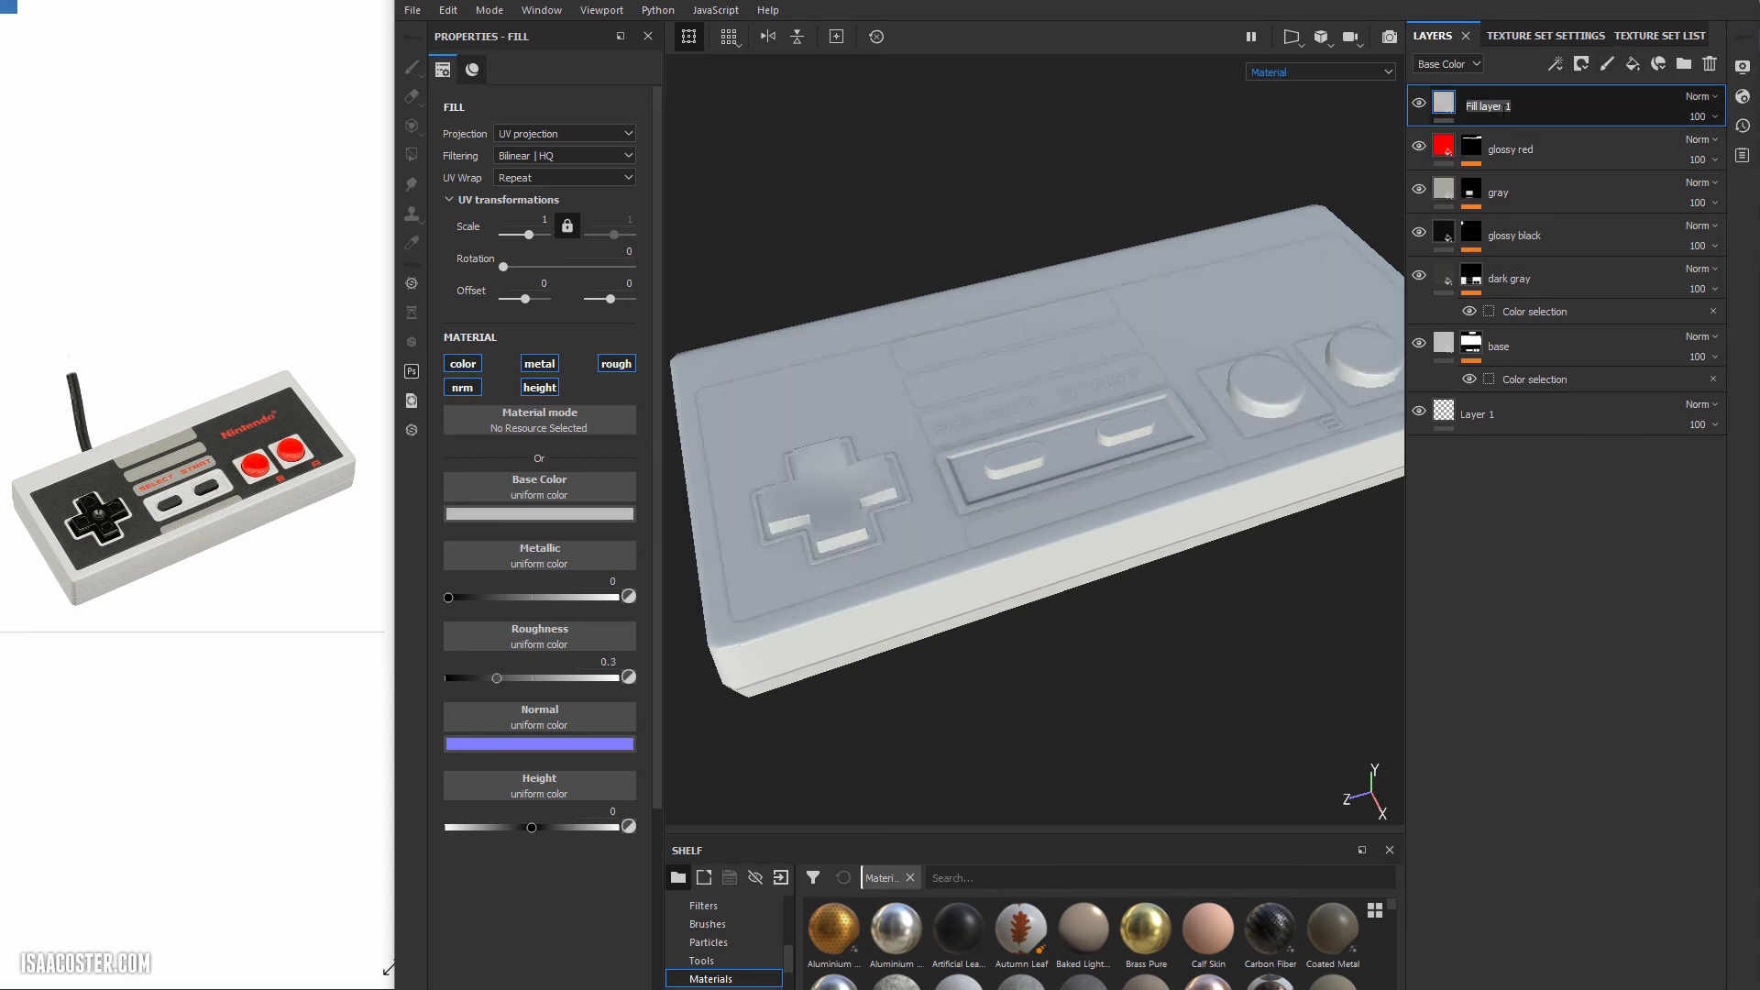
pyautogui.write('te')
pyautogui.rightClick(1457, 102)
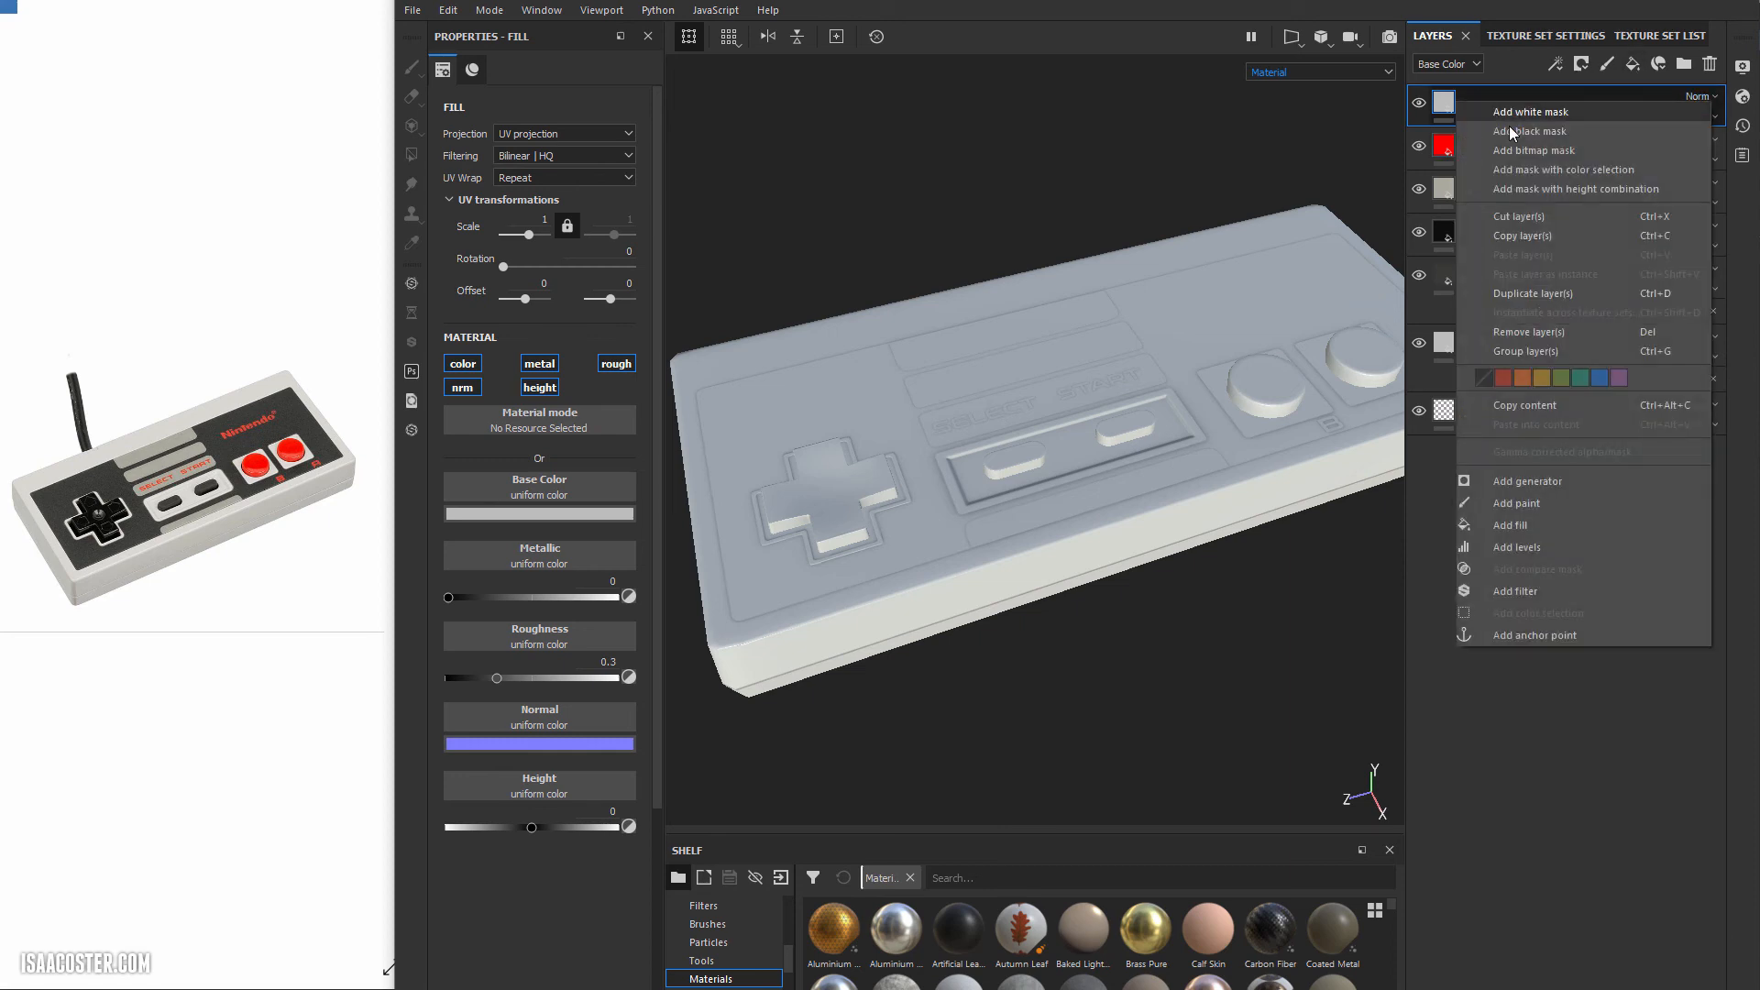
pyautogui.click(1525, 176)
pyautogui.click(611, 252)
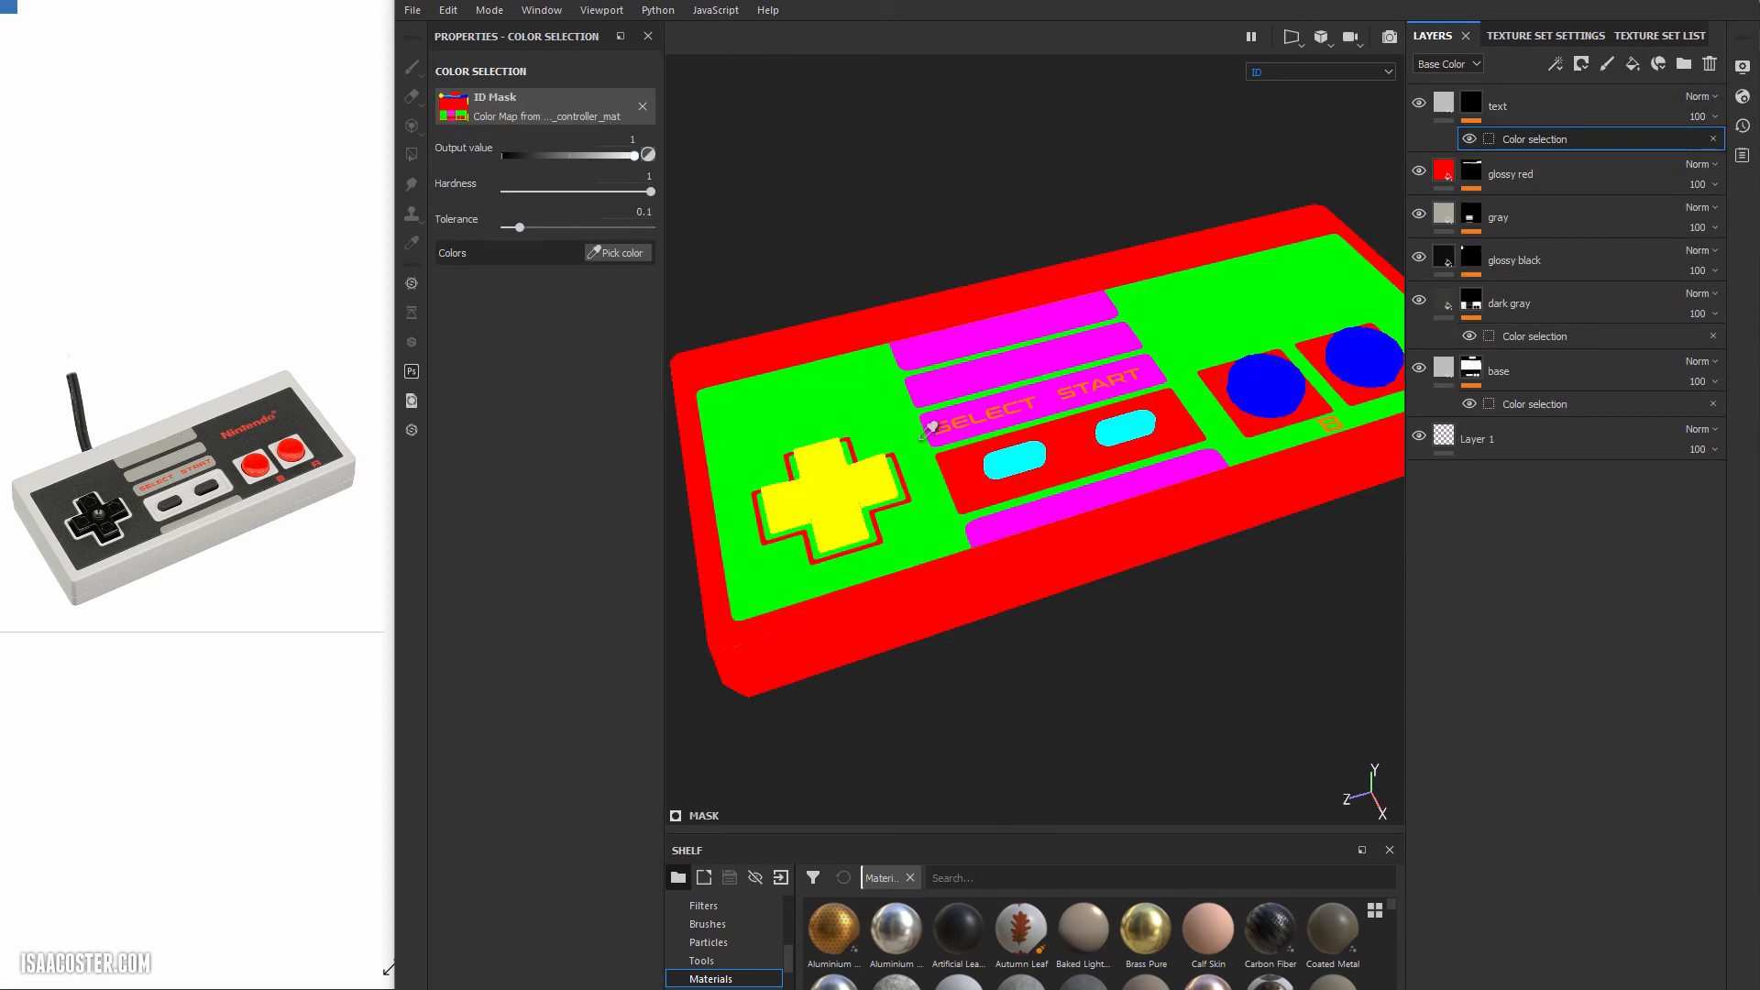
pyautogui.scroll(-1, 976, 408)
pyautogui.scroll(5, 976, 408)
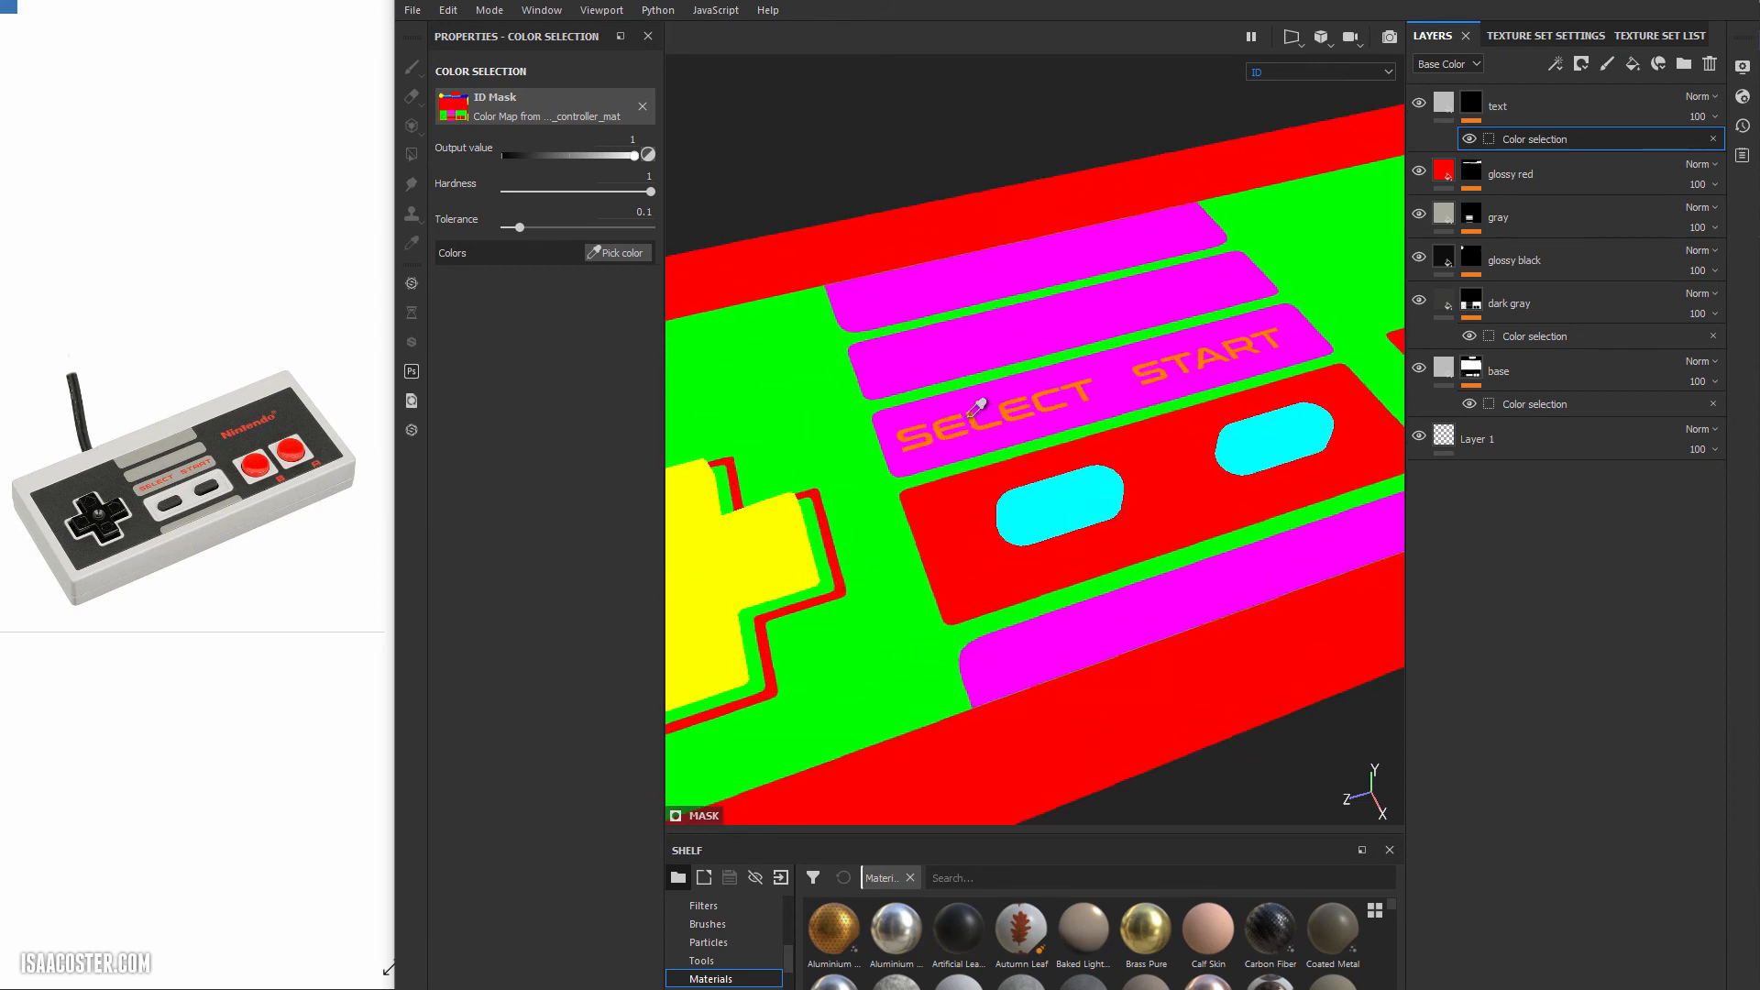
pyautogui.scroll(3, 976, 408)
pyautogui.click(976, 408)
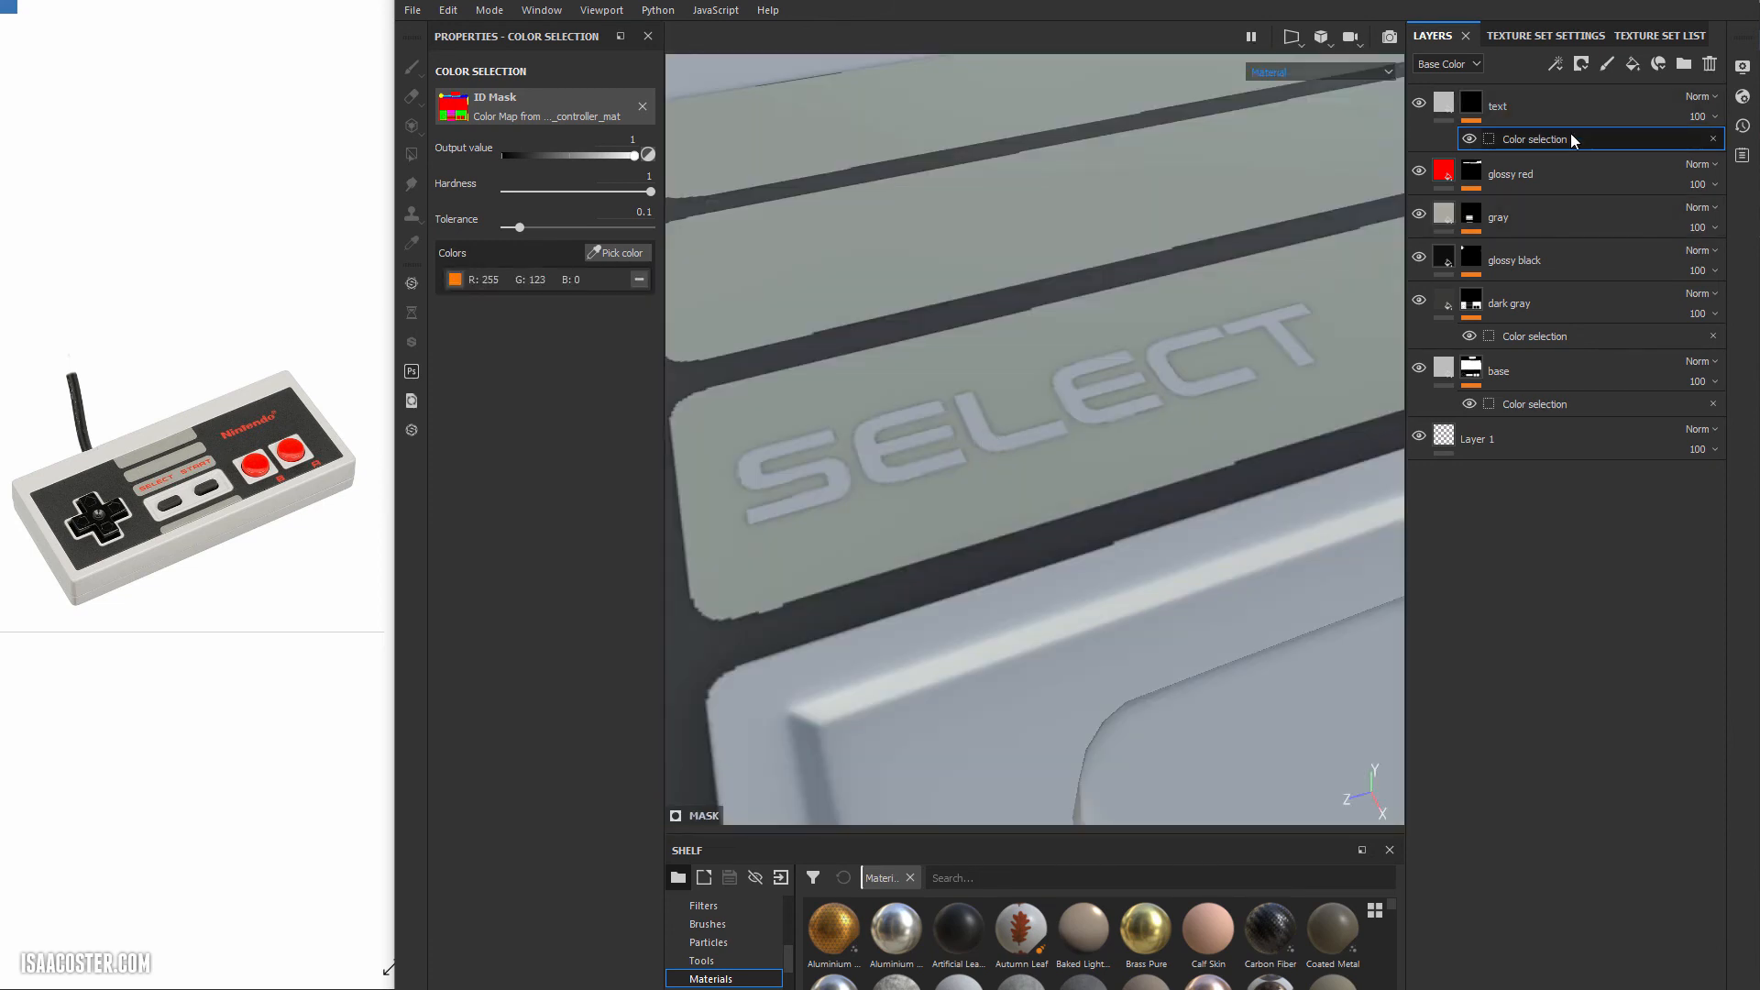
# Set the text layer's base color to pure red and raise its roughness to about 0.49.
pyautogui.click(1713, 138)
pyautogui.click(554, 514)
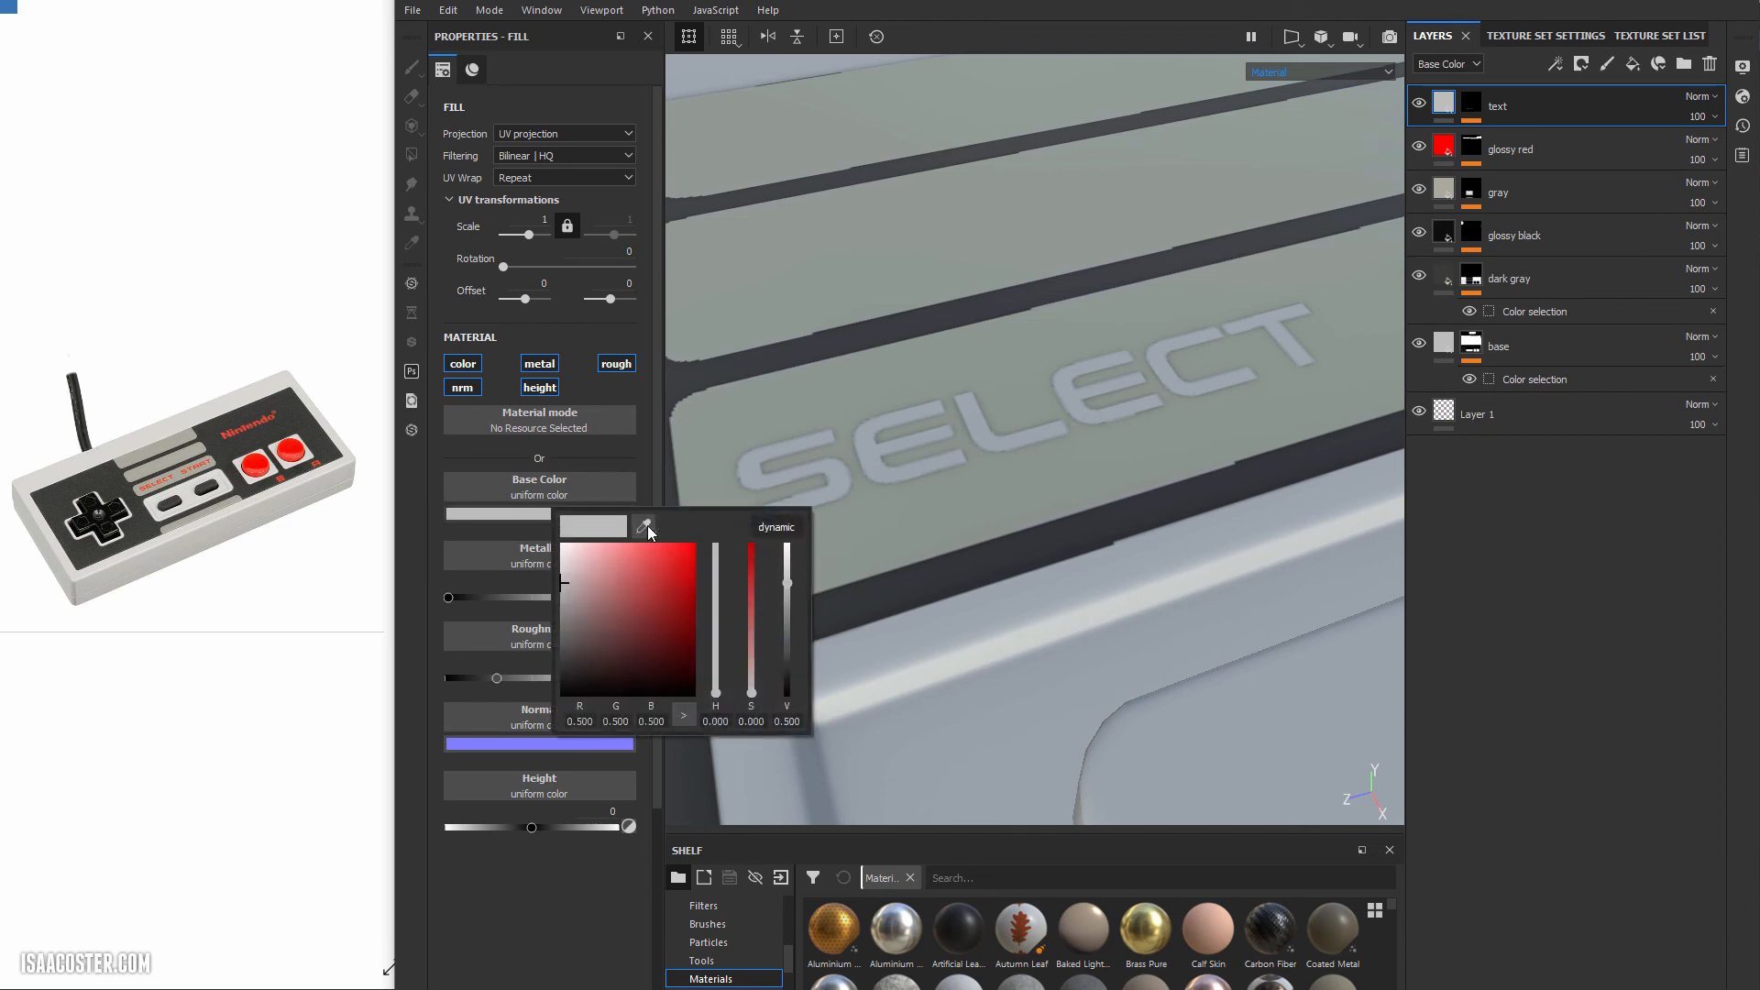
pyautogui.click(706, 530)
pyautogui.click(570, 932)
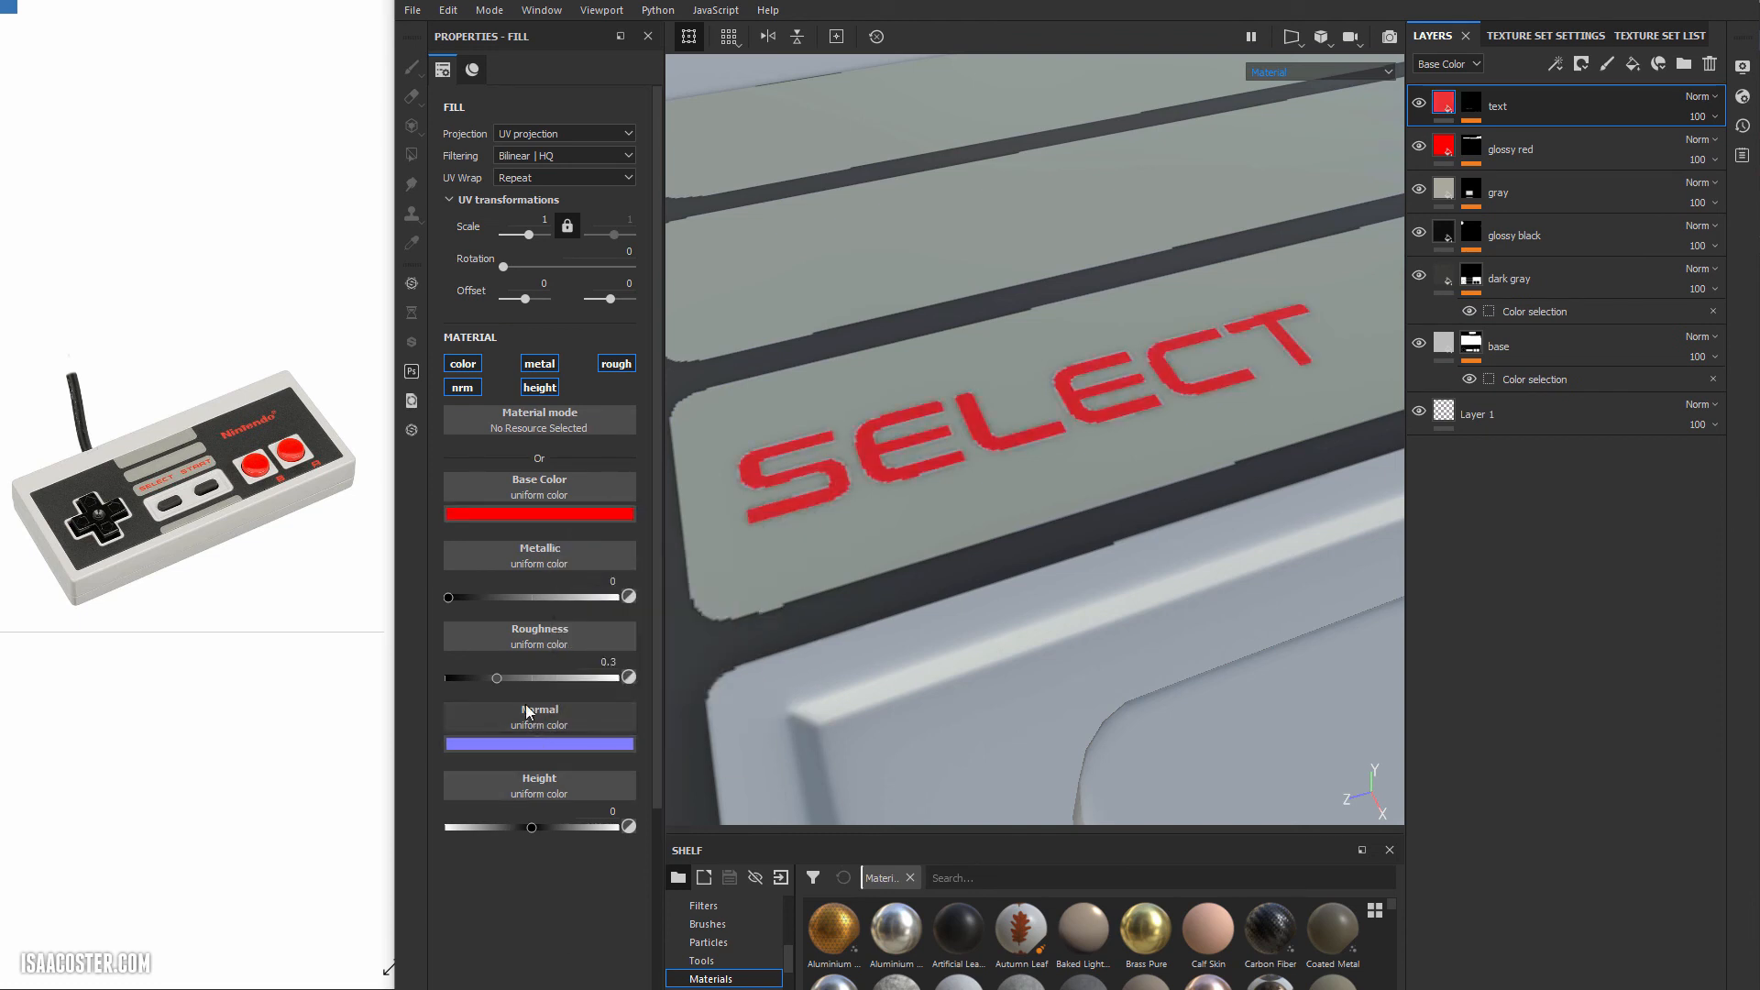
pyautogui.click(529, 679)
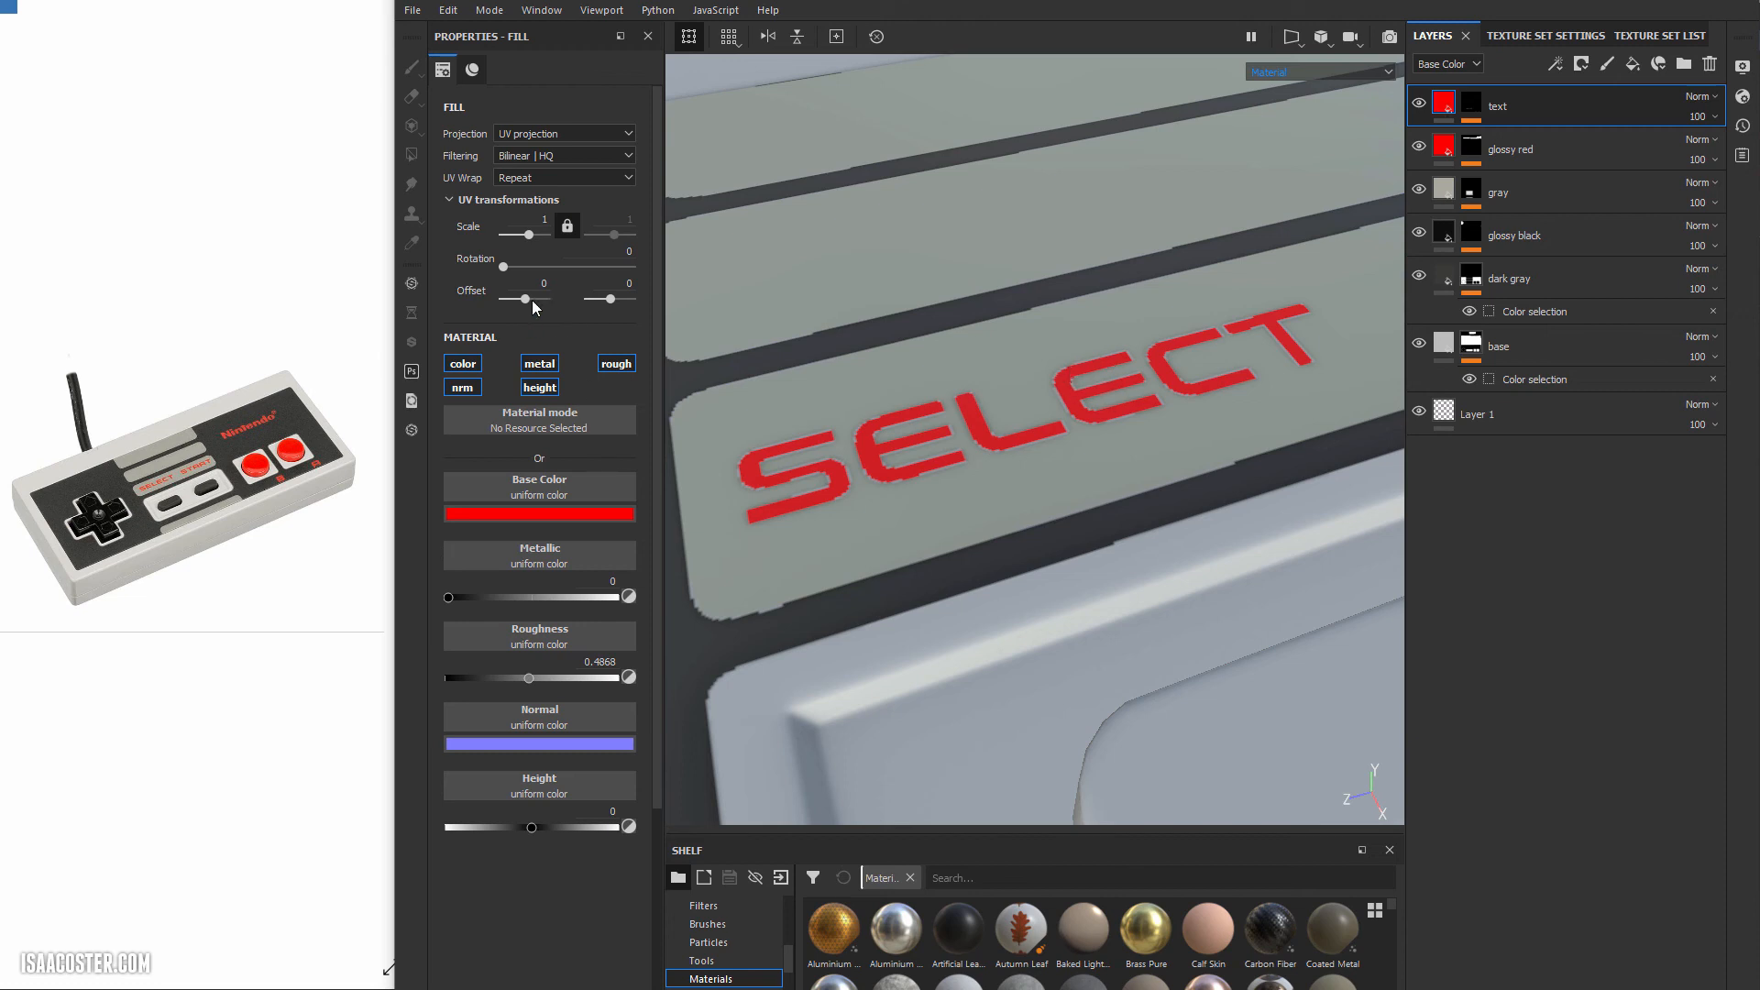
# Raise the tolerance of the text layer's color selection mask to 0.45.
pyautogui.click(1480, 104)
pyautogui.click(1536, 139)
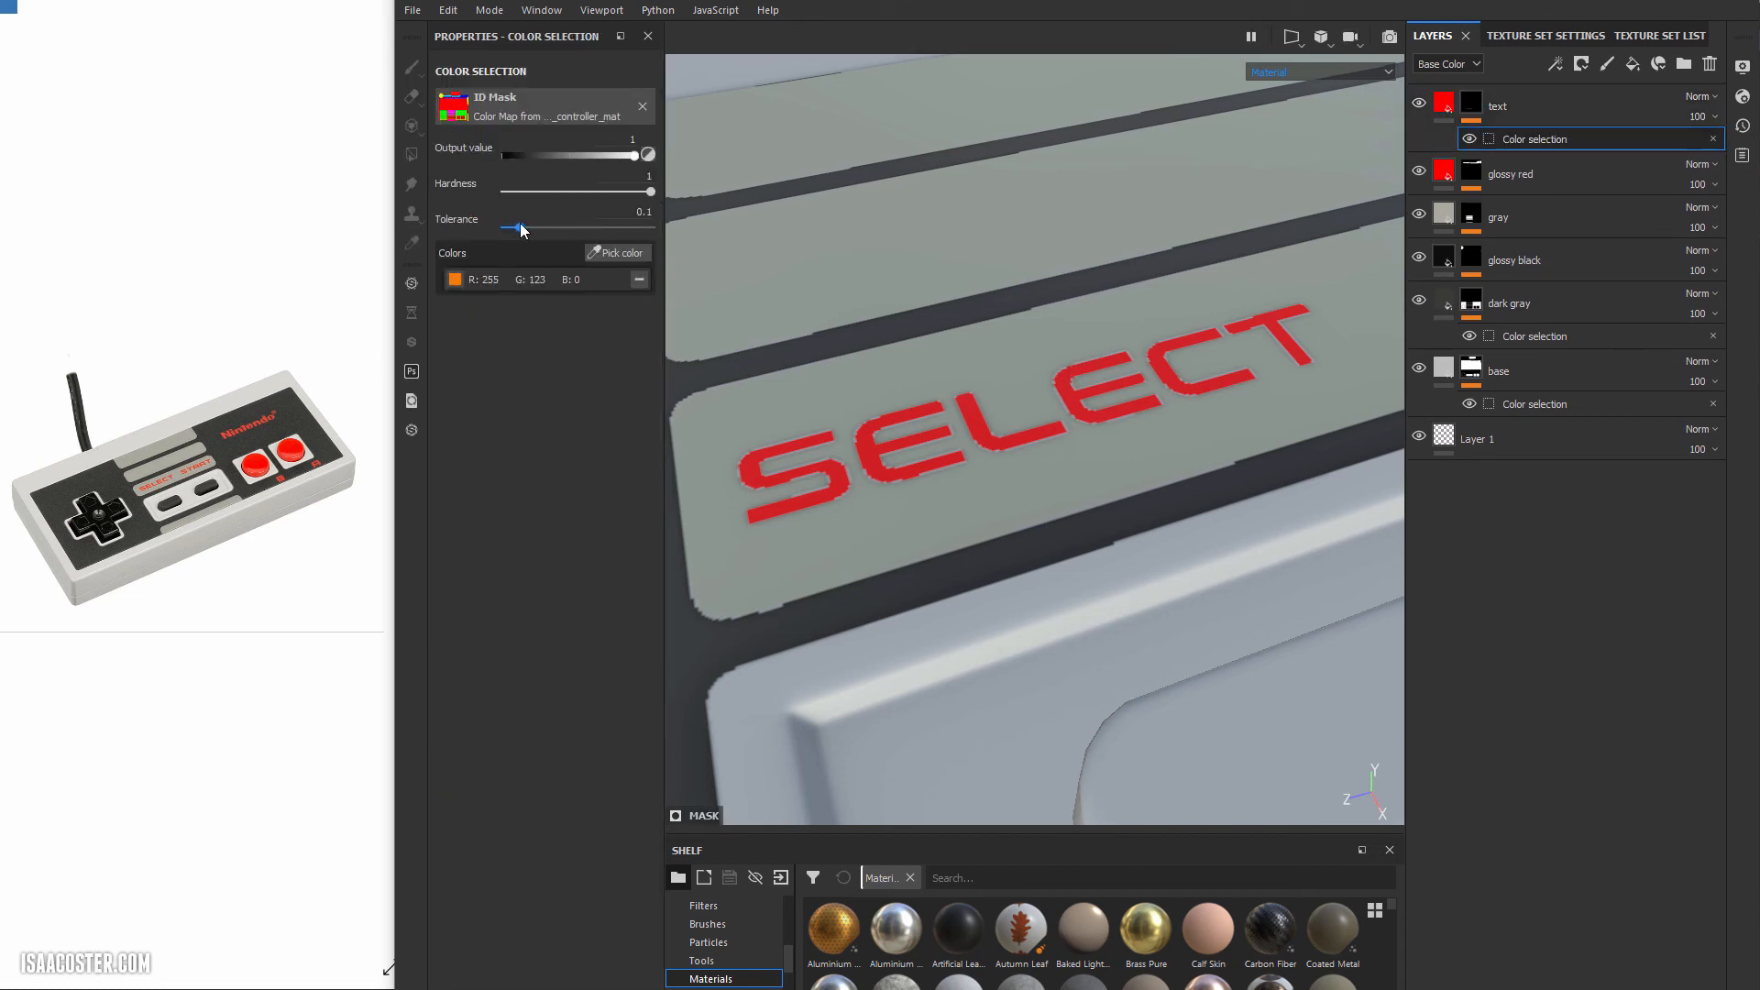
pyautogui.moveTo(521, 230); pyautogui.dragTo(578, 241)
# Inspect the ID mesh map around the SELECT lettering, return to the material view and frame the whole controller.
pyautogui.click(1327, 73)
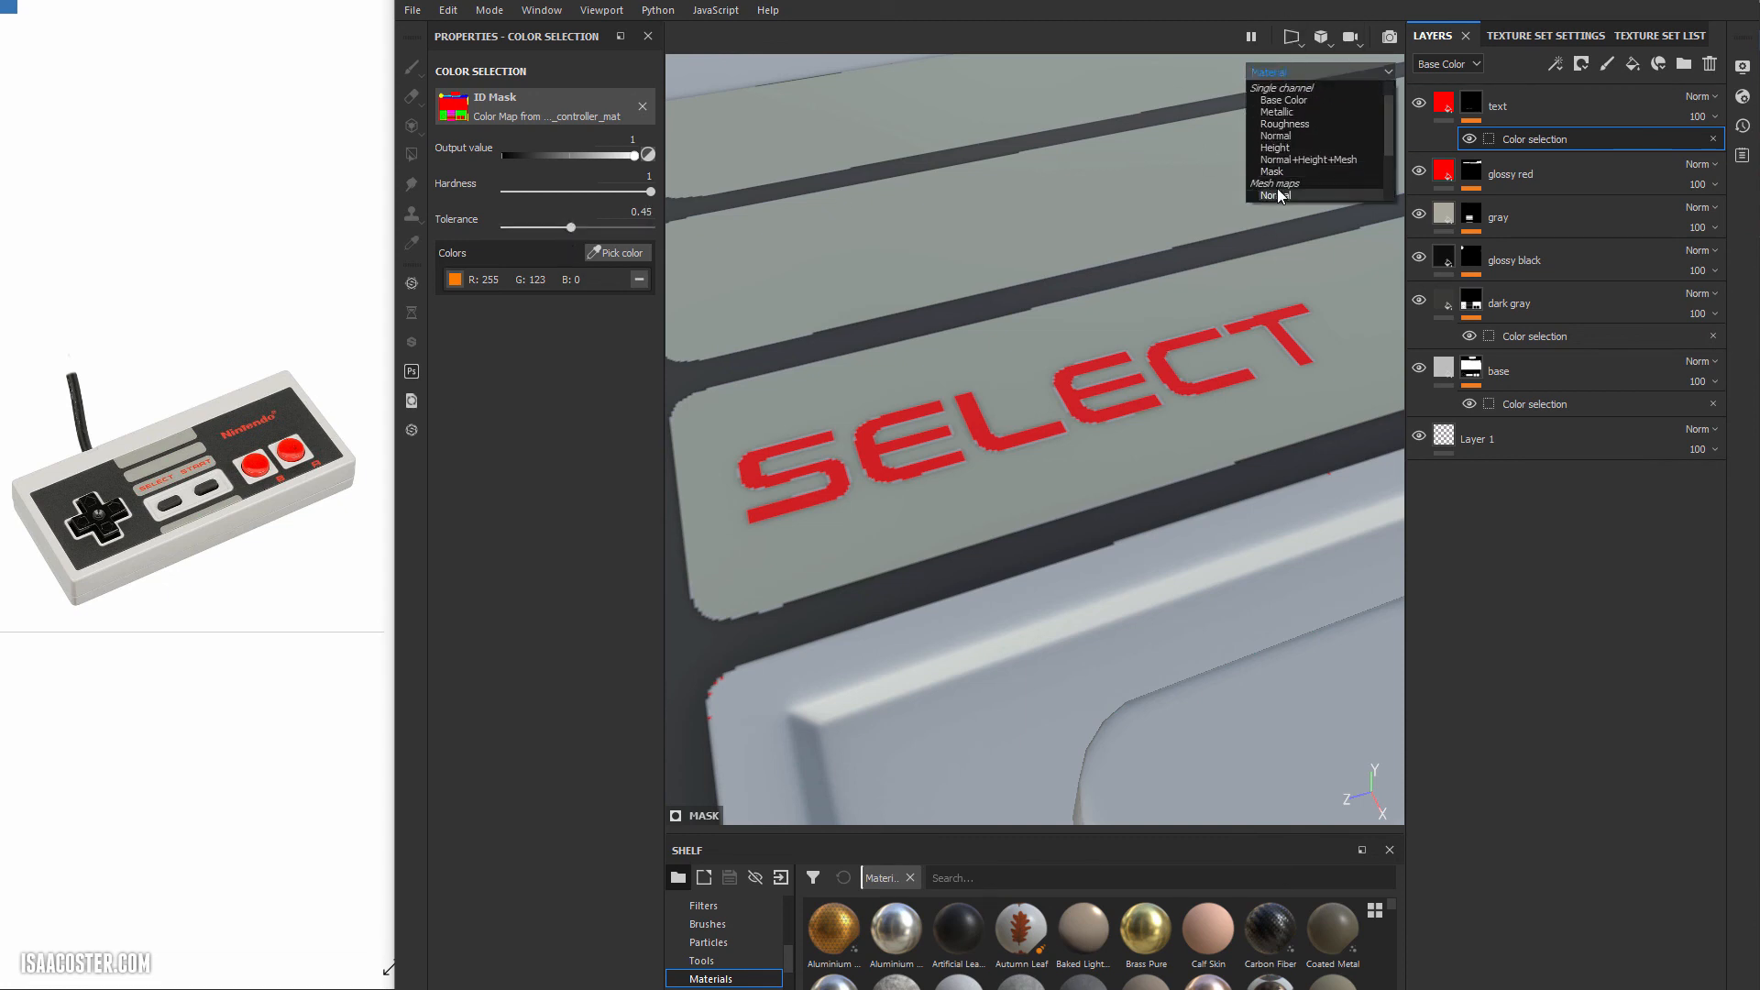
pyautogui.scroll(-3, 1300, 195)
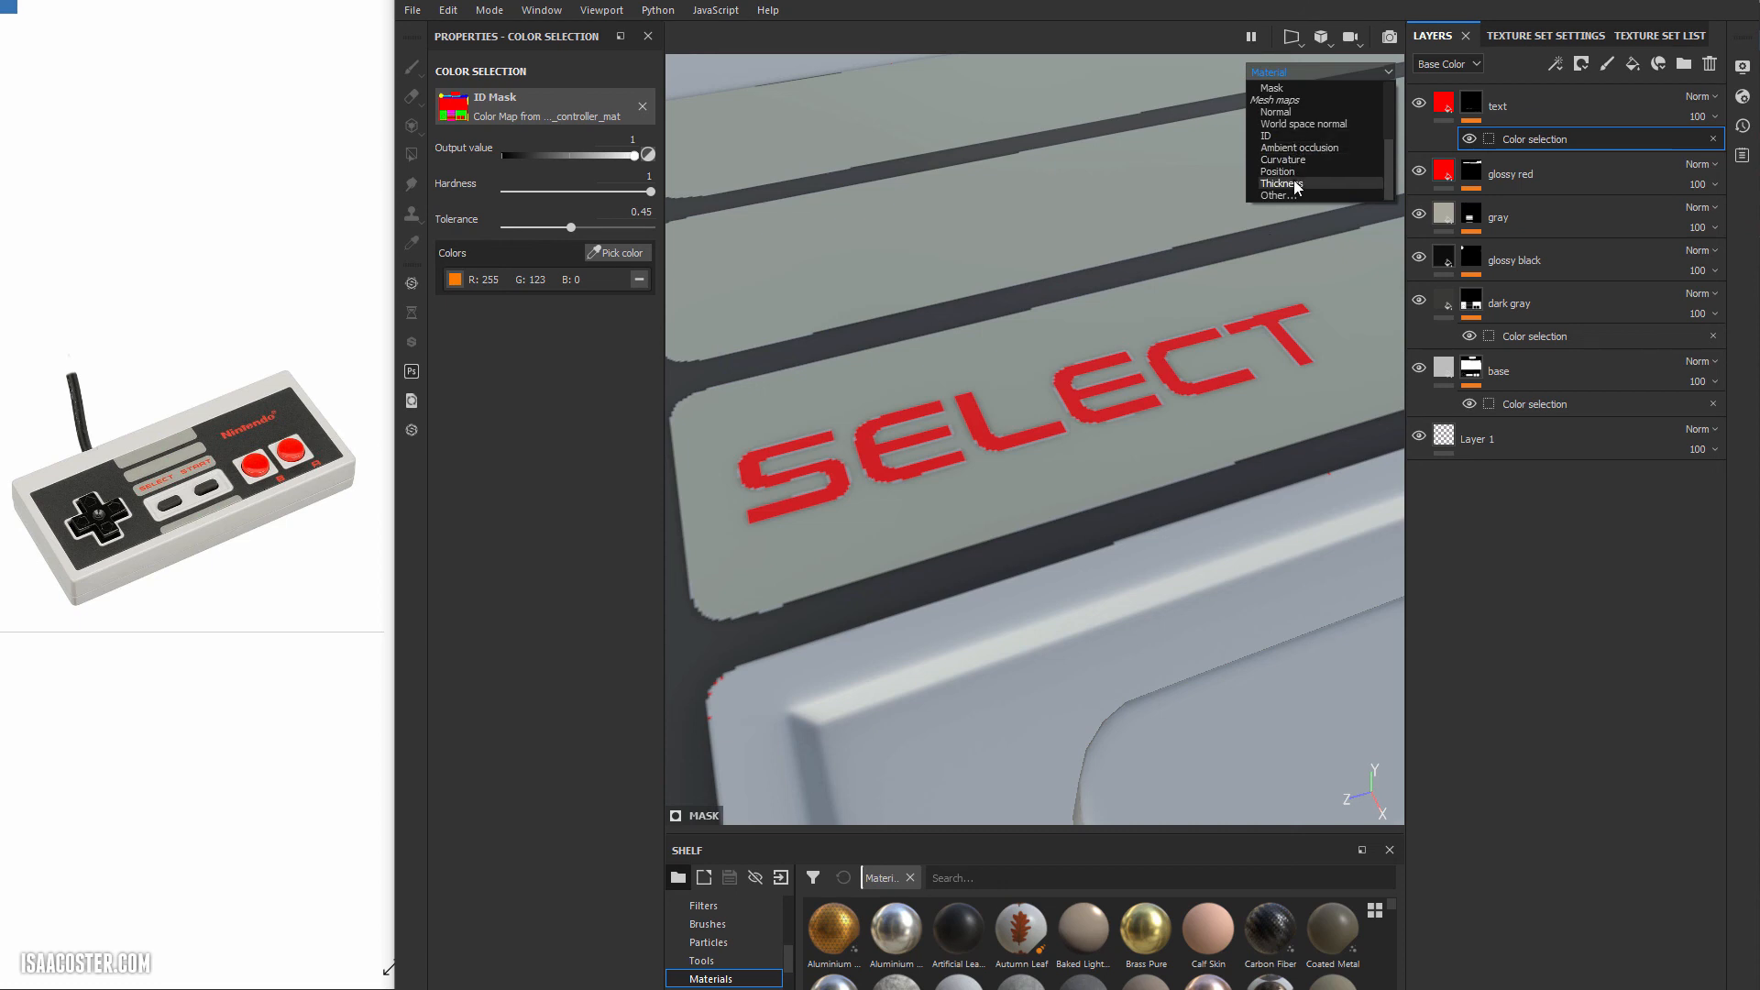
pyautogui.click(1300, 135)
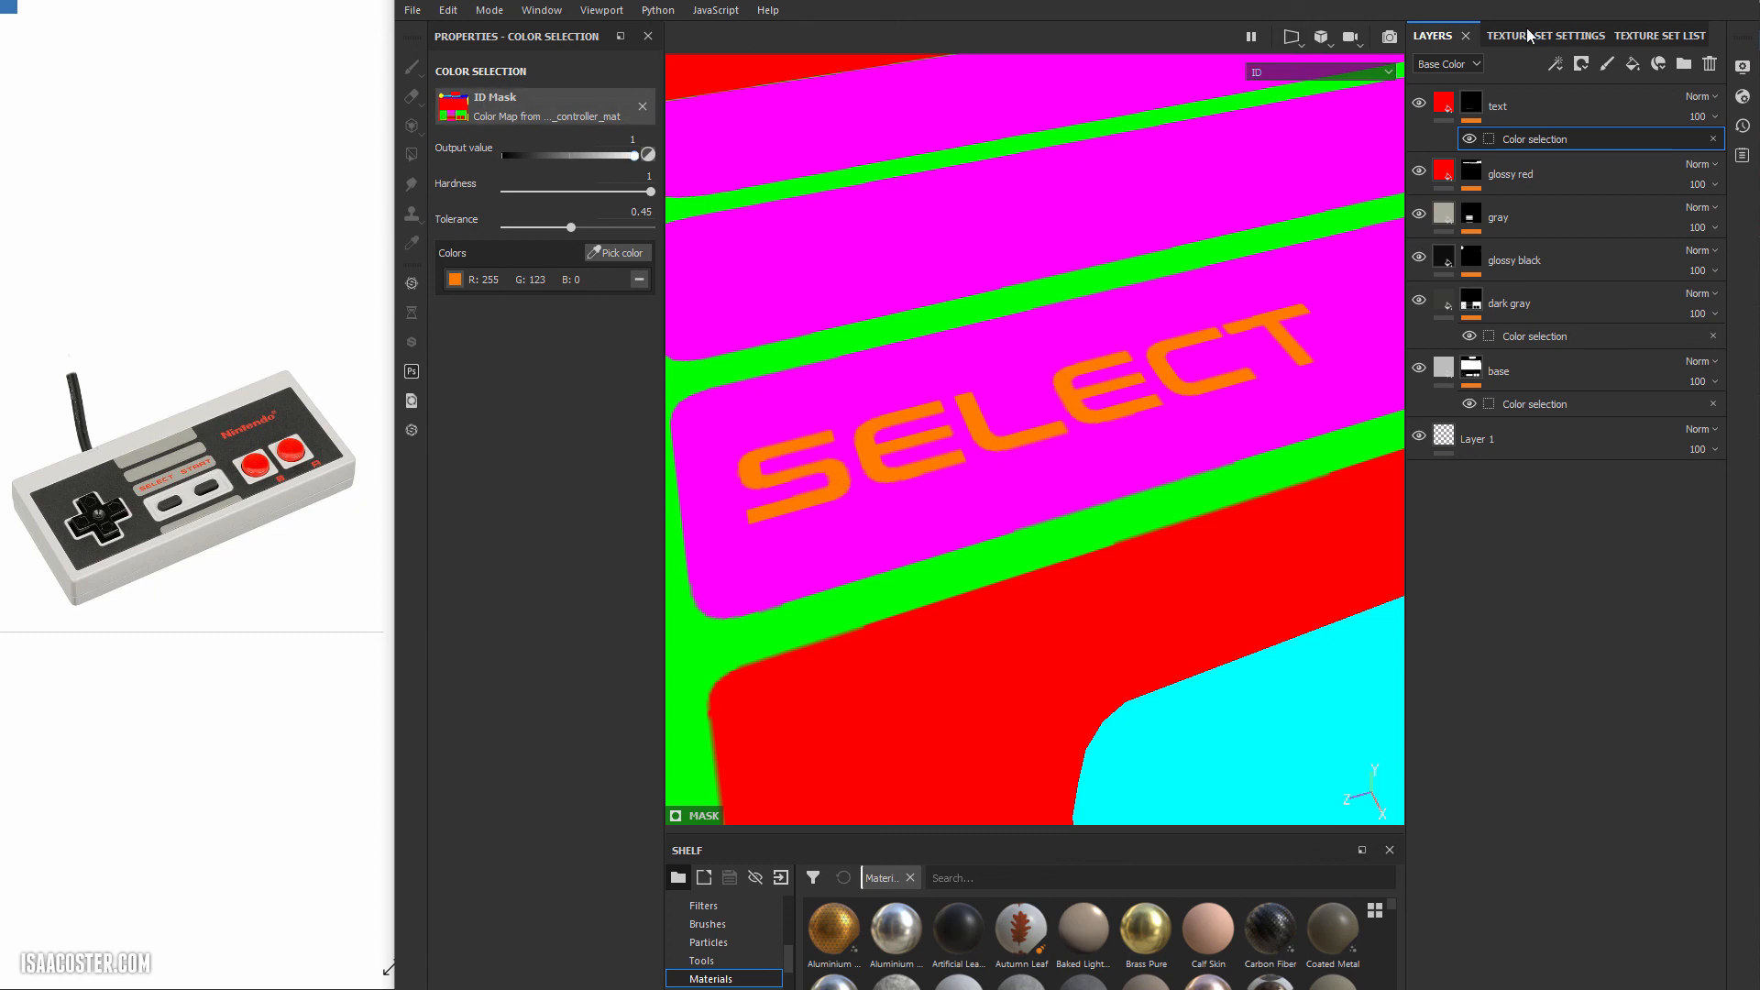
pyautogui.press('m')
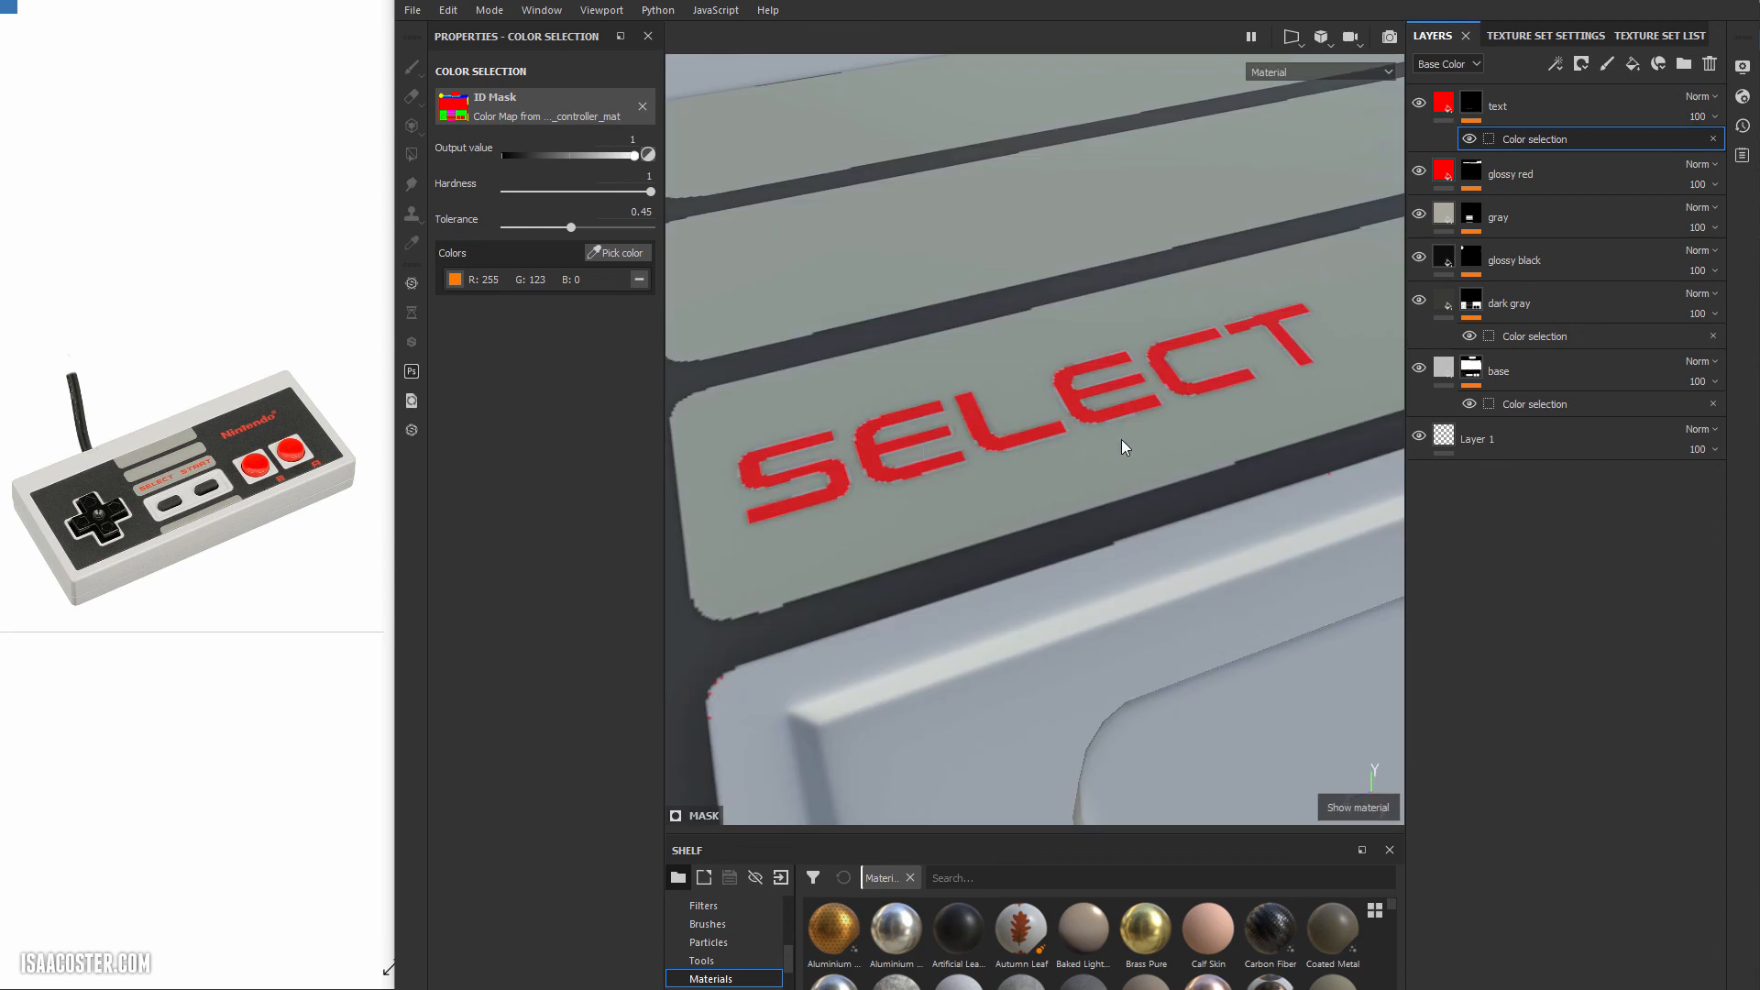
pyautogui.scroll(-10, 785, 385)
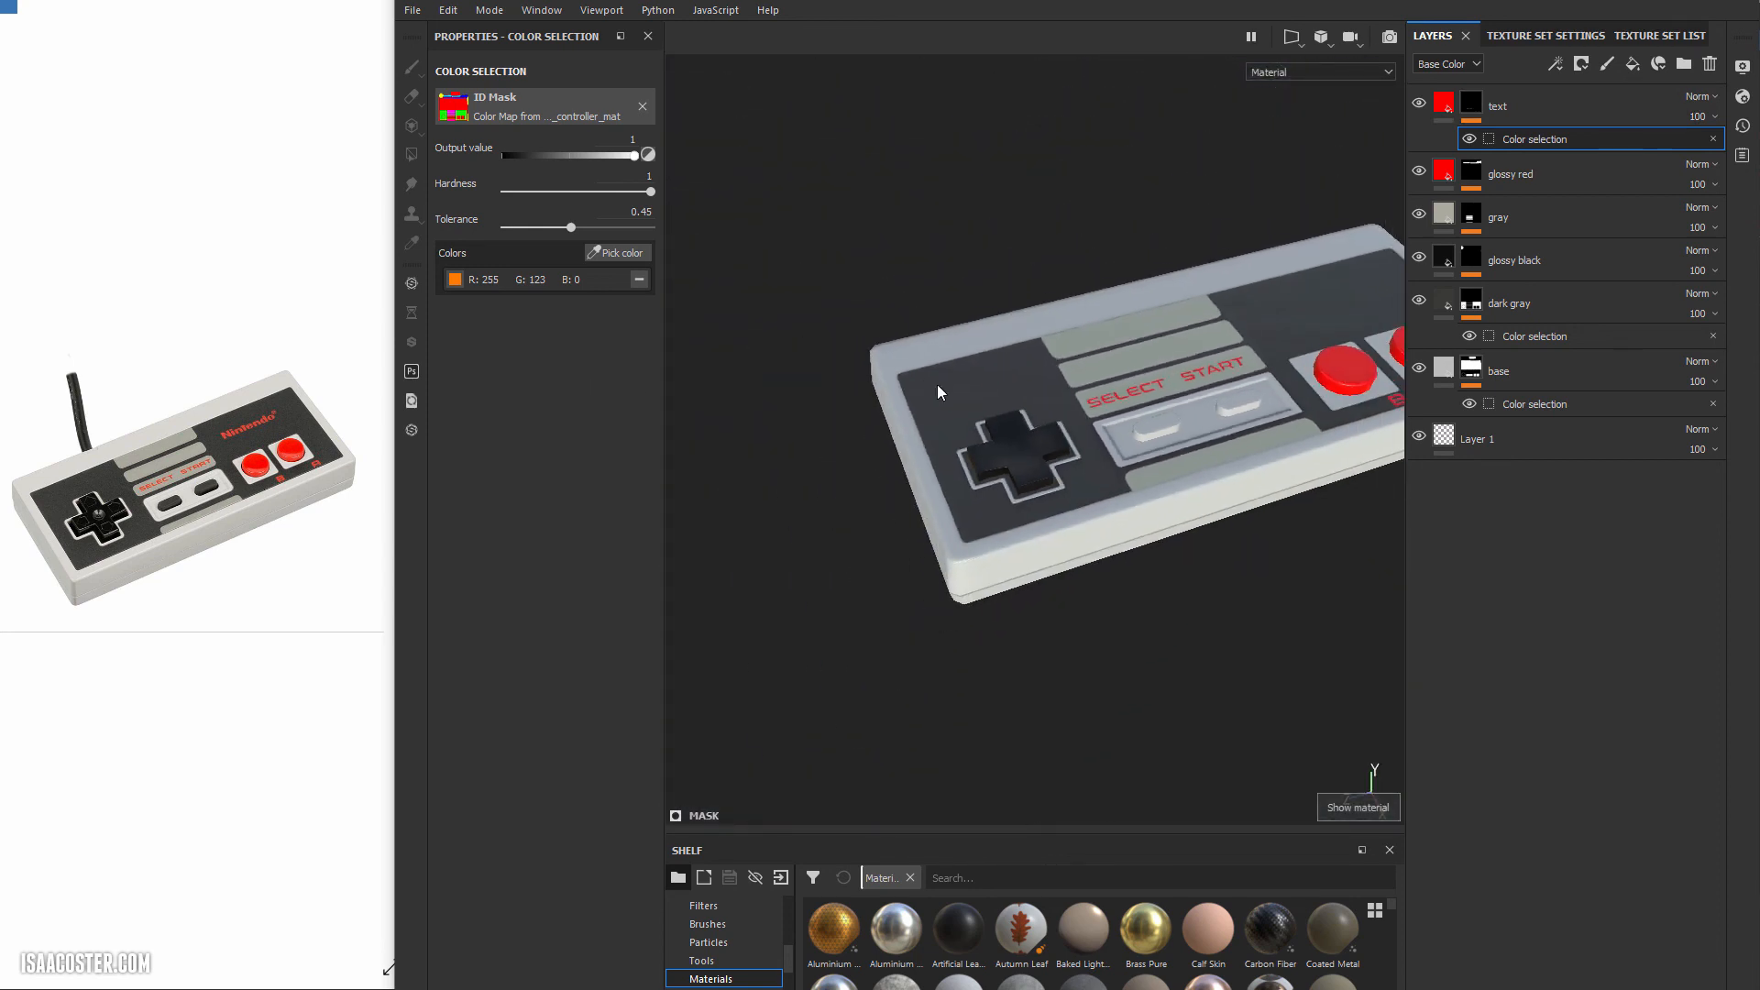
pyautogui.press('f')
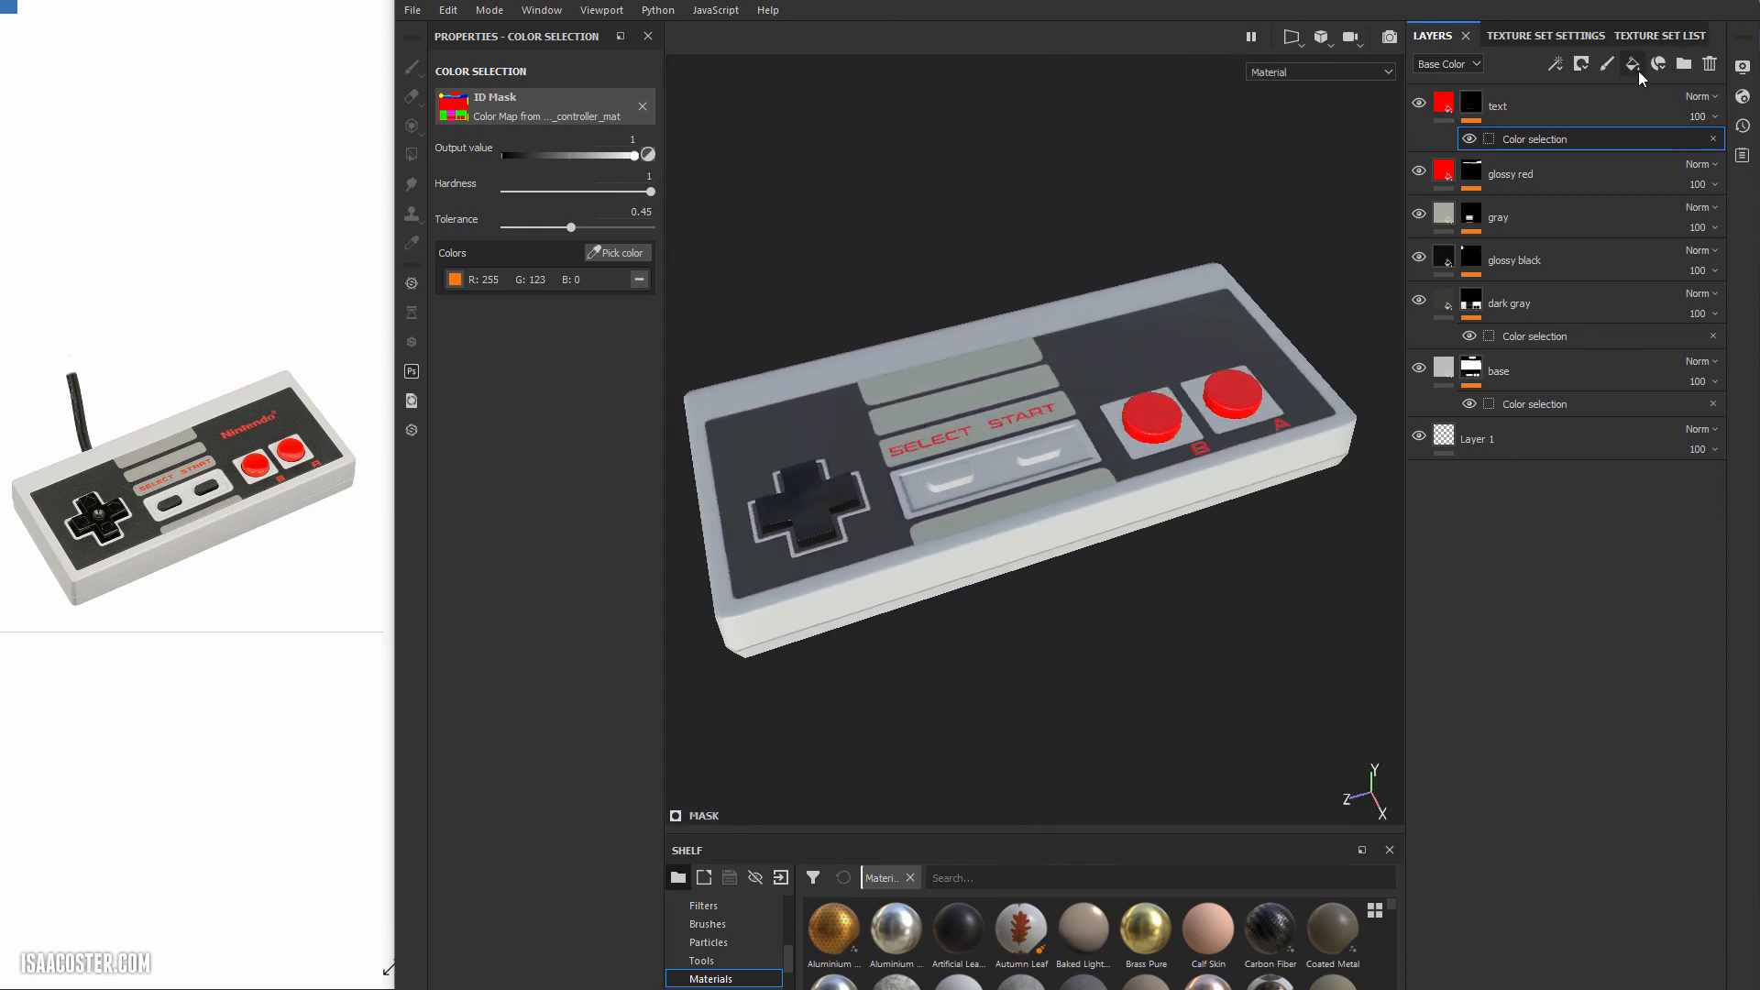
# Add a fill layer named "dull gray" above the text layer.
pyautogui.click(1632, 63)
pyautogui.doubleClick(1517, 108)
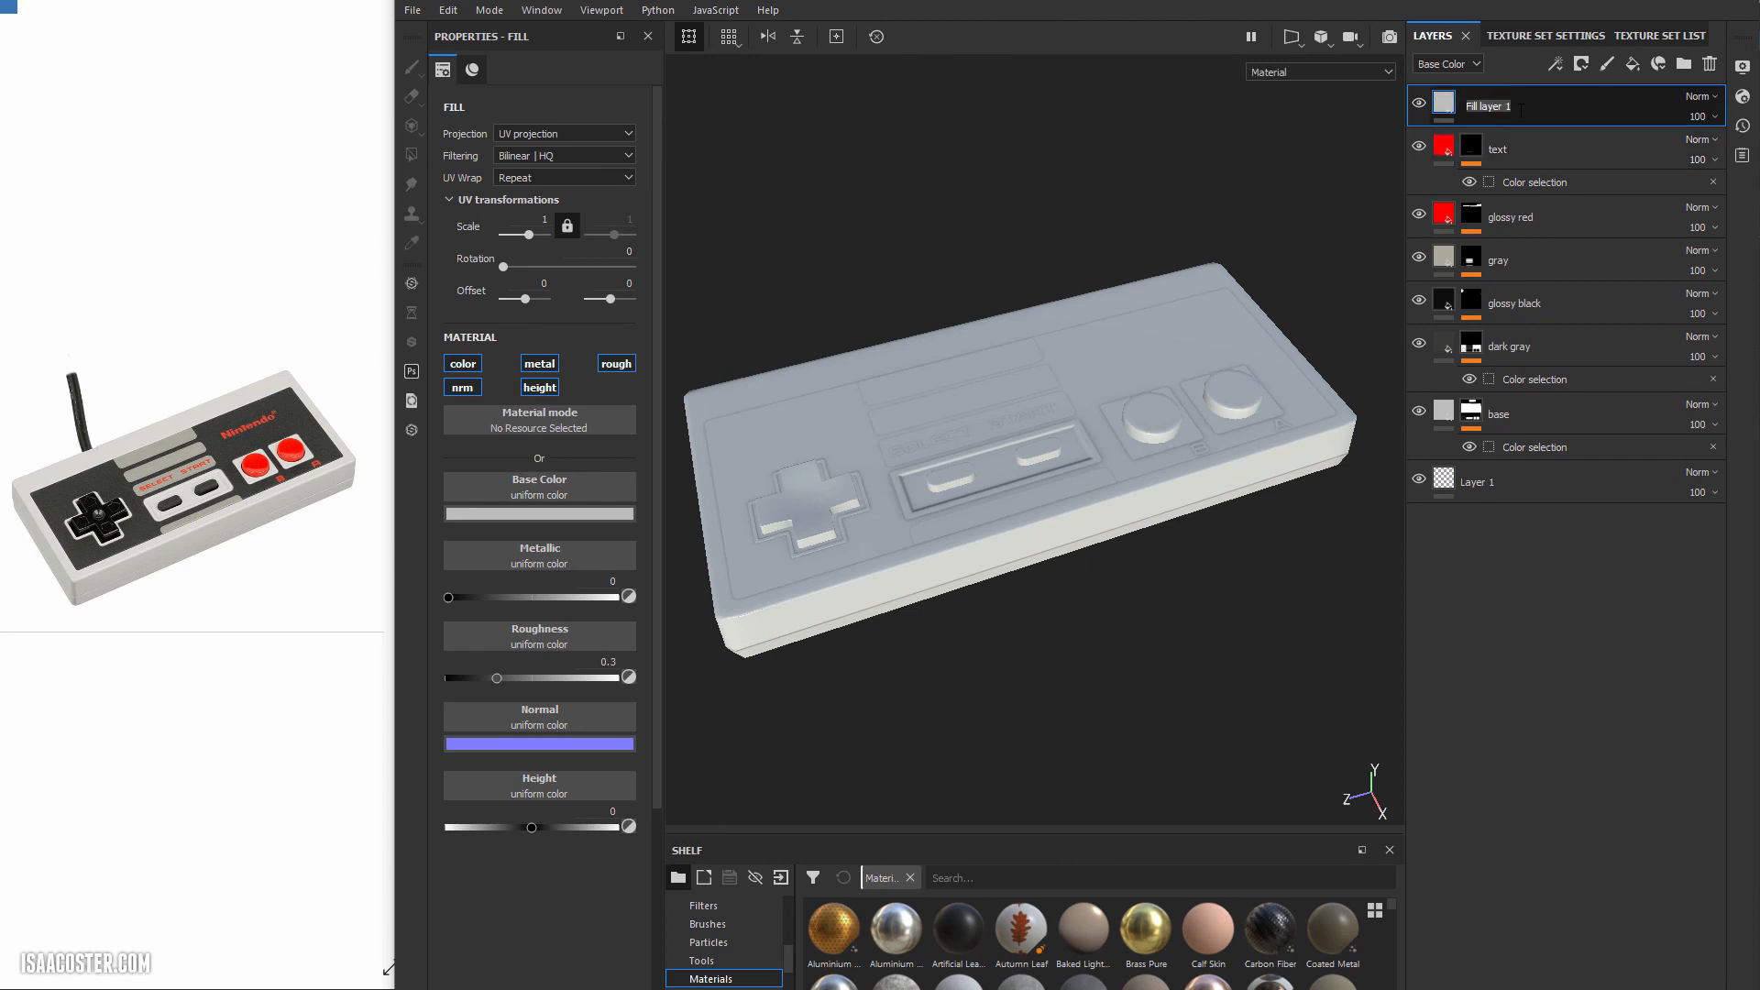
pyautogui.write('dull gray')
pyautogui.press('Return')
# Mask the dull gray layer with a color selection of the Select and Start buttons' cyan ID color.
pyautogui.rightClick(1520, 110)
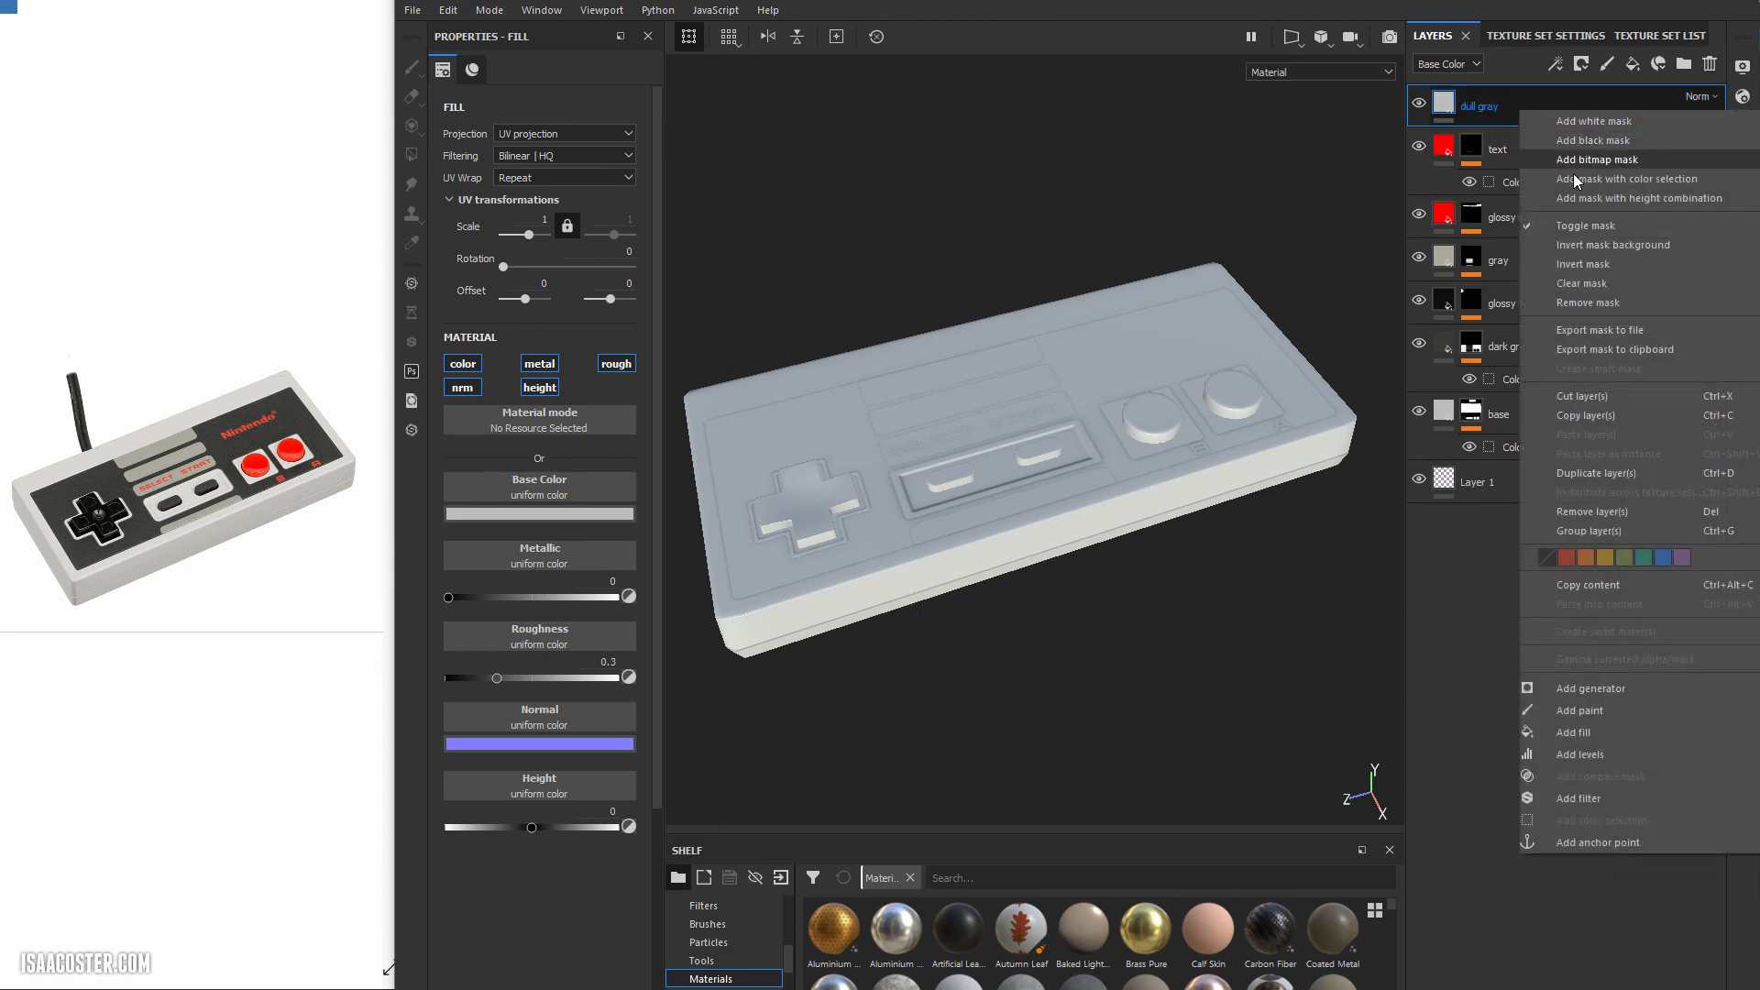
pyautogui.click(1582, 180)
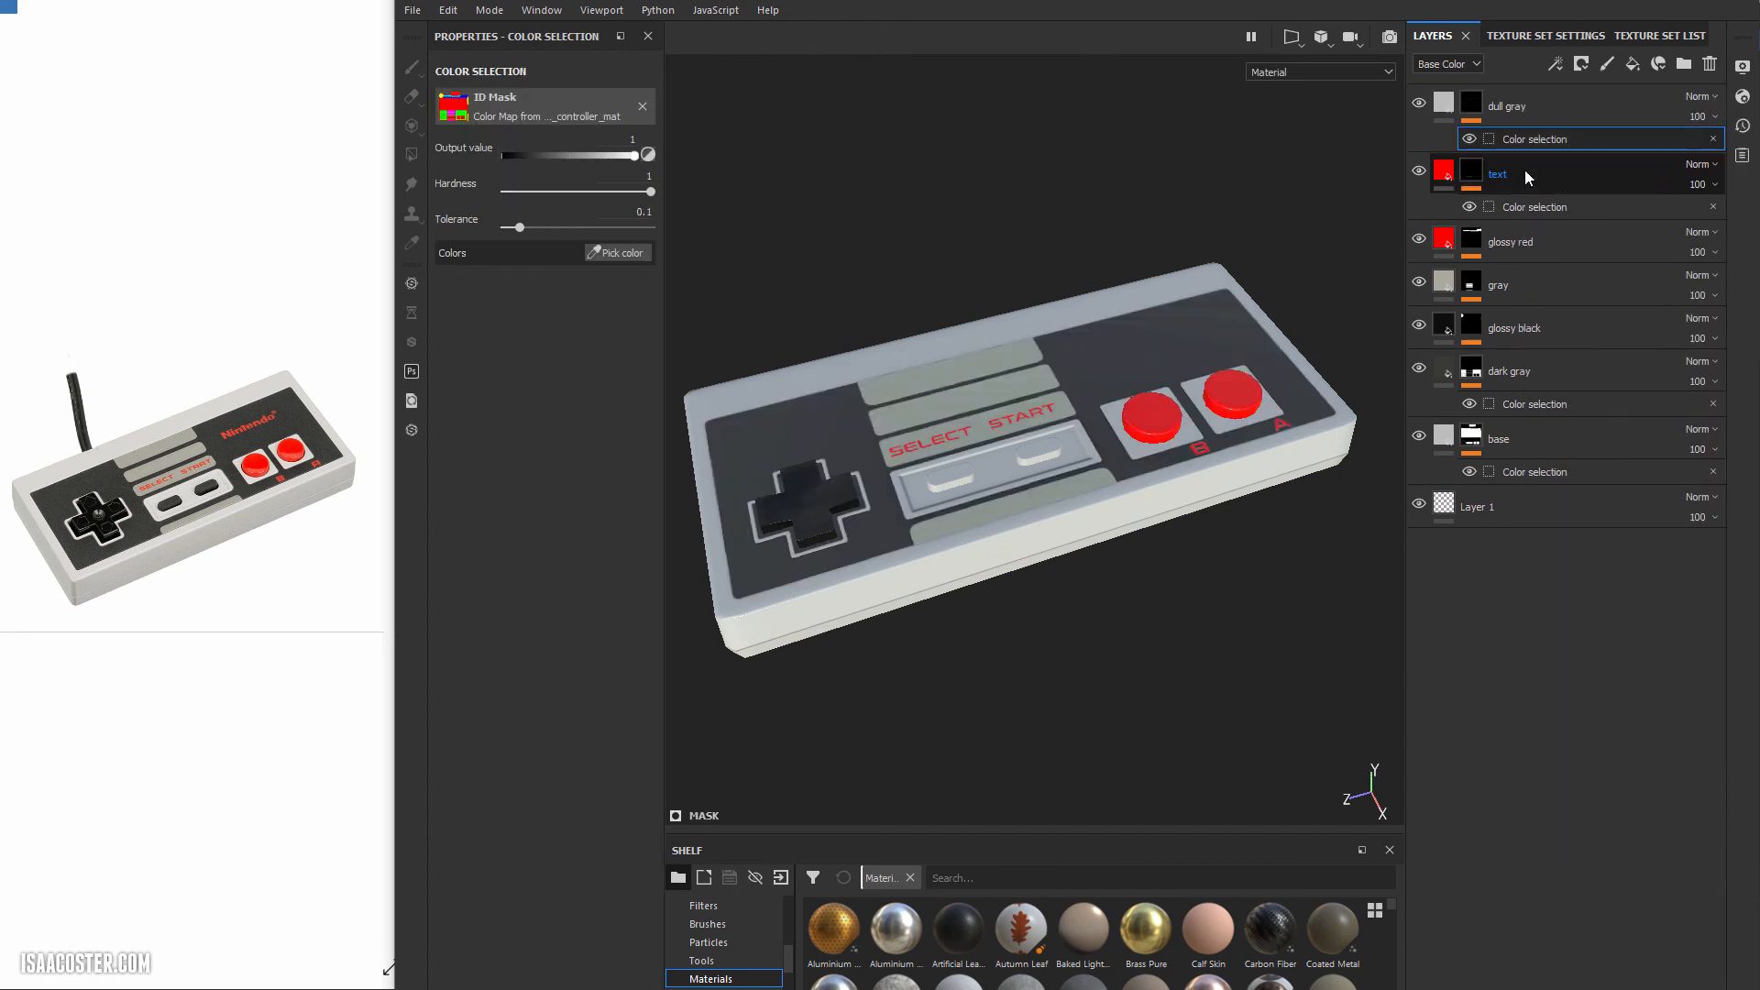
pyautogui.click(611, 255)
pyautogui.click(1044, 455)
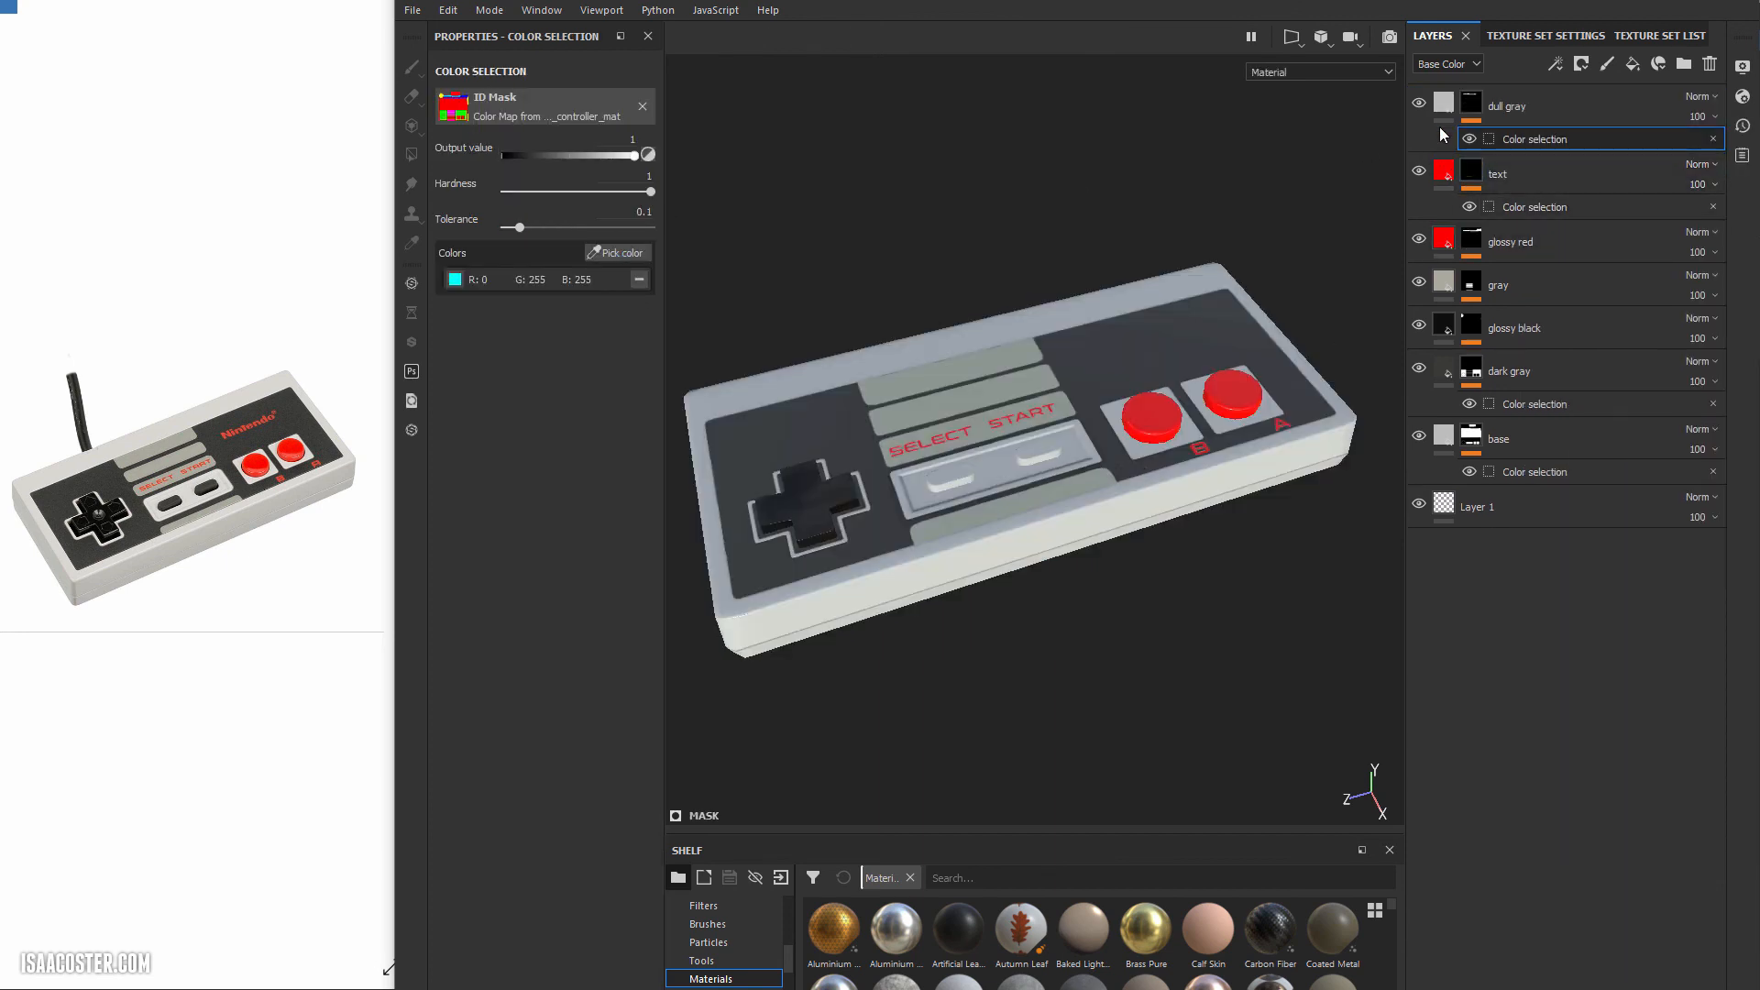
# Set the dull gray layer's base color to the dark gray sampled from the reference photo's Start button, with roughness about 0.49.
pyautogui.click(1444, 101)
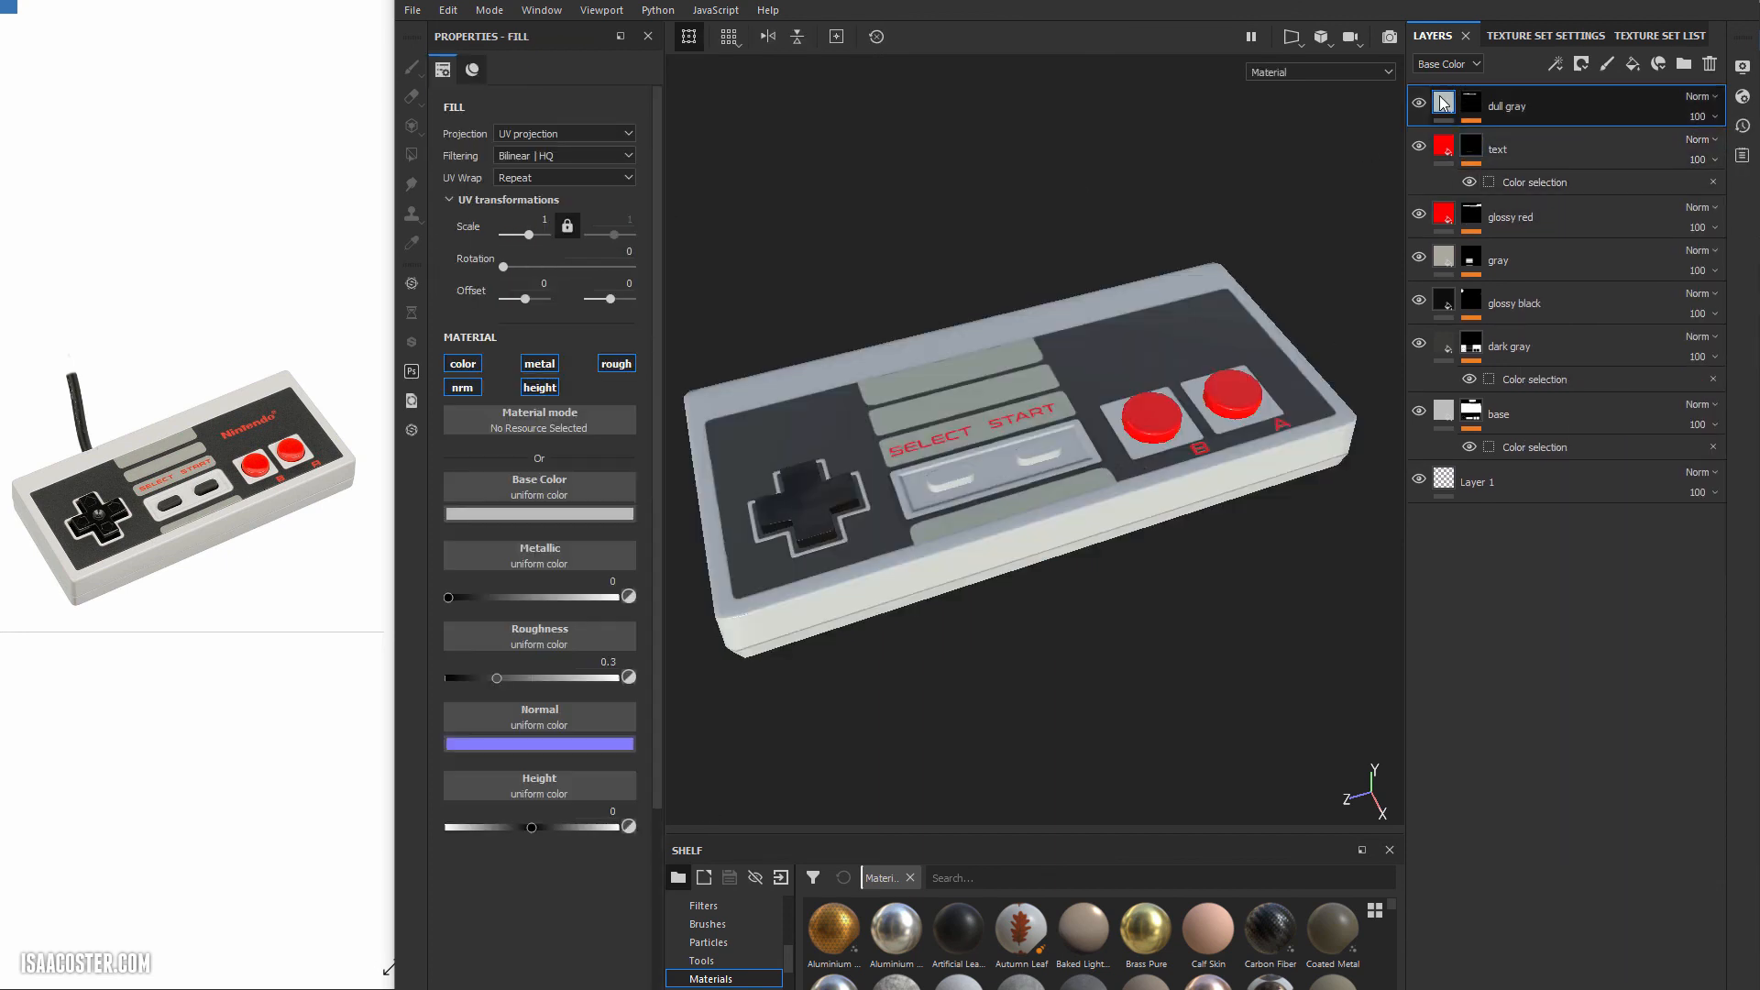
pyautogui.click(562, 516)
pyautogui.click(656, 537)
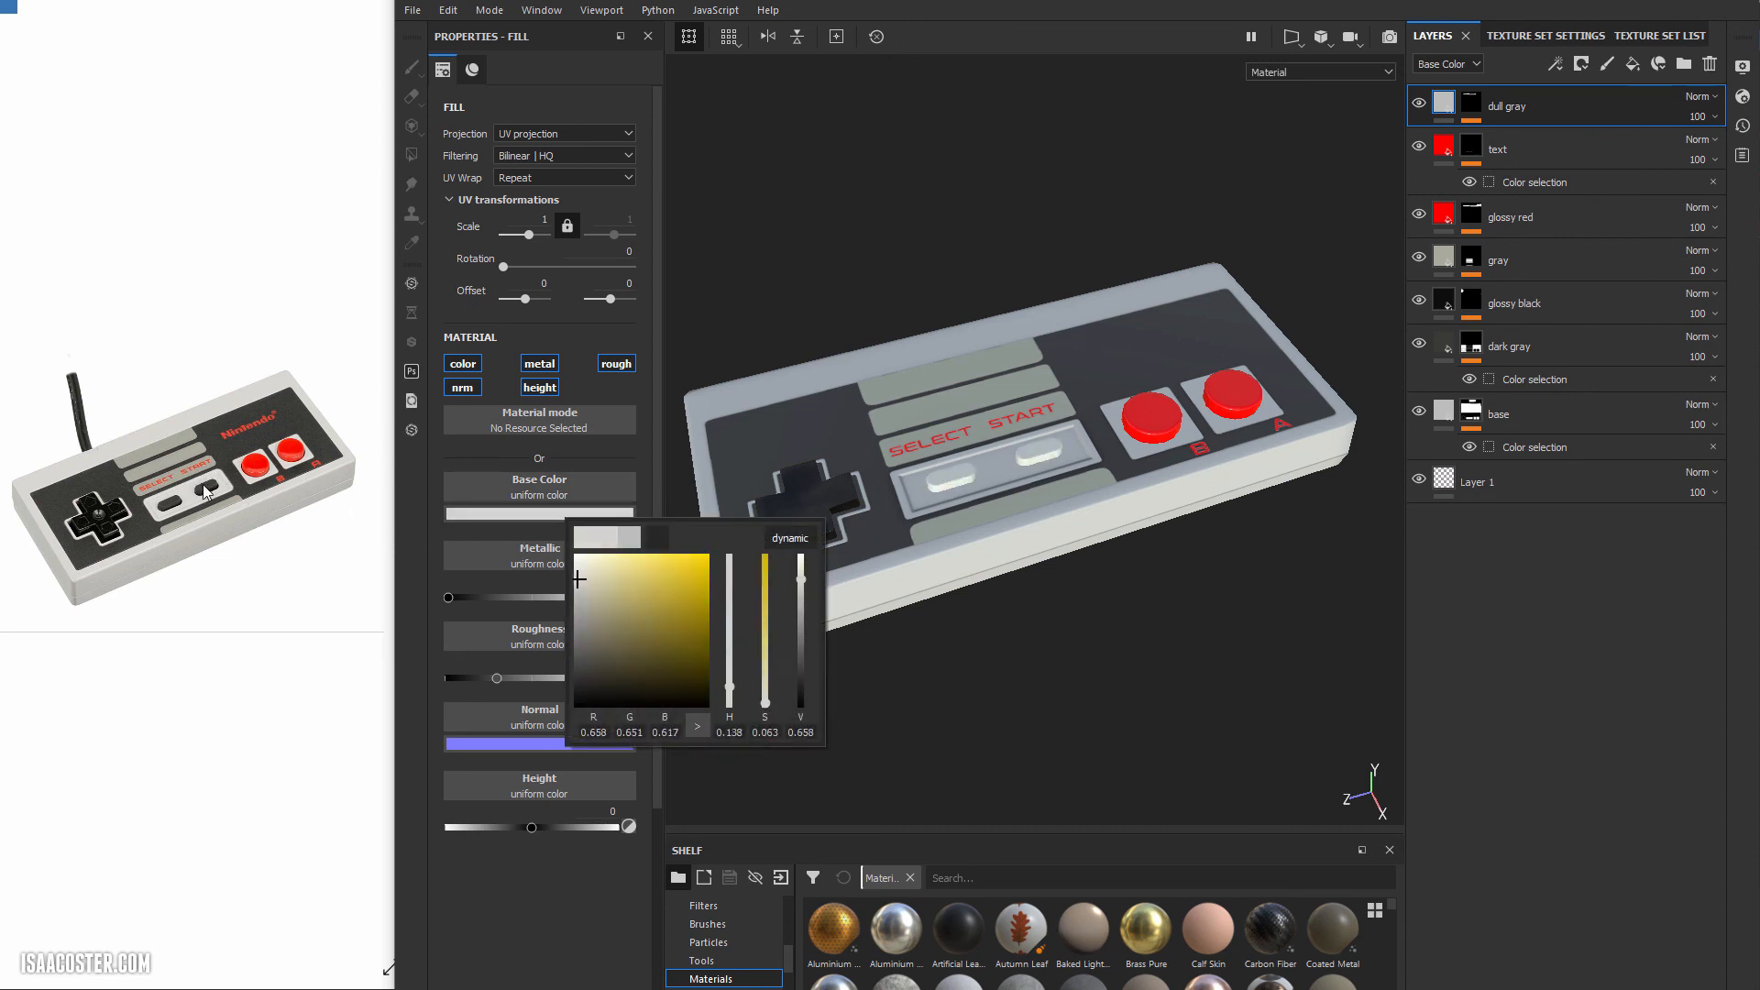
pyautogui.click(230, 532)
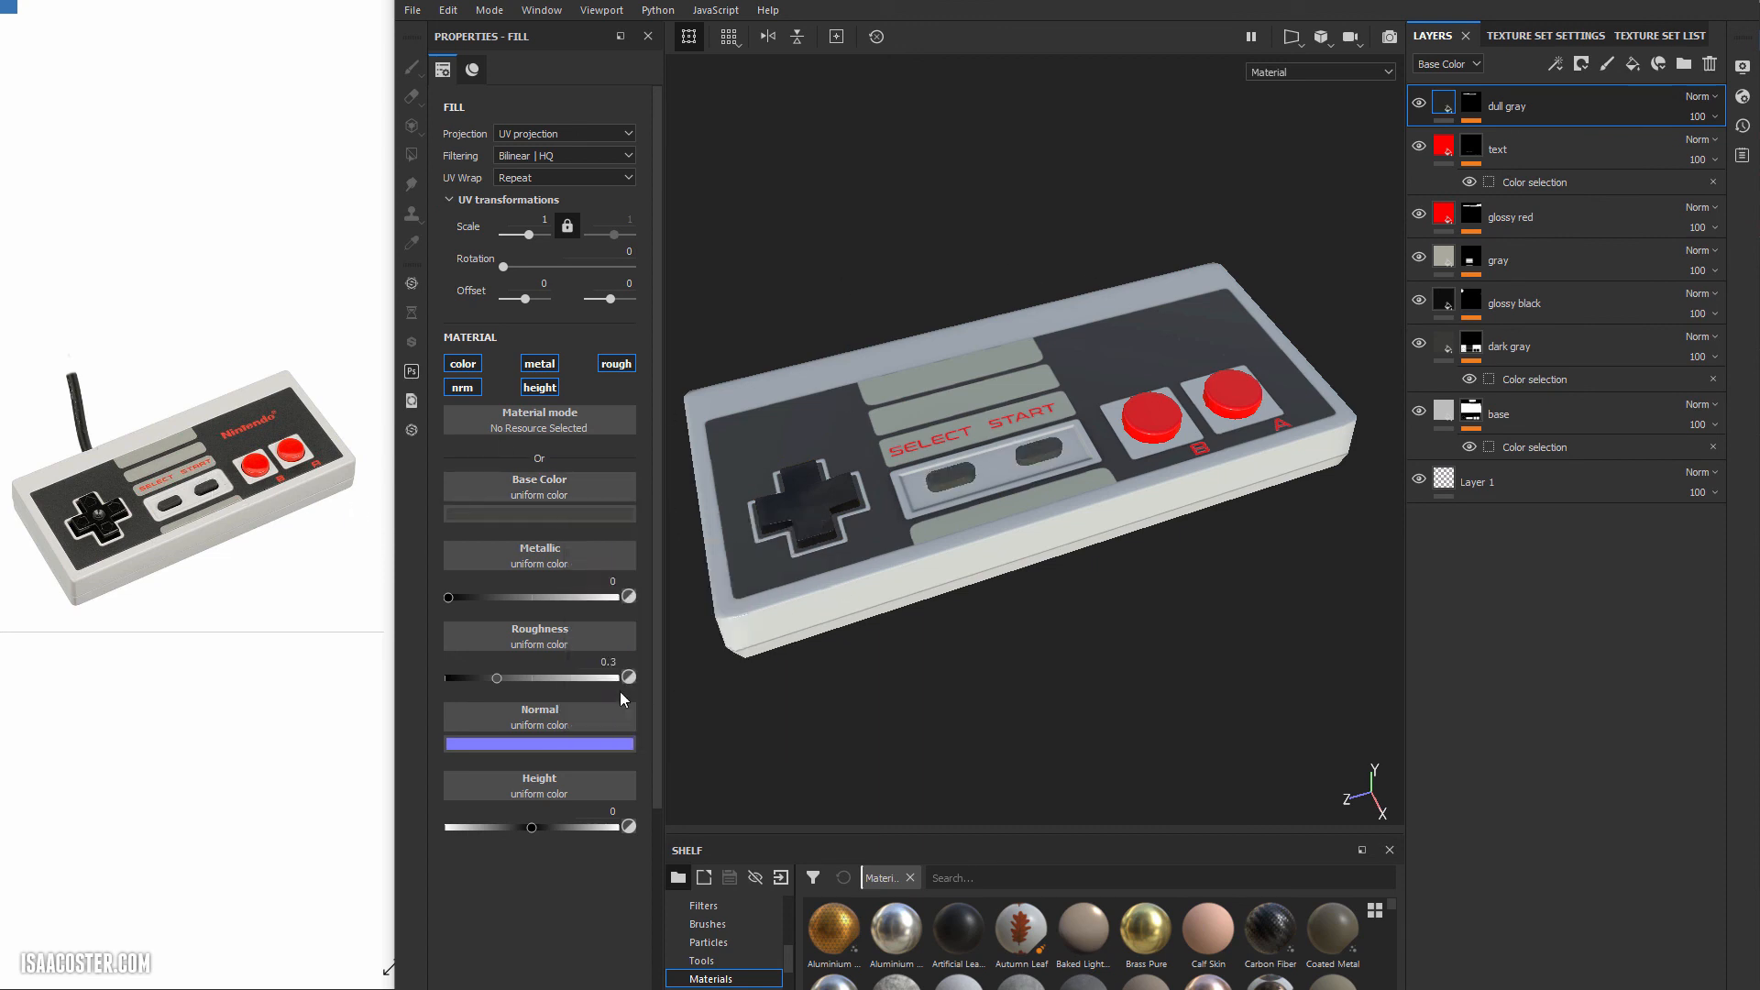
pyautogui.keyDown('alt'); pyautogui.moveTo(696, 696); pyautogui.dragTo(979, 495); pyautogui.keyUp('alt')
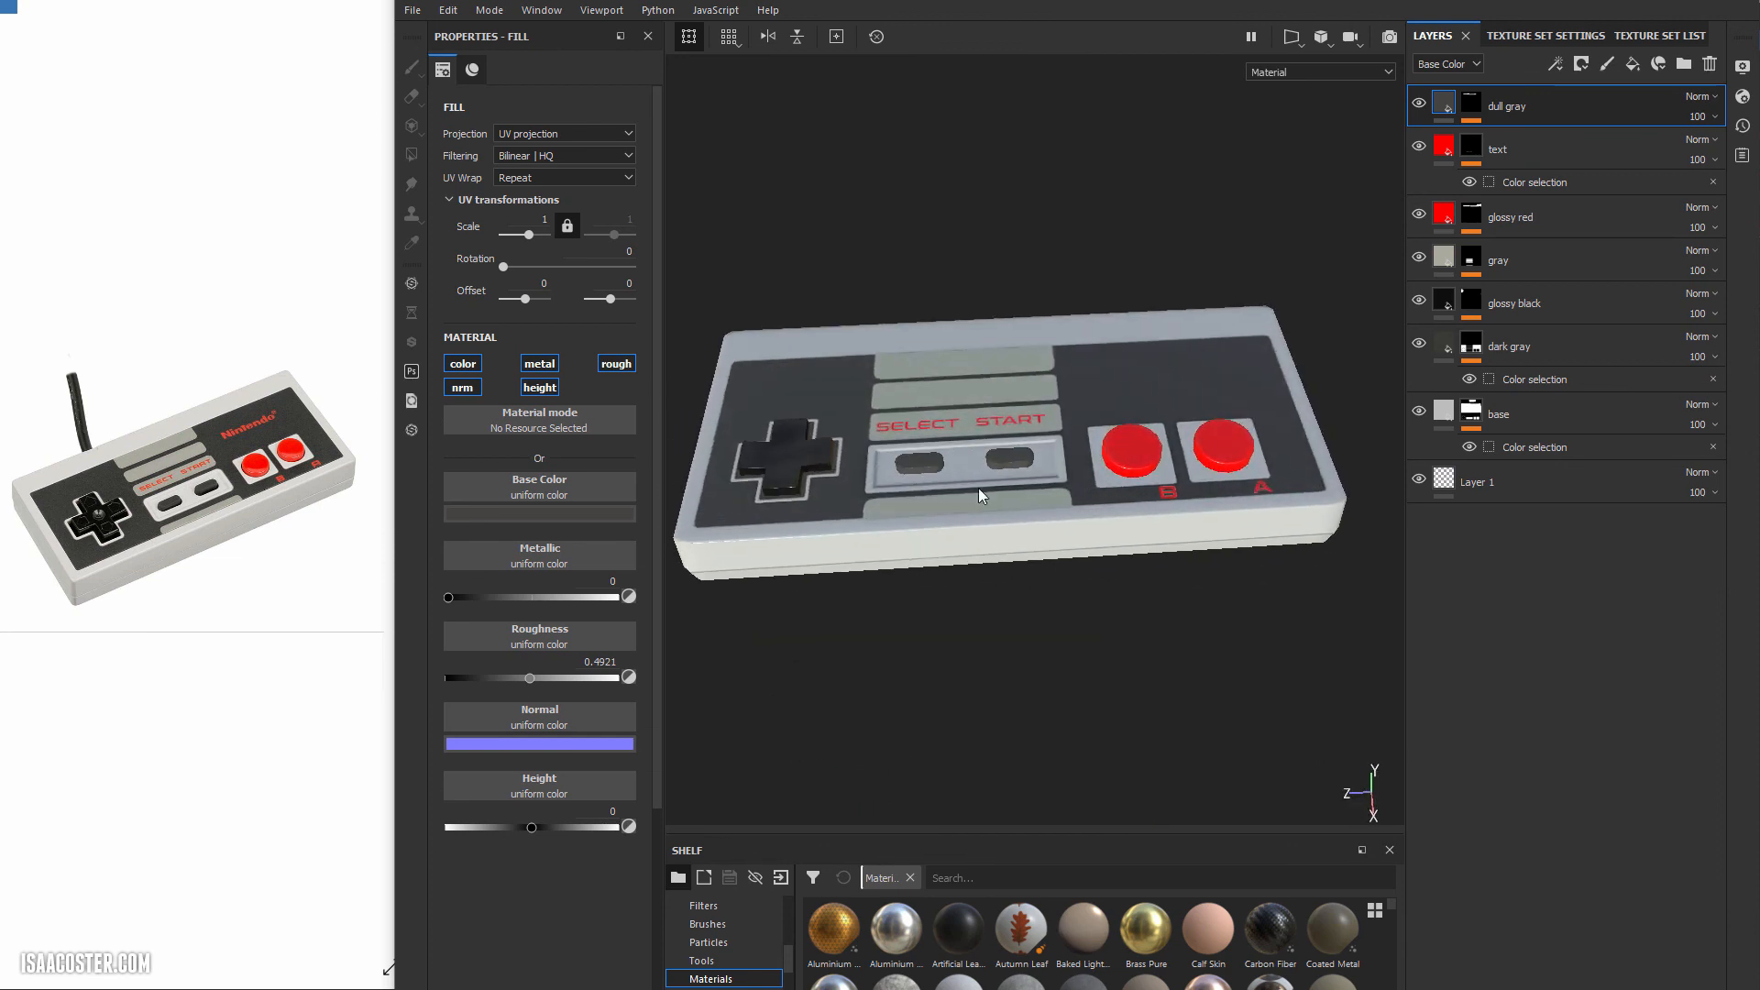
# Hide the side panels and examine the controller's base colors from several angles against the reference photo.
pyautogui.press('Tab')
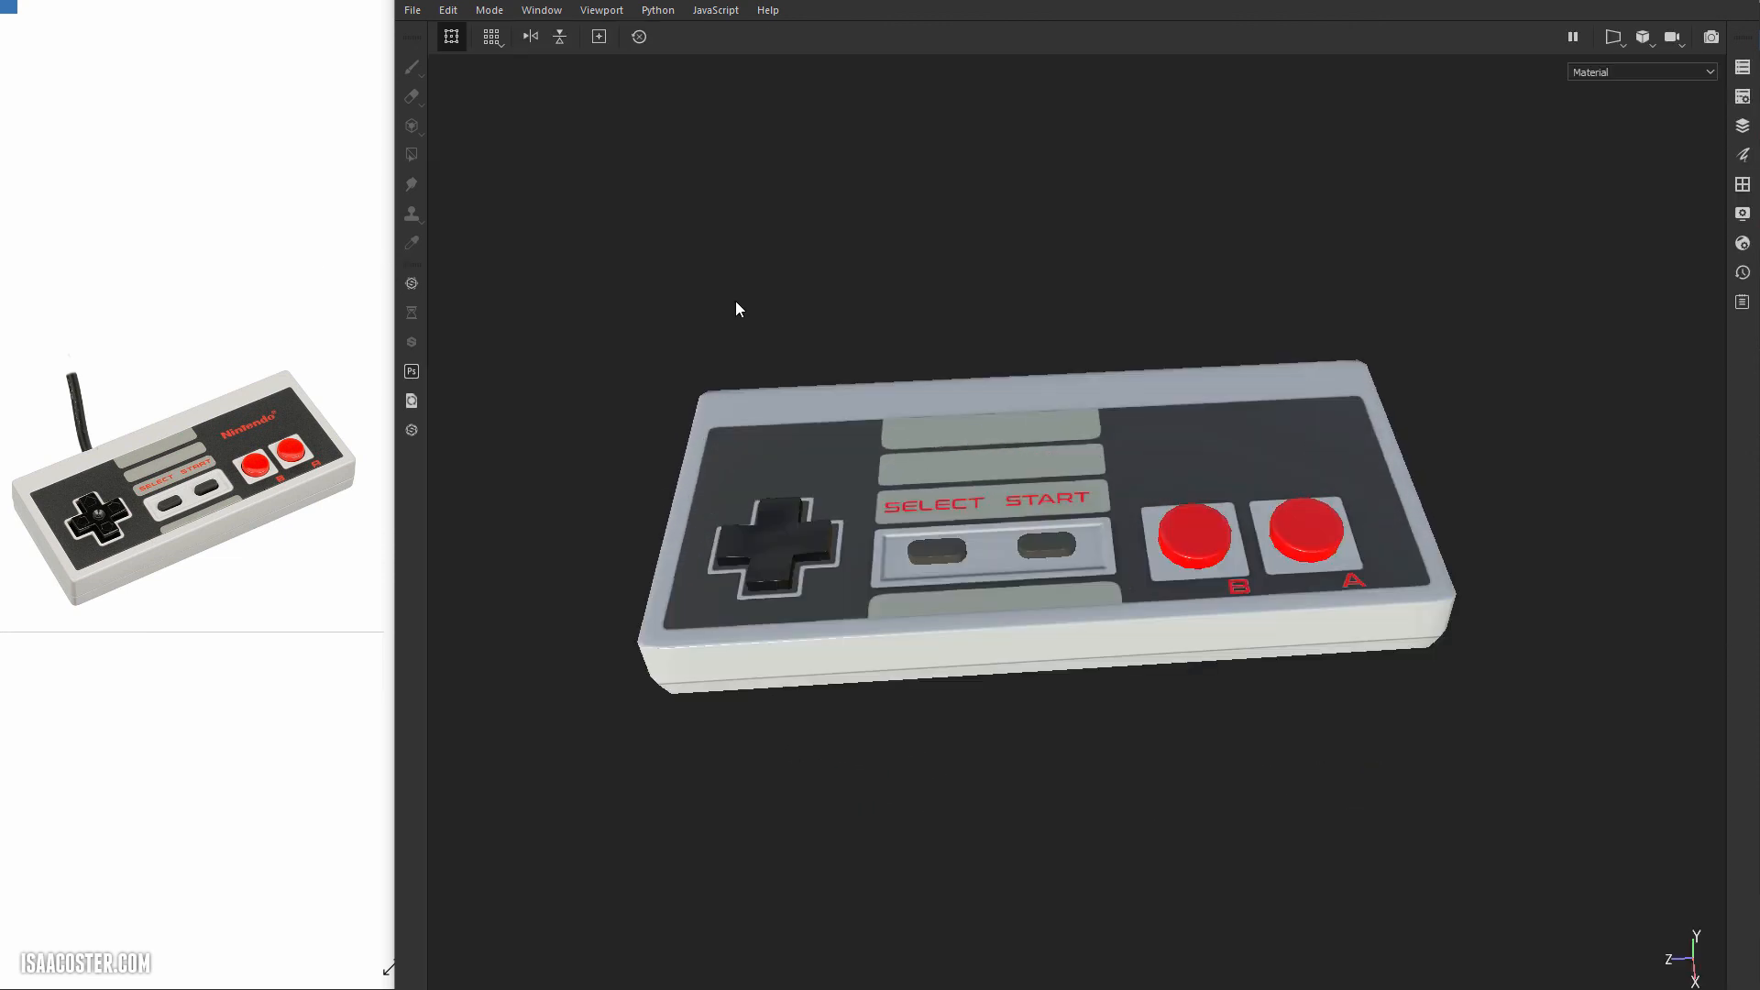
pyautogui.keyDown('alt'); pyautogui.moveTo(739, 309); pyautogui.dragTo(987, 220); pyautogui.keyUp('alt')
pyautogui.keyDown('shift'); pyautogui.moveTo(987, 220); pyautogui.dragTo(955, 318, button='right'); pyautogui.keyUp('shift')
pyautogui.keyDown('alt'); pyautogui.moveTo(954, 318); pyautogui.dragTo(989, 362); pyautogui.keyUp('alt')
pyautogui.keyDown('alt'); pyautogui.moveTo(1261, 360); pyautogui.dragTo(1225, 382); pyautogui.keyUp('alt')
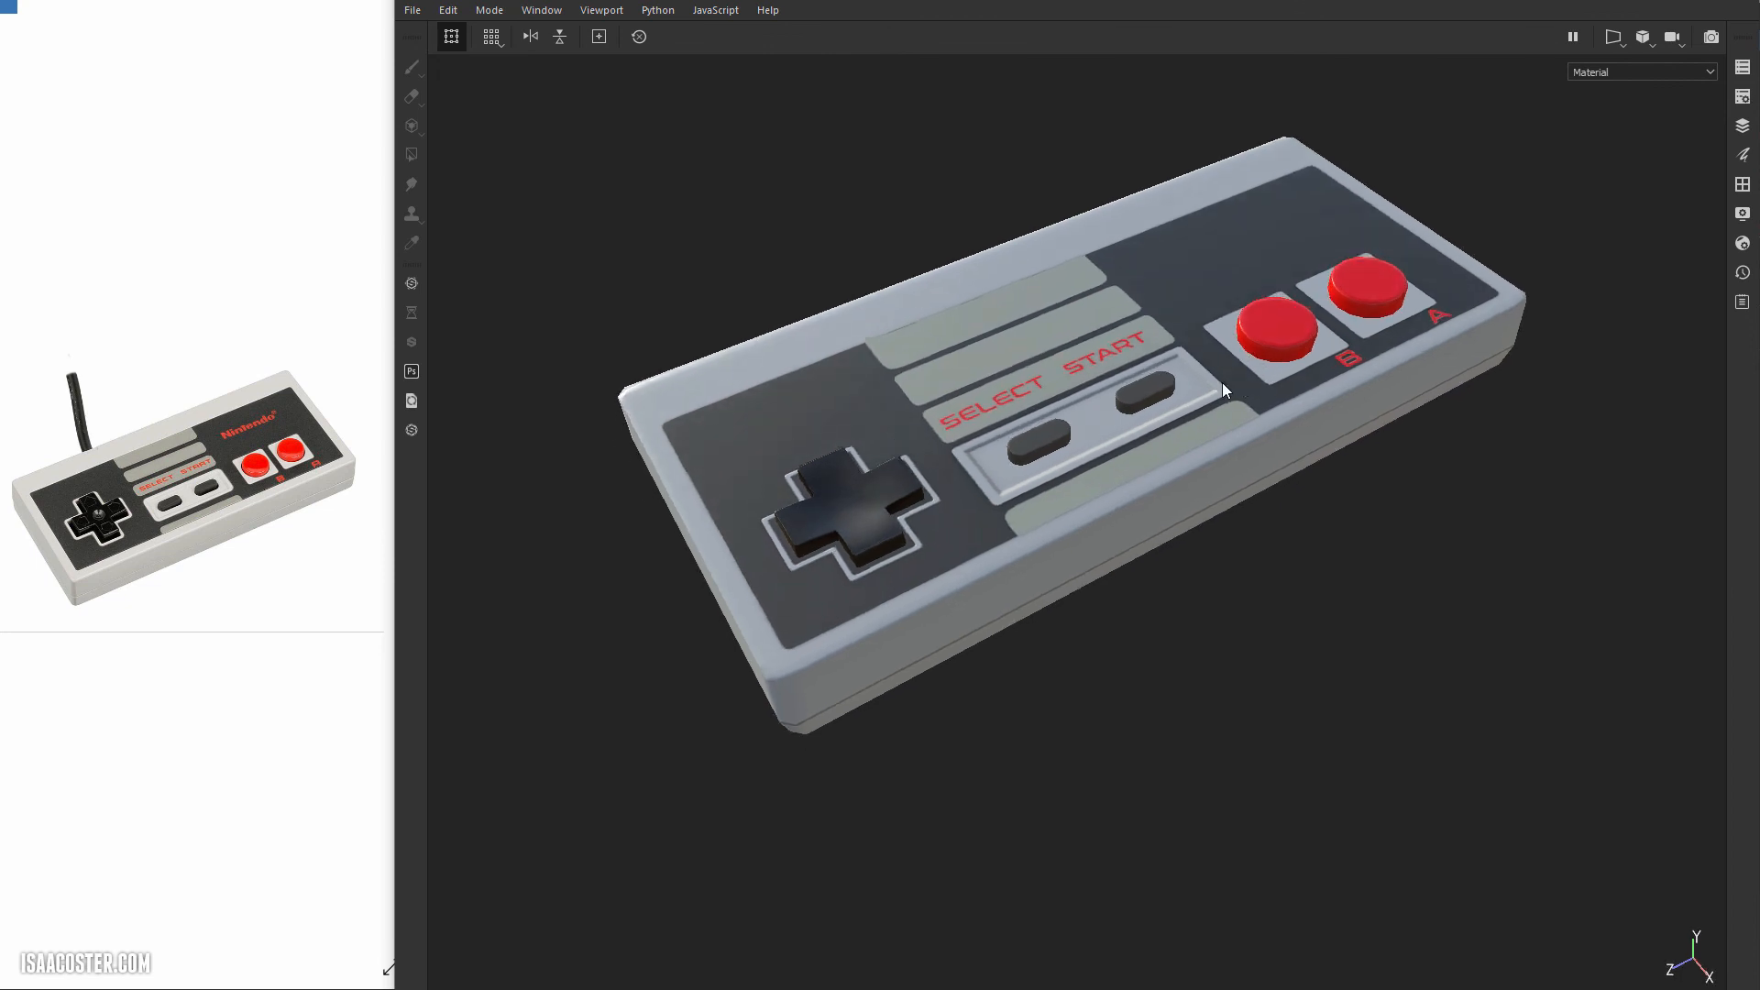
pyautogui.keyDown('alt'); pyautogui.moveTo(1146, 335); pyautogui.dragTo(1152, 370, button='middle'); pyautogui.keyUp('alt')
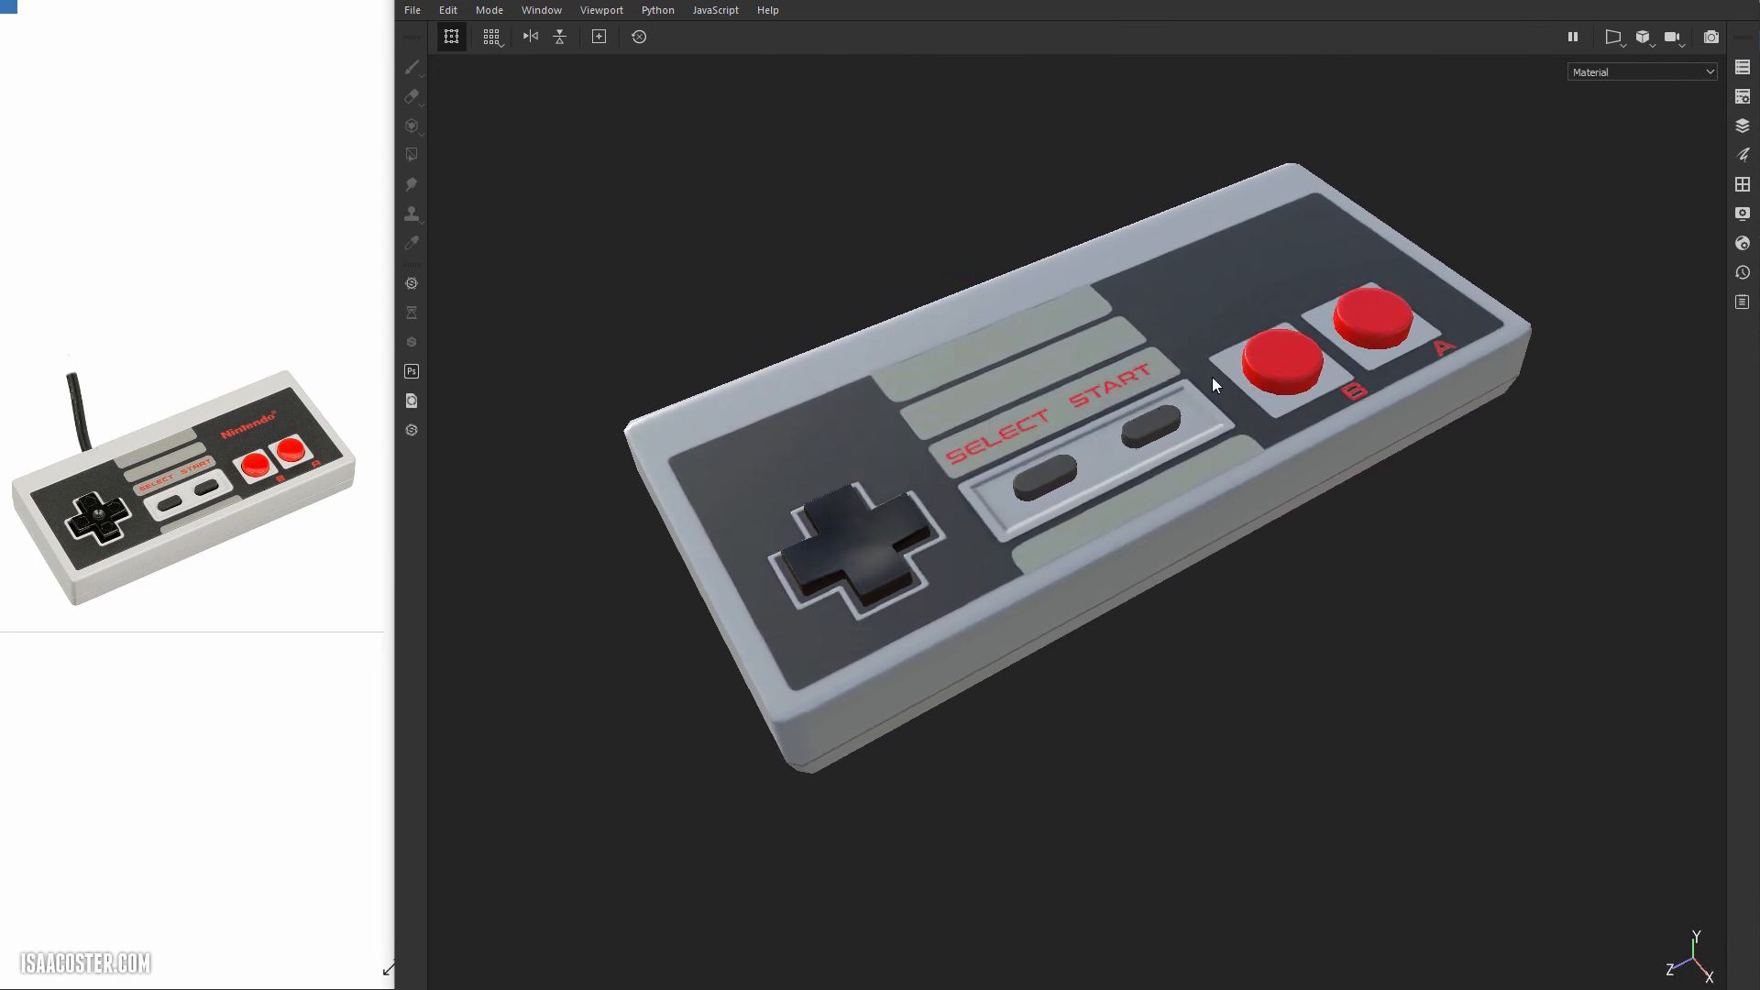
pyautogui.keyDown('alt'); pyautogui.moveTo(1212, 377); pyautogui.dragTo(1177, 394); pyautogui.keyUp('alt')
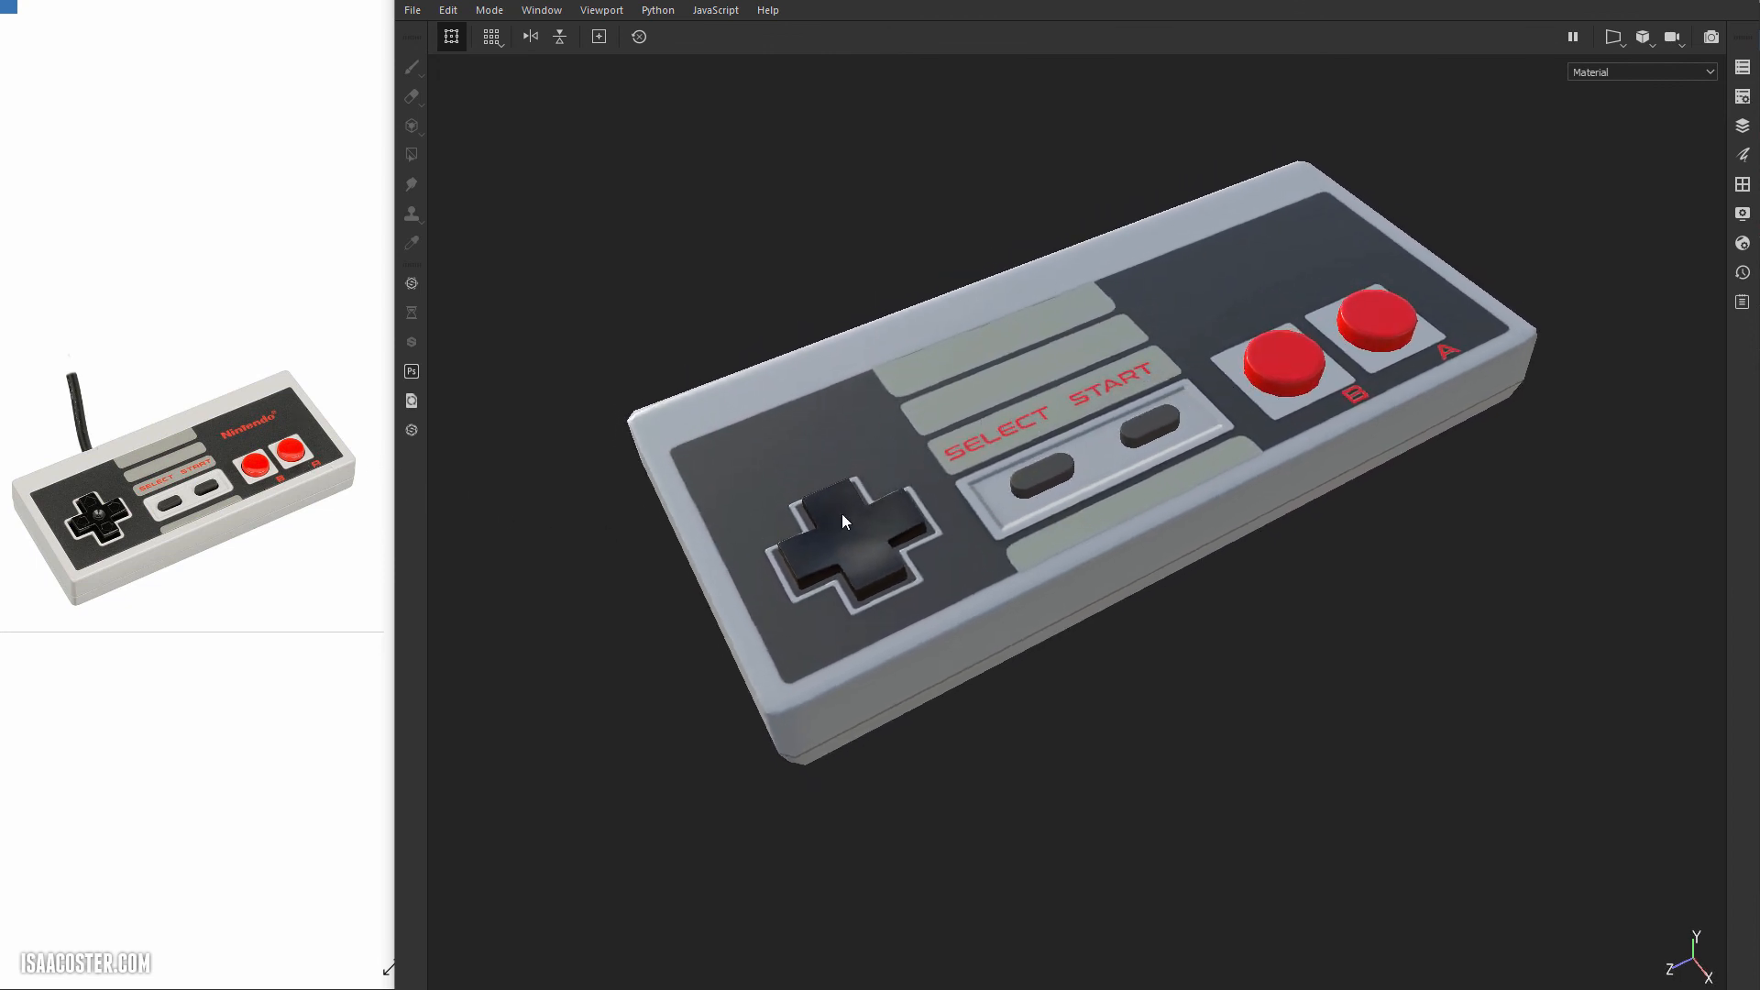
pyautogui.keyDown('alt'); pyautogui.moveTo(1052, 527); pyautogui.dragTo(1201, 470); pyautogui.keyUp('alt')
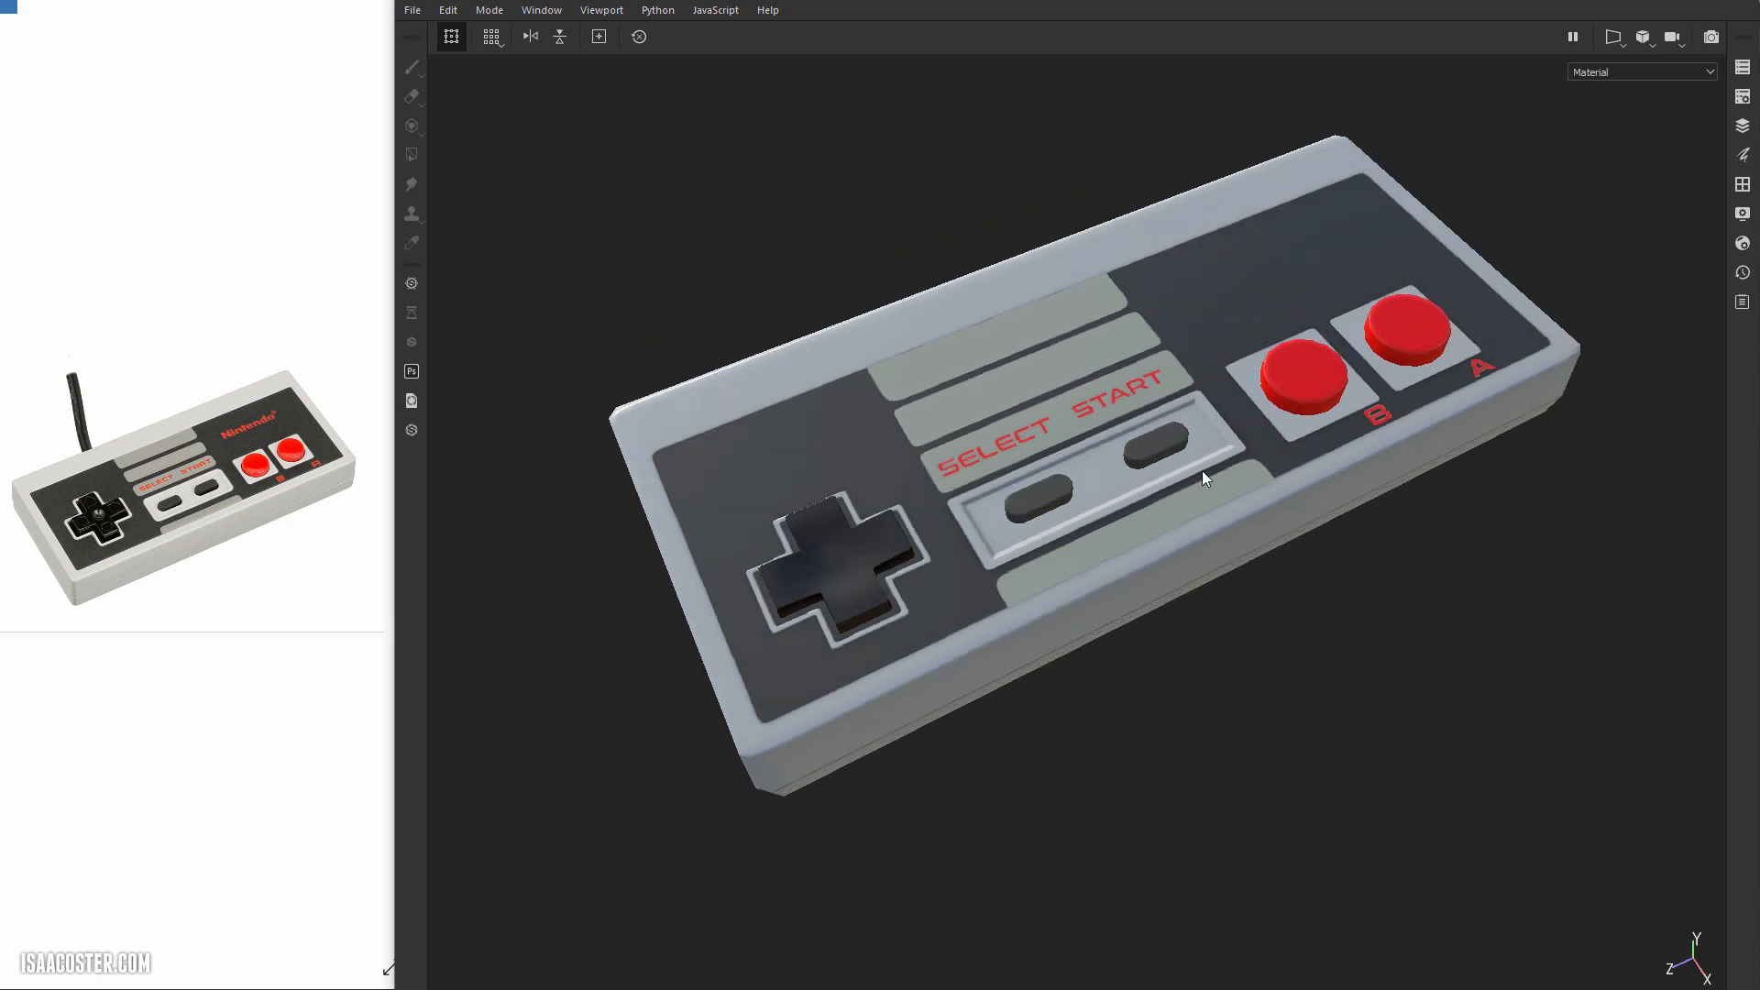